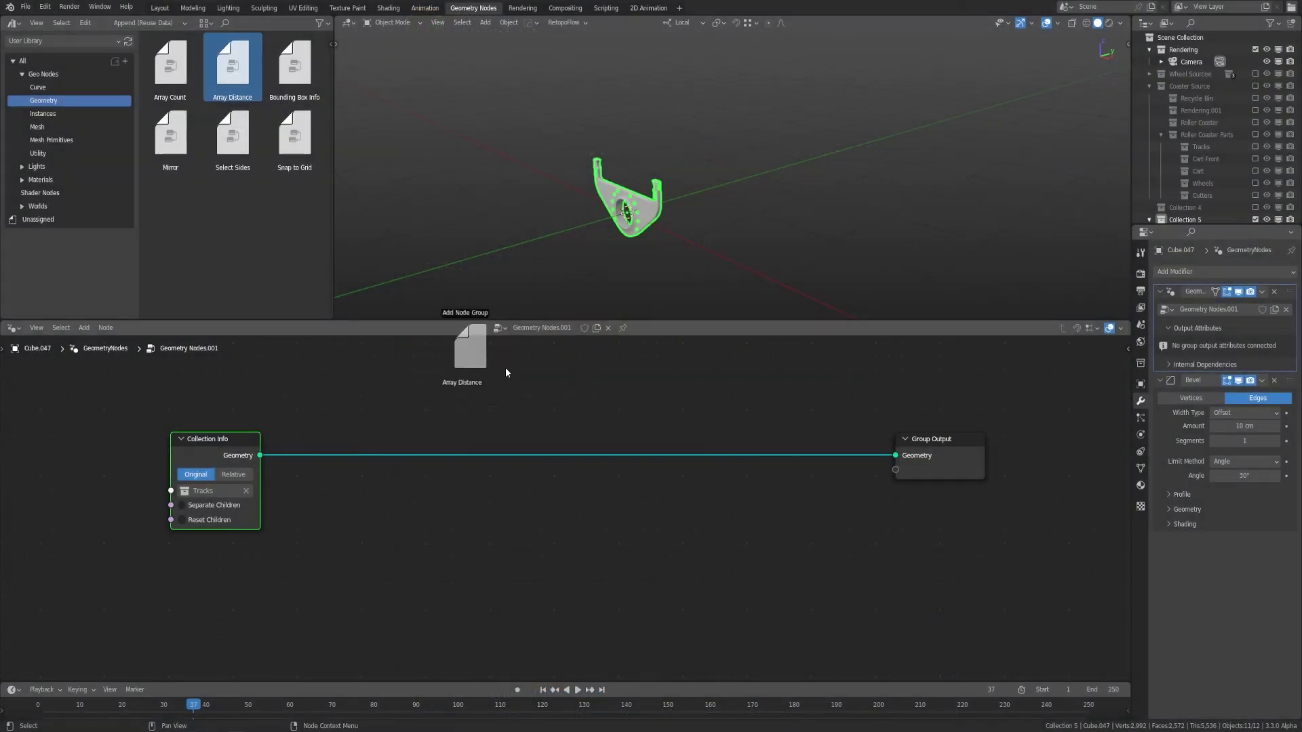
Add an Array Distance node with Distance Y 7.060, Alignment 1 and Fixed Offset 0.270.
drag(505, 368, 508, 409)
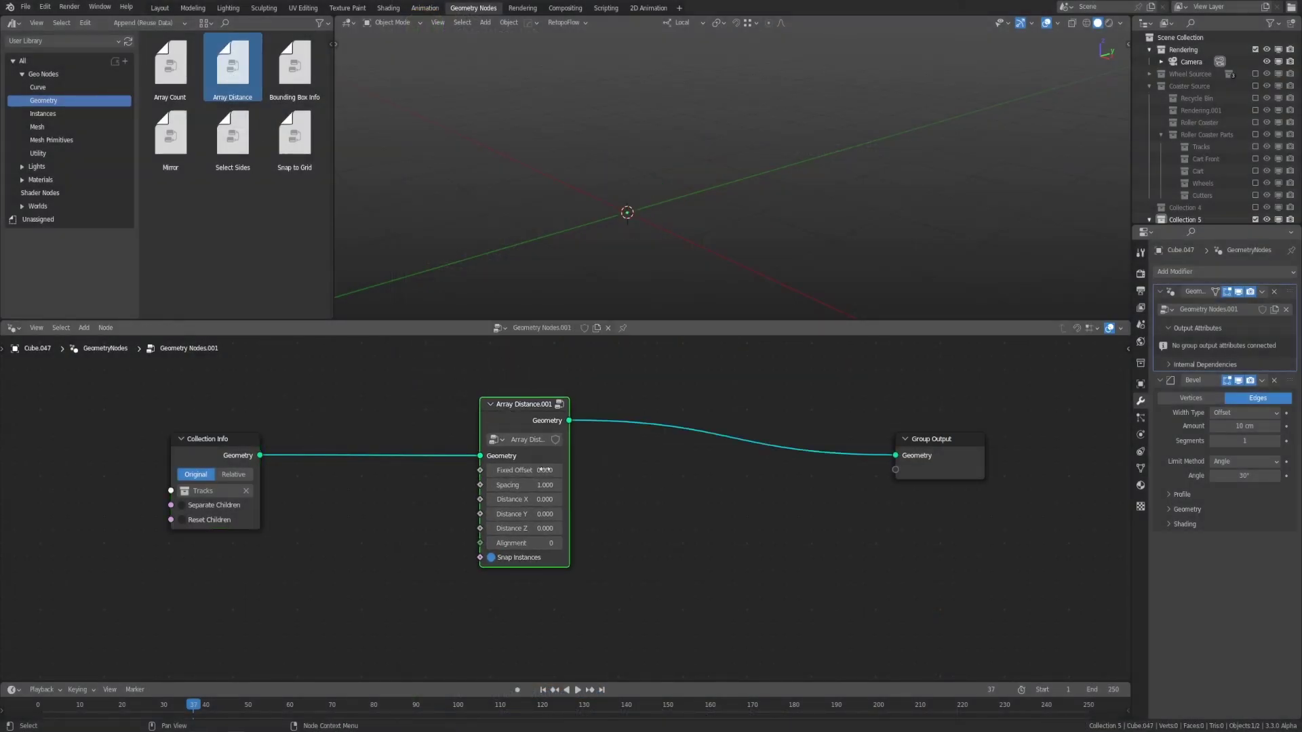
drag(525, 514, 600, 514)
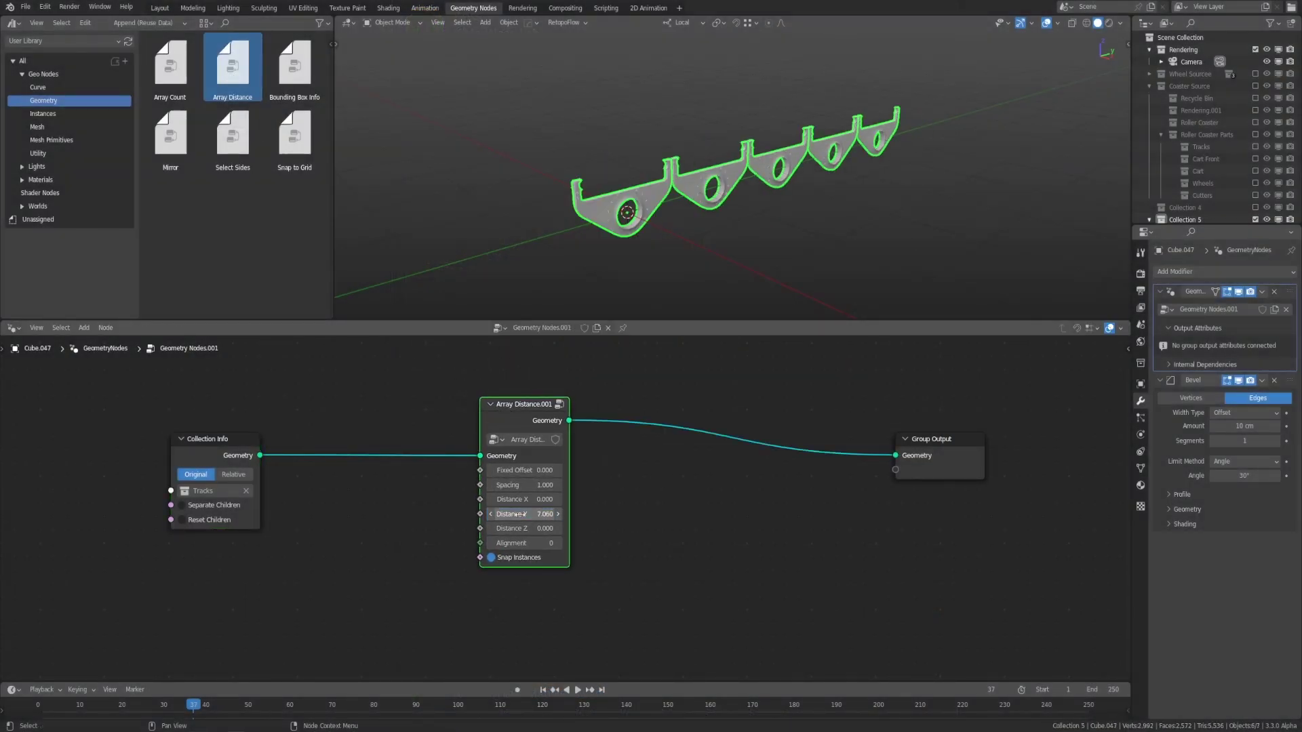
click(556, 544)
drag(522, 470, 541, 470)
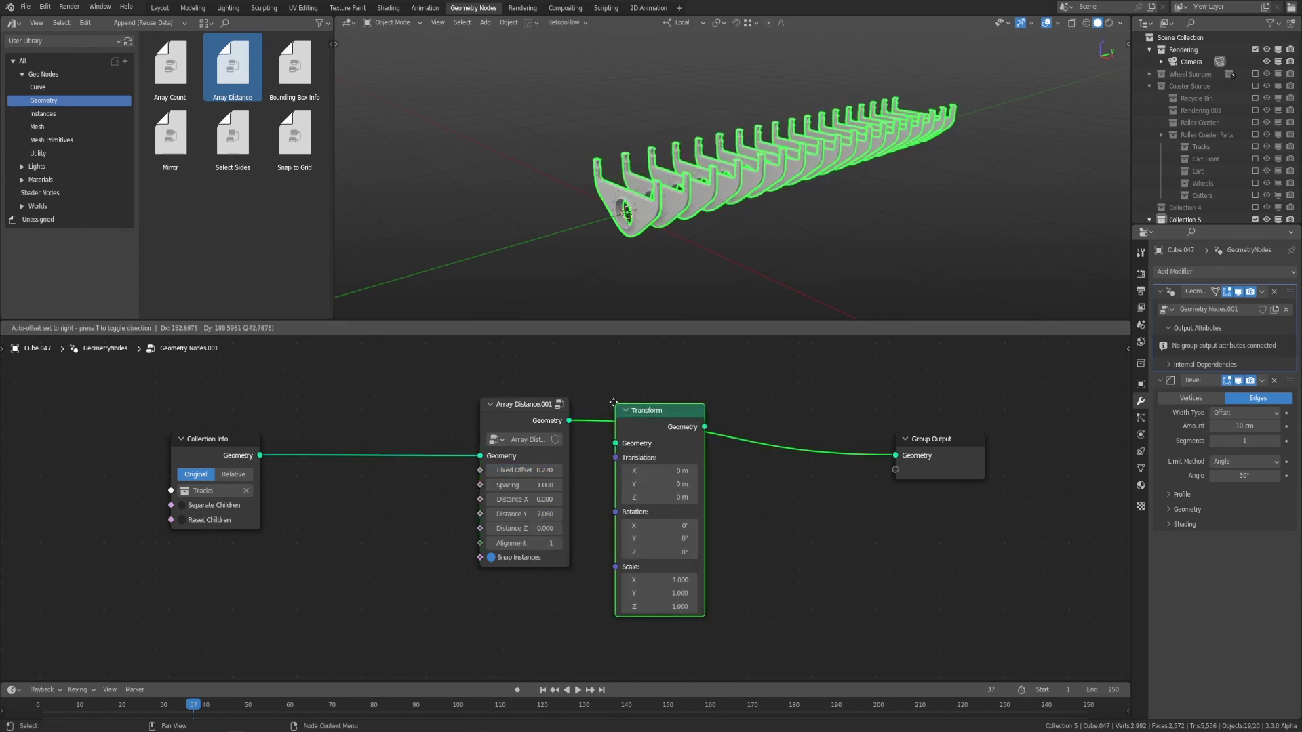
Insert a Transform node shifting the bracket row by -1.28 m in X.
click(618, 397)
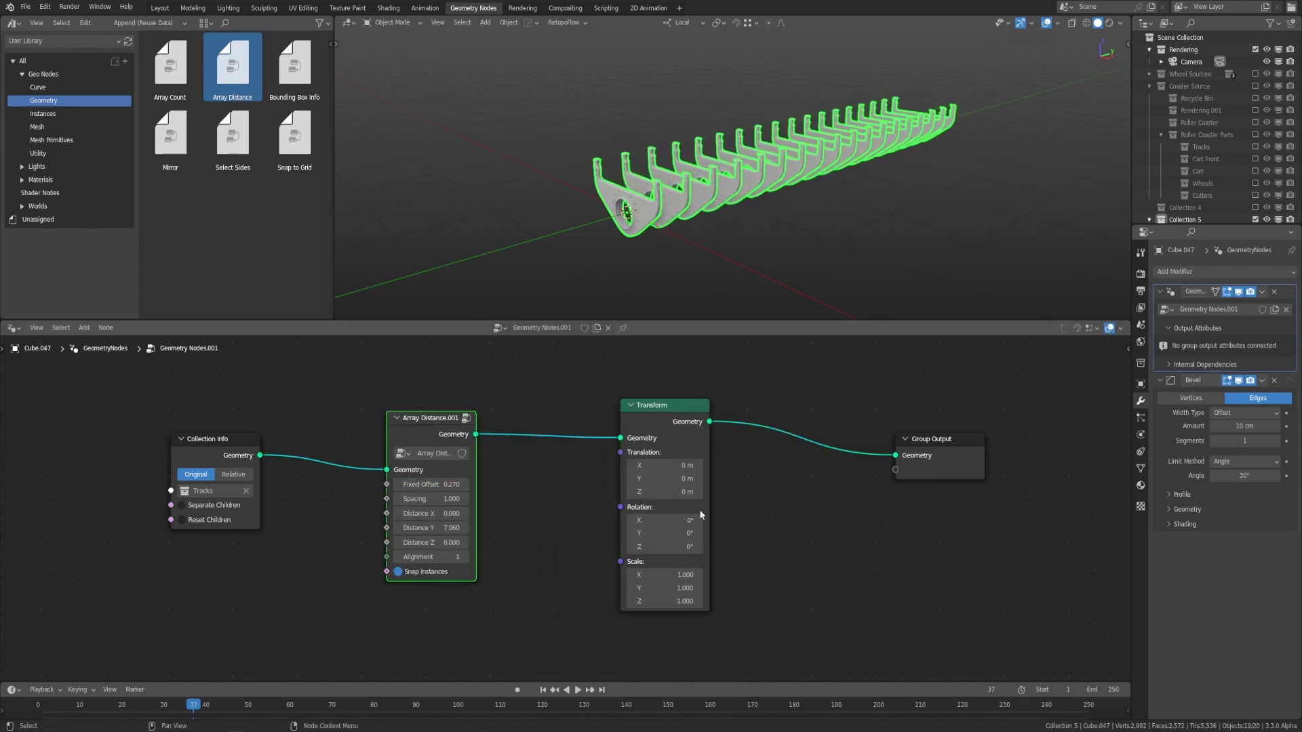
drag(656, 465, 655, 464)
drag(959, 454, 1029, 440)
Insert a Mirror node into the chain and bring the two mirrored rows closer together.
middle_drag(1029, 440, 955, 450)
drag(175, 142, 759, 444)
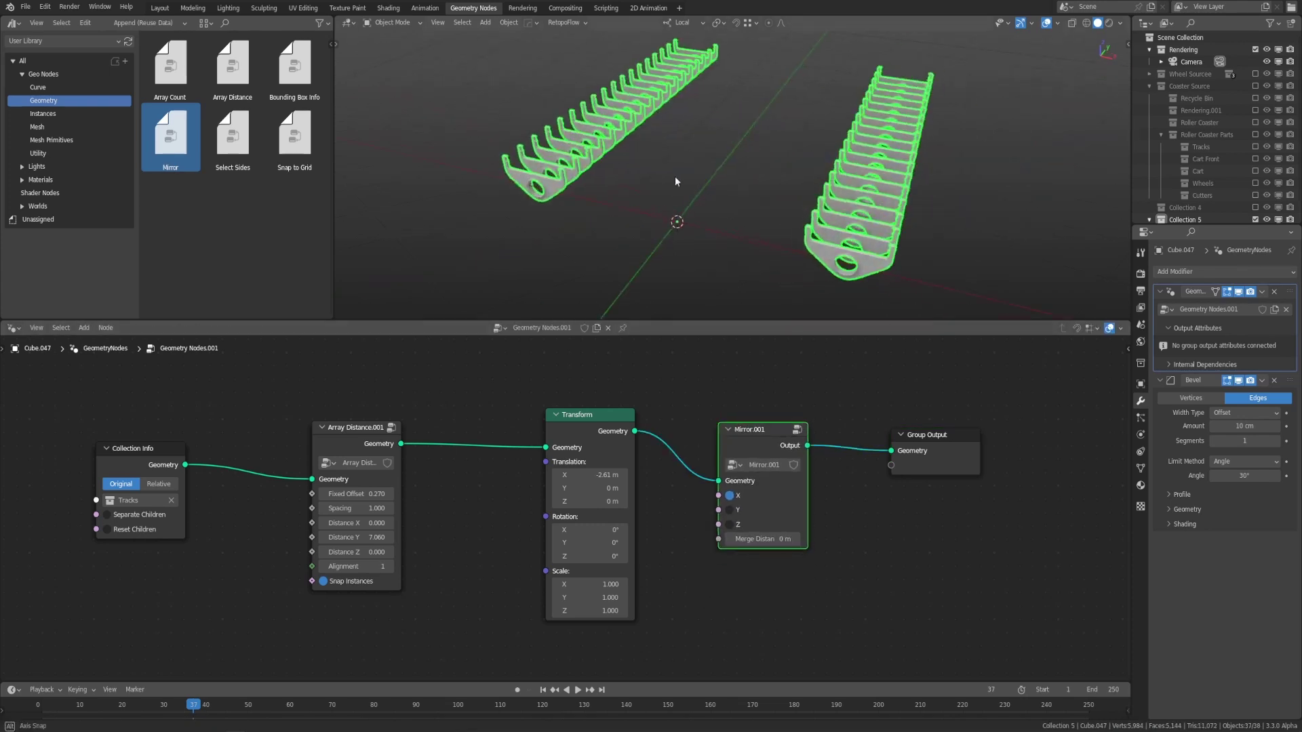
drag(590, 475, 604, 474)
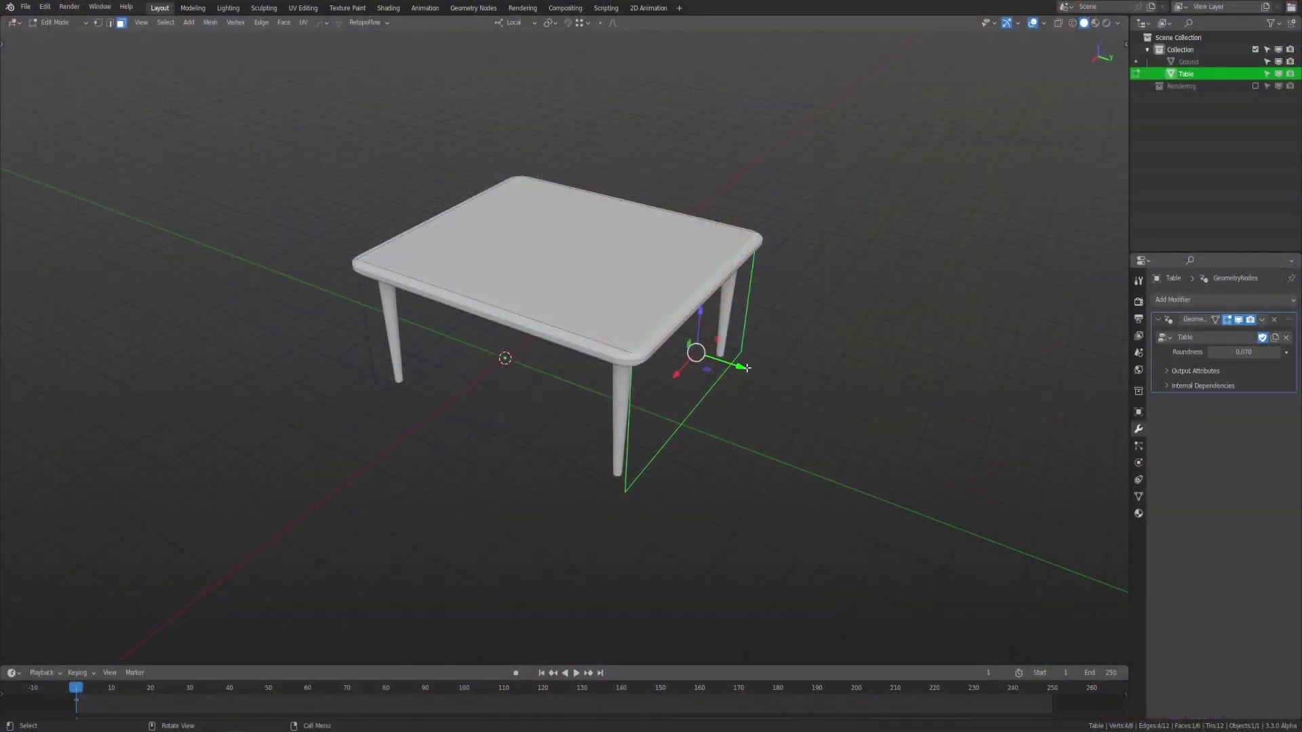
Raise the tabletop's top face along Z and increase Roundness to 0.360.
drag(739, 360, 557, 236)
click(557, 235)
key(g)
key(z)
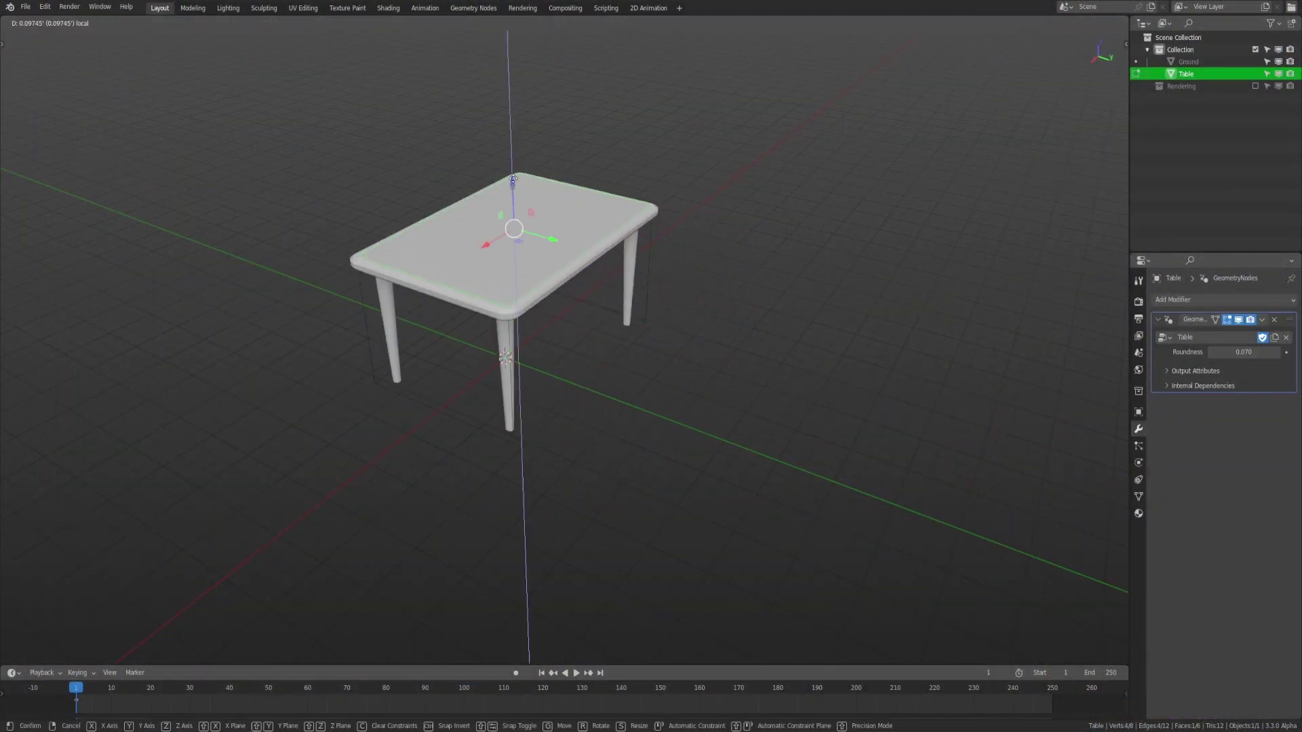
click(557, 229)
drag(1242, 352, 1295, 352)
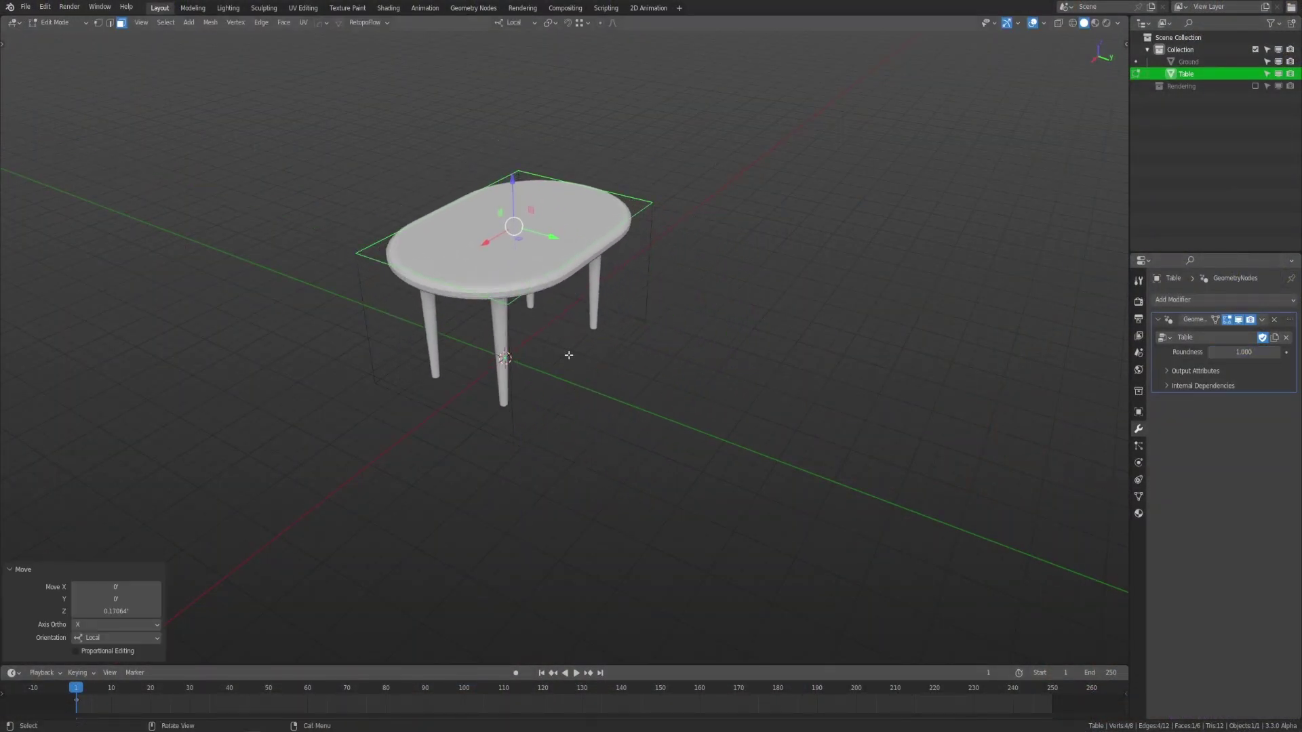
Lengthen the table along X and lower Roundness back to a rectangular top.
click(468, 358)
drag(401, 371, 328, 421)
drag(1241, 352, 1214, 352)
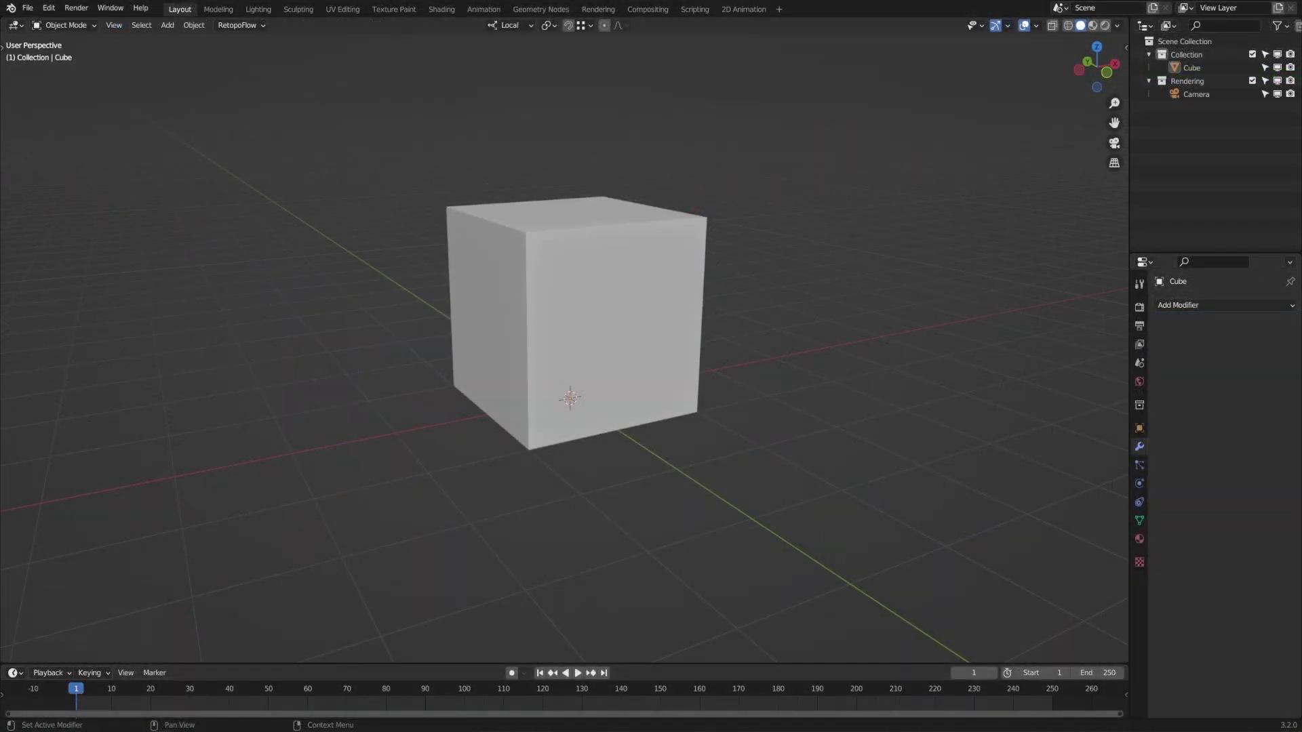
In the Geometry Nodes workspace, create a new node tree on the cube and show its modifier settings.
click(540, 10)
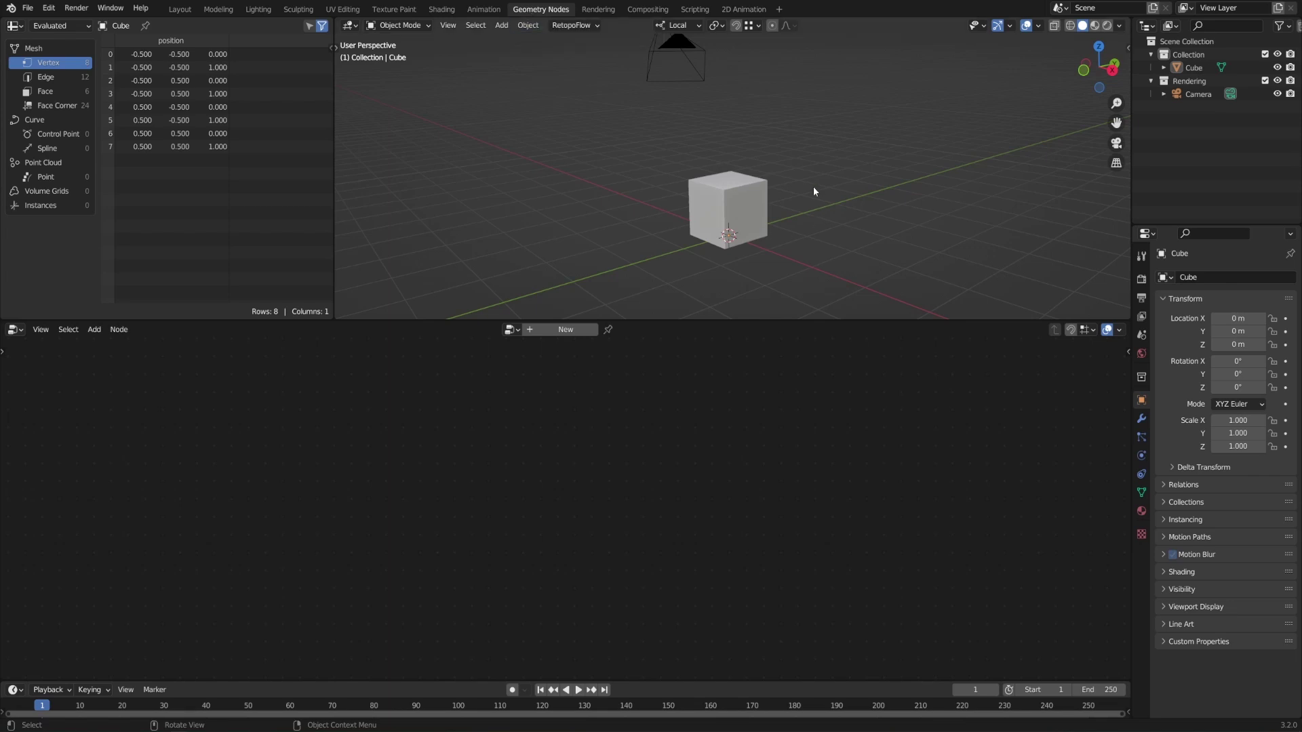
click(738, 213)
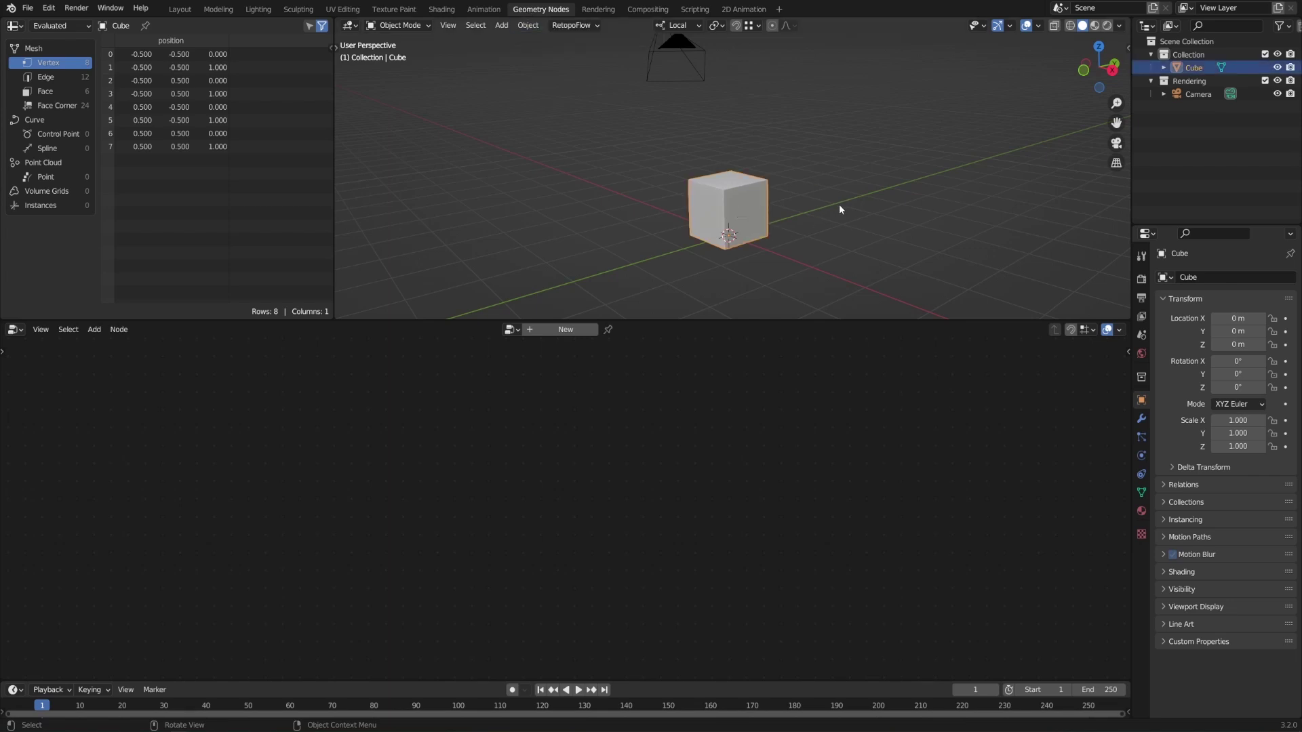
click(584, 331)
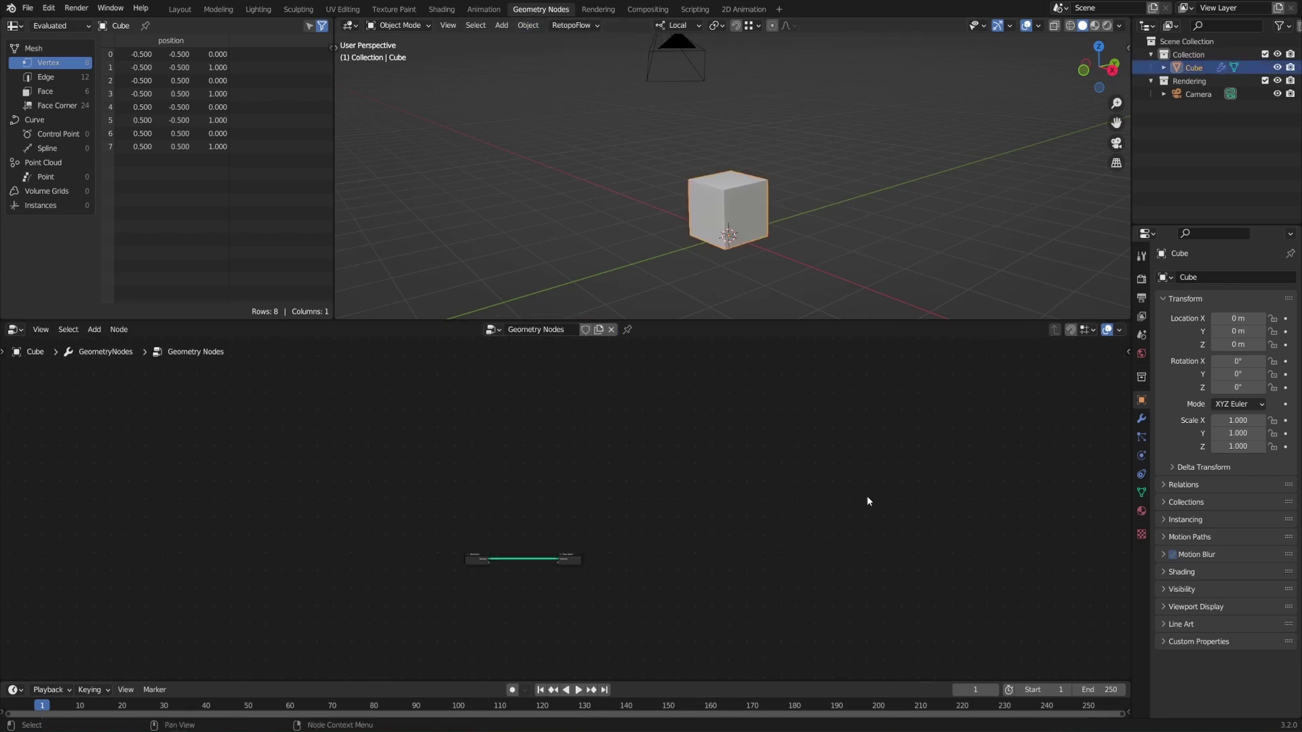
scroll(673, 510, up, 8)
middle_drag(650, 557, 749, 472)
scroll(761, 469, up, 8)
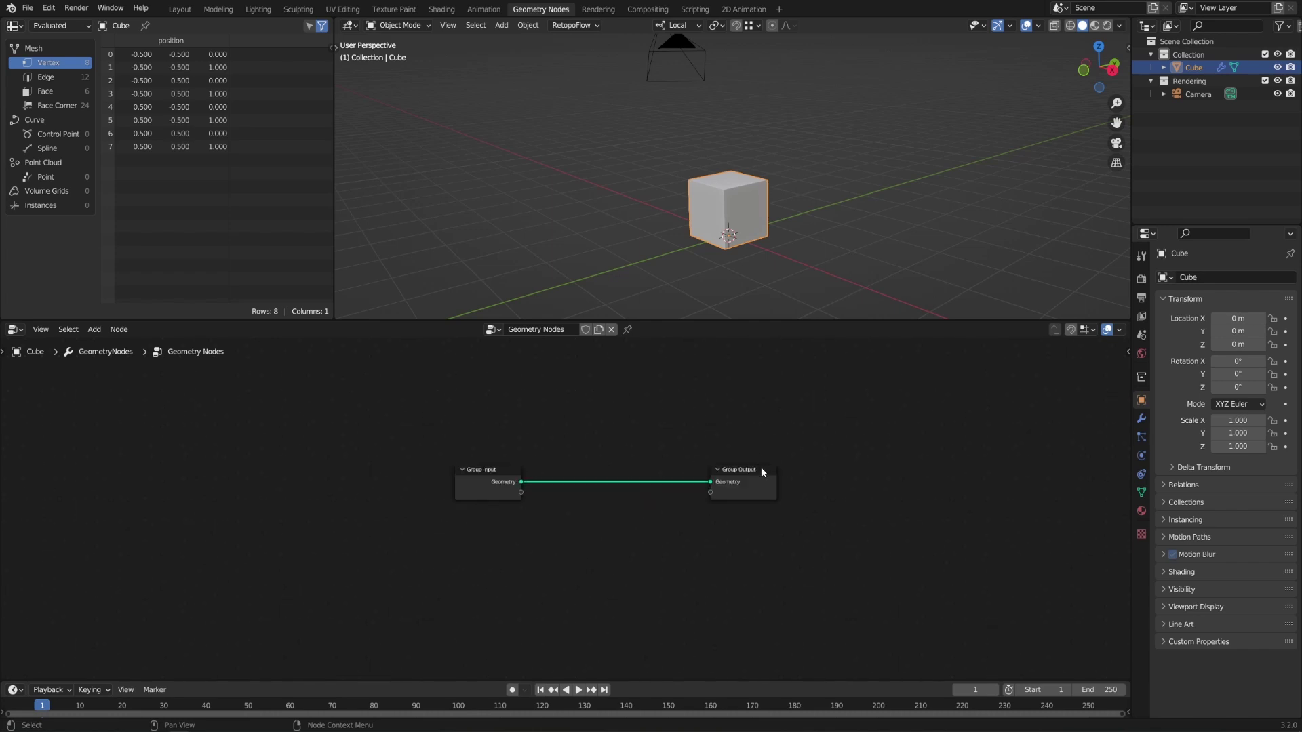
click(1141, 418)
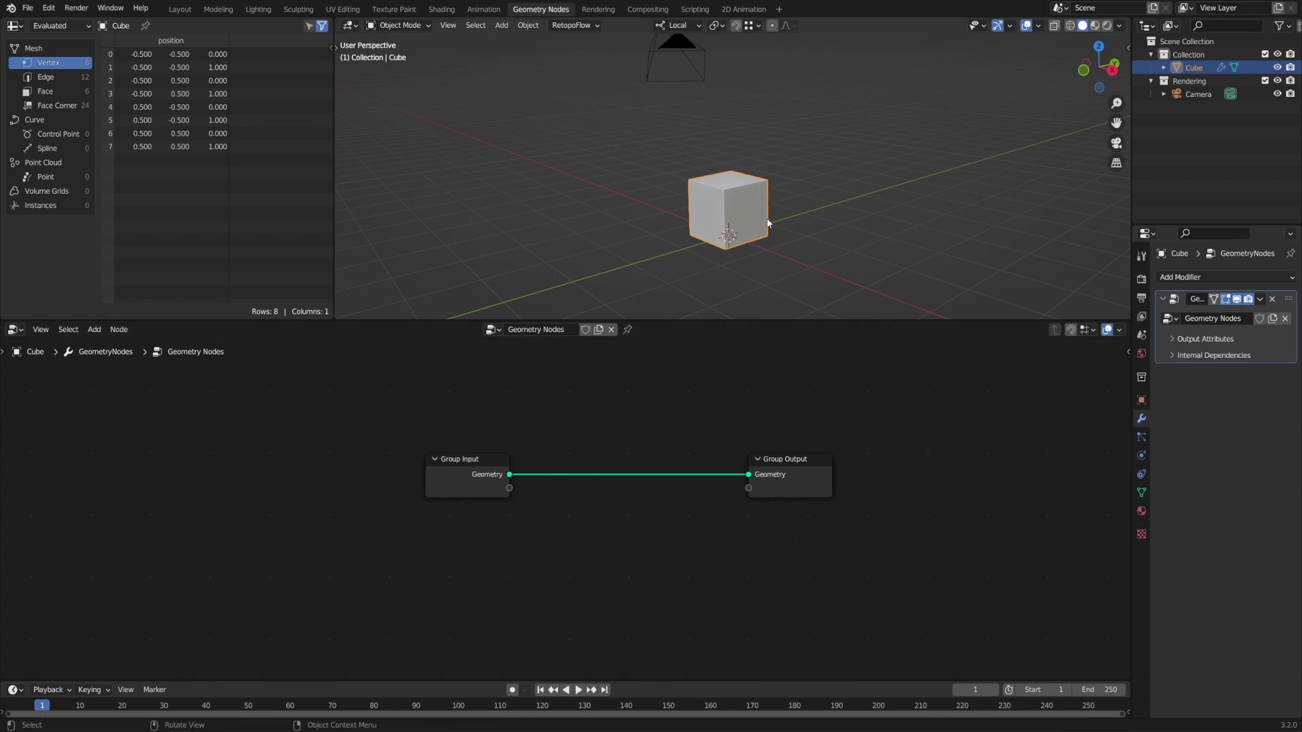
scroll(794, 228, up, 5)
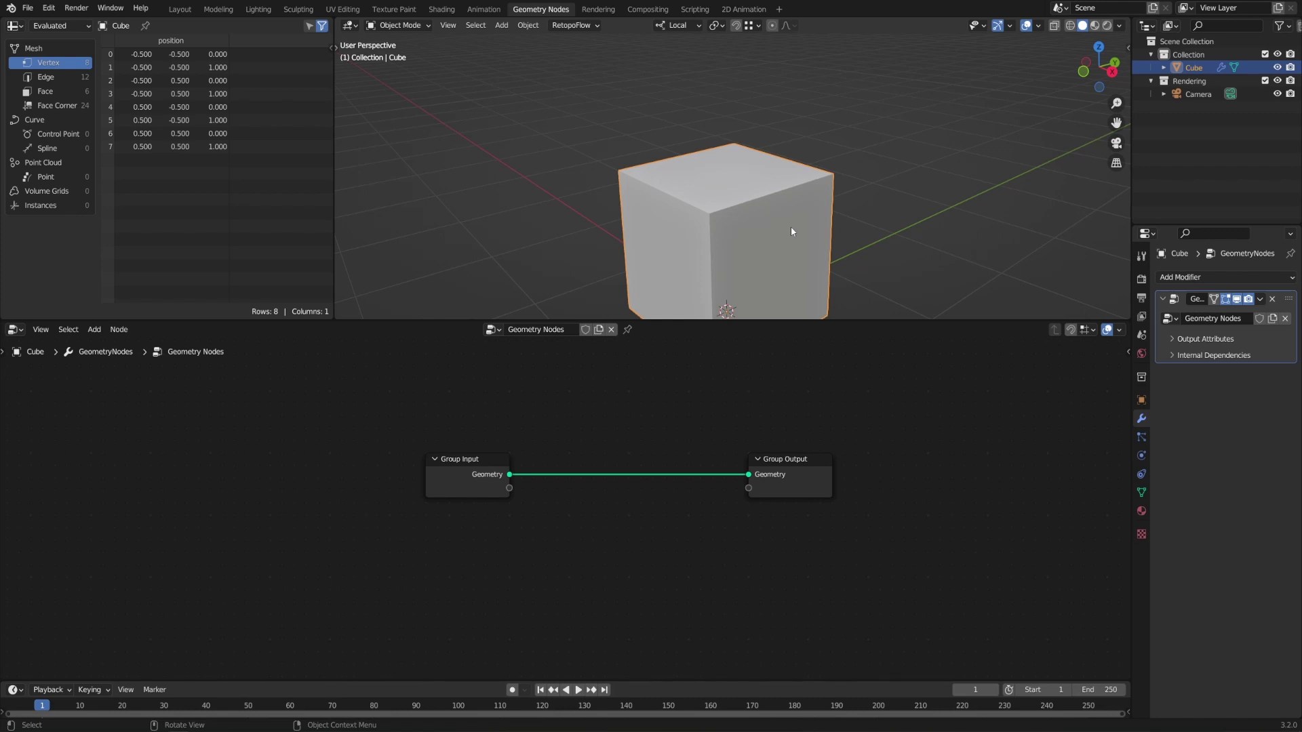
Add a Quadrilateral curve node and send its curve to Group Output instead of the cube.
drag(480, 488, 203, 491)
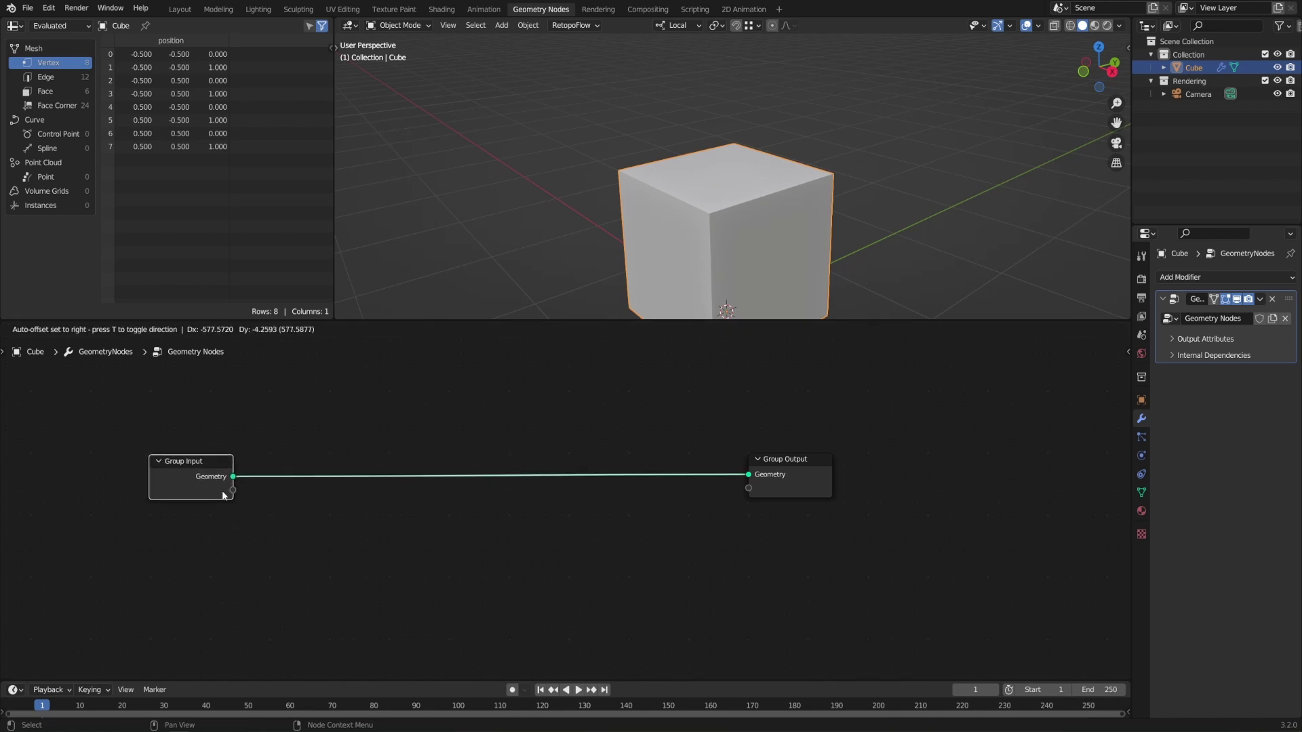
key(shift+a)
mouse_move(519, 426)
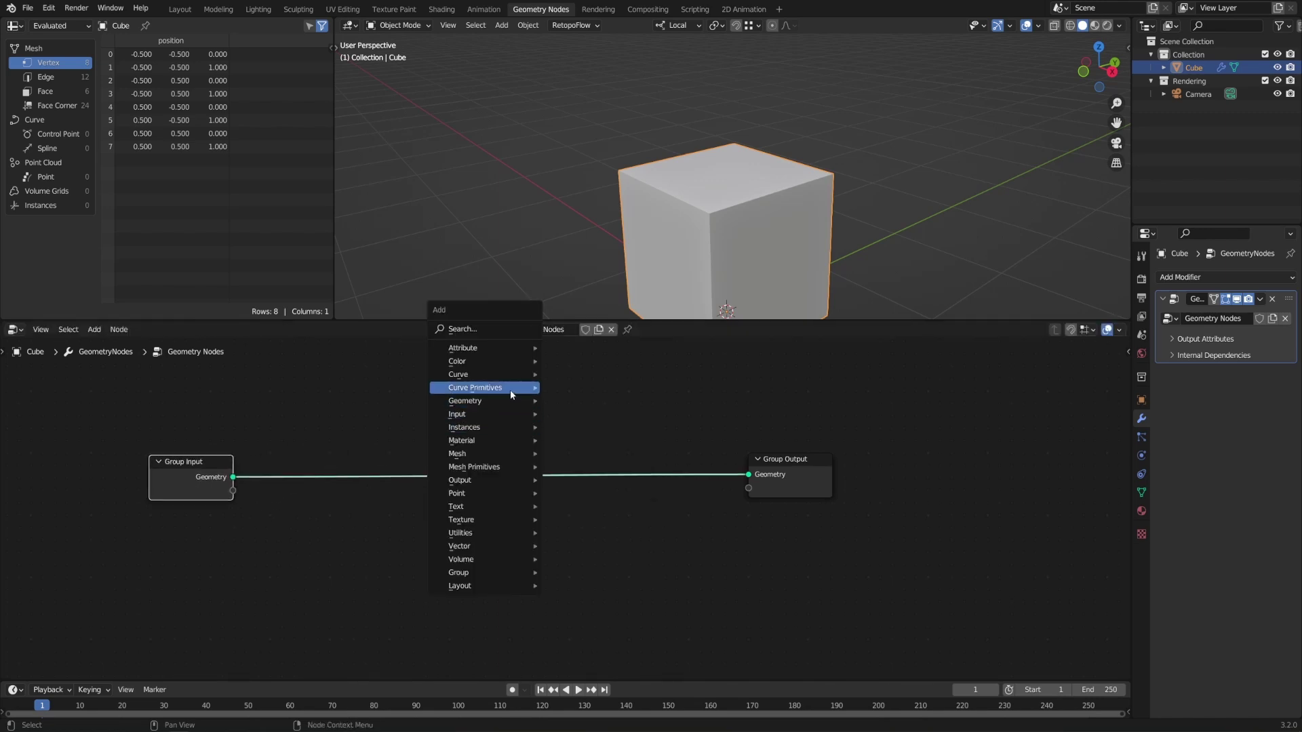
mouse_move(510, 390)
click(583, 466)
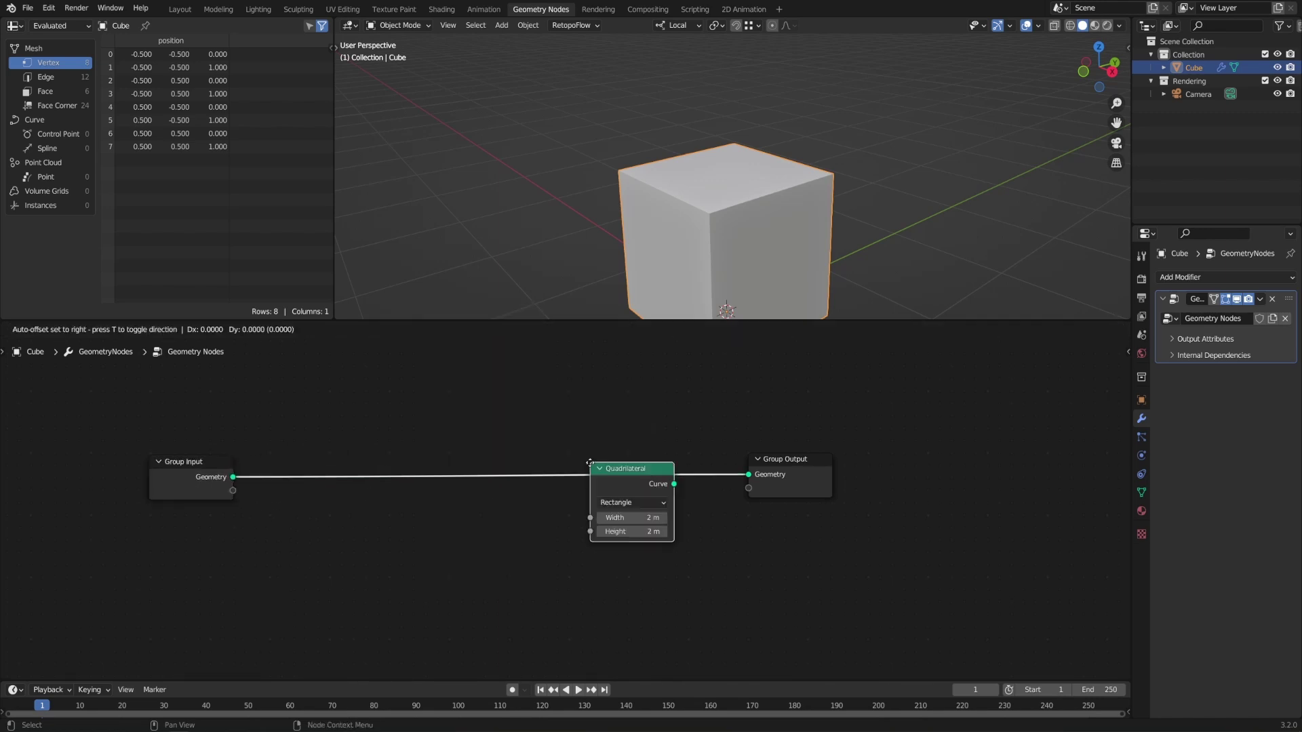
click(349, 521)
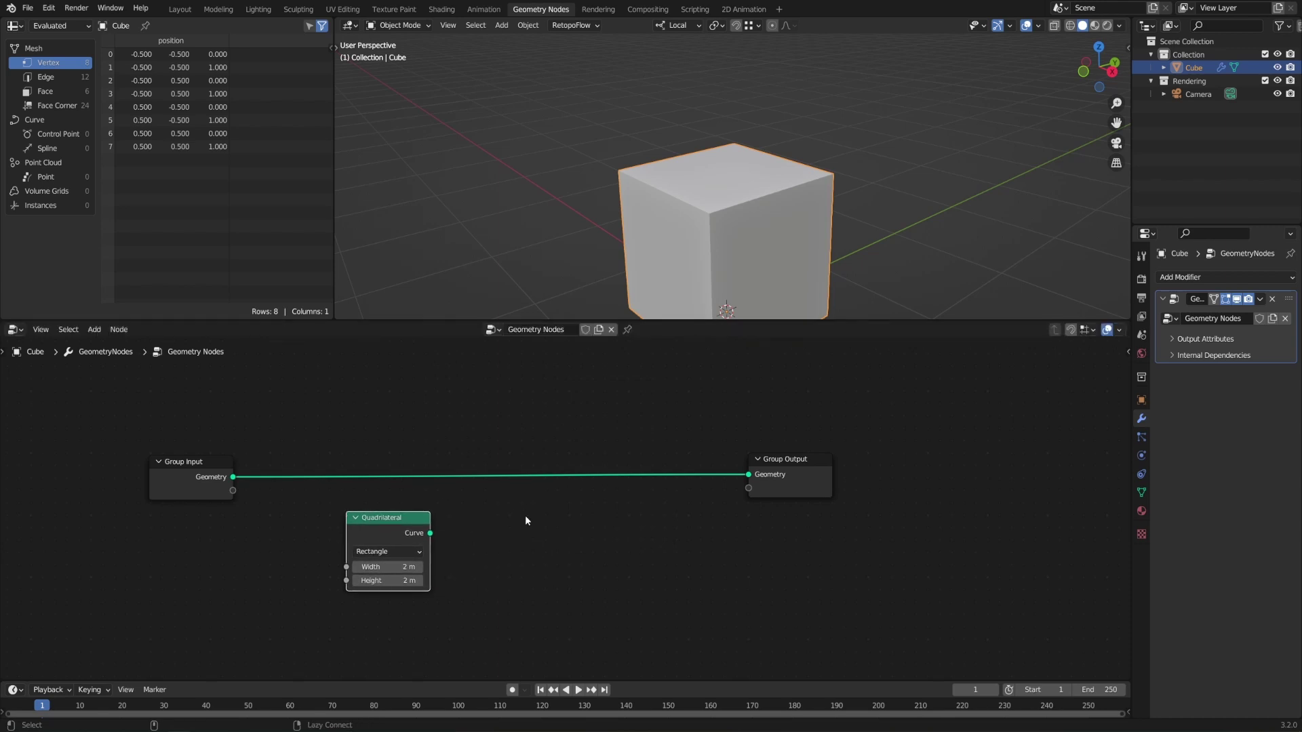
ctrl+shift+click(415, 526)
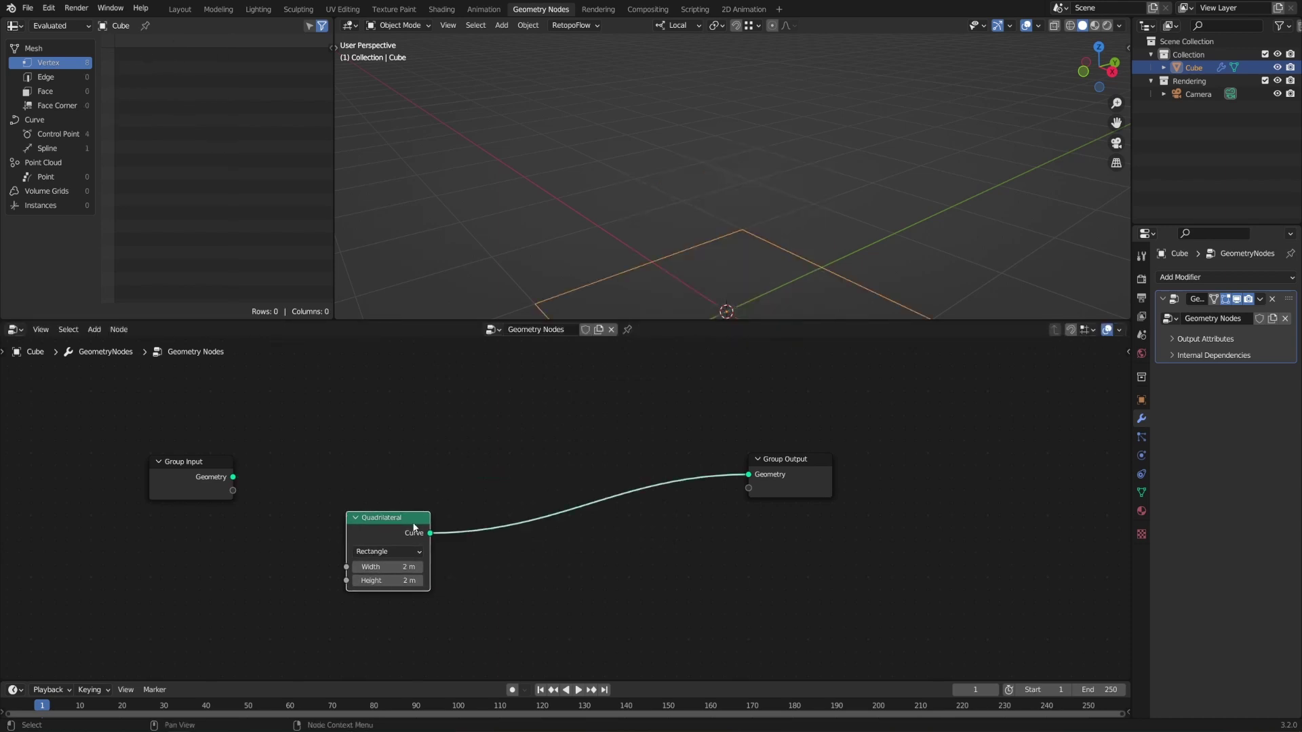
middle_drag(706, 221, 692, 198)
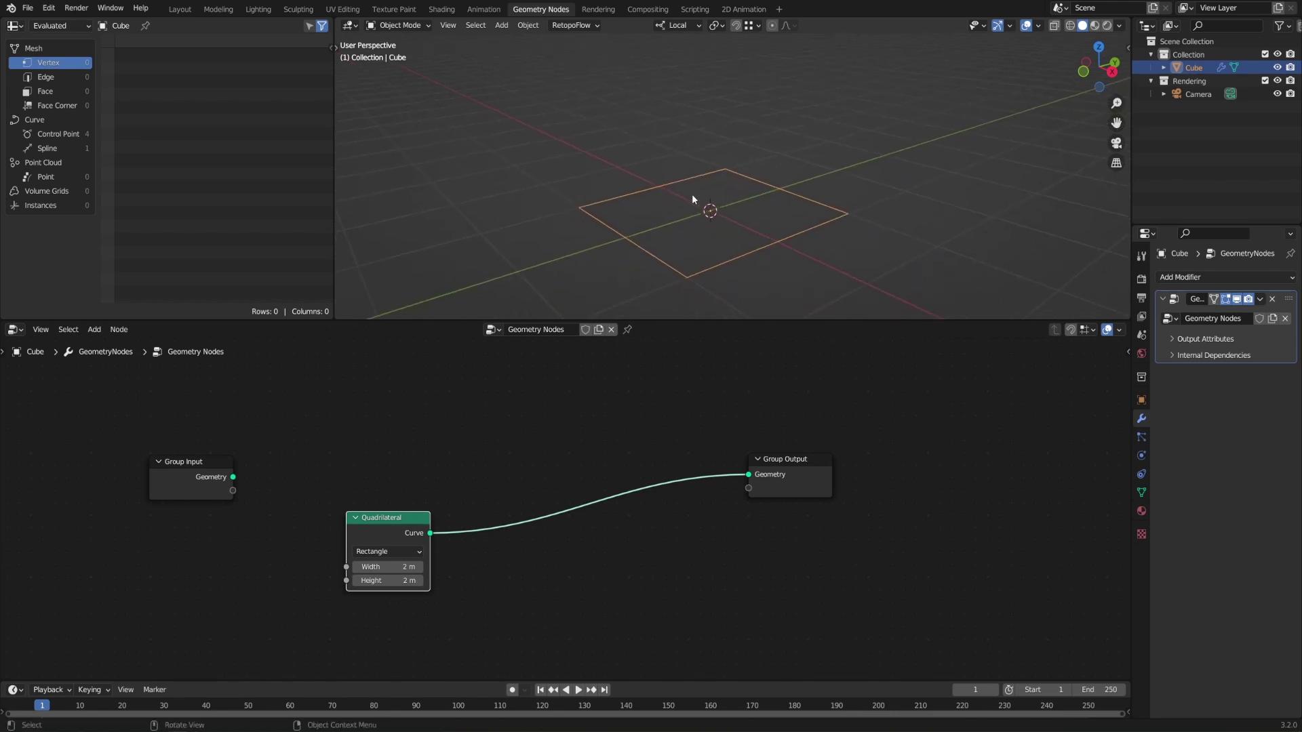
Search the Preferences add-ons for 'node' to check Node Wrangler is enabled.
click(49, 9)
click(102, 196)
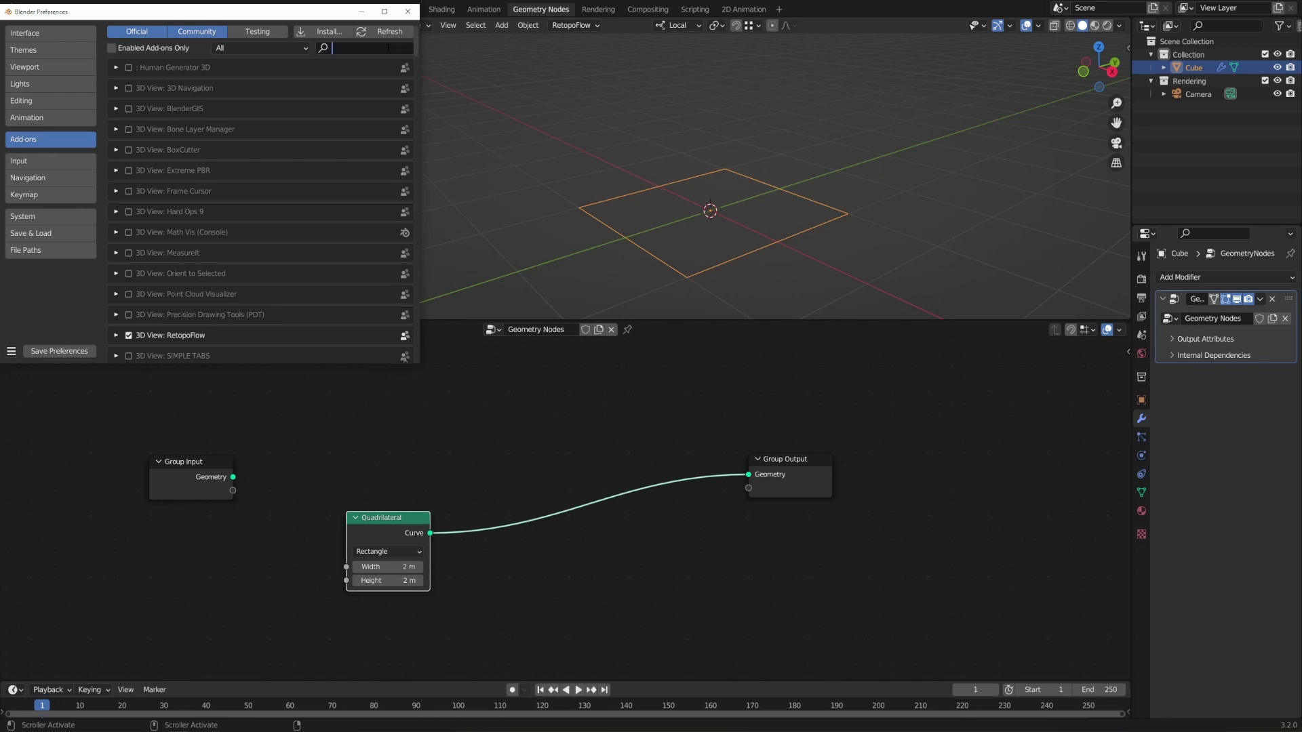
text(node)
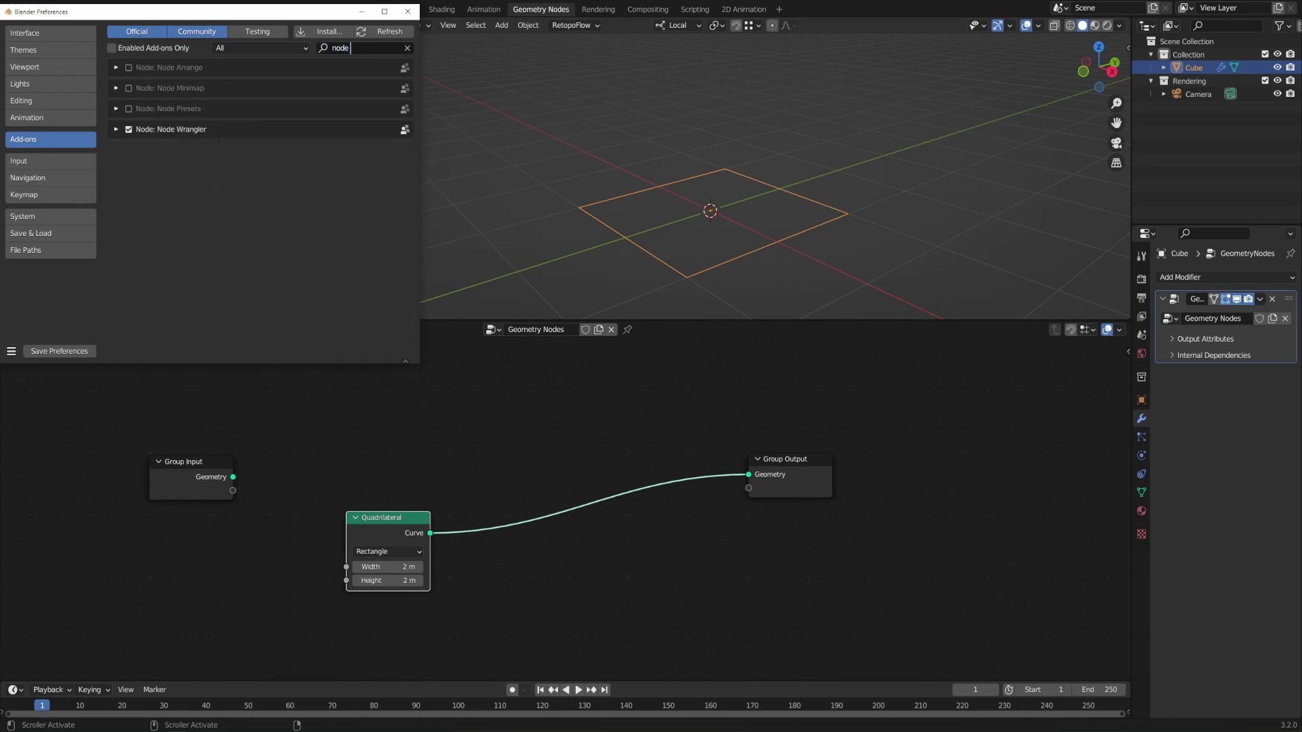
click(407, 12)
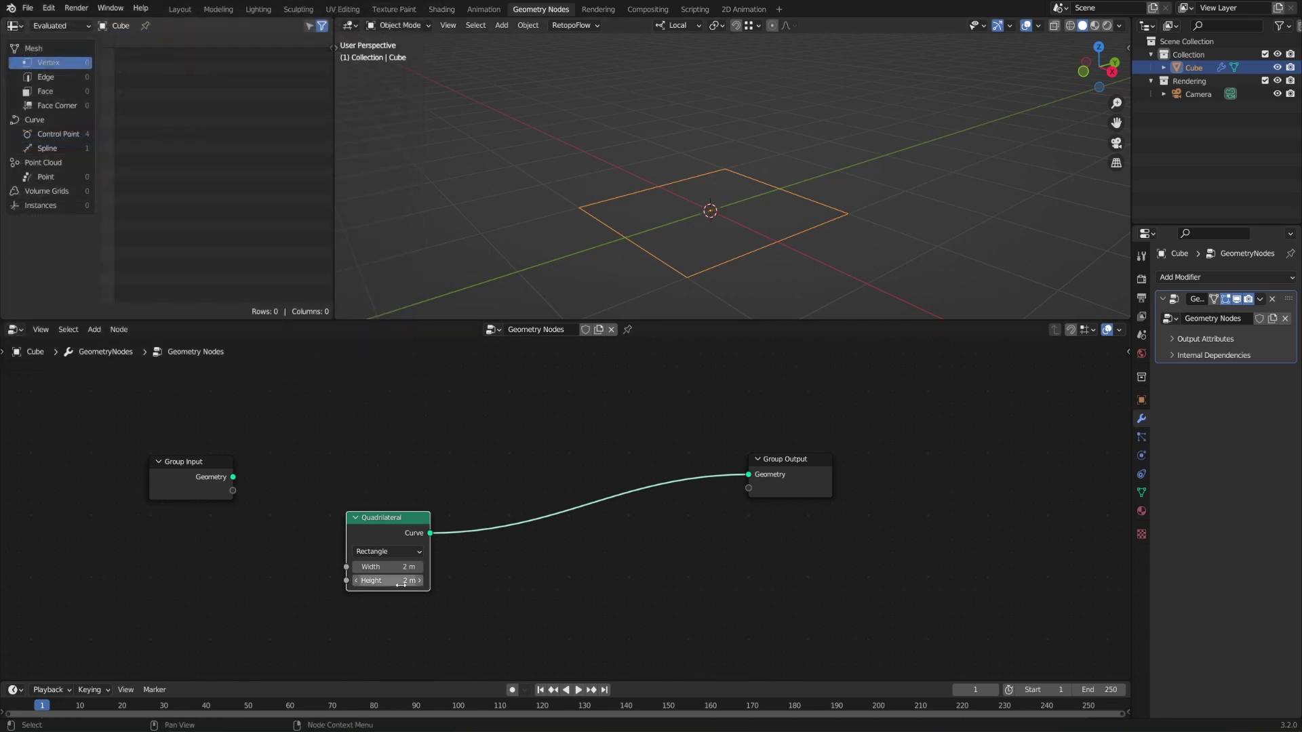
Briefly output the original cube geometry, then switch back to the Quadrilateral curve.
ctrl+shift+click(205, 490)
ctrl+shift+click(401, 531)
middle_drag(685, 245, 702, 253)
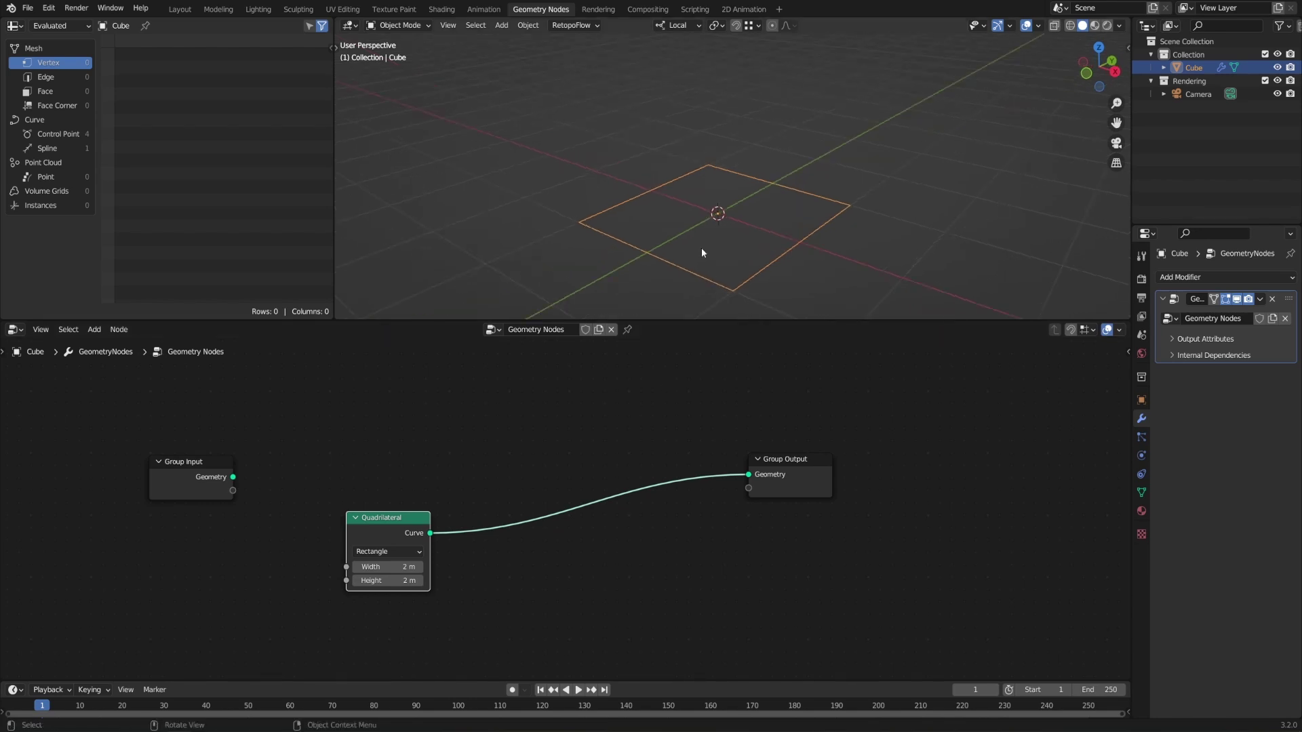
scroll(771, 248, down, 3)
Try scaling the rectangle curve larger, then undo the scaling.
key(s)
key(x)
right_click(785, 247)
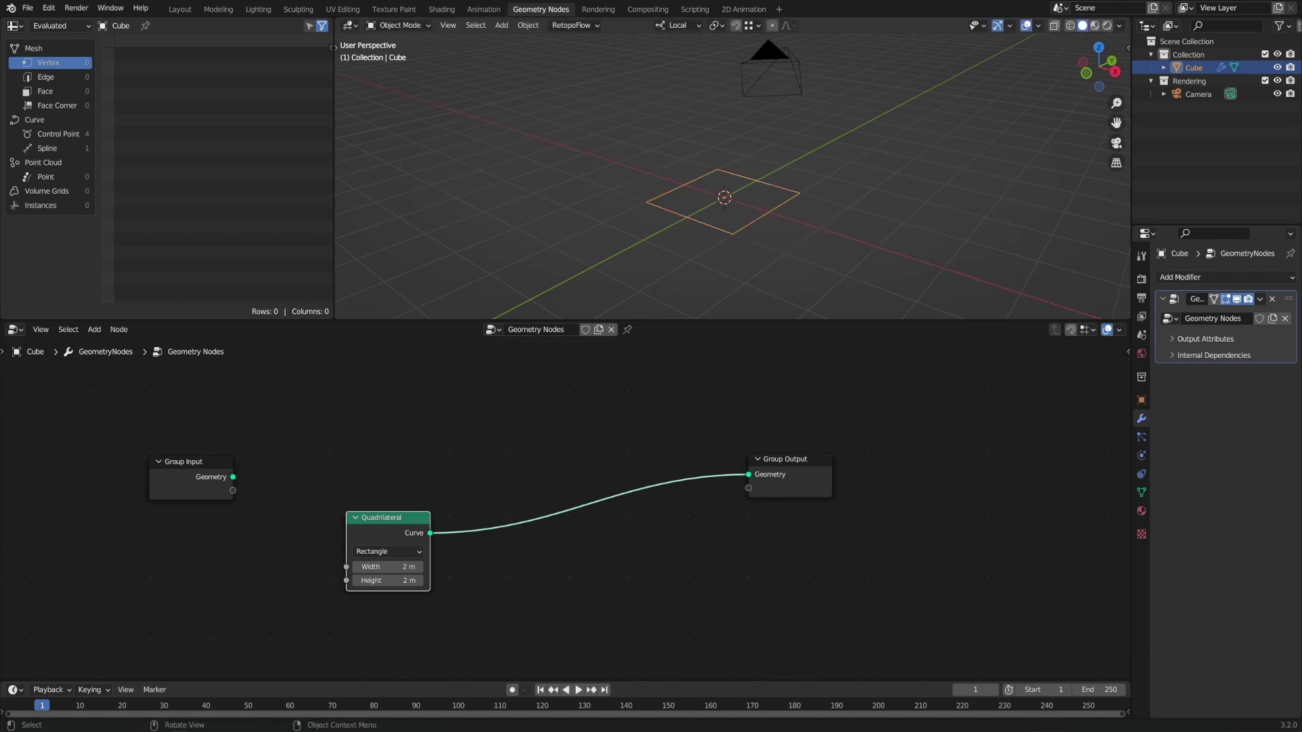
key(s)
click(942, 243)
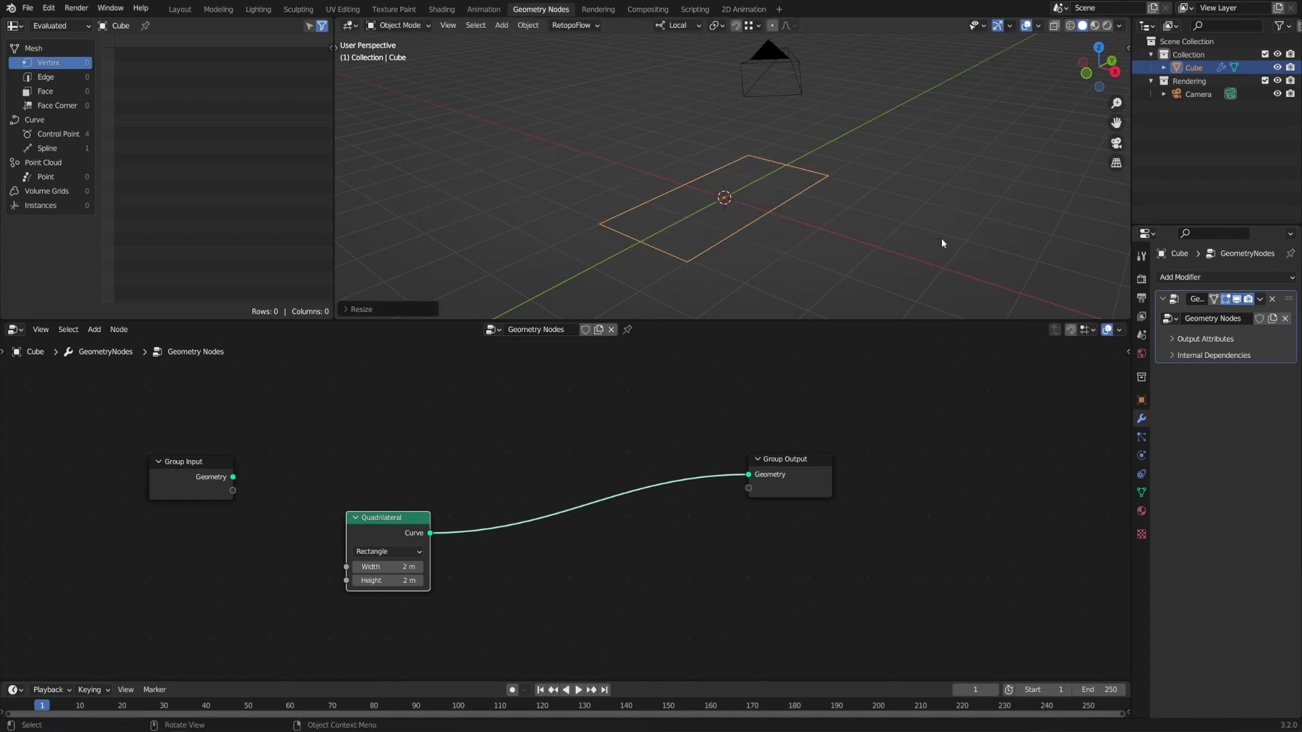
key(ctrl+z)
key(shift+a)
mouse_move(528, 405)
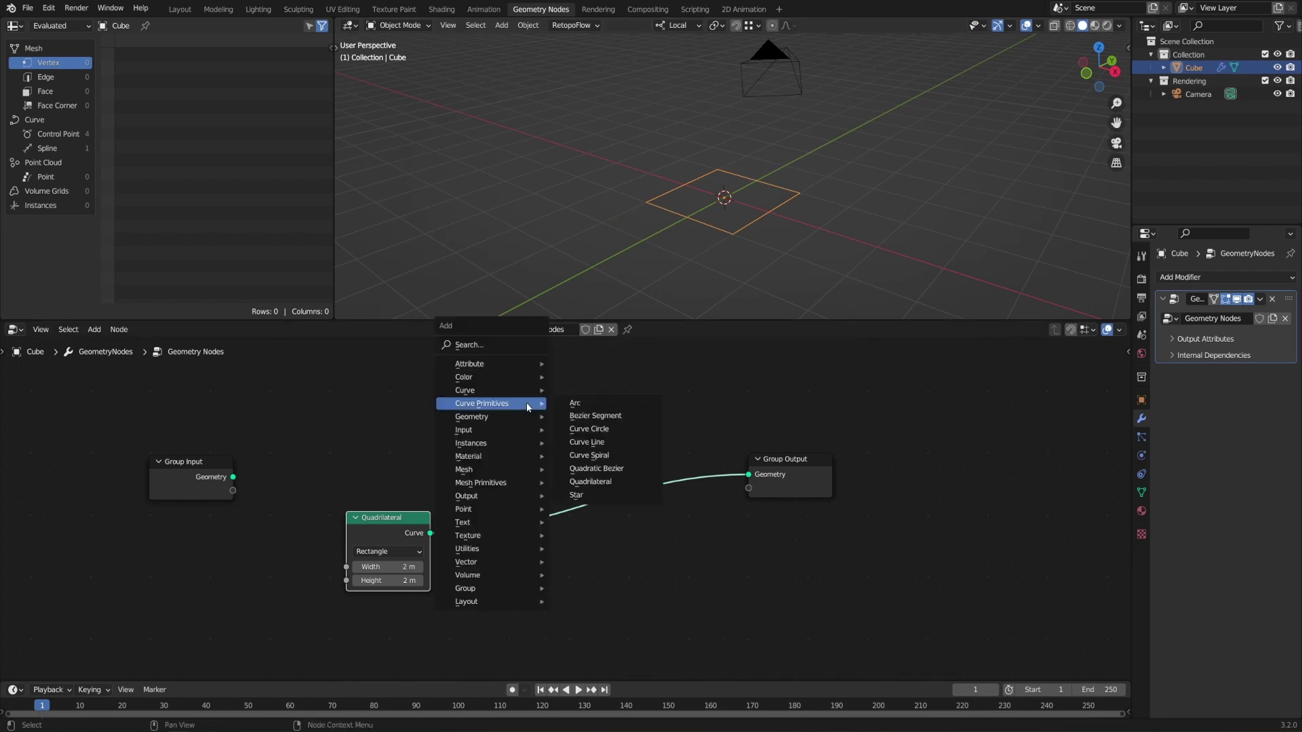
mouse_move(503, 483)
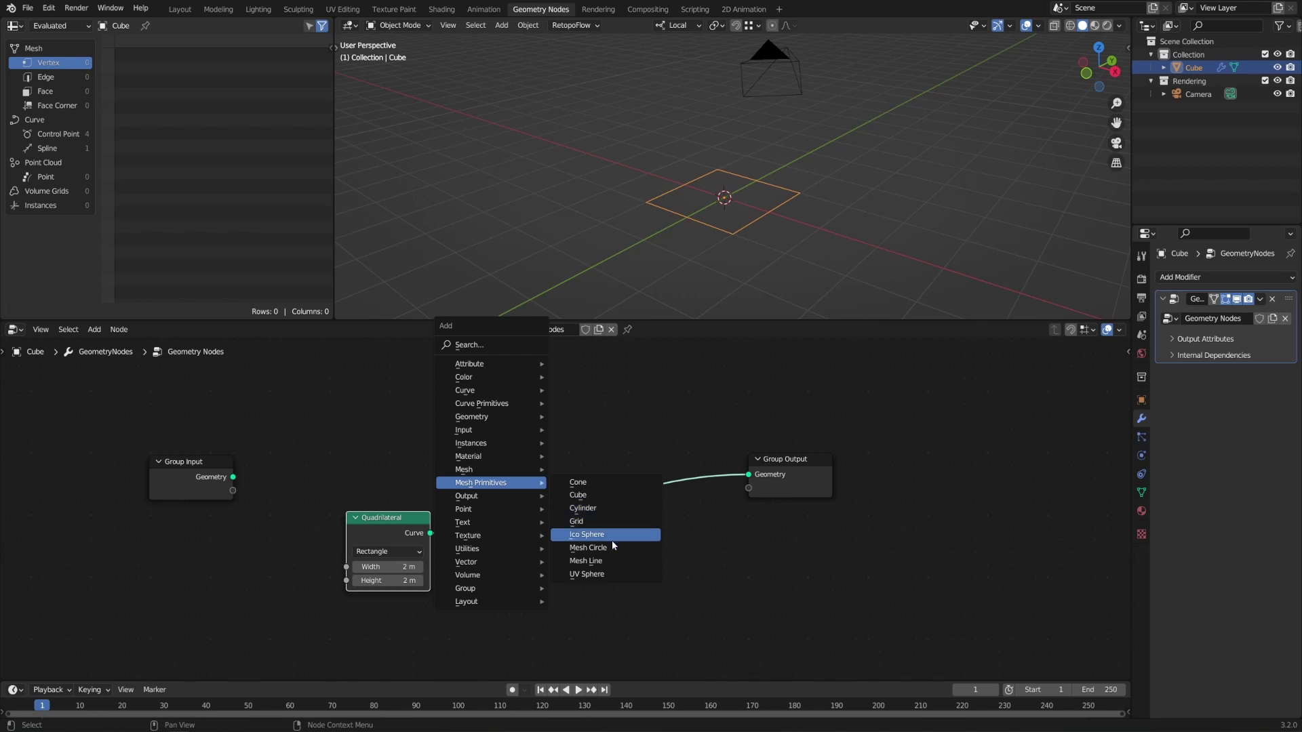
click(596, 574)
click(418, 390)
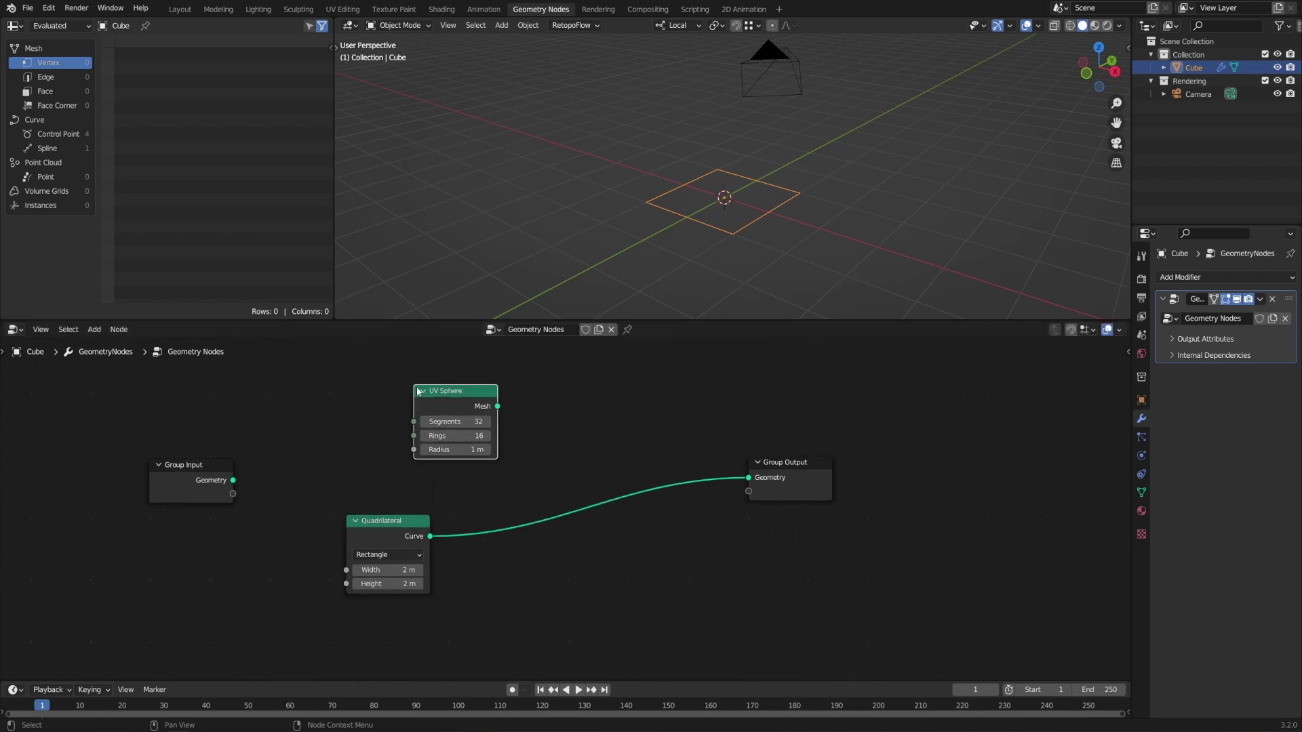
ctrl+shift+click(465, 399)
key(s)
key(x)
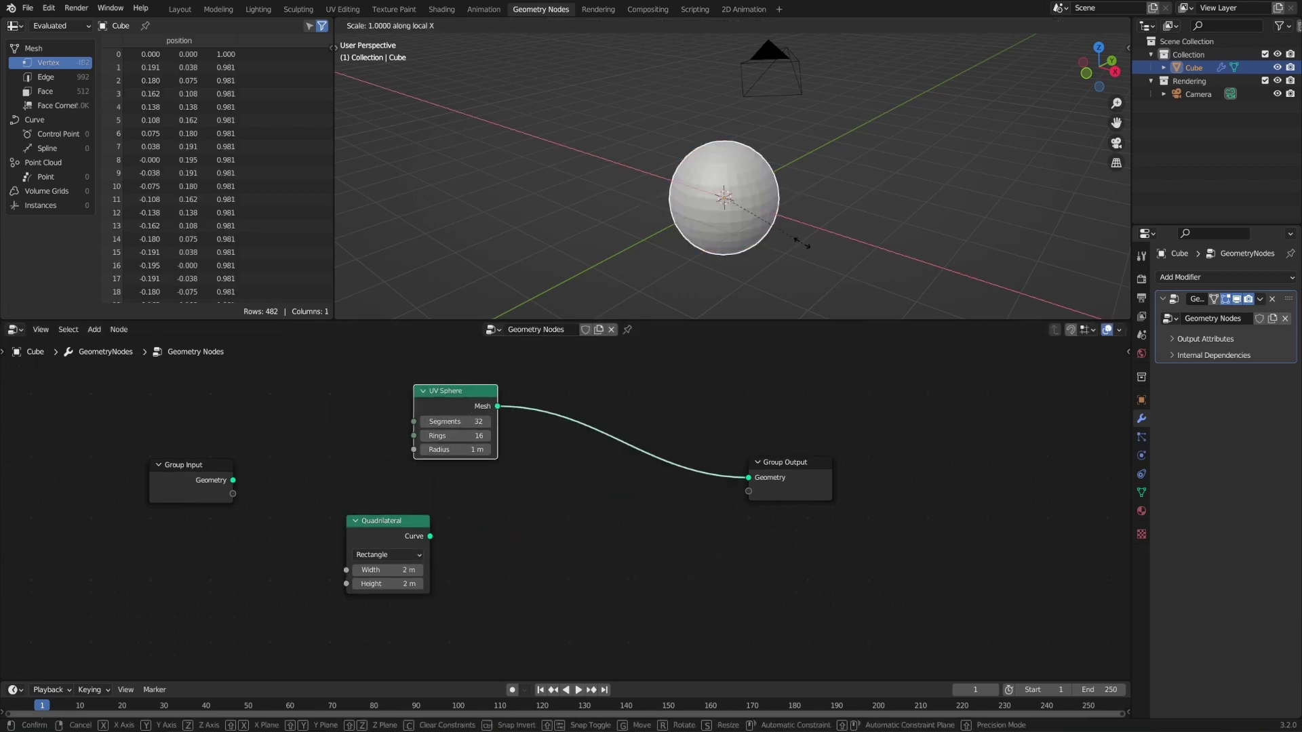
click(904, 270)
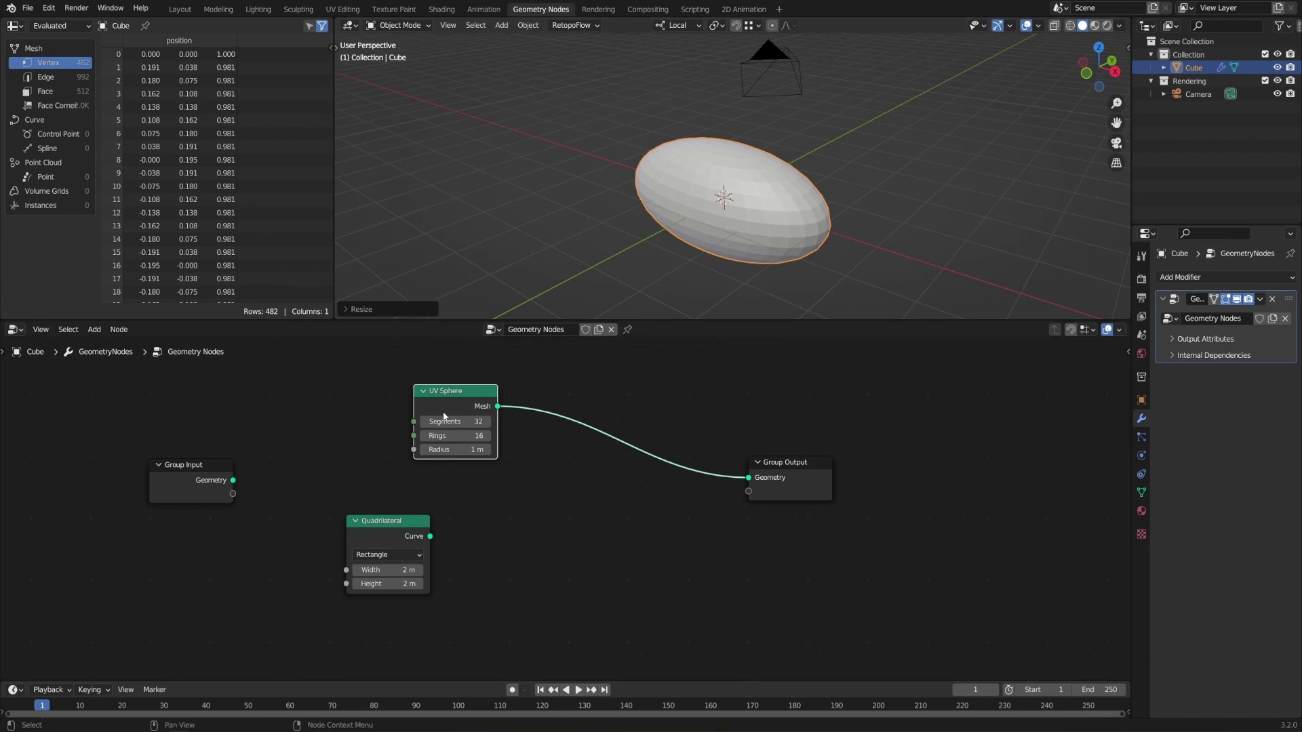
key(x)
ctrl+shift+click(403, 542)
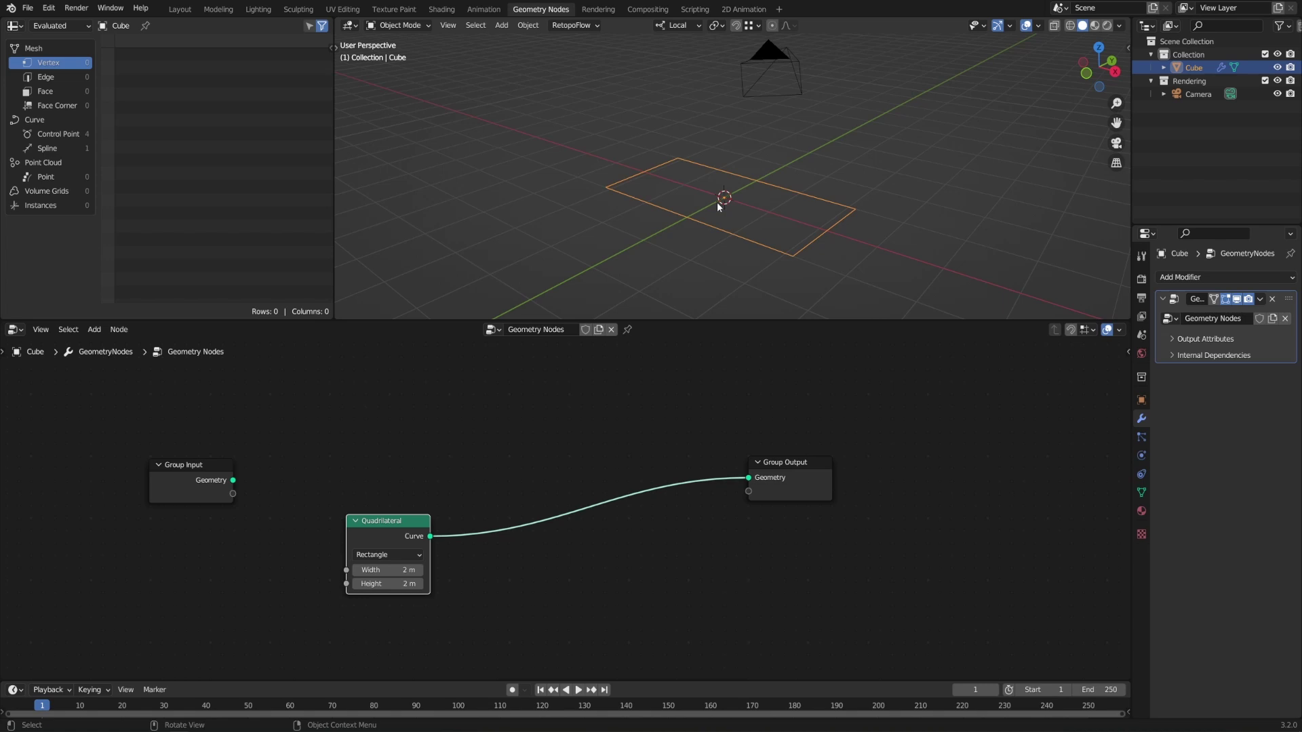
key(alt+s)
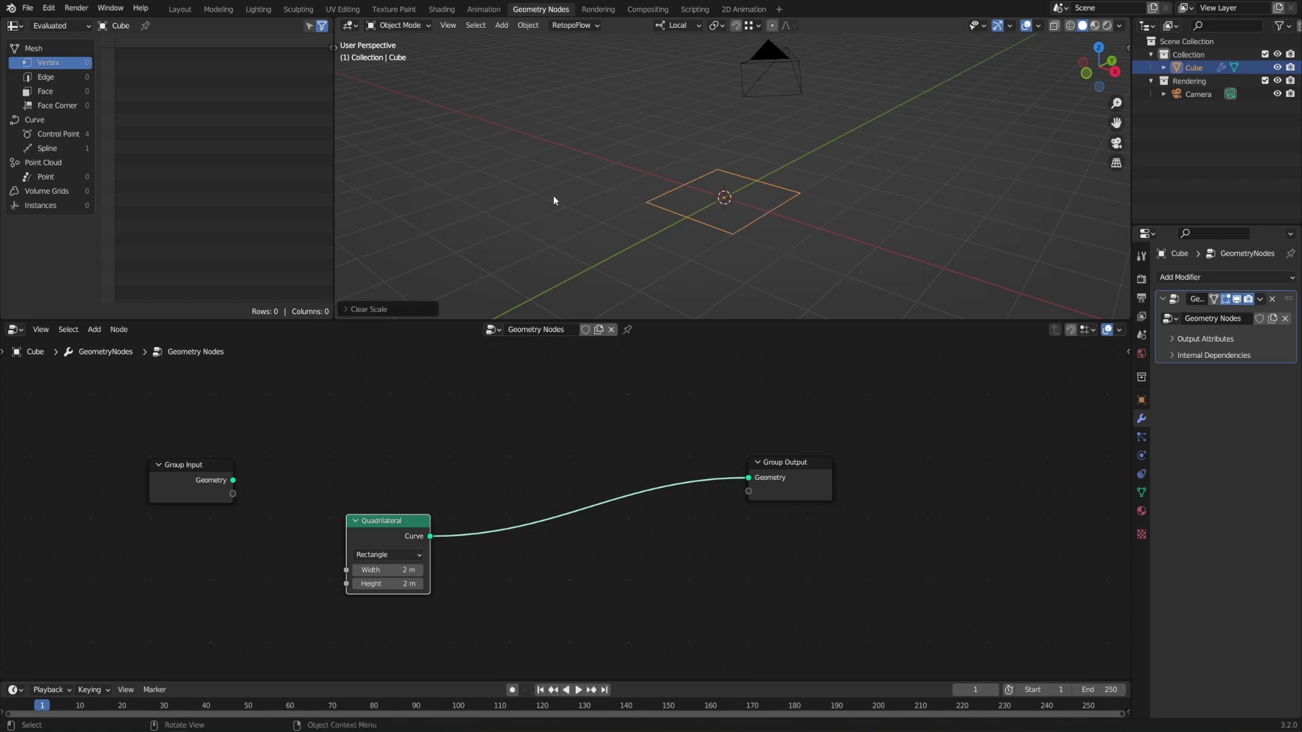
Enter Edit Mode on the cube with face selection and the Move tool.
key(Tab)
middle_drag(881, 221, 800, 212)
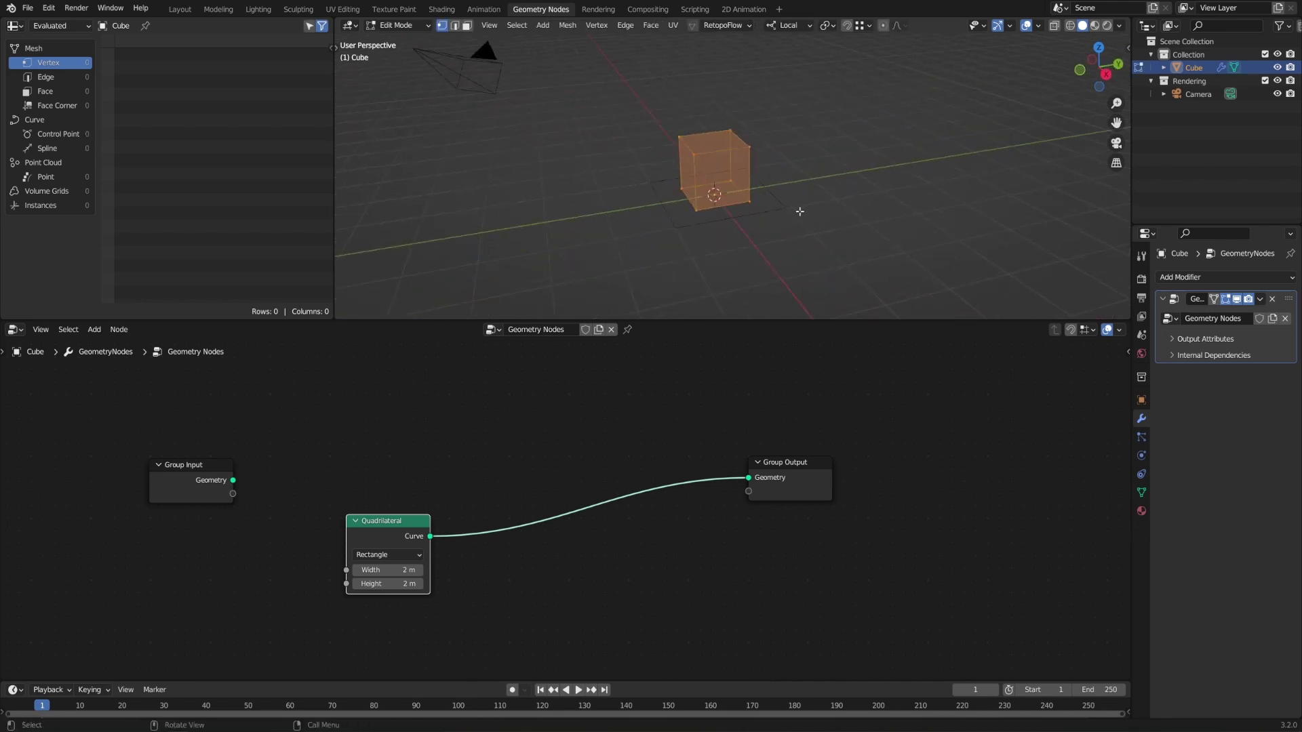
scroll(799, 211, up, 3)
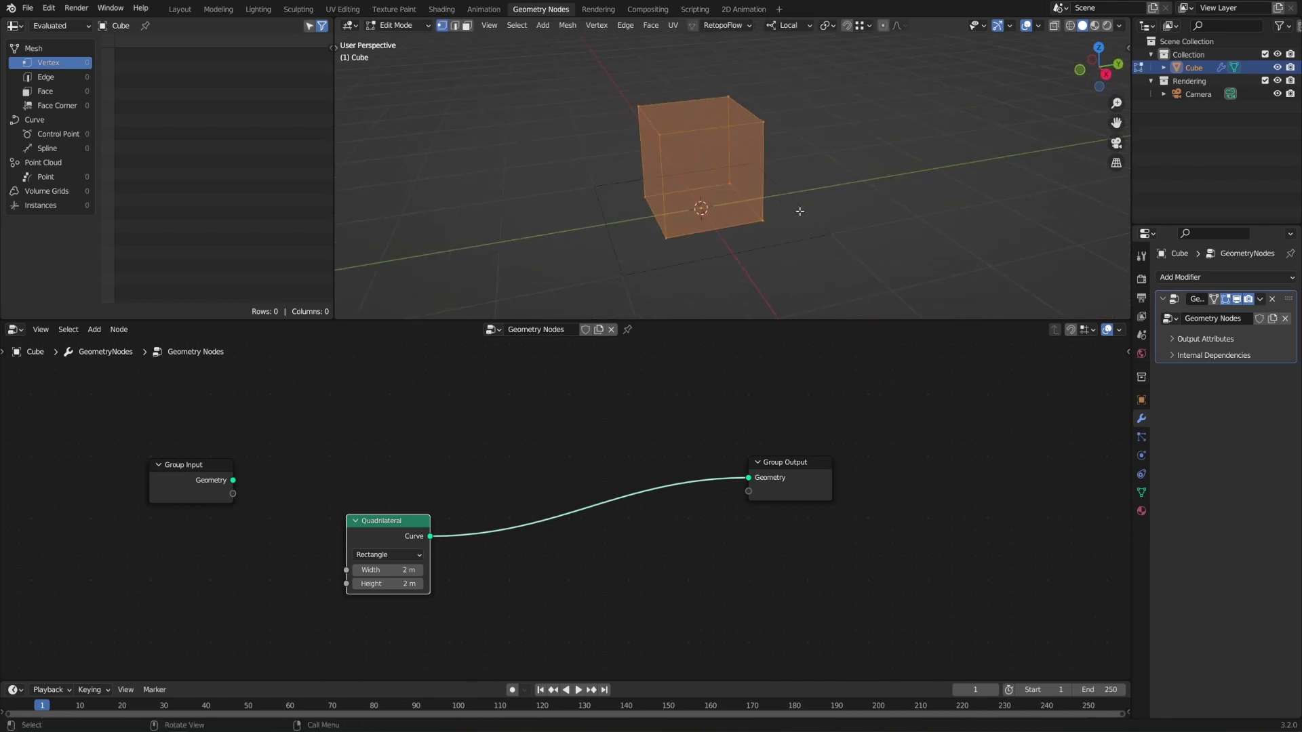
click(468, 26)
key(t)
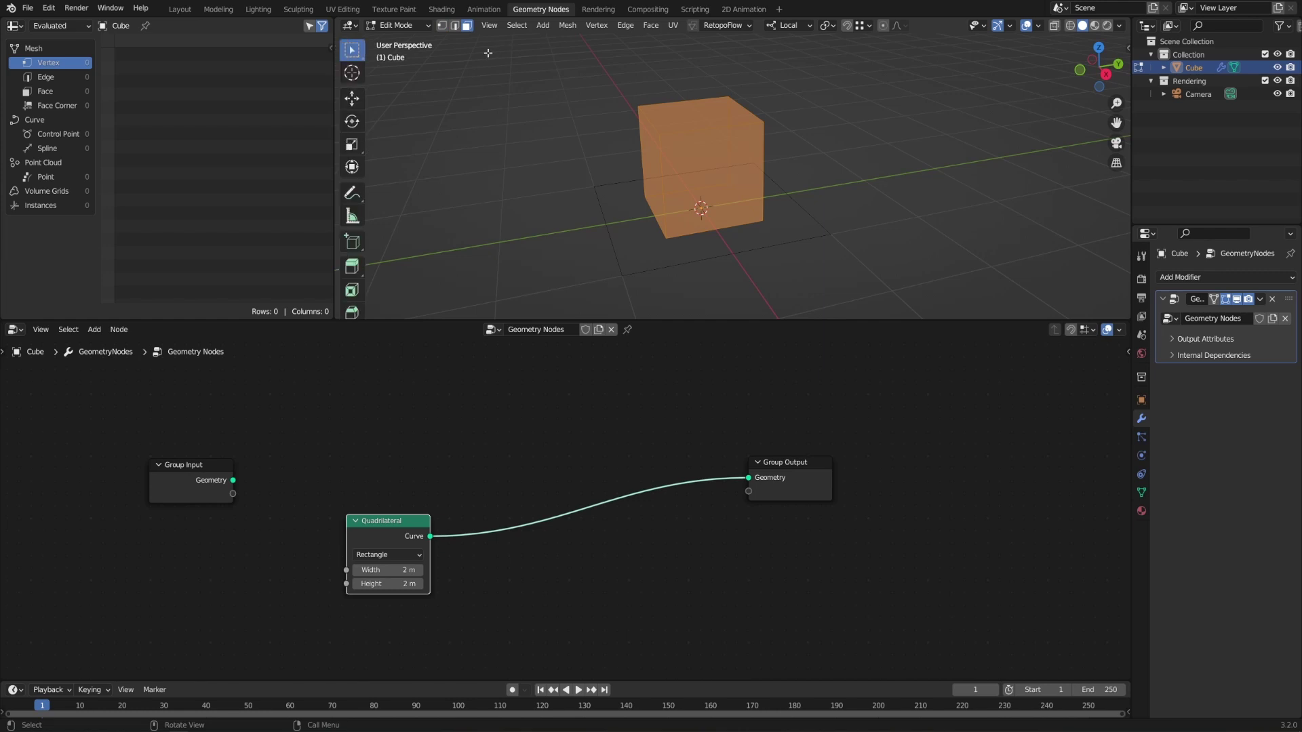
click(352, 98)
Pull the cube's end faces outward along X to stretch it into a long box.
middle_drag(610, 210, 696, 215)
click(760, 200)
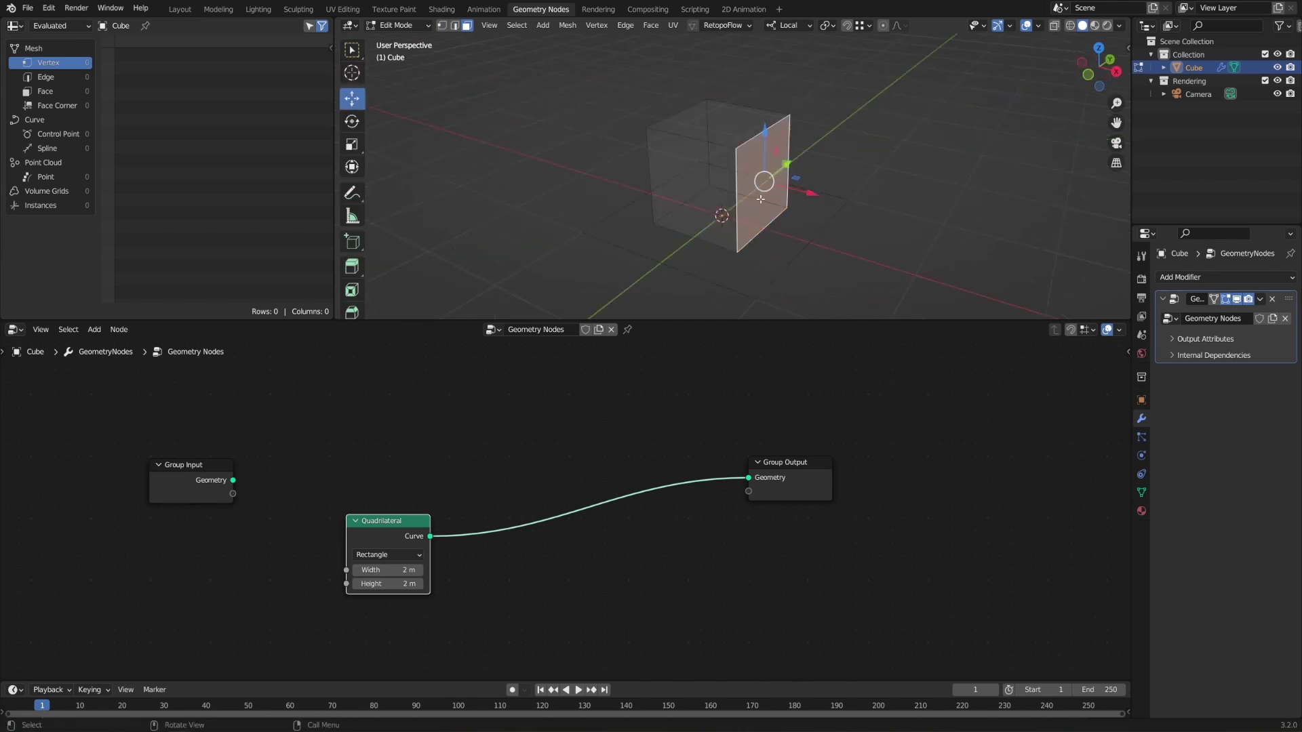
drag(793, 184, 983, 206)
key(ctrl+z)
middle_drag(983, 207, 710, 183)
click(710, 182)
drag(750, 170, 645, 179)
Push an end face slightly inward along X and check the box from above.
middle_drag(646, 179, 804, 209)
click(759, 171)
drag(848, 233, 817, 216)
middle_drag(817, 215, 863, 194)
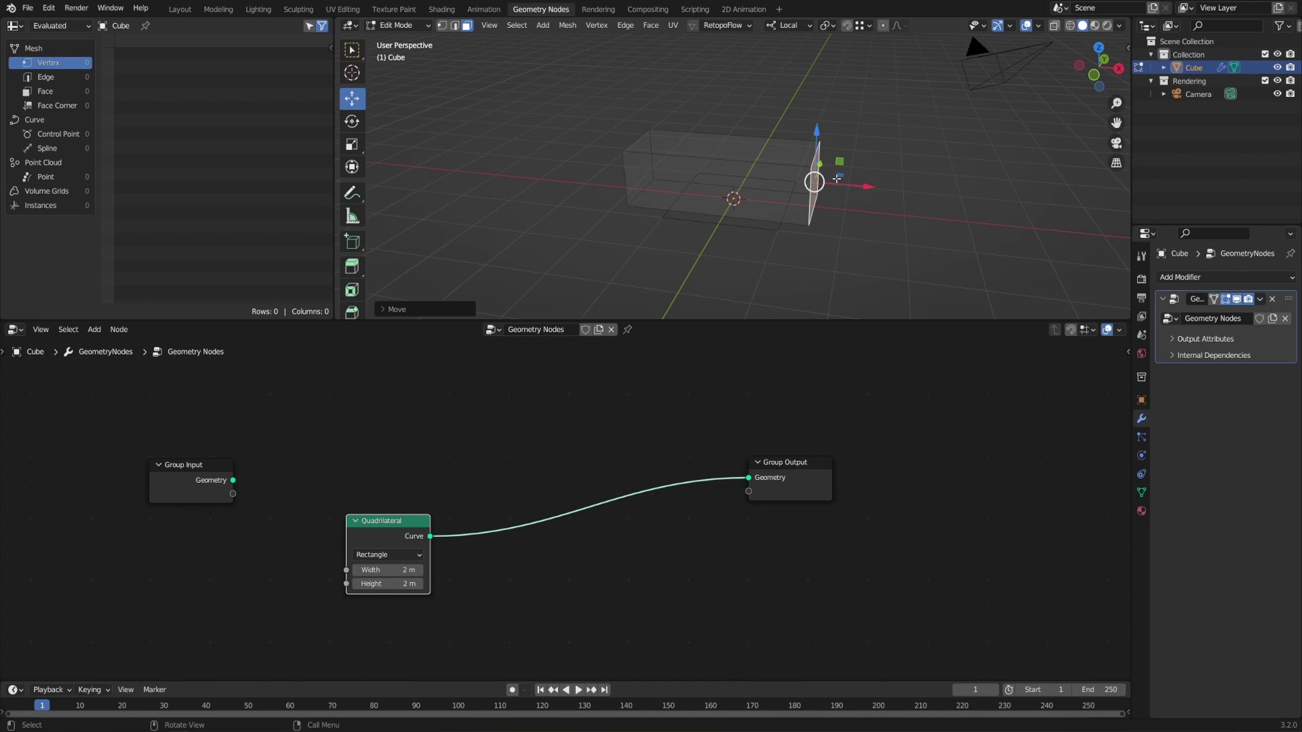
middle_drag(761, 198, 835, 168)
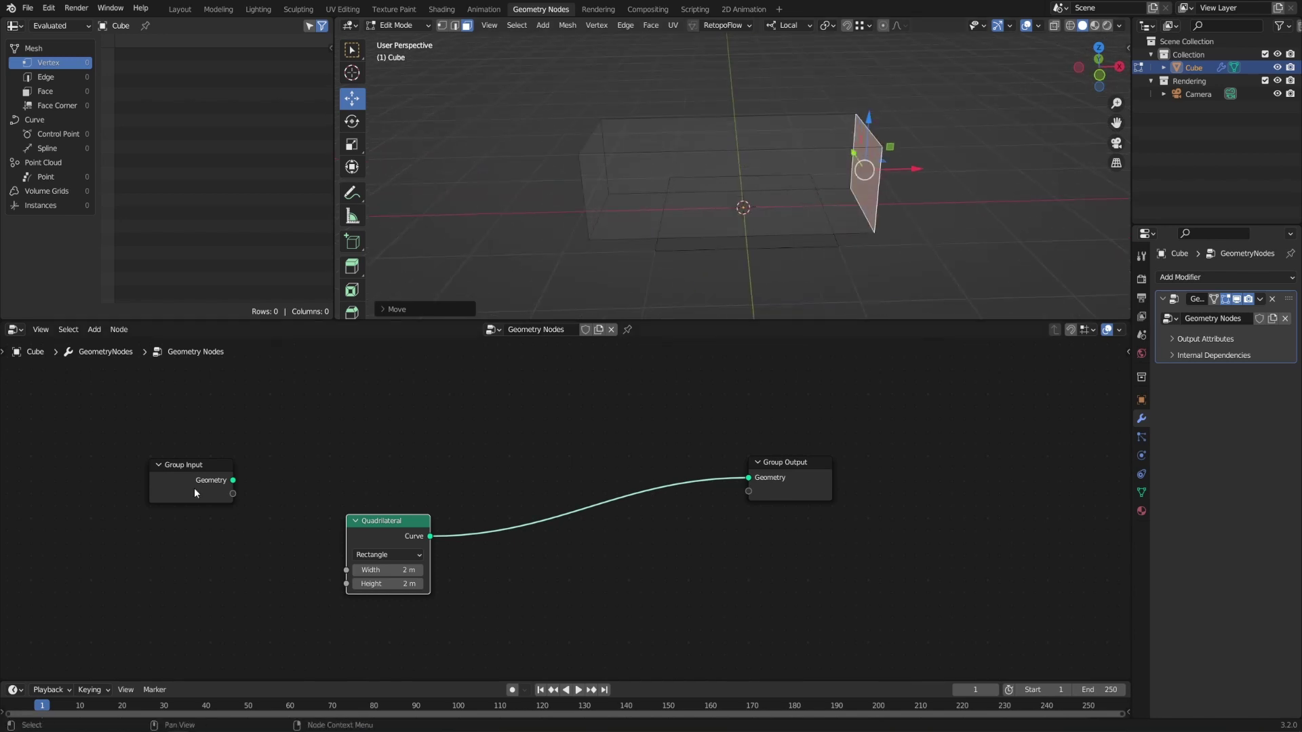
drag(194, 486, 189, 446)
Add a Bounding Box node between Group Input geometry and Group Output.
key(shift+a)
mouse_move(269, 442)
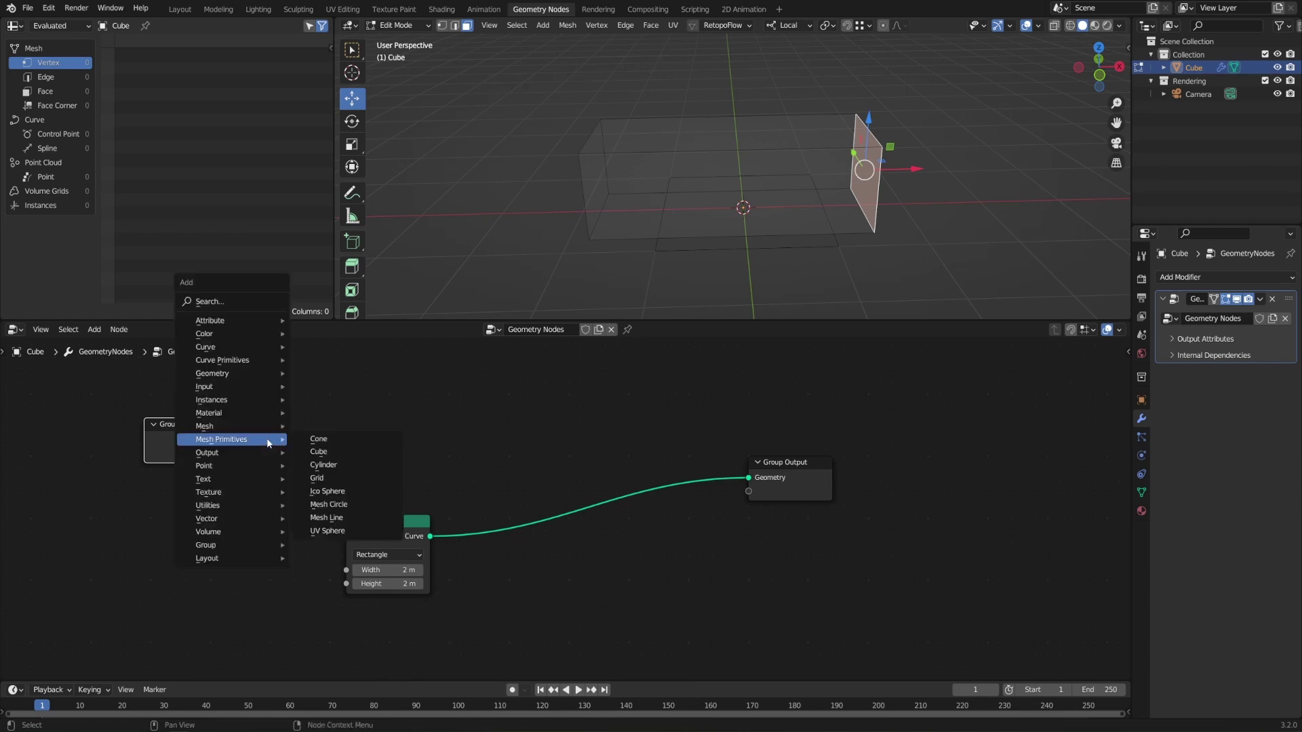
mouse_move(264, 374)
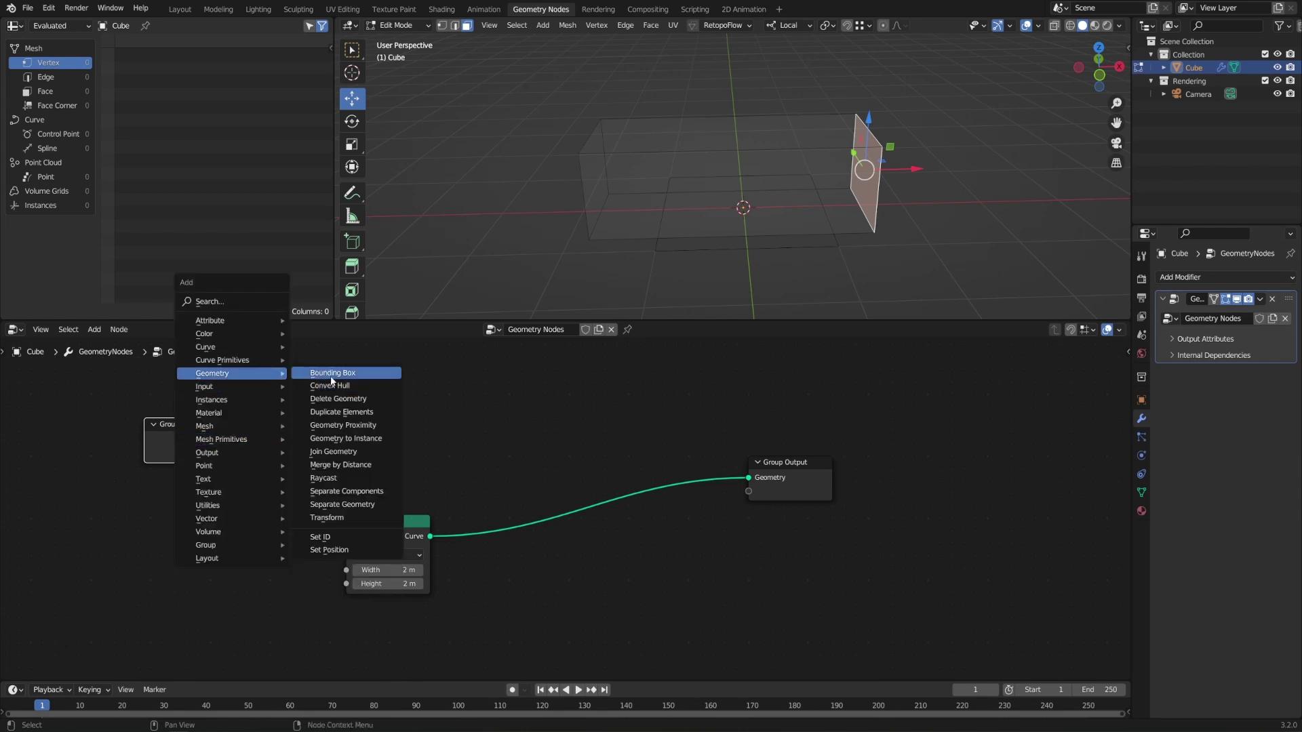
click(332, 381)
click(275, 413)
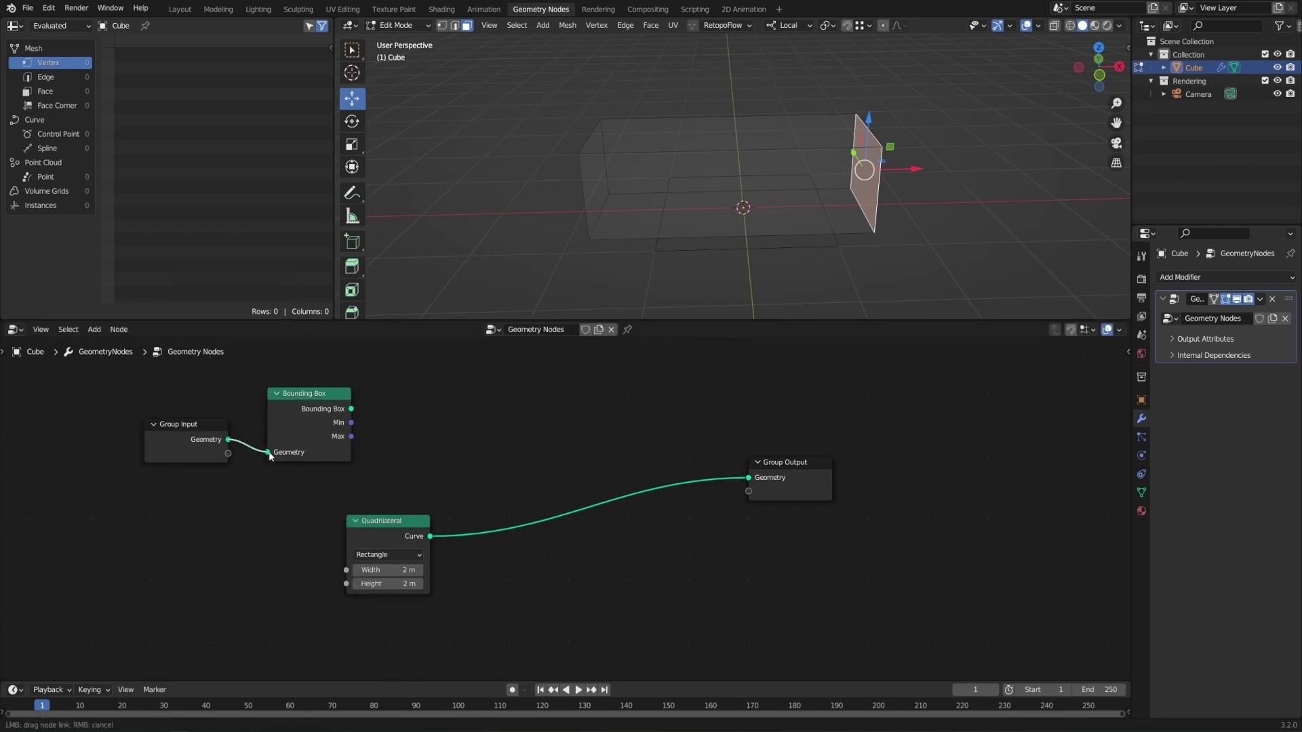
drag(272, 461, 271, 455)
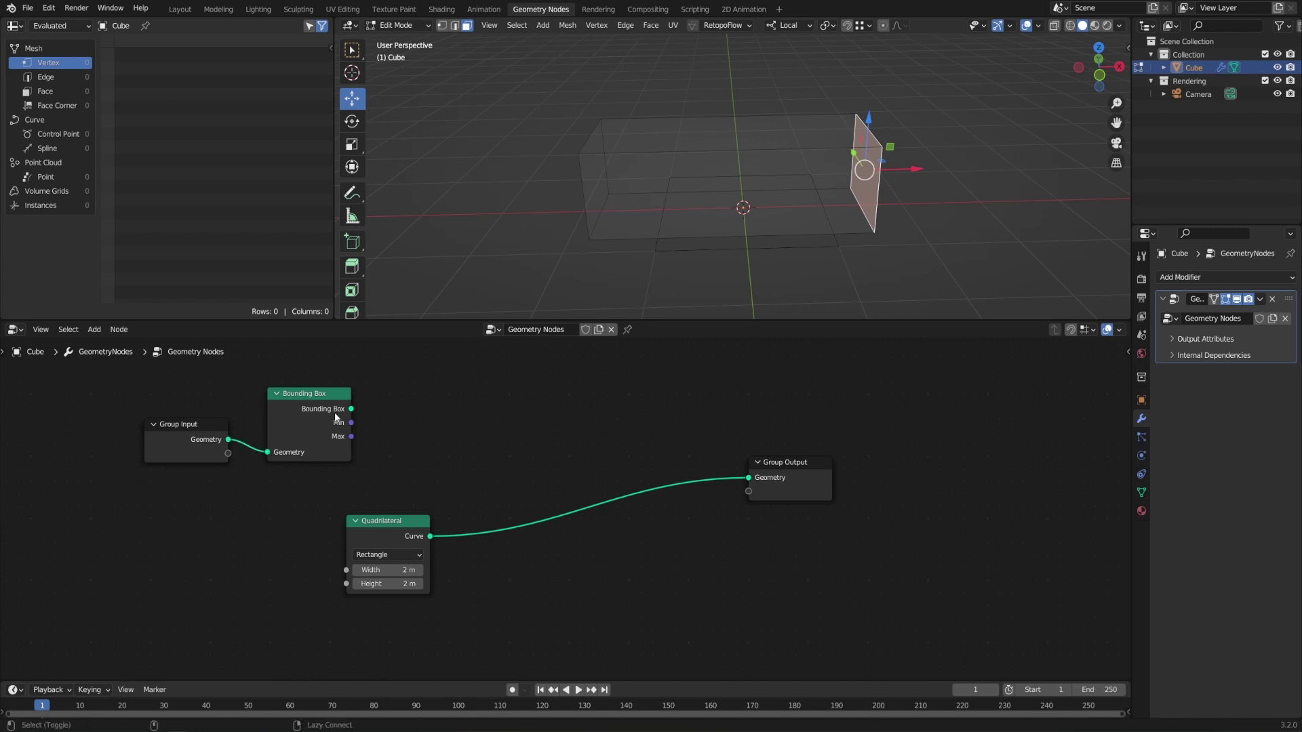
ctrl+shift+click(334, 417)
middle_drag(749, 196, 742, 160)
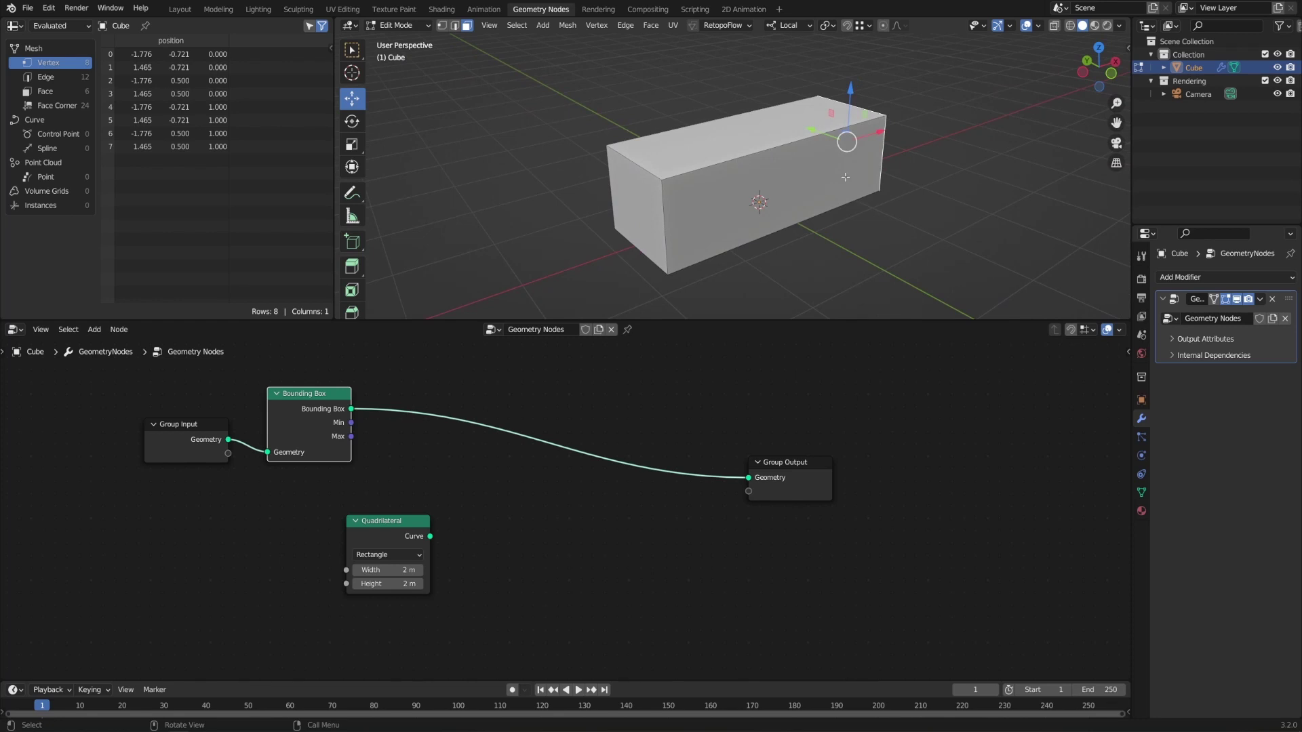
Select the whole cube mesh and delete all its vertices.
key(a)
key(x)
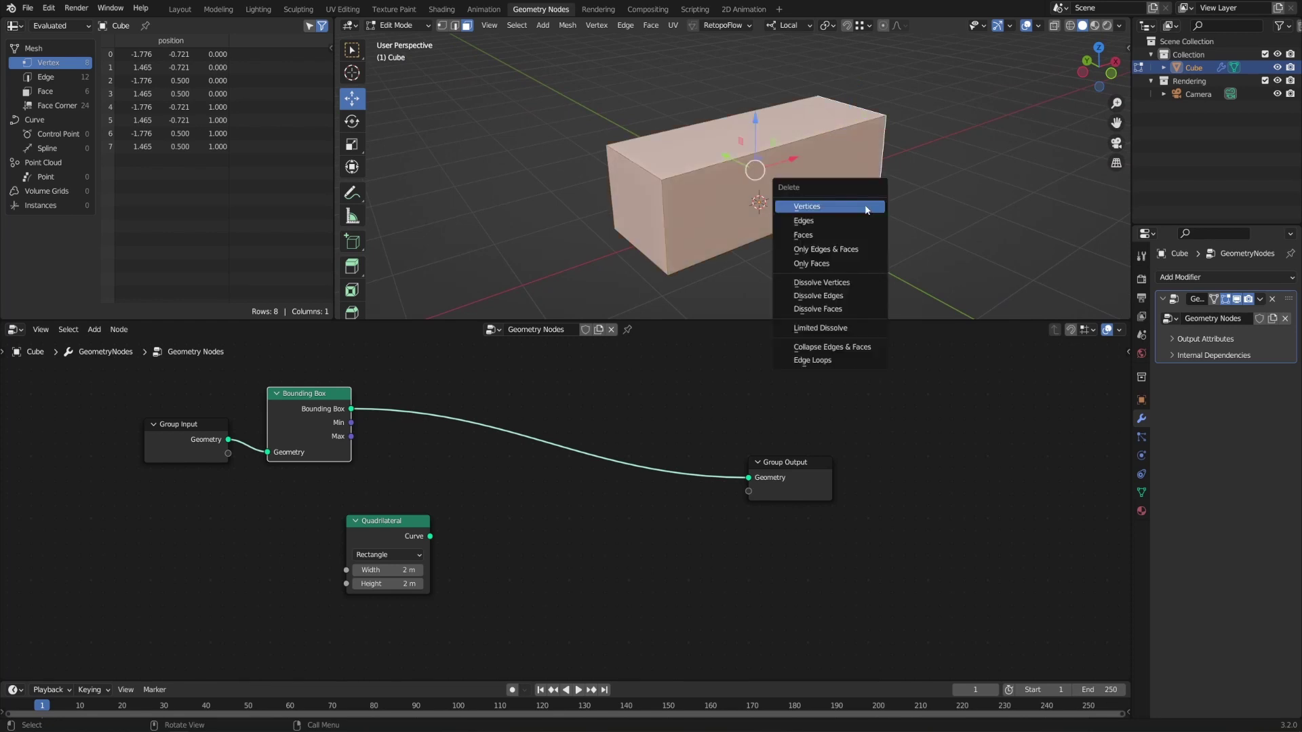
click(866, 206)
key(shift+a)
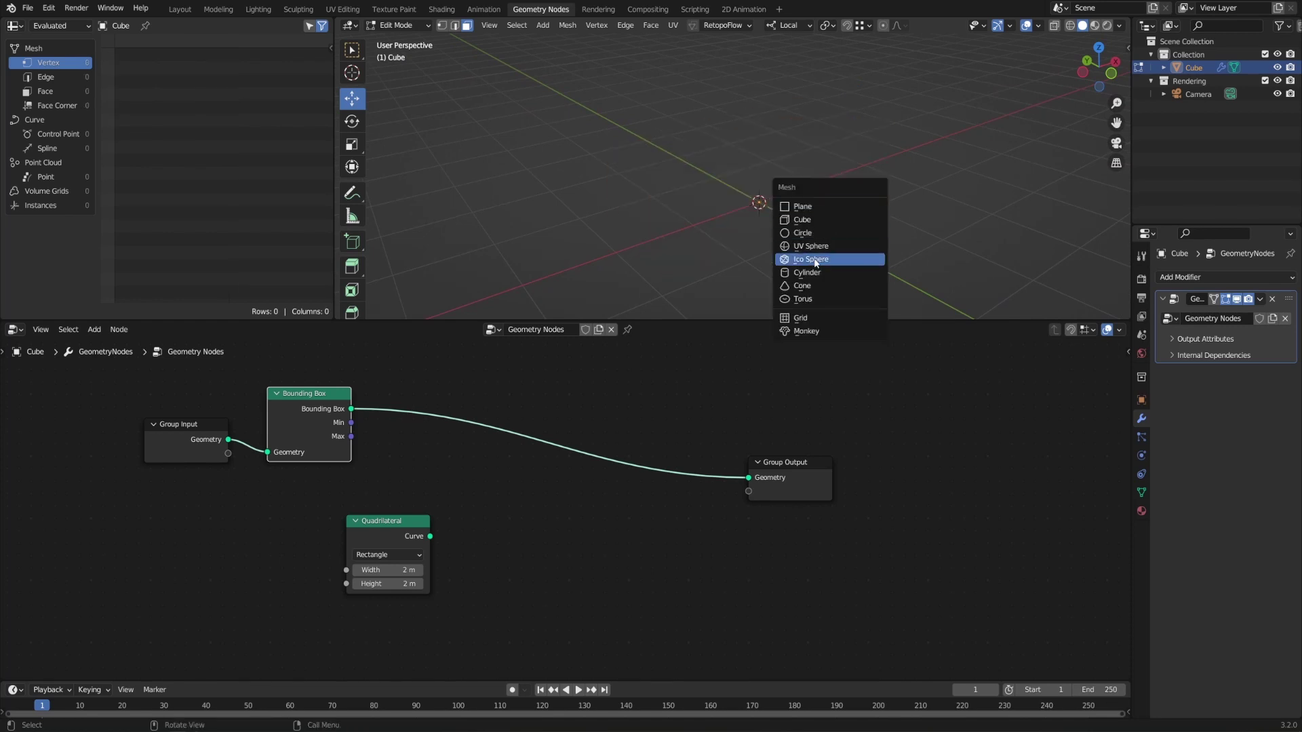
Add and undo a Monkey mesh, then annotate the box's lower-left and top-right corners.
click(866, 330)
scroll(818, 215, down, 3)
middle_drag(818, 215, 765, 213)
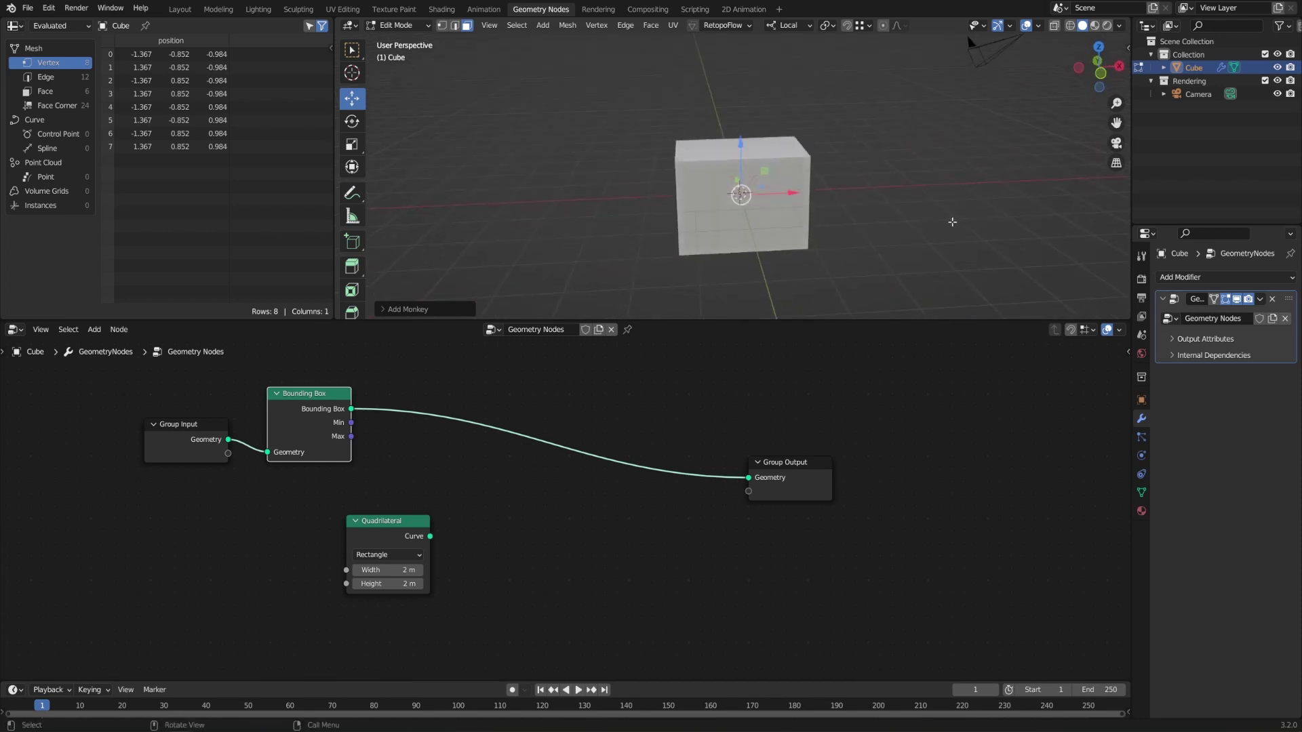
key(ctrl+z)
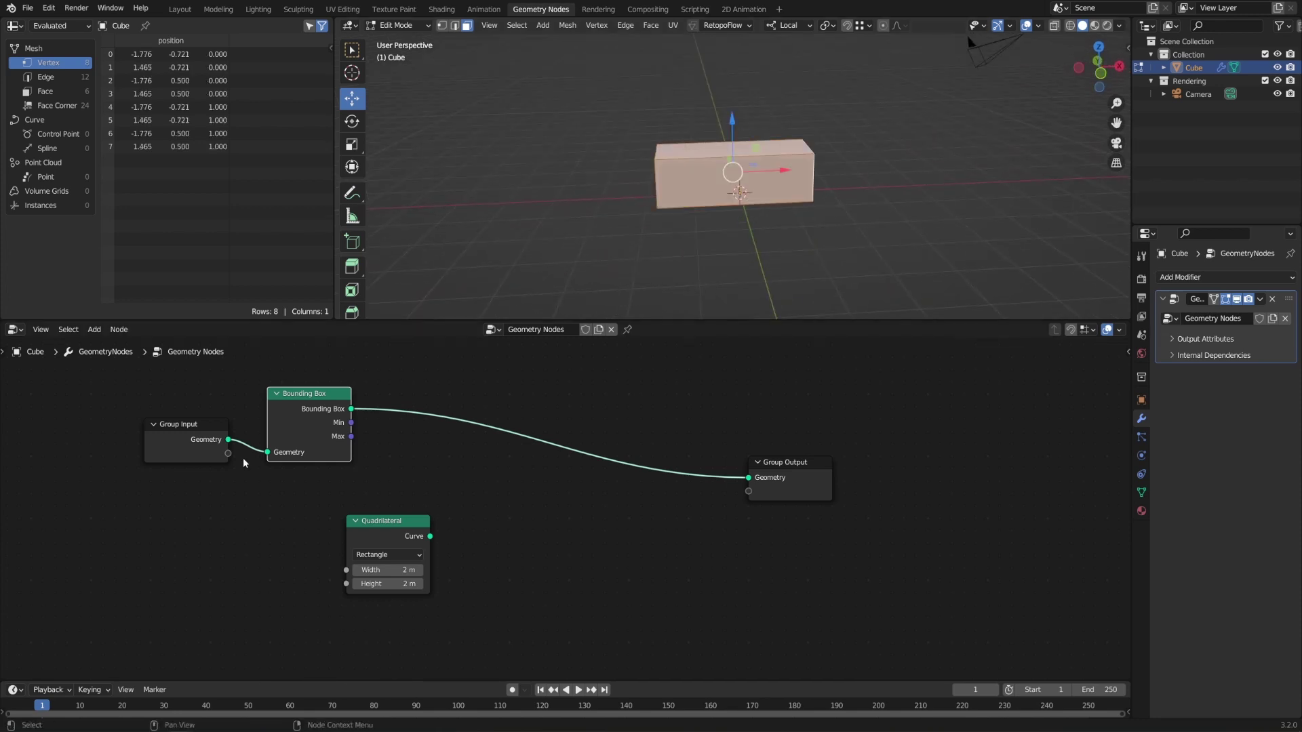
middle_drag(712, 241, 743, 196)
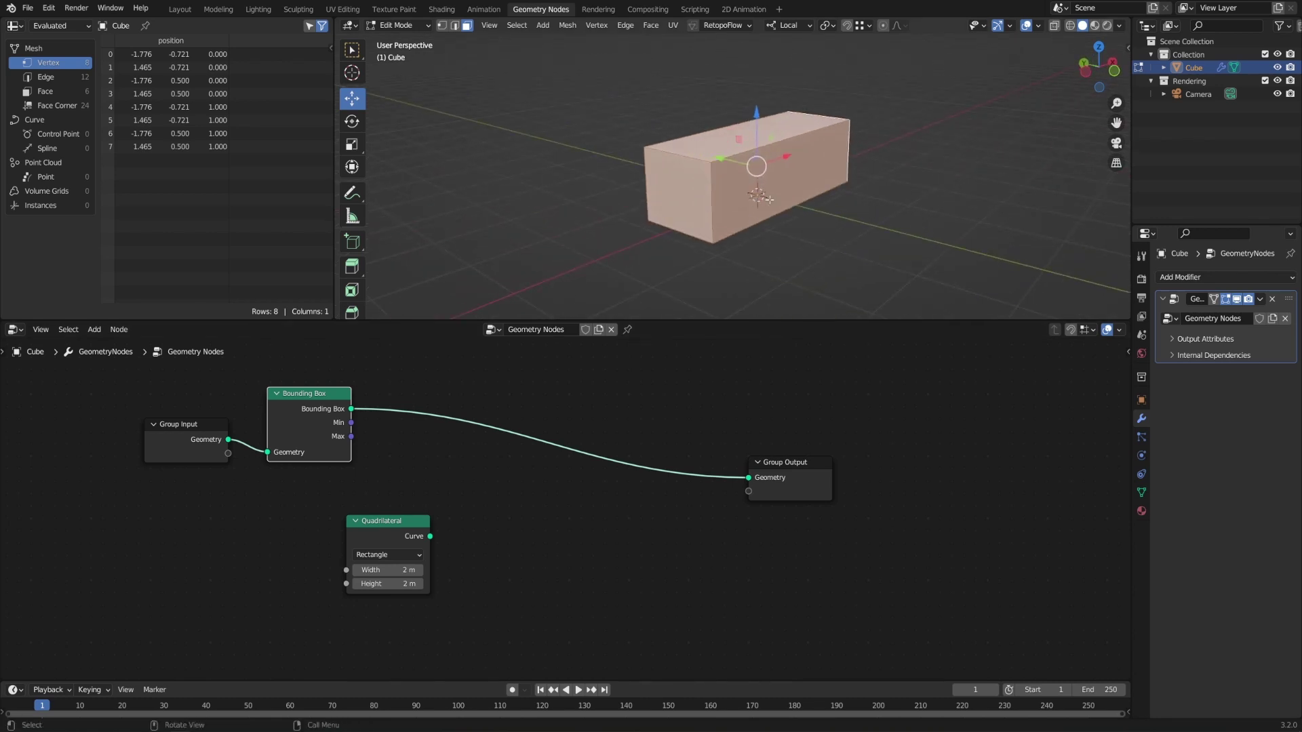
middle_drag(769, 200, 742, 204)
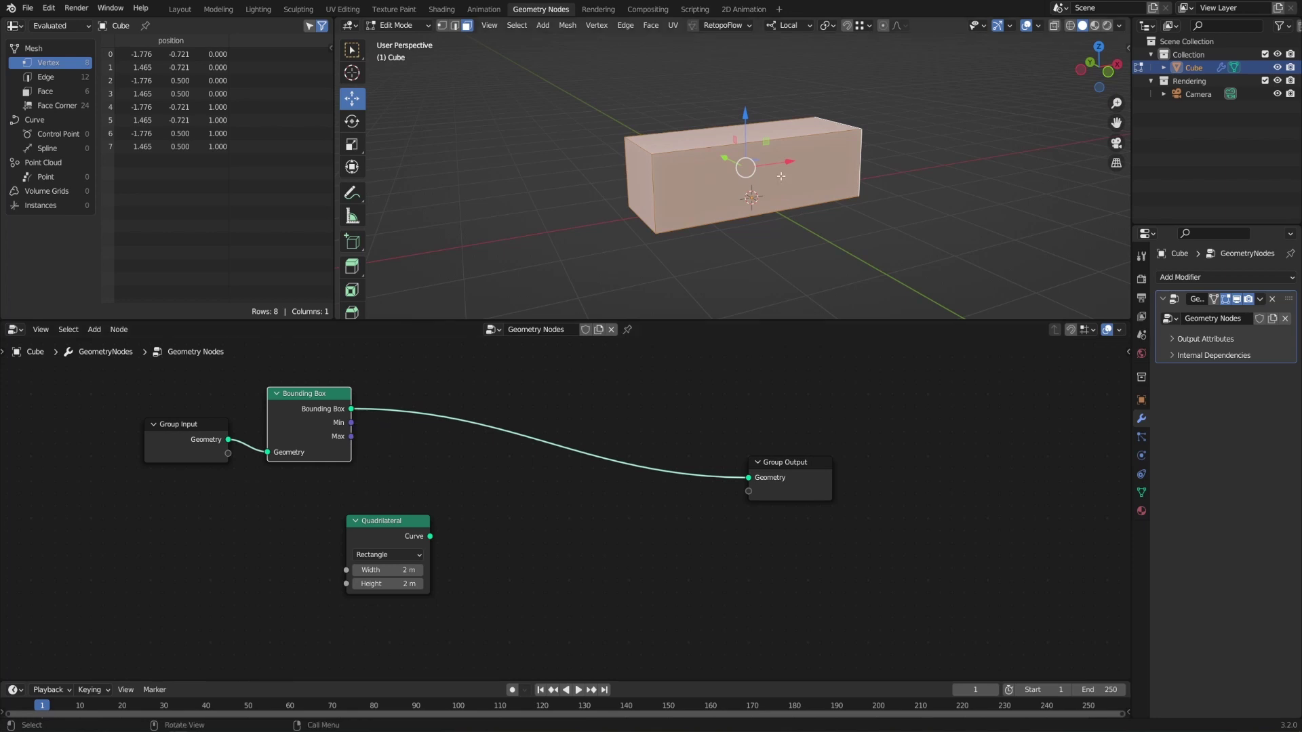
middle_drag(767, 193, 785, 192)
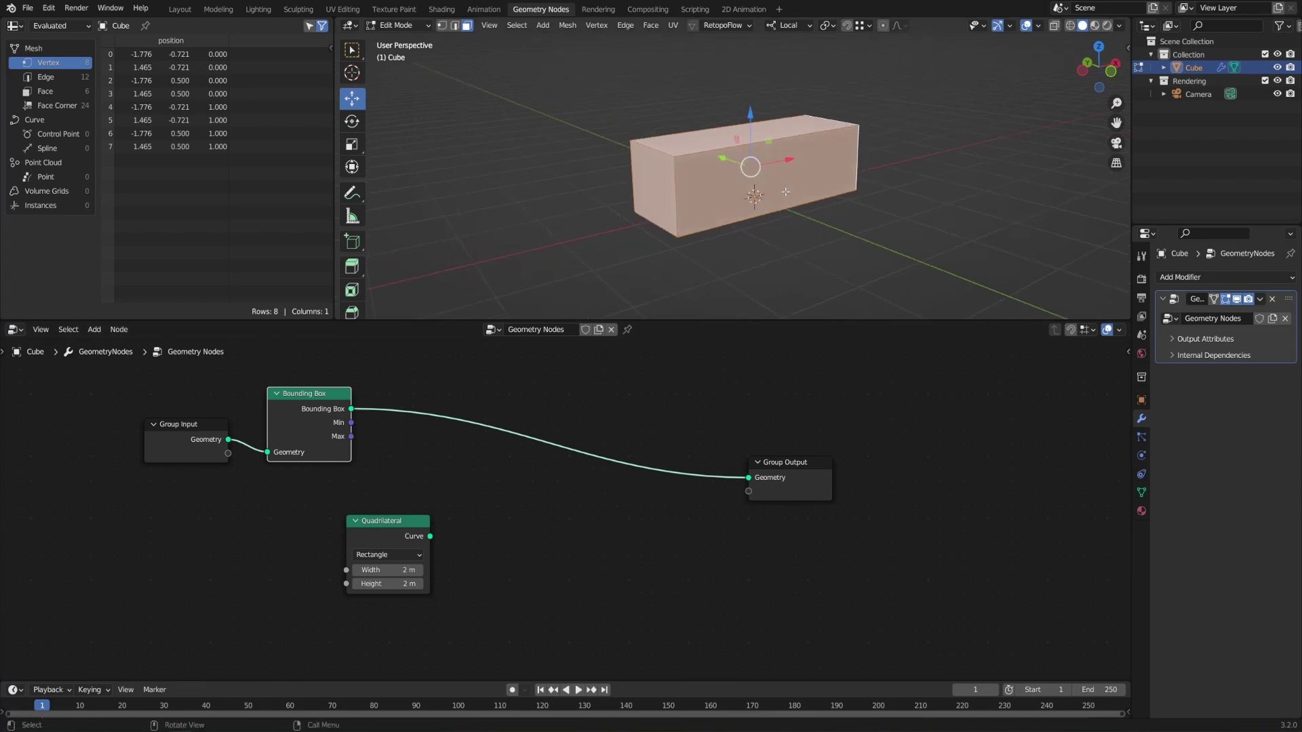
middle_drag(765, 203, 792, 234)
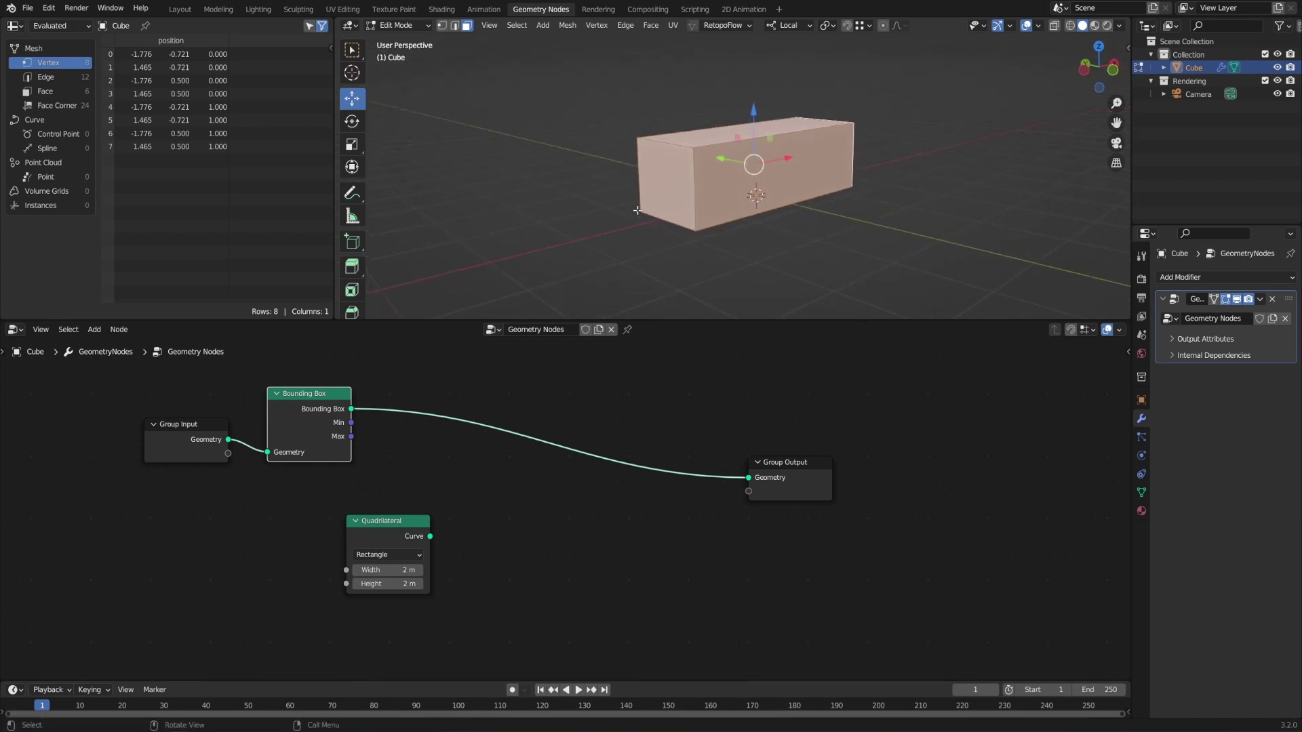
drag(637, 209, 638, 212)
drag(858, 129, 856, 128)
Move the Quadrilateral node right and Group Input and Bounding Box nodes left.
drag(371, 535, 570, 518)
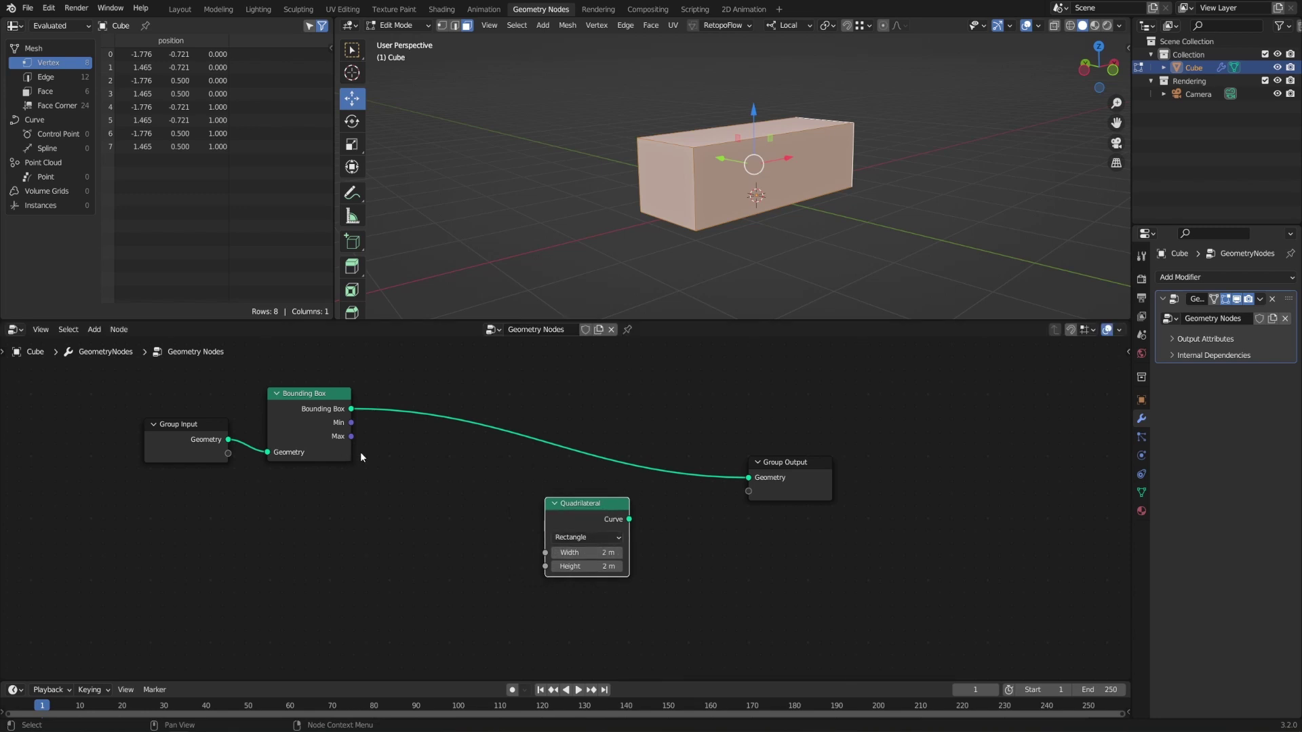
drag(157, 447, 96, 455)
drag(307, 427, 260, 453)
middle_drag(692, 126, 795, 171)
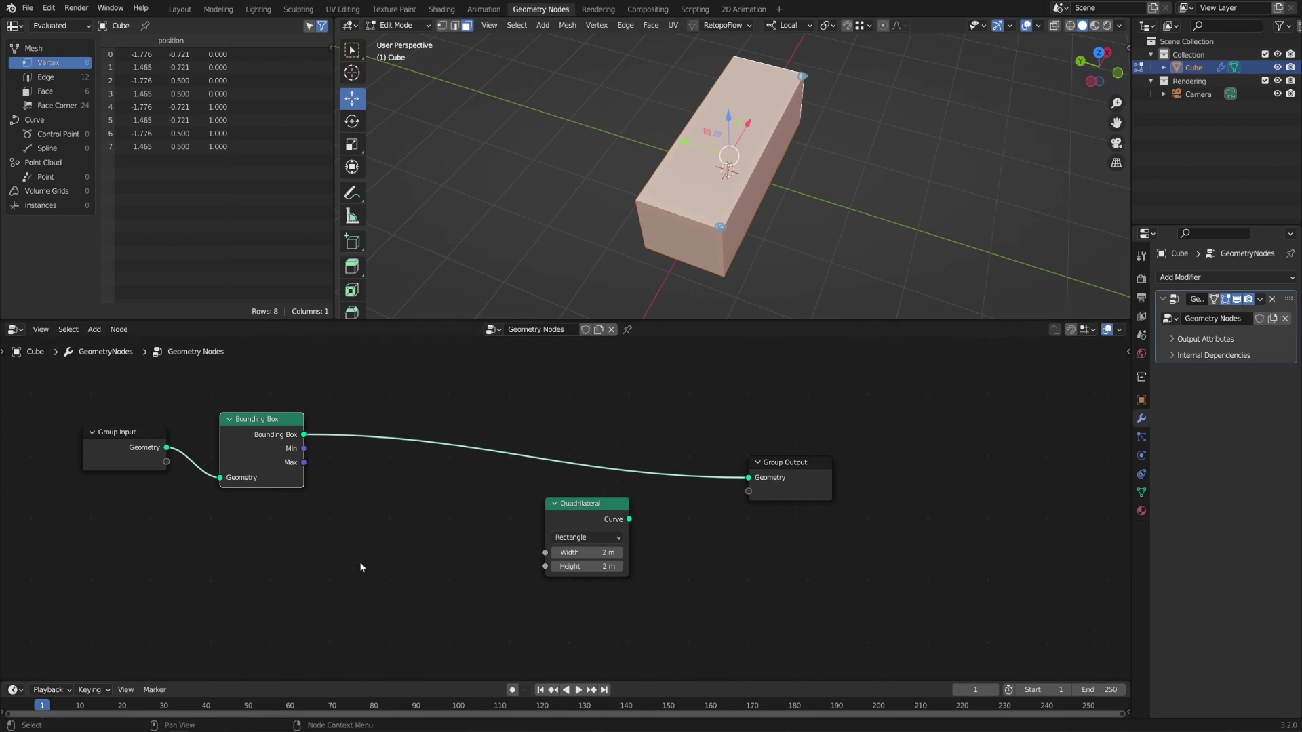
Add a vector Subtract node computing Bounding Box Max minus Min.
drag(304, 448, 407, 455)
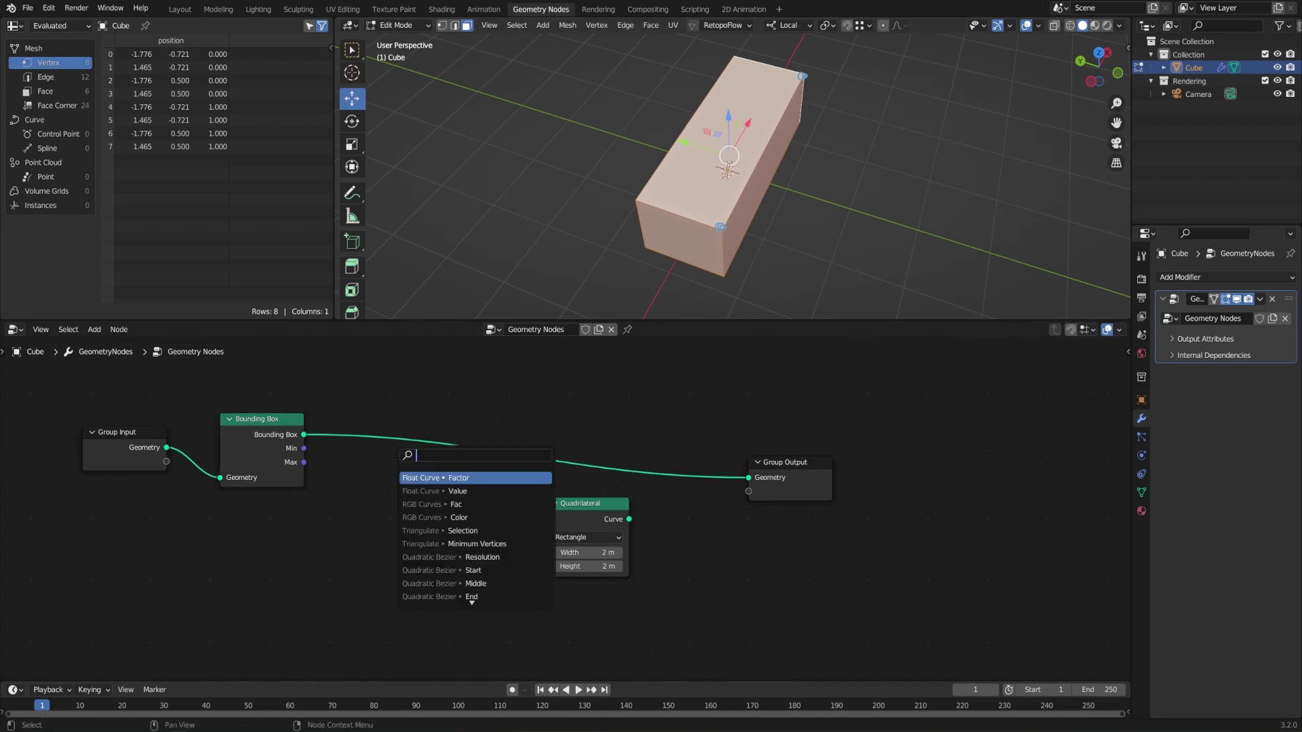
text(subtrac)
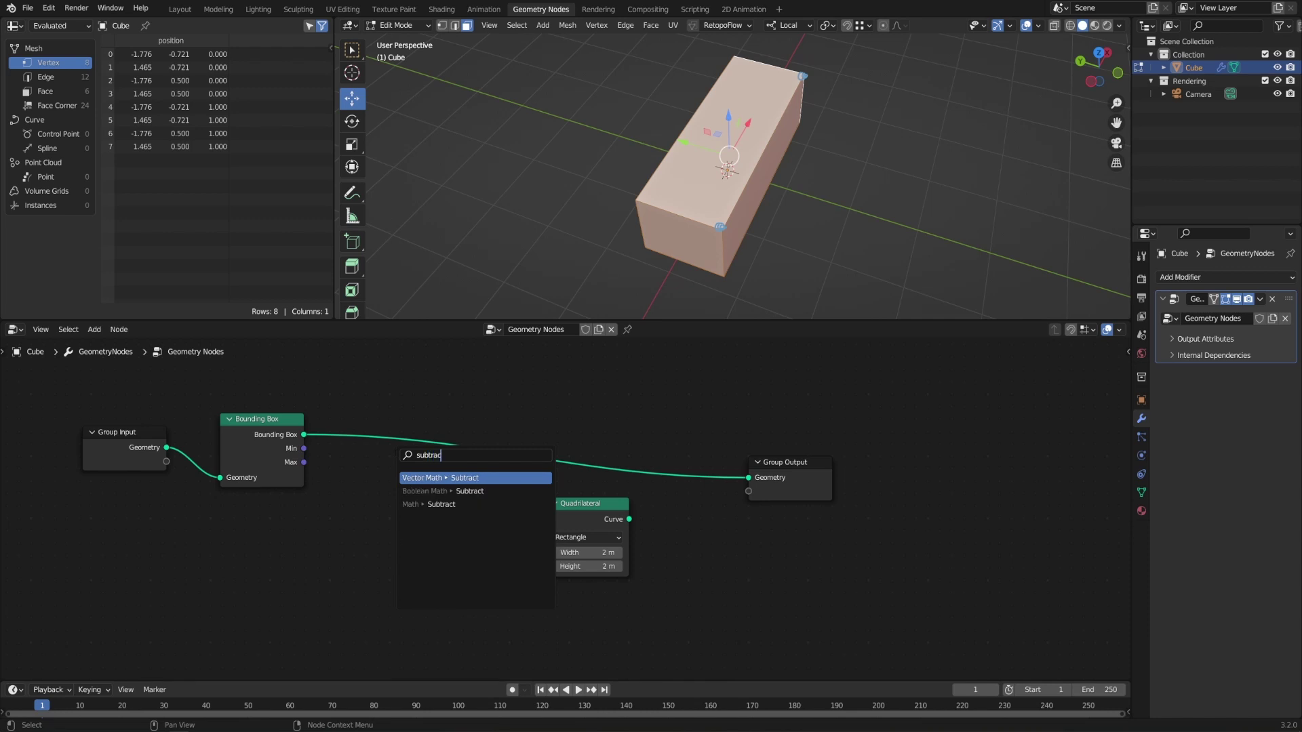
click(460, 478)
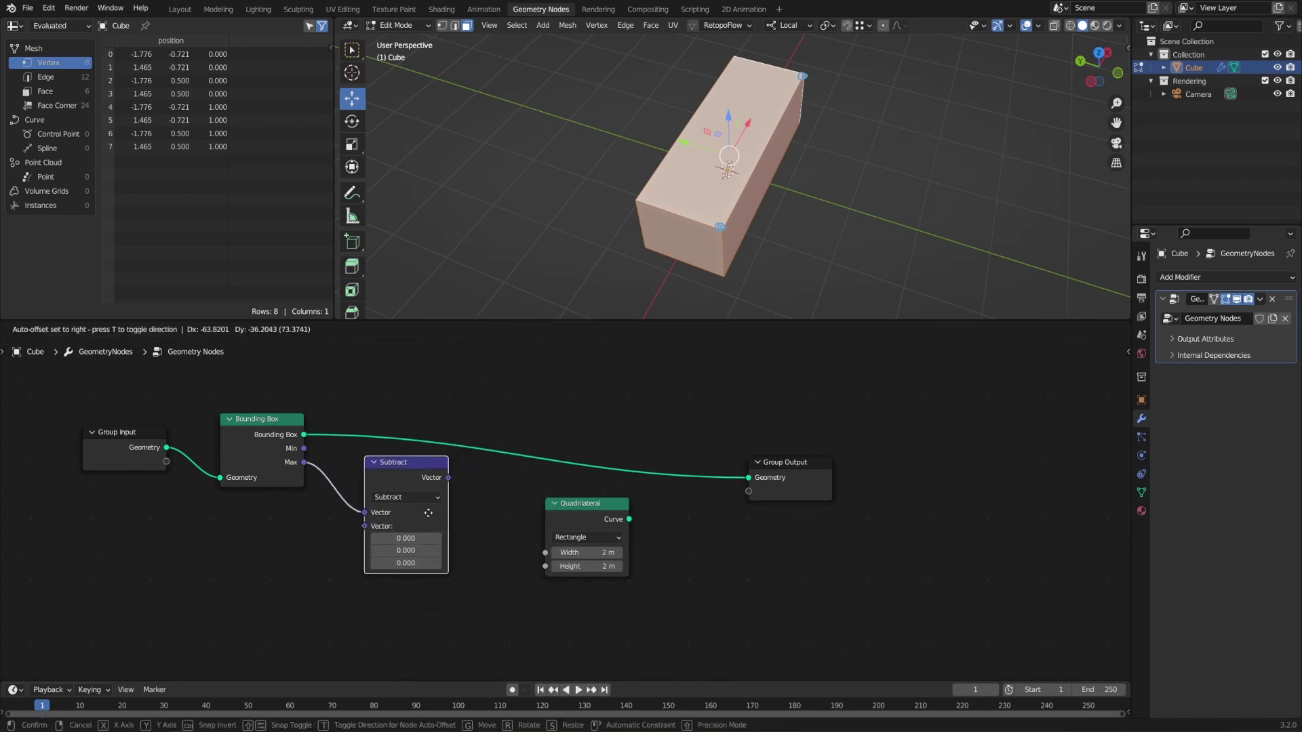
click(474, 504)
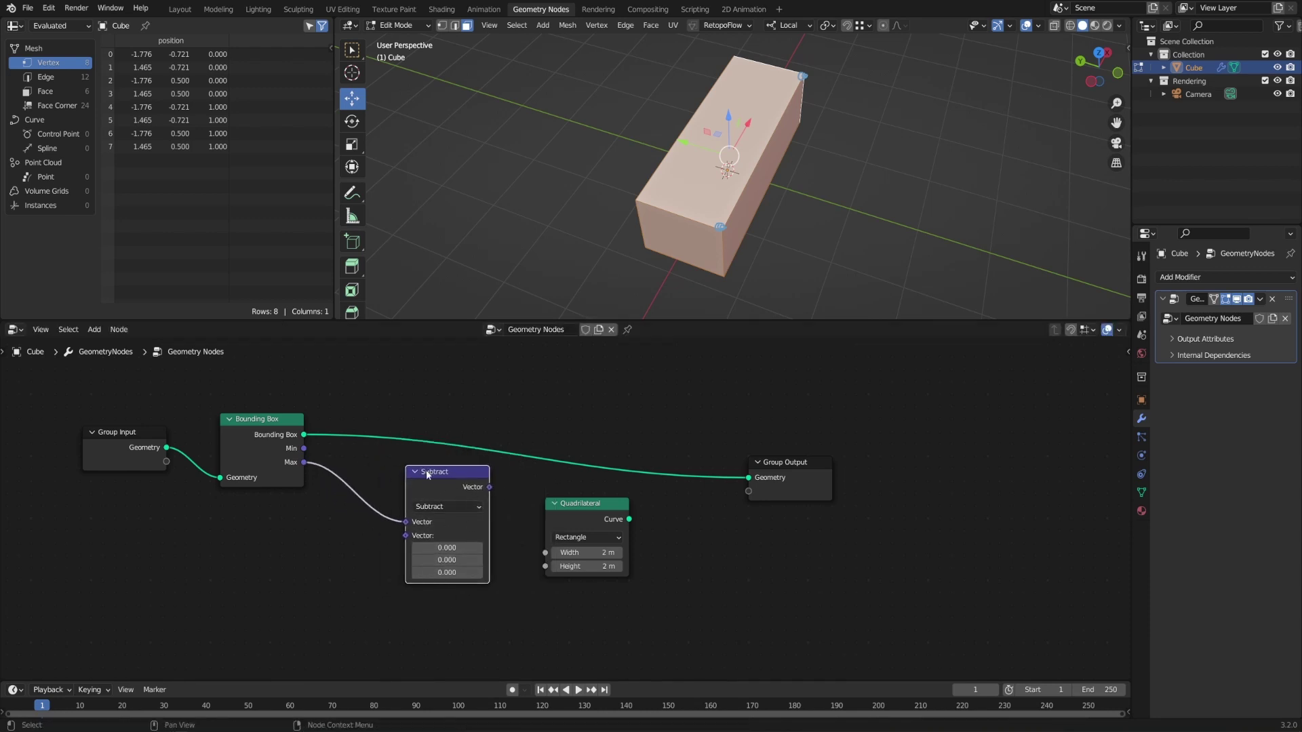
click(281, 442)
drag(280, 441, 286, 445)
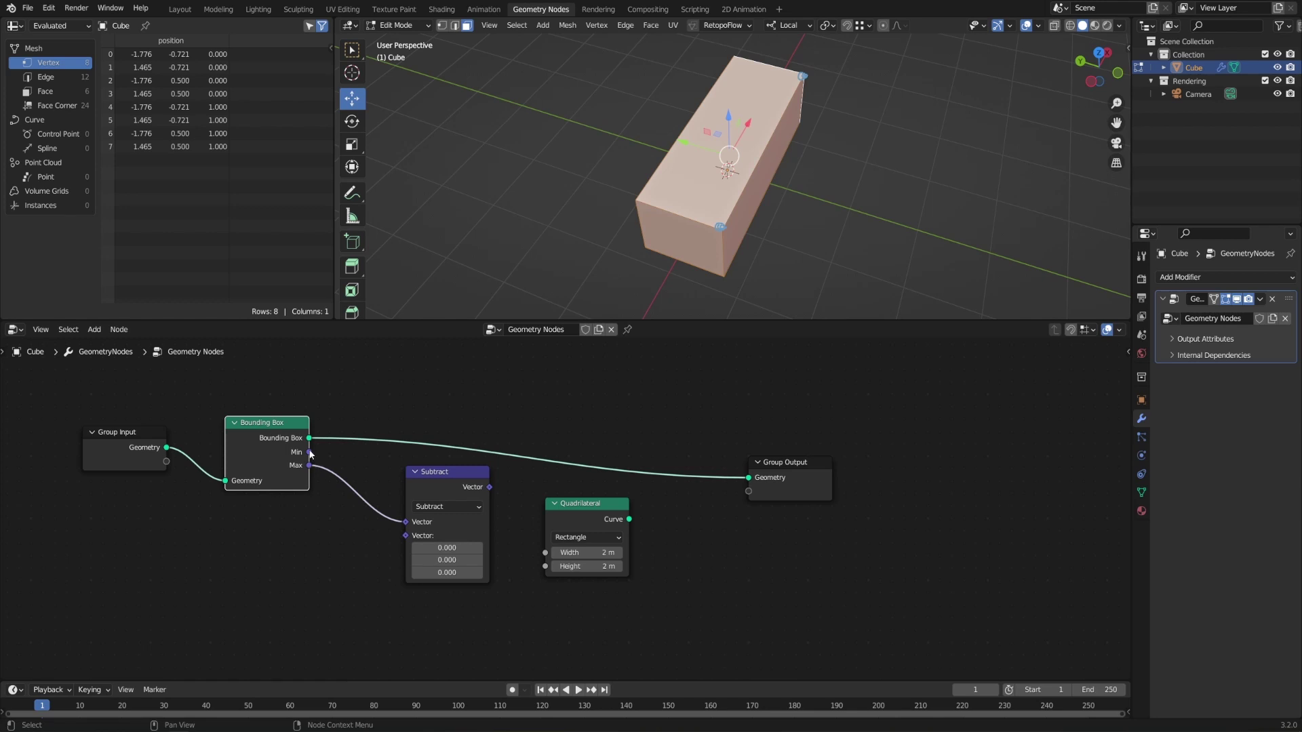
drag(309, 452, 405, 536)
drag(434, 472, 404, 489)
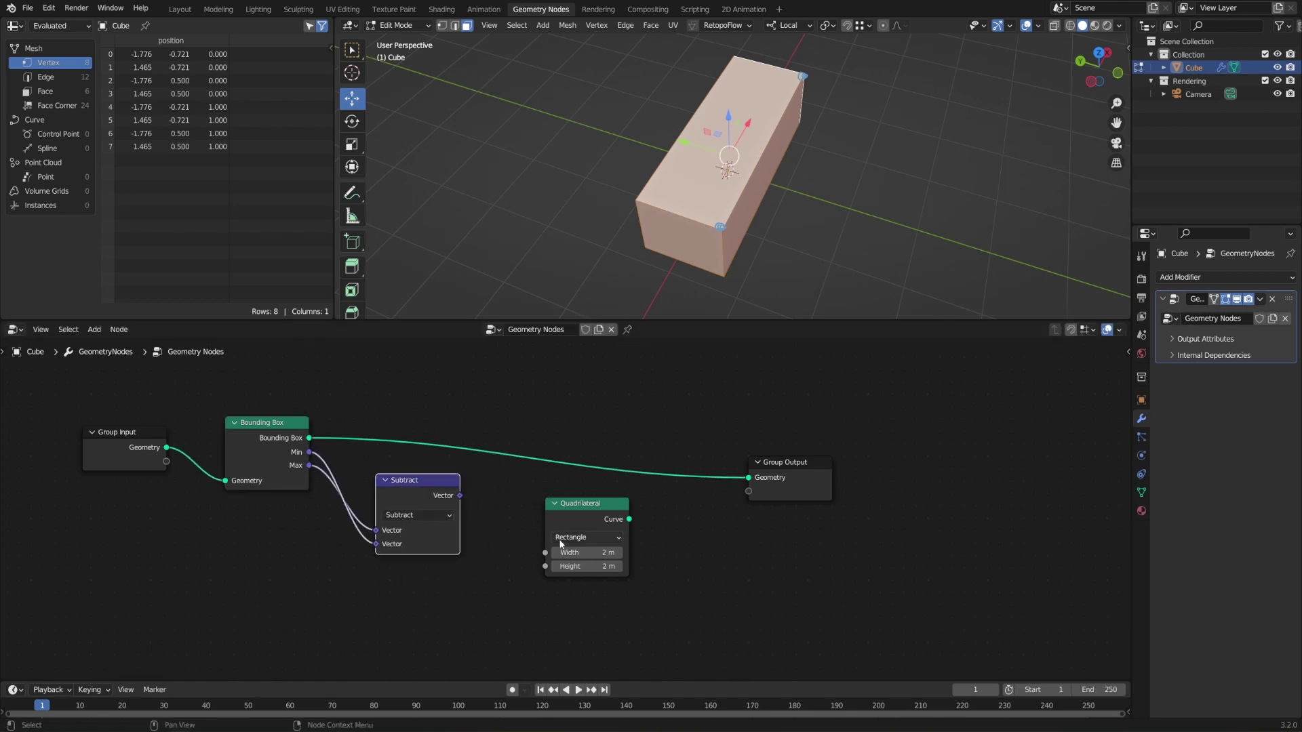
Split the difference with Separate XYZ, wiring X to Quadrilateral Width and Y to Height.
drag(553, 536, 647, 536)
drag(460, 497, 502, 515)
text(sepe)
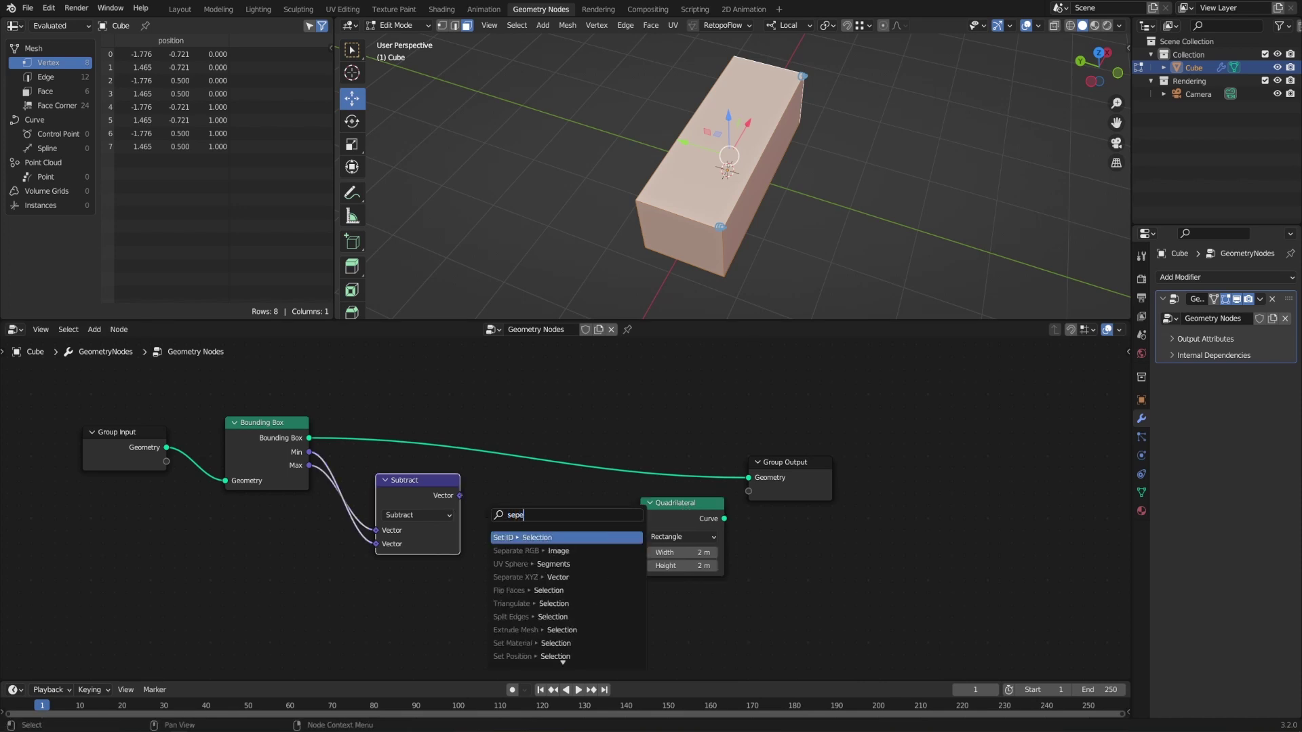
key(Down)
key(Down)
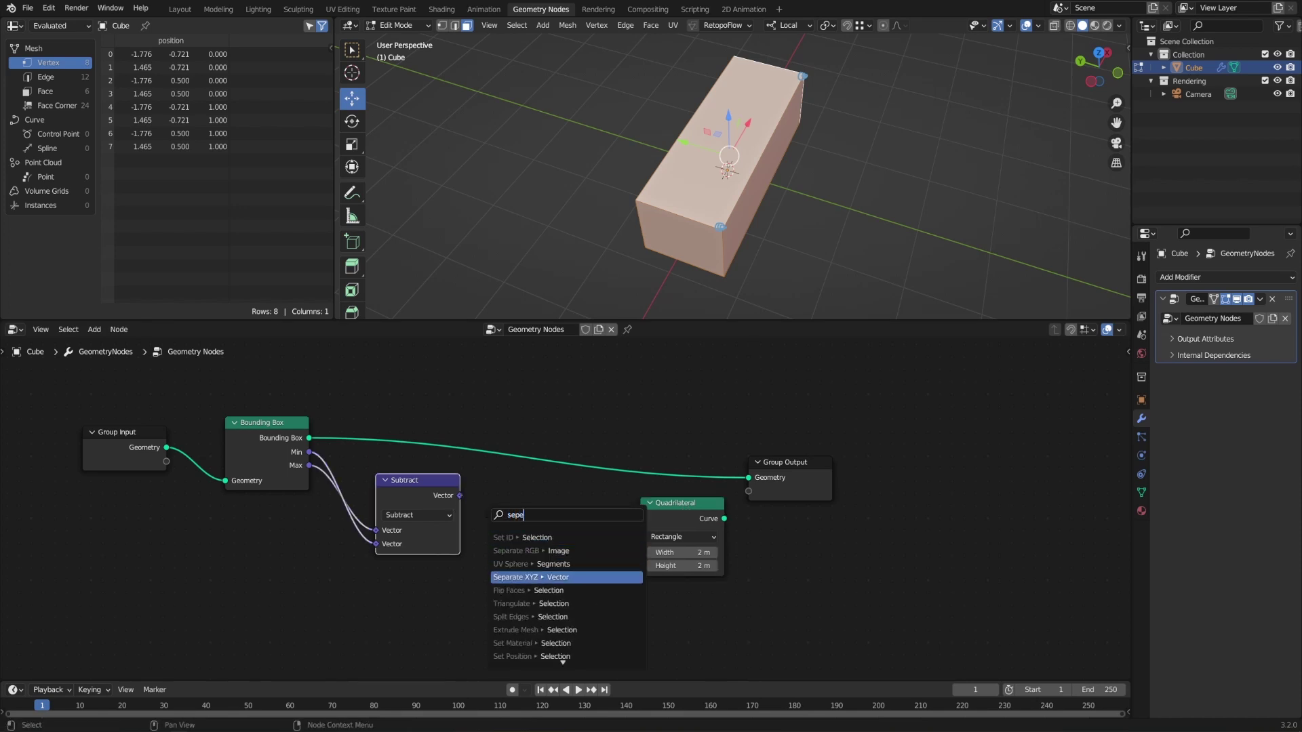
key(Return)
click(489, 512)
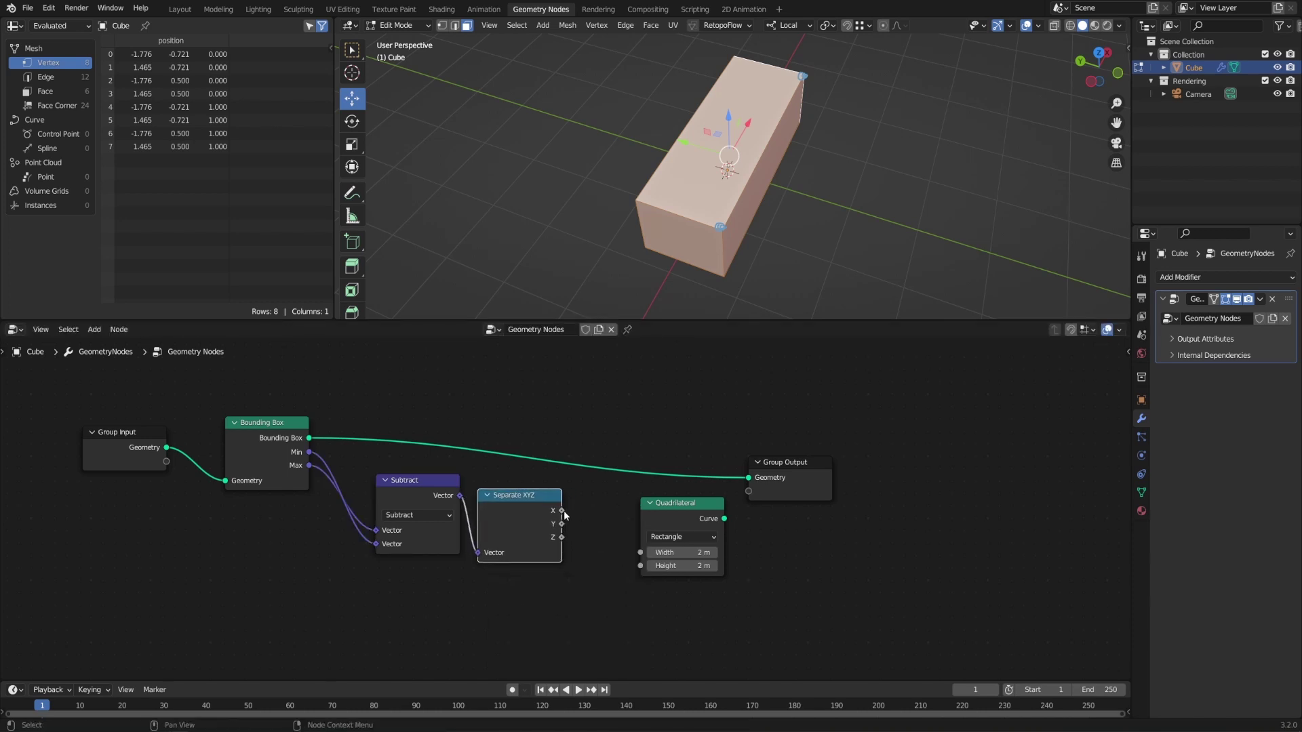
drag(562, 510, 647, 553)
drag(561, 524, 646, 567)
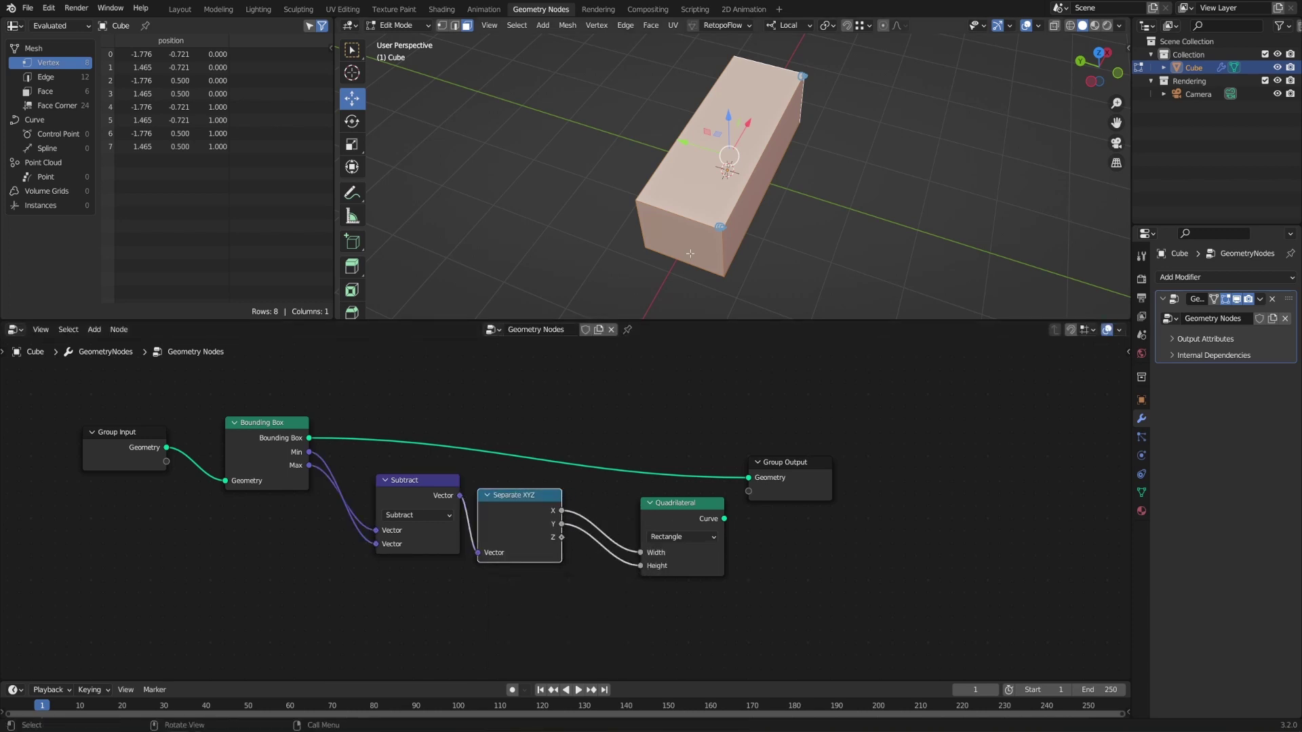
Switch the viewport to wireframe shading and move the cube's mesh.
key(z)
click(746, 177)
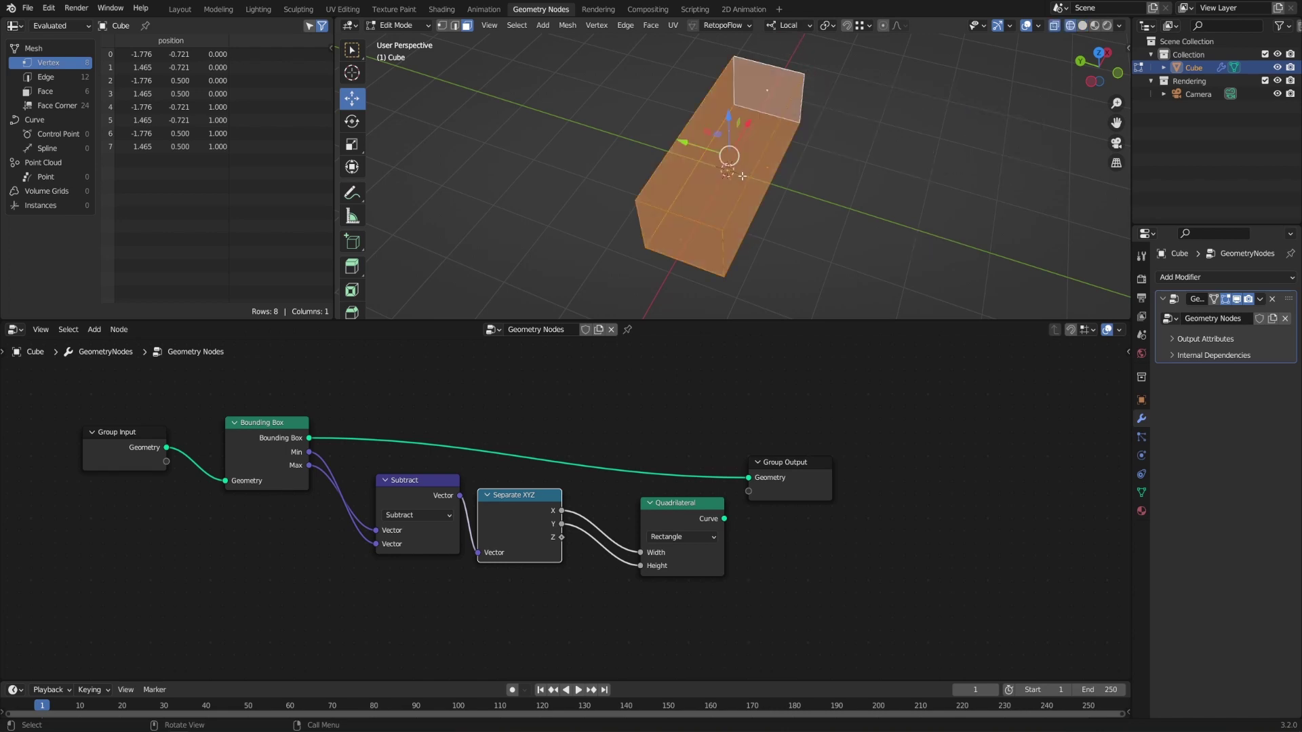
mouse_move(745, 175)
middle_down()
mouse_move(797, 160)
mouse_move(808, 171)
middle_up()
key(g)
click(734, 166)
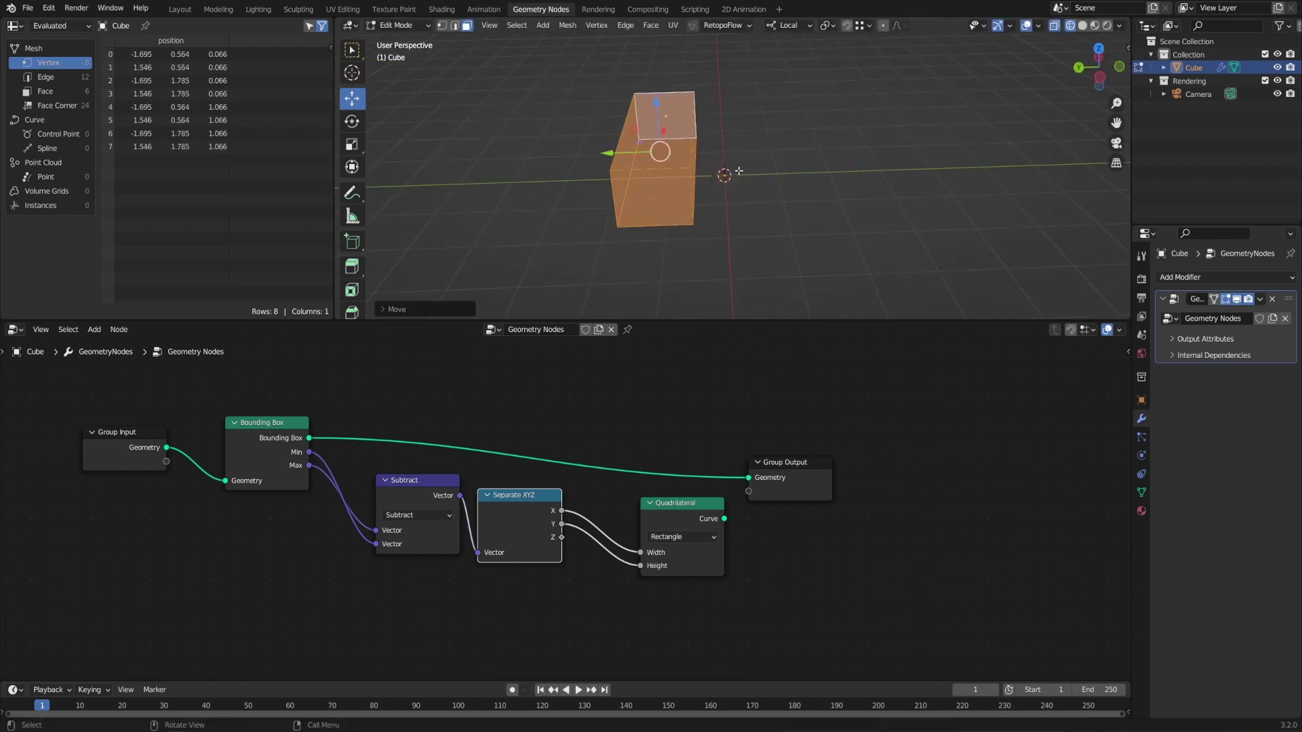
Connect the Quadrilateral curve to Group Output and test it by pushing a cube face along Y.
ctrl+shift+click(689, 511)
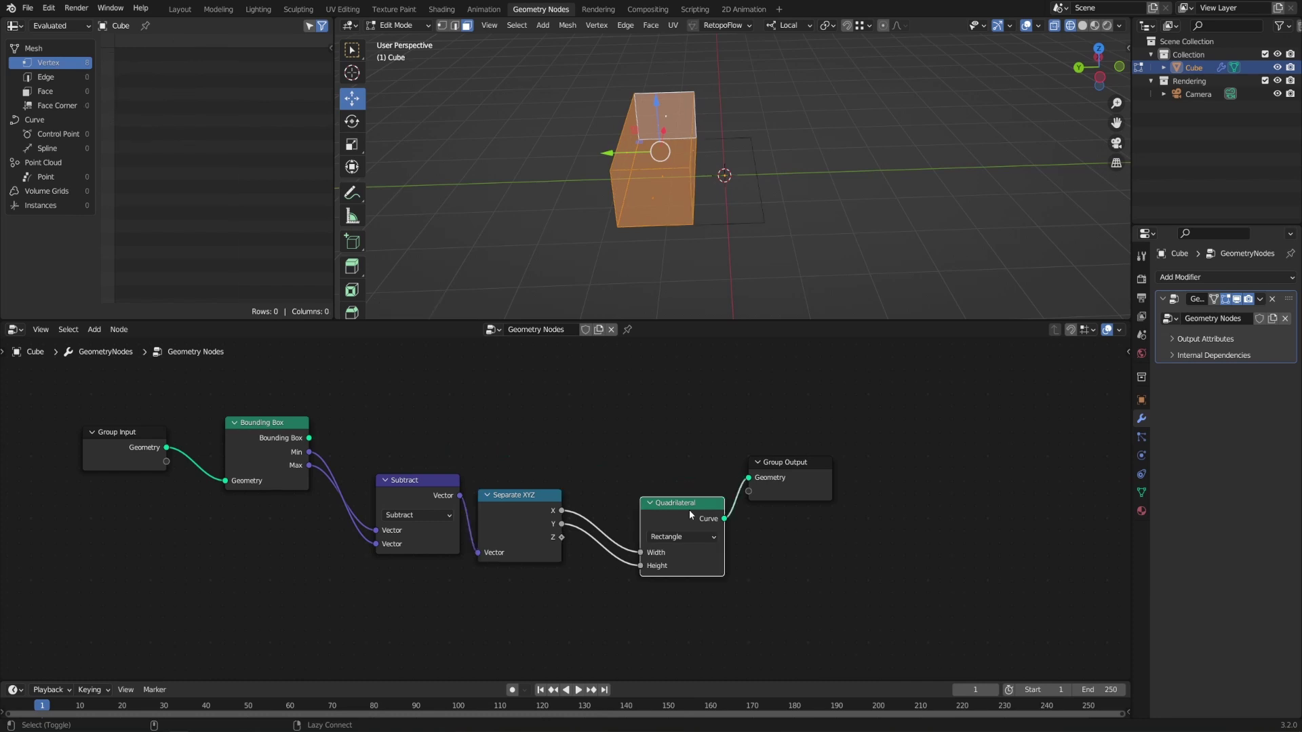
drag(802, 480, 884, 486)
middle_drag(854, 227, 815, 248)
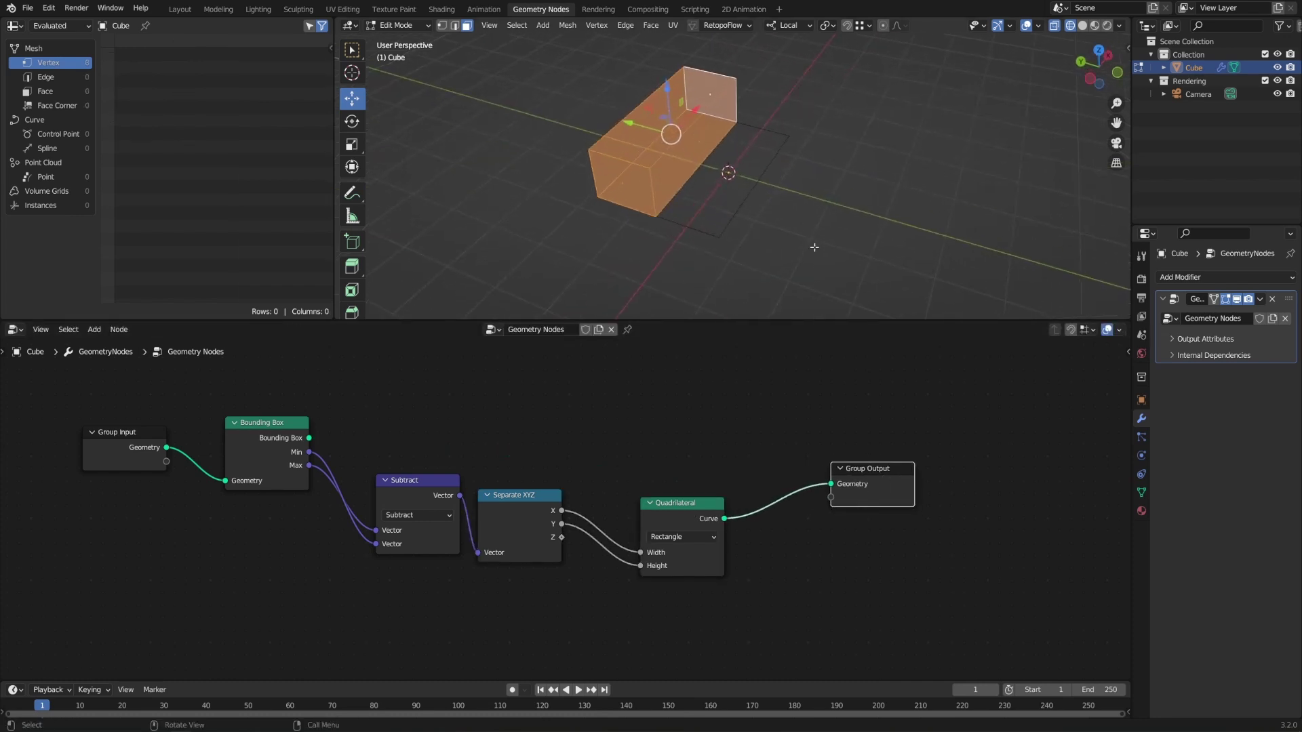
click(706, 152)
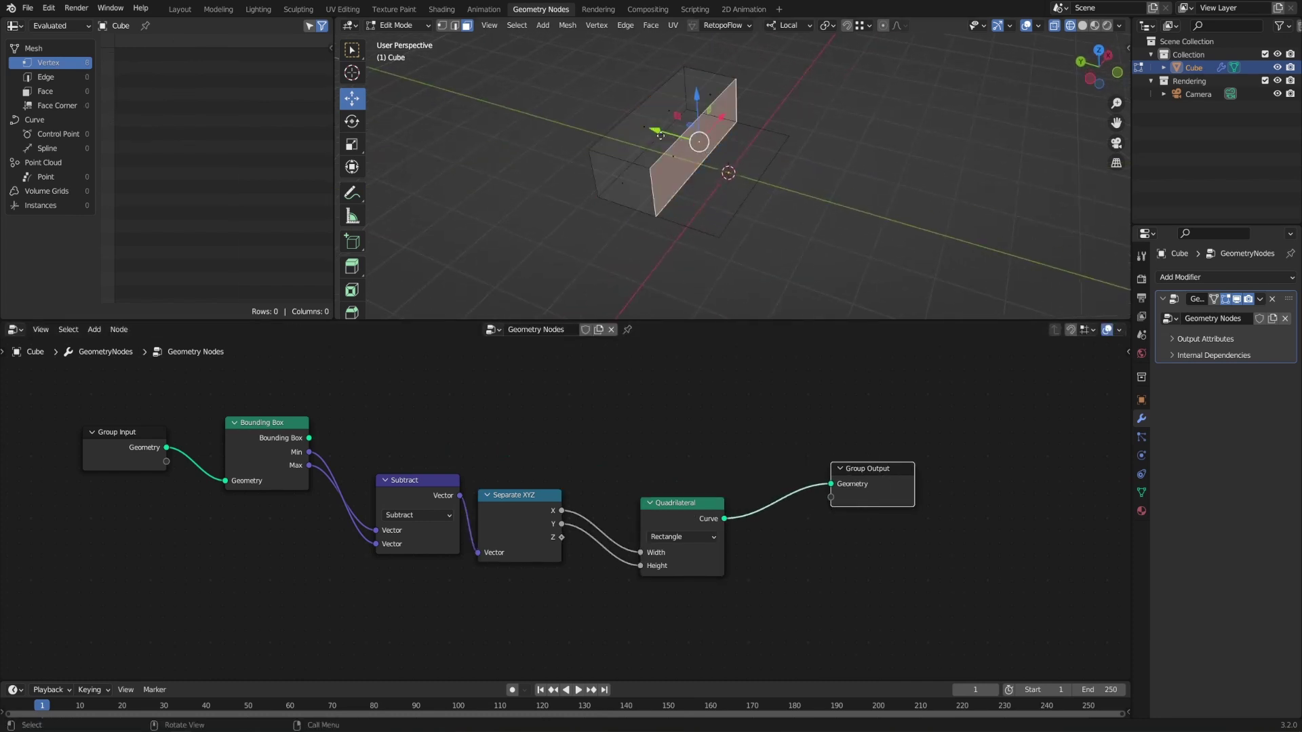
mouse_move(657, 135)
mouse_down()
mouse_move(696, 145)
mouse_move(640, 140)
mouse_move(709, 162)
mouse_move(644, 141)
mouse_move(685, 155)
mouse_move(671, 151)
mouse_up()
middle_drag(773, 226, 734, 196)
Move Group Output further right and the Quadrilateral node up to tidy the tree.
drag(880, 491, 1002, 494)
click(1081, 499)
drag(681, 506, 694, 480)
middle_drag(773, 467, 691, 468)
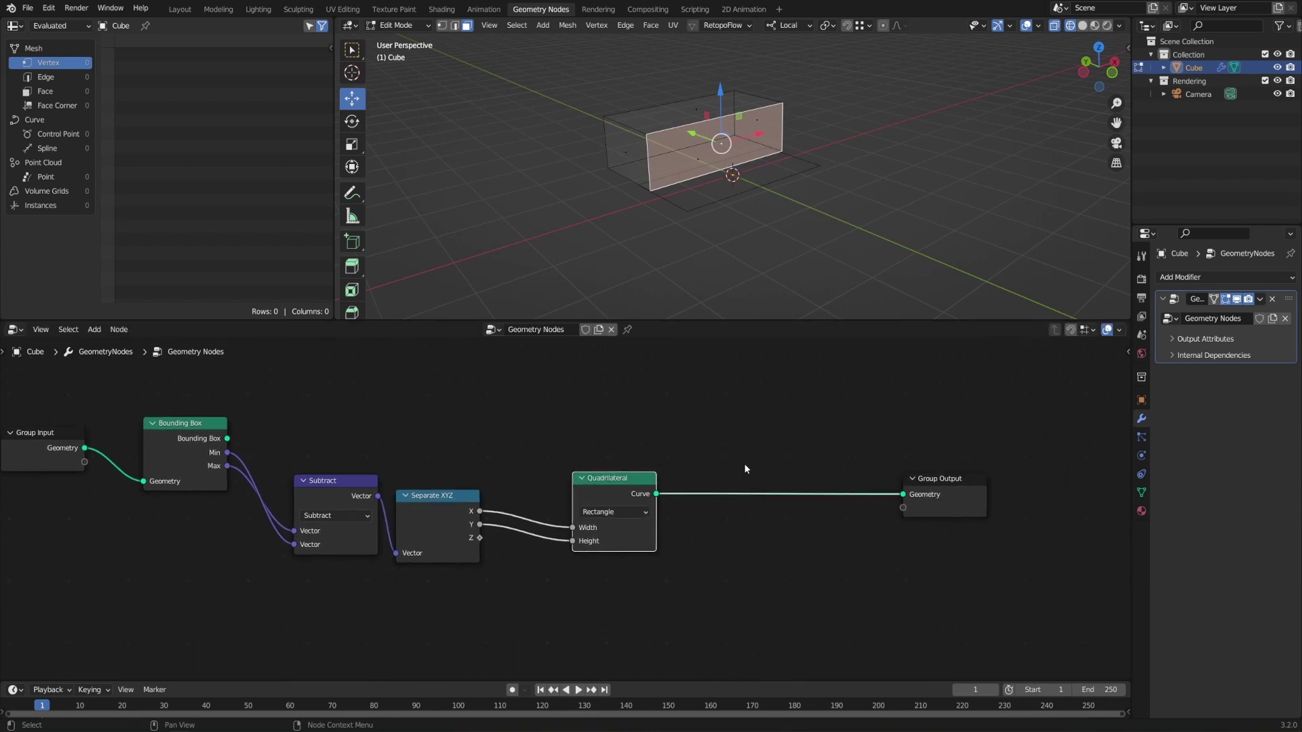
key(shift+a)
Insert a Transform node after the Quadrilateral with translation X 57 cm and Y 25 cm.
mouse_move(739, 465)
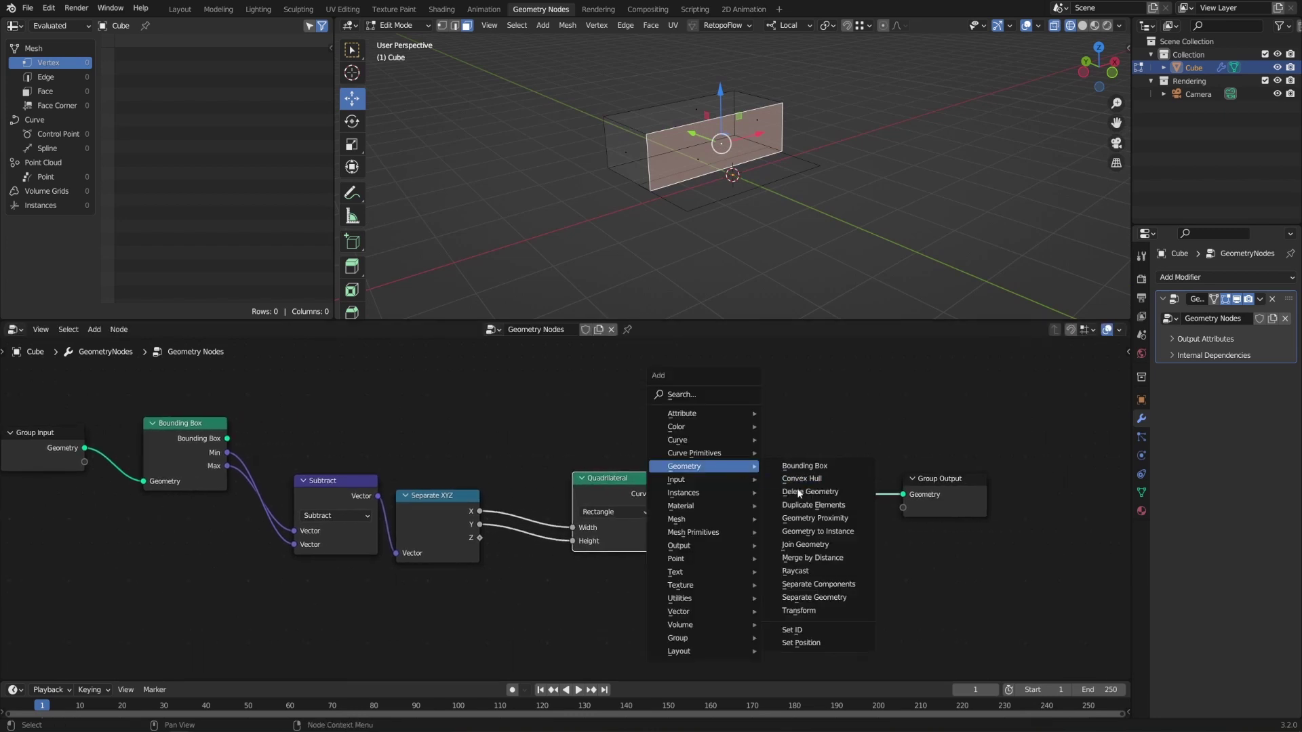
click(828, 614)
click(810, 575)
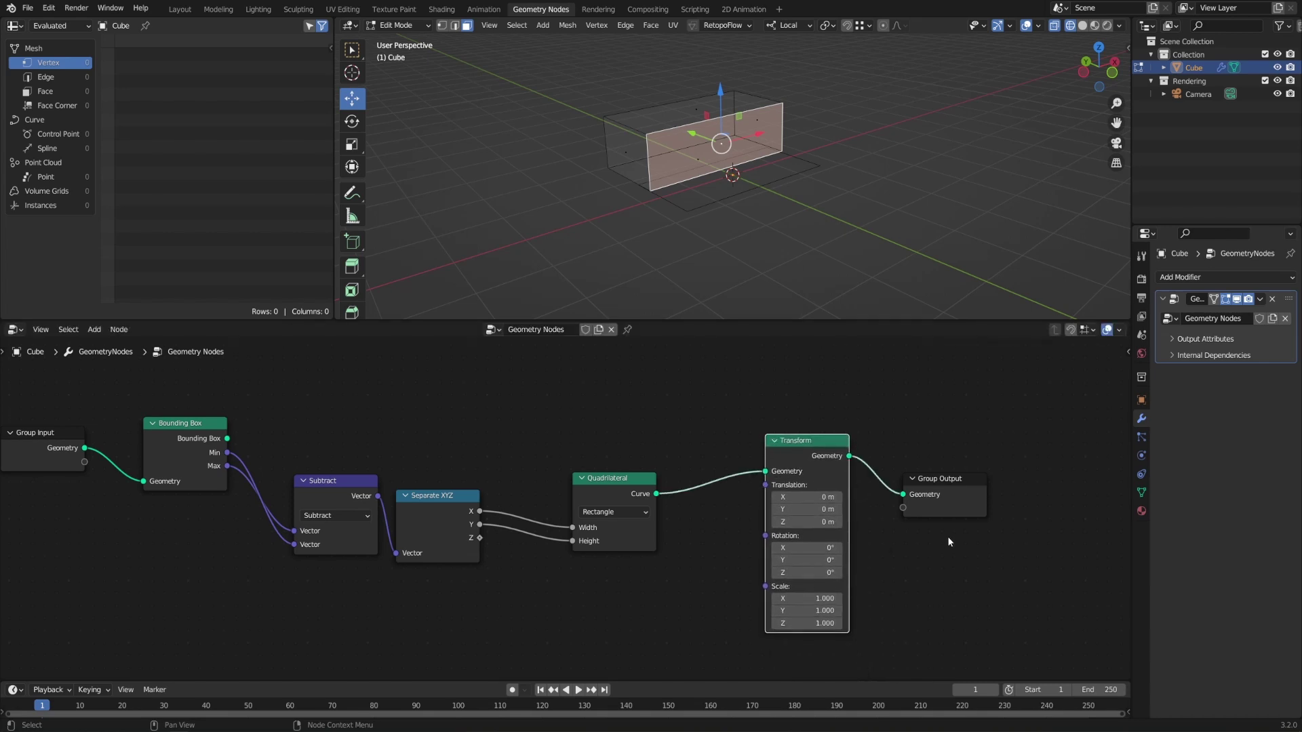
mouse_move(810, 497)
shift+mouse_down()
mouse_move(840, 498)
mouse_move(801, 497)
mouse_move(838, 497)
mouse_move(824, 510)
shift+mouse_up()
middle_drag(695, 154, 670, 93)
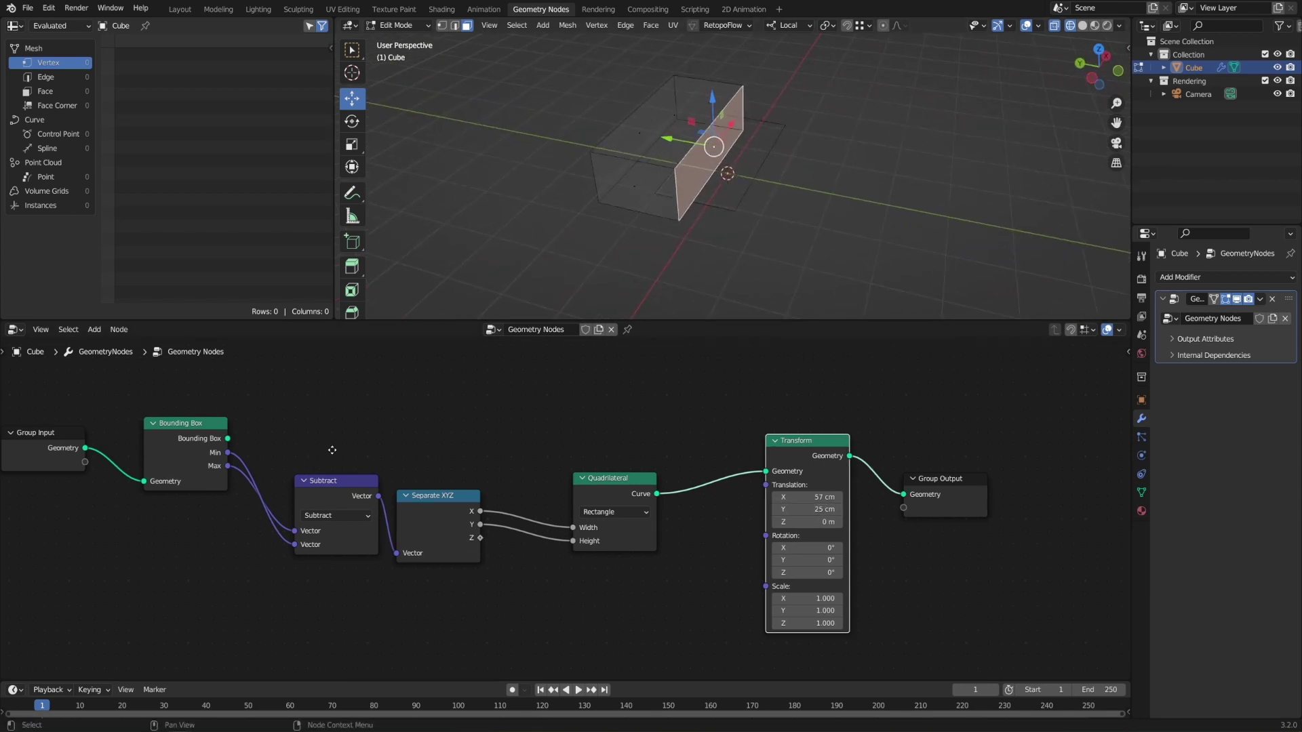
Move the Group Input and Bounding Box nodes together to the lower left.
middle_drag(875, 475, 1030, 460)
drag(94, 409, 408, 482)
key(g)
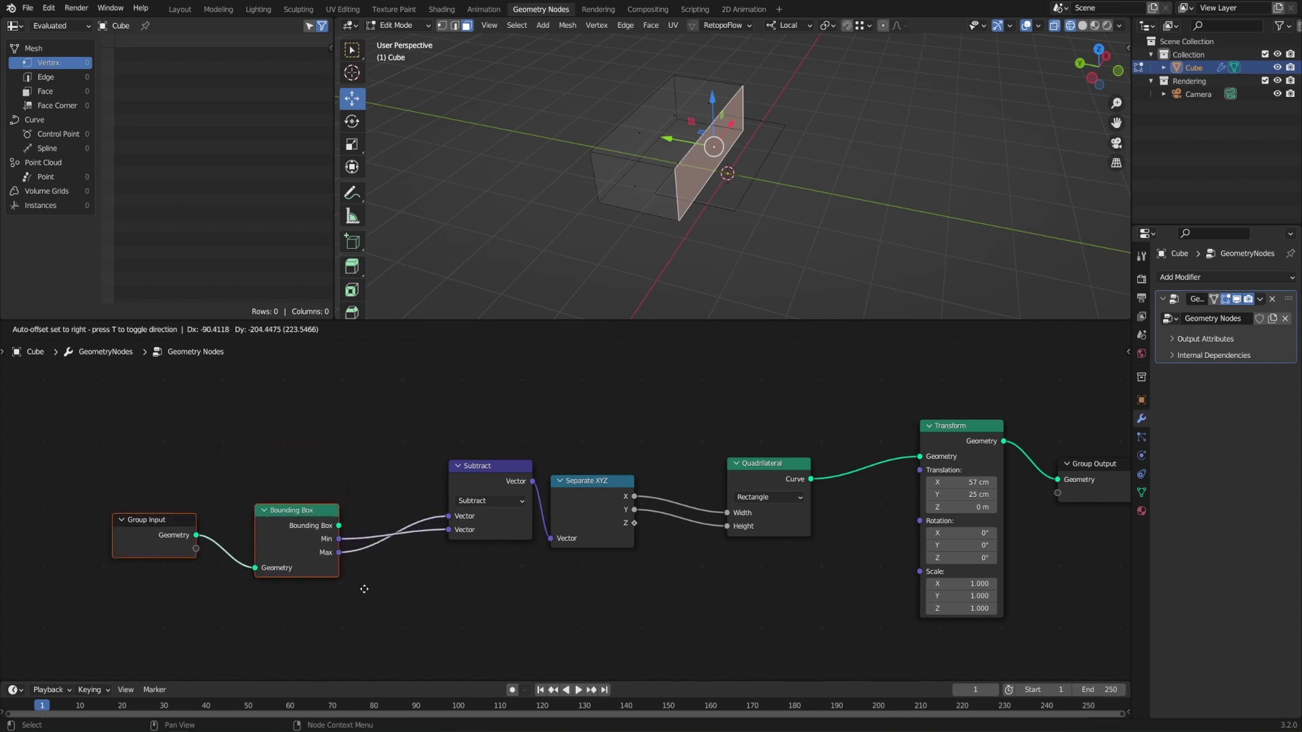
click(362, 610)
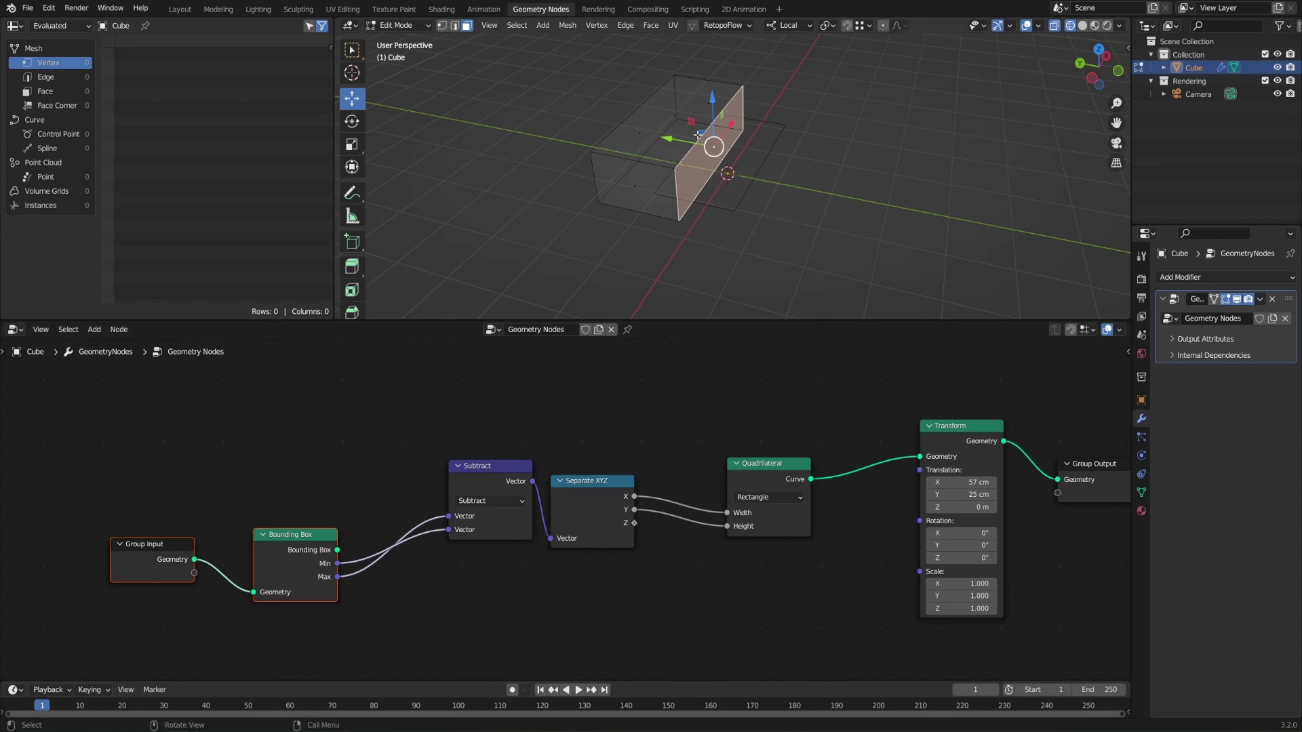
middle_drag(638, 616, 632, 582)
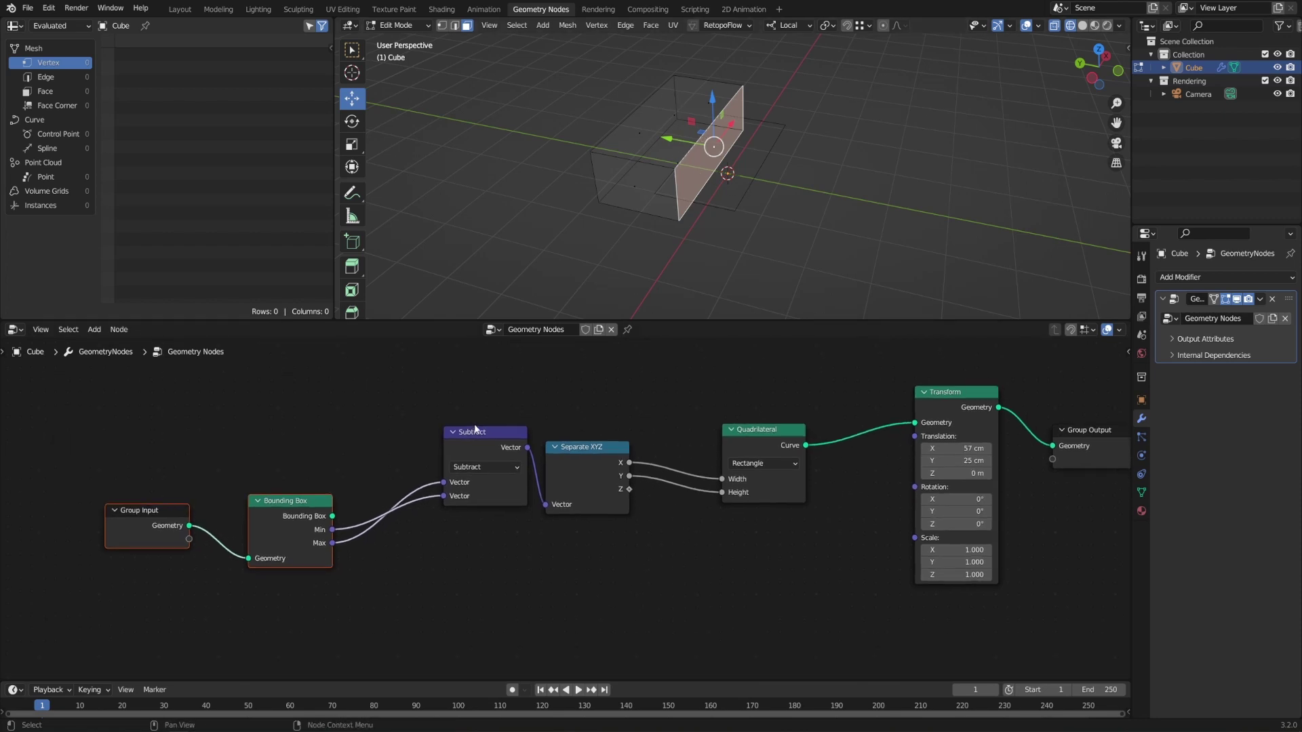
Duplicate the Subtract node with its links and switch the copy to Add to sum the bounding-box corners.
click(485, 448)
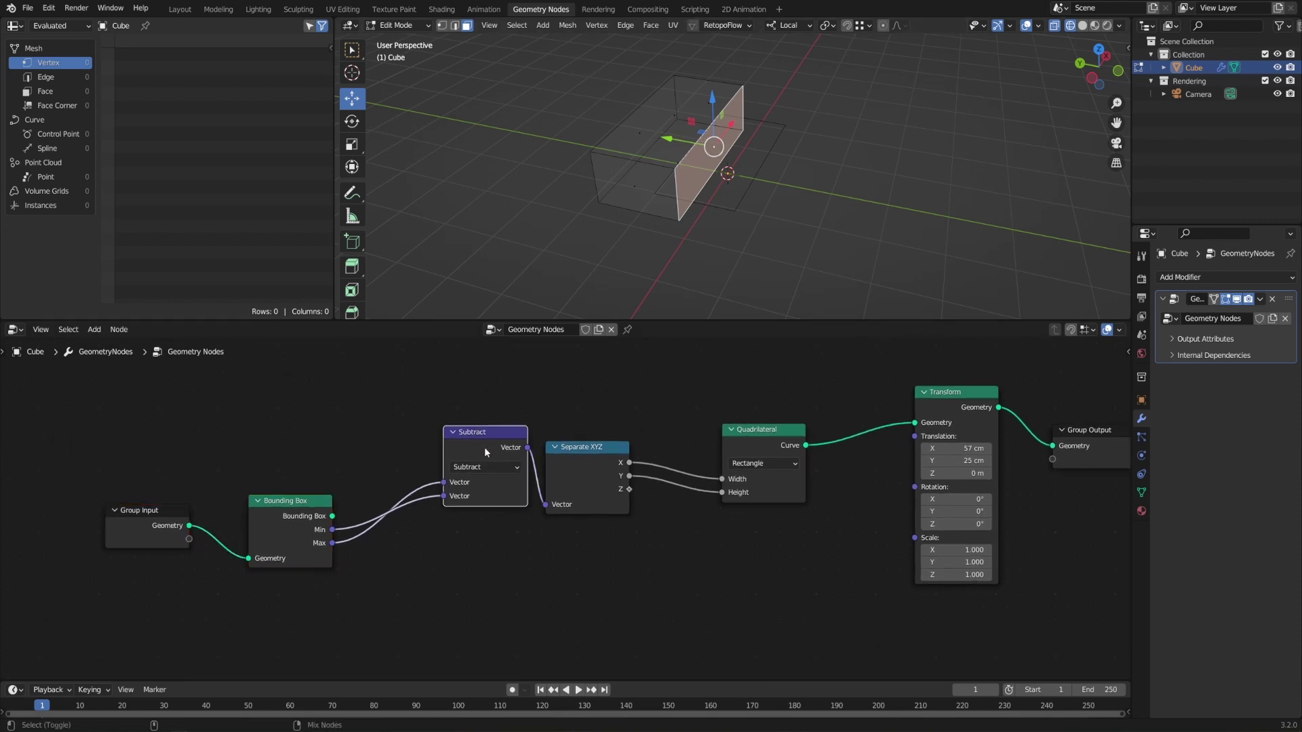
key(ctrl+shift+d)
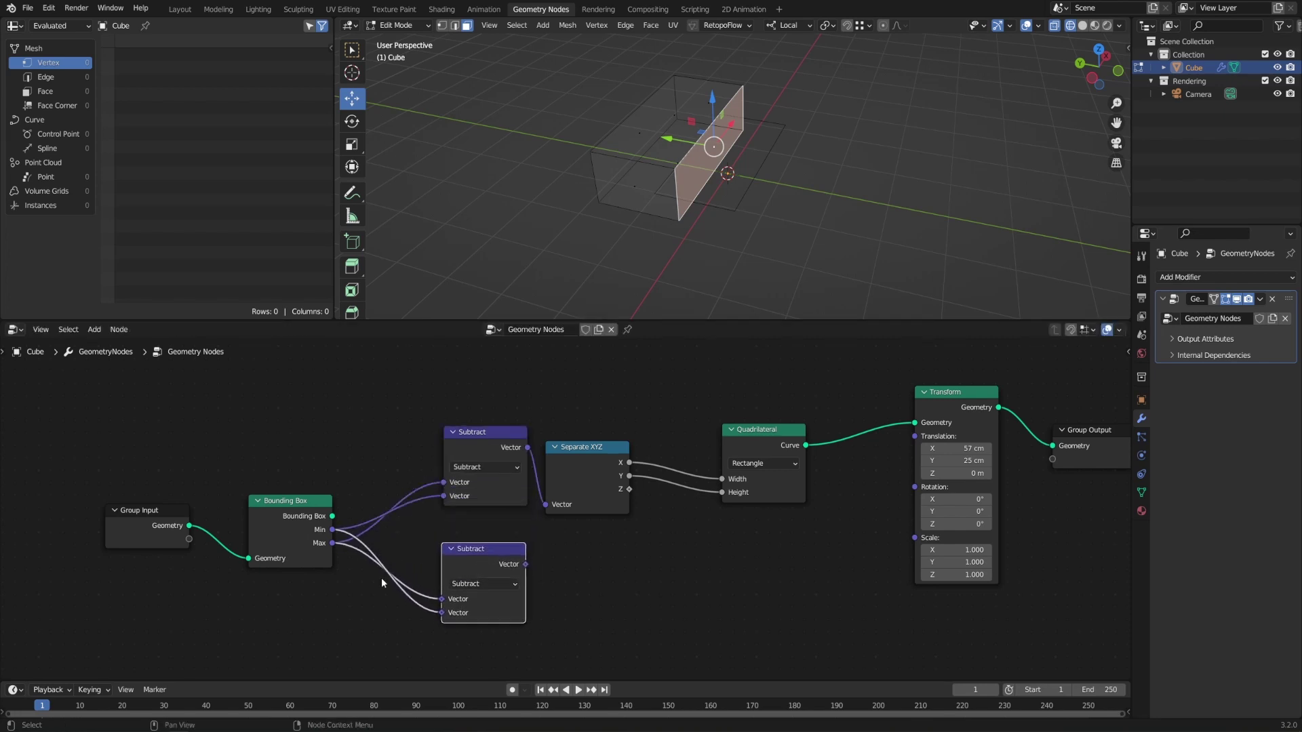
click(483, 563)
click(483, 583)
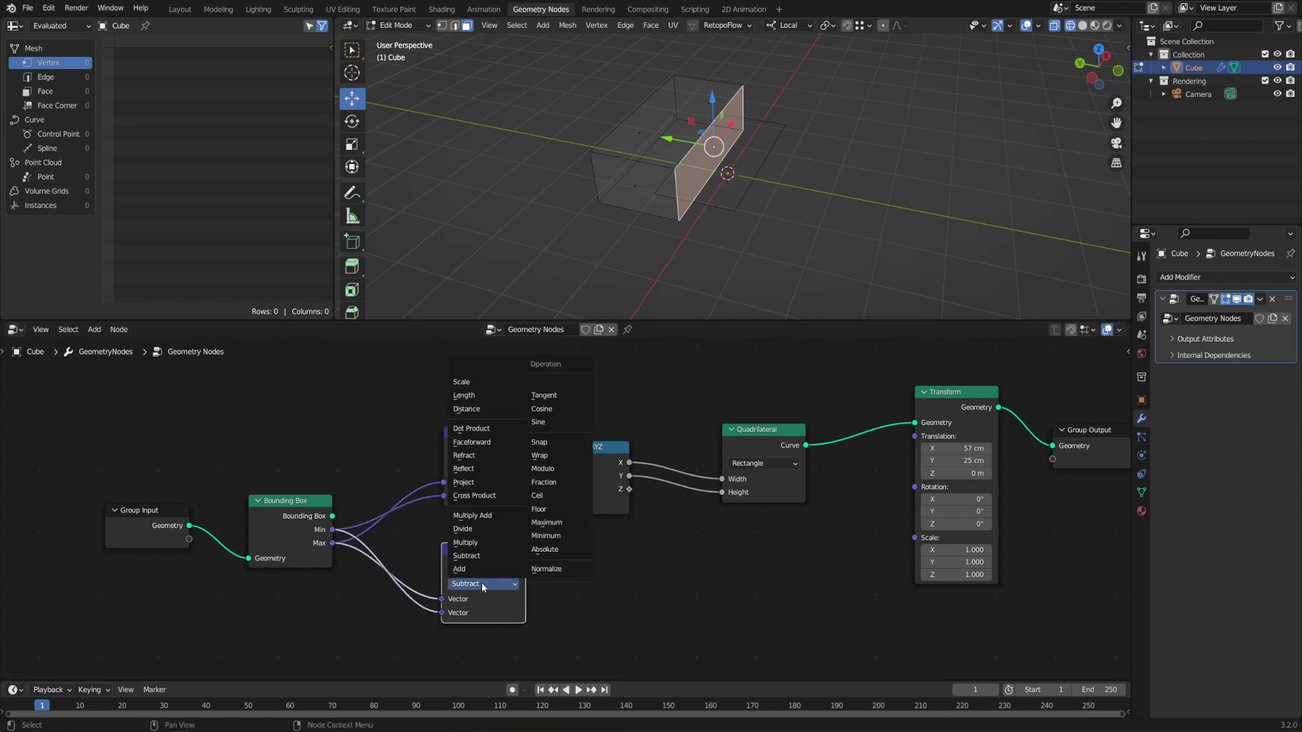
click(483, 570)
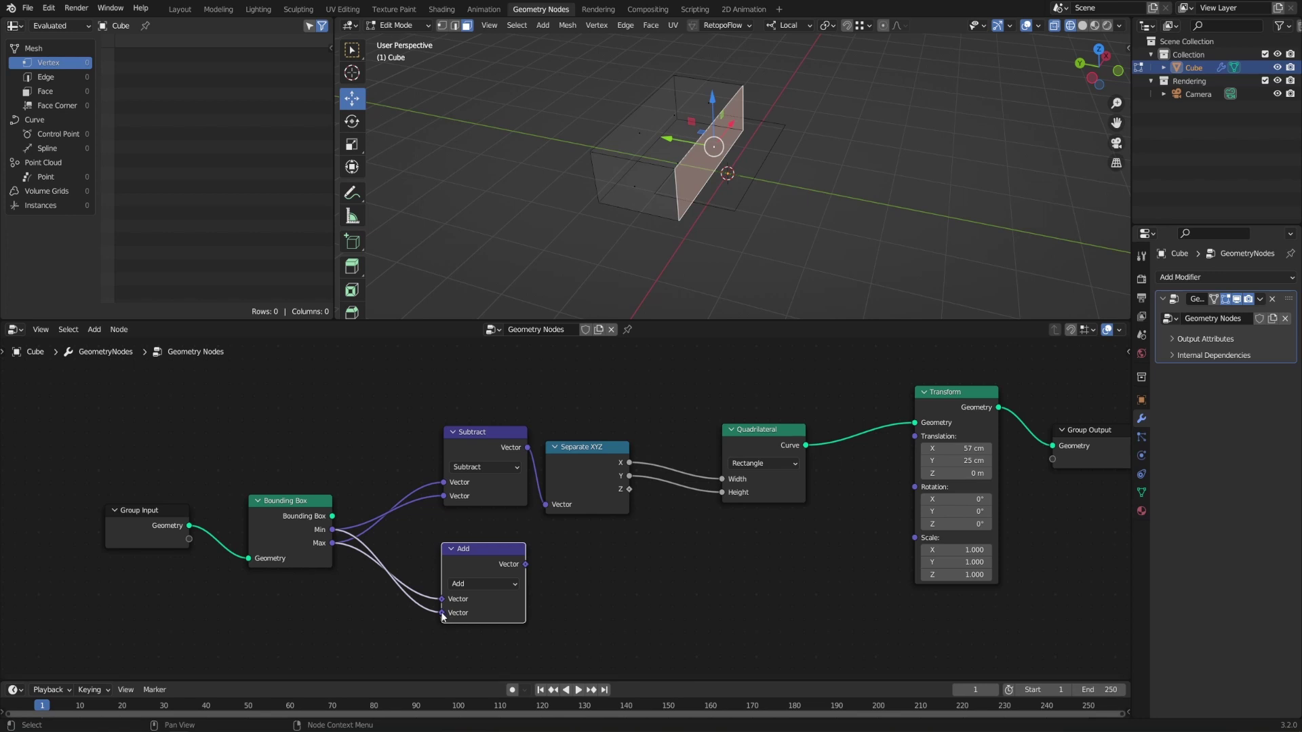
drag(490, 556, 482, 575)
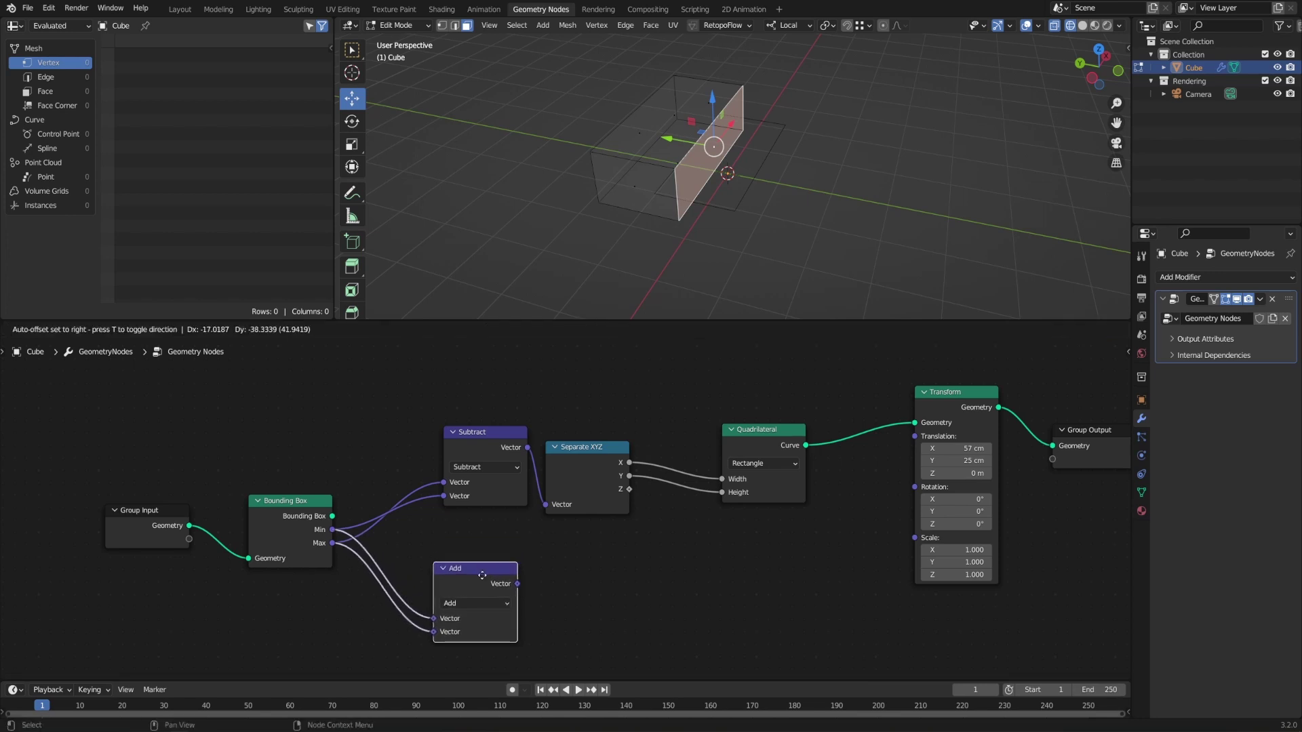
click(547, 583)
middle_drag(547, 583, 479, 541)
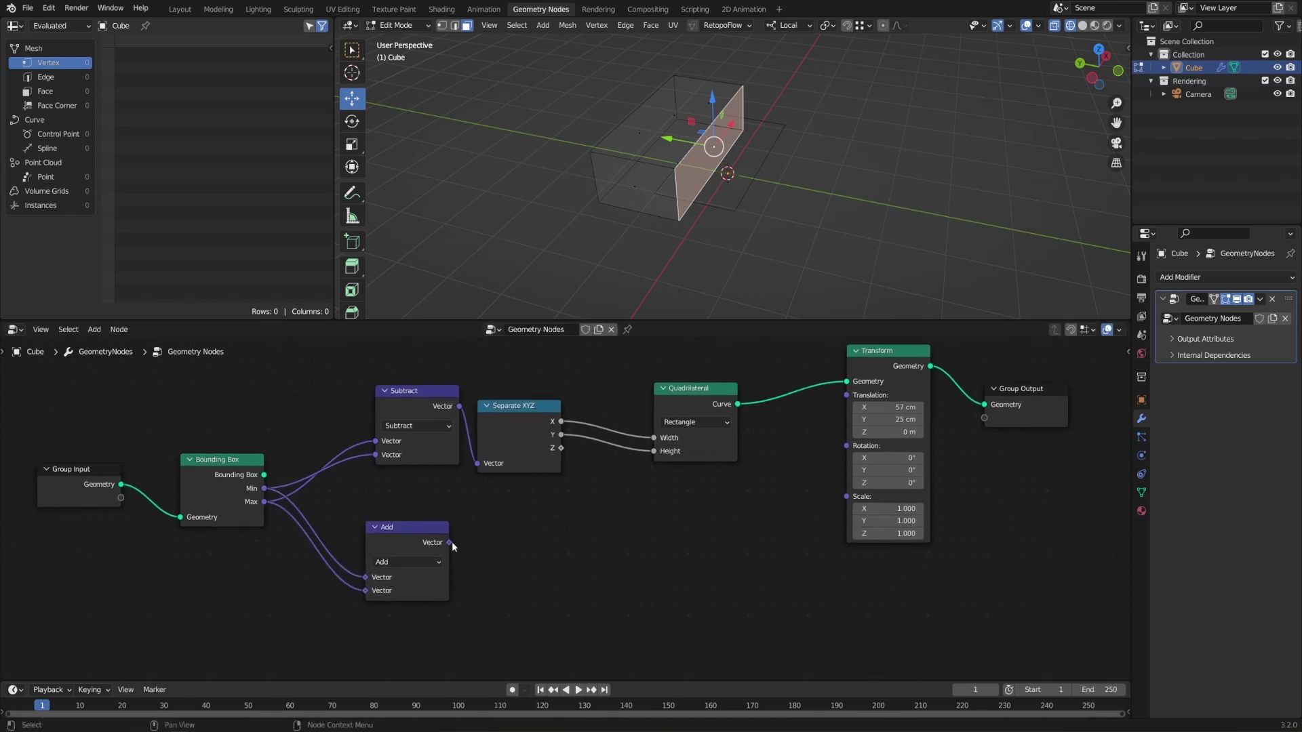
Add a Divide vector math node fed by Add, dividing by 2 on every axis.
click(402, 538)
key(shift+d)
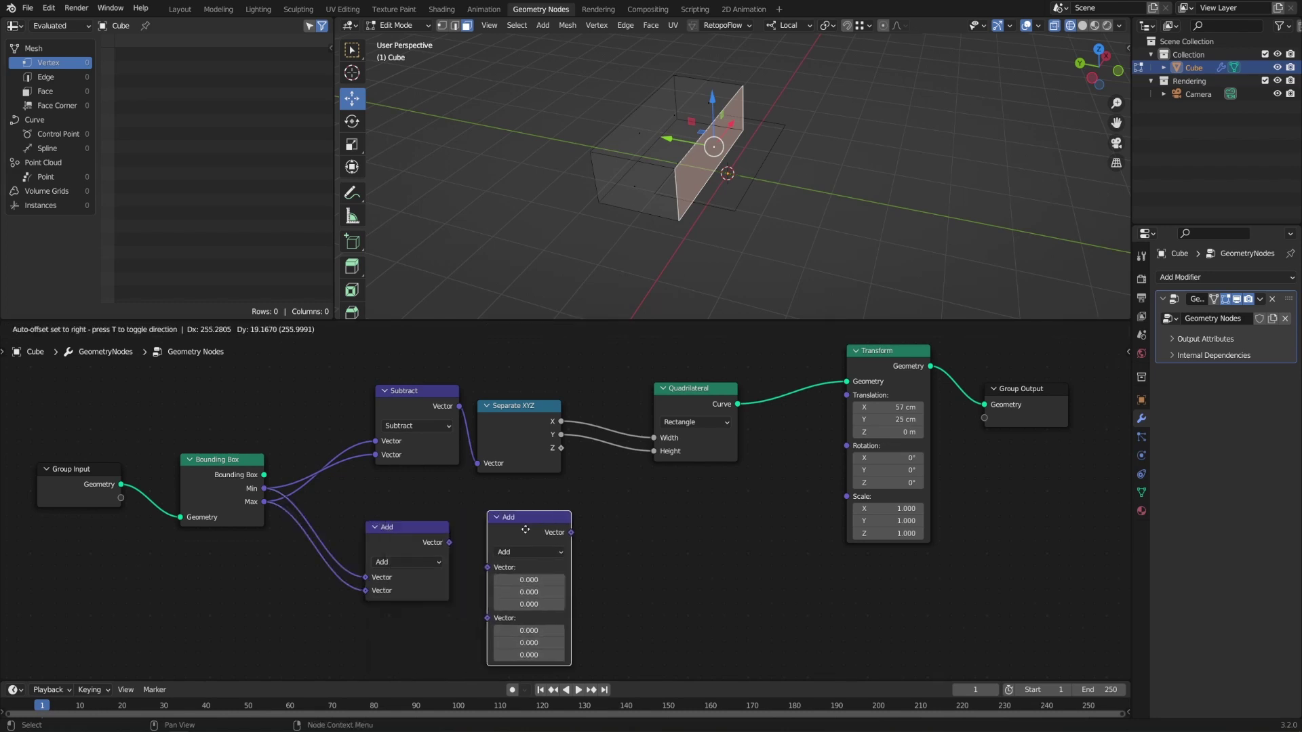
click(526, 531)
click(534, 550)
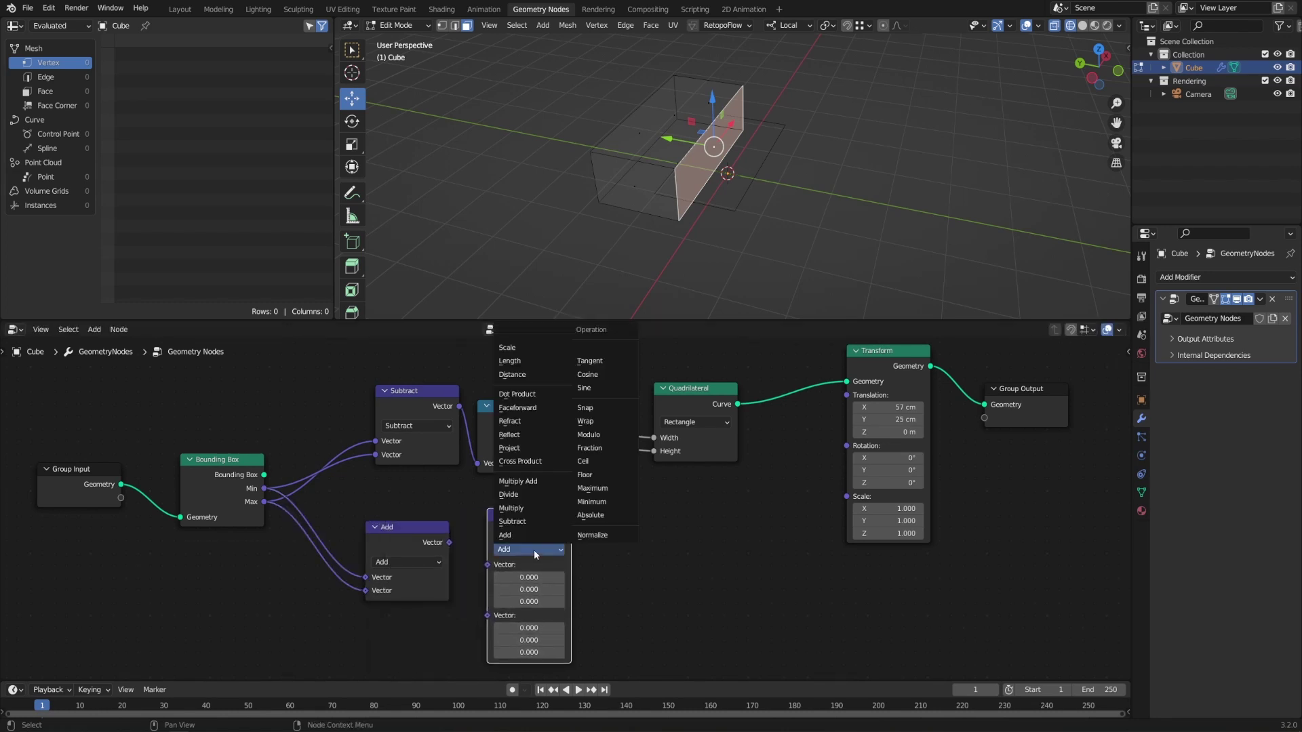
click(509, 495)
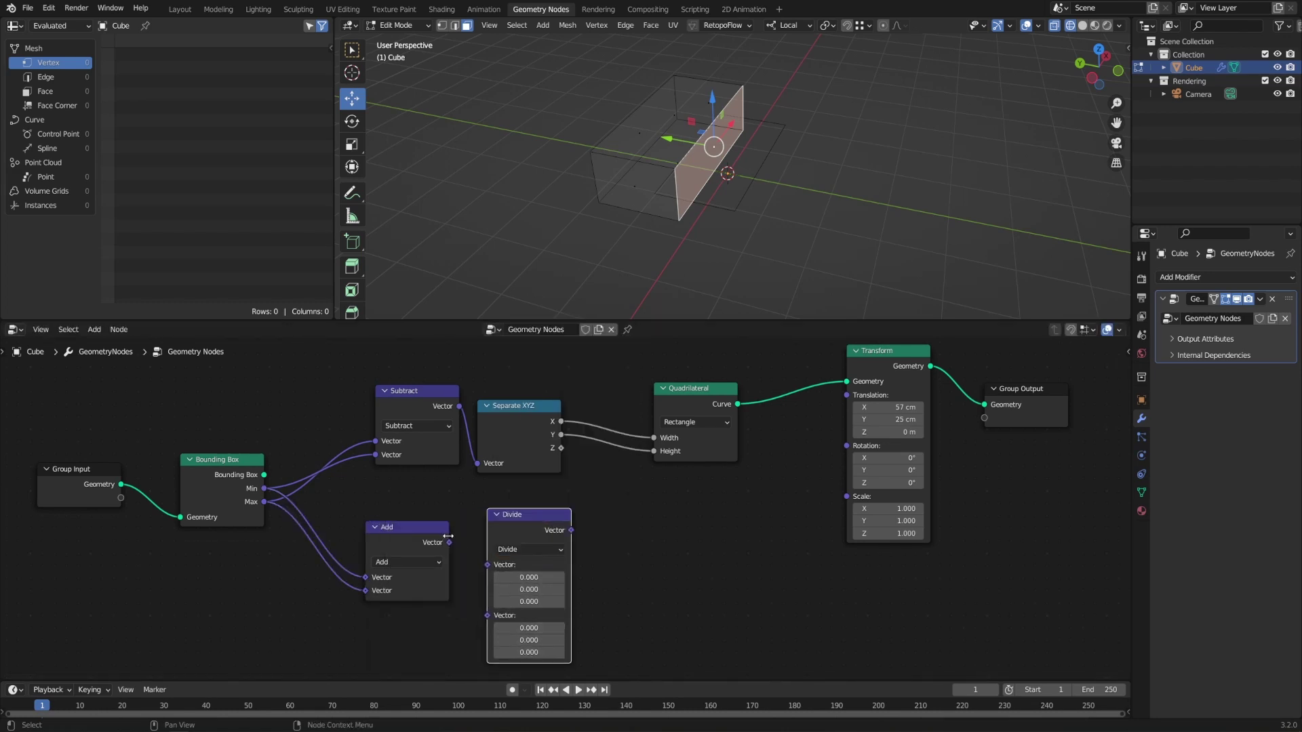
drag(449, 543, 491, 567)
drag(532, 520, 522, 517)
drag(515, 588, 515, 611)
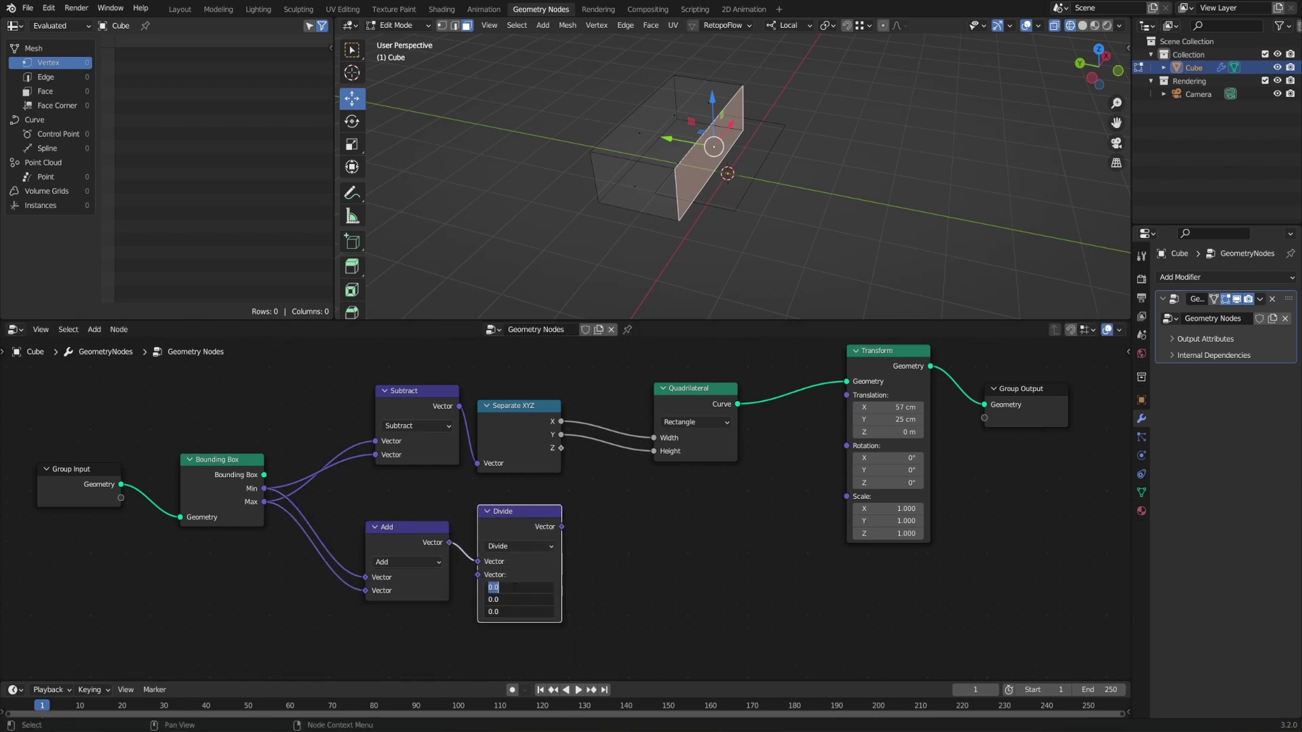
text(2)
key(Return)
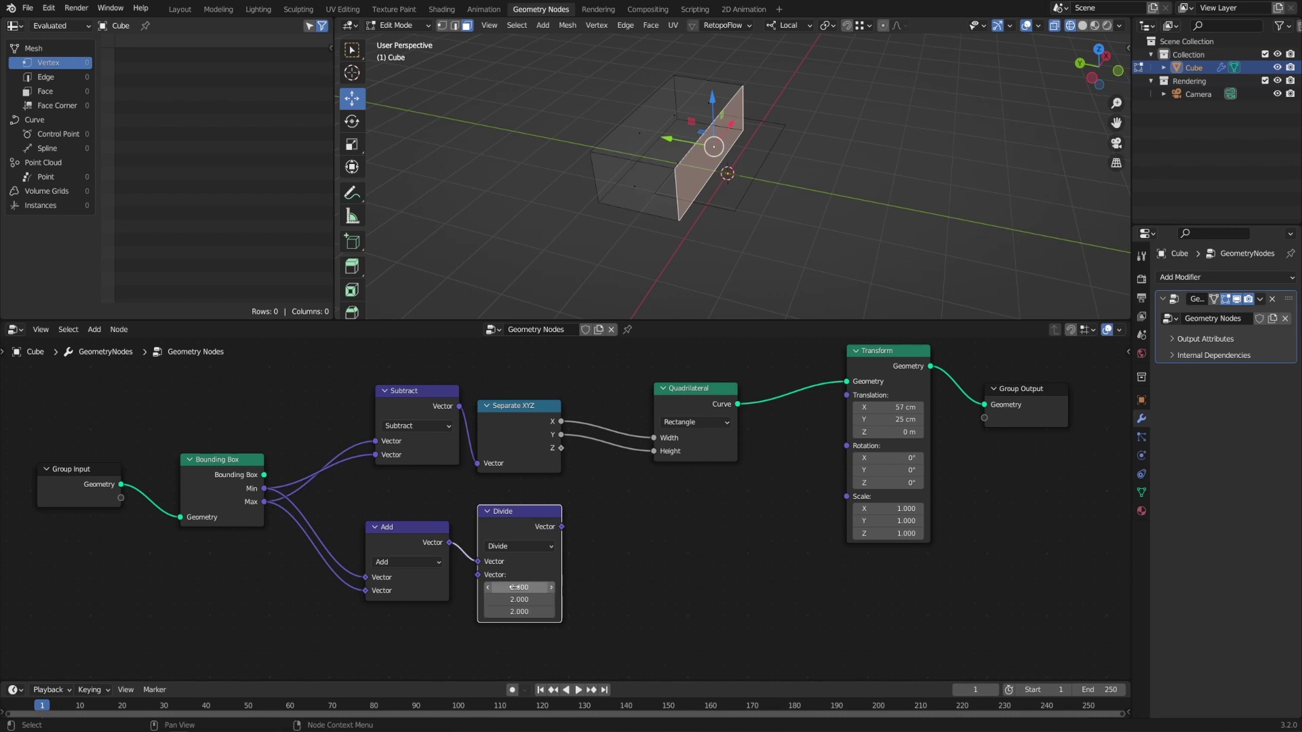
Duplicate Separate XYZ, feed it the Divide result, and label it 'Average Loc'.
click(520, 441)
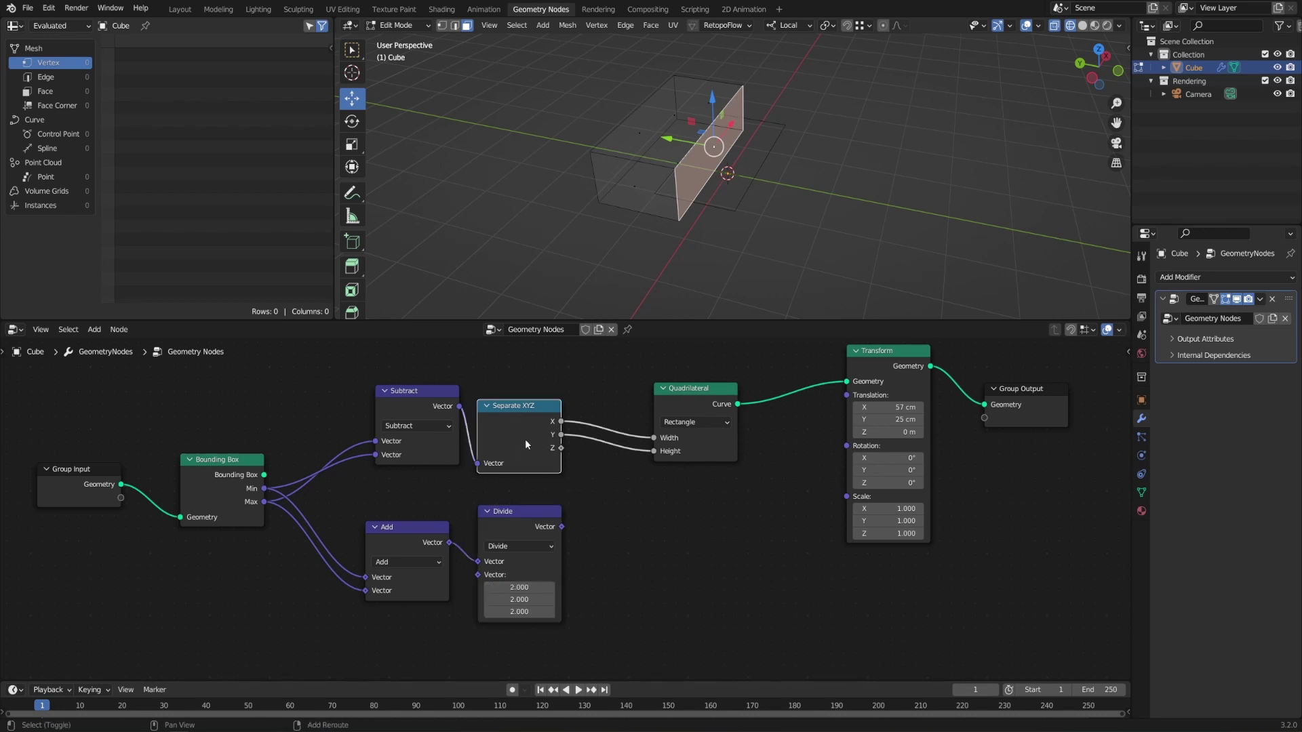
key(shift+d)
click(616, 536)
drag(562, 527, 601, 572)
key(g)
click(628, 555)
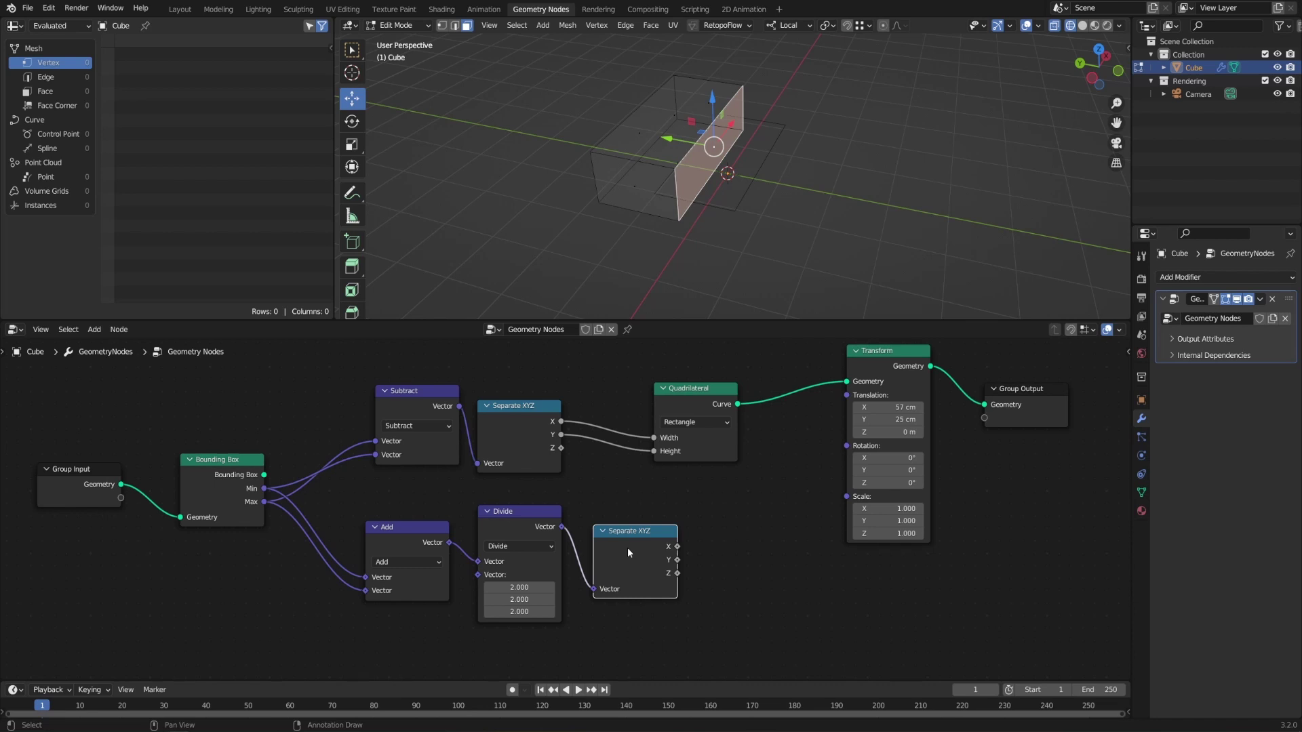
key(F2)
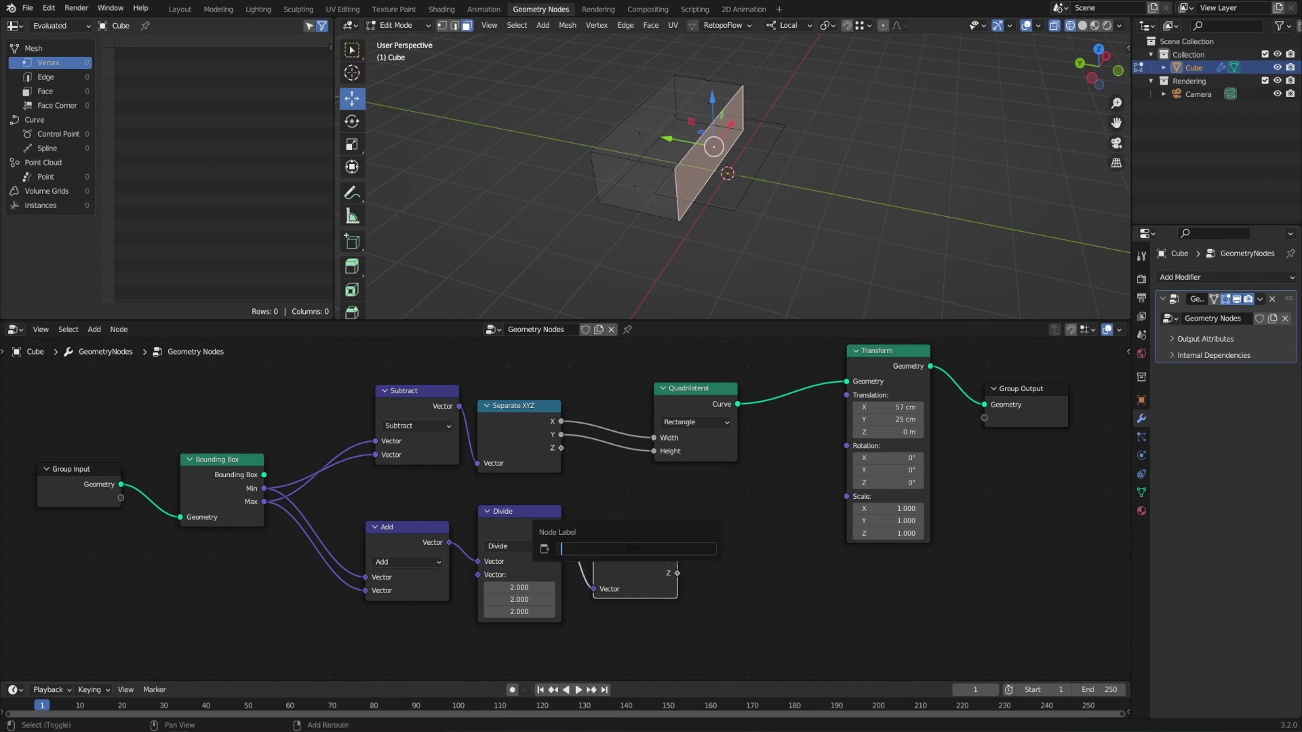
text(Average Loc)
key(Return)
Relabel the original Separate XYZ node 'Size'.
click(536, 441)
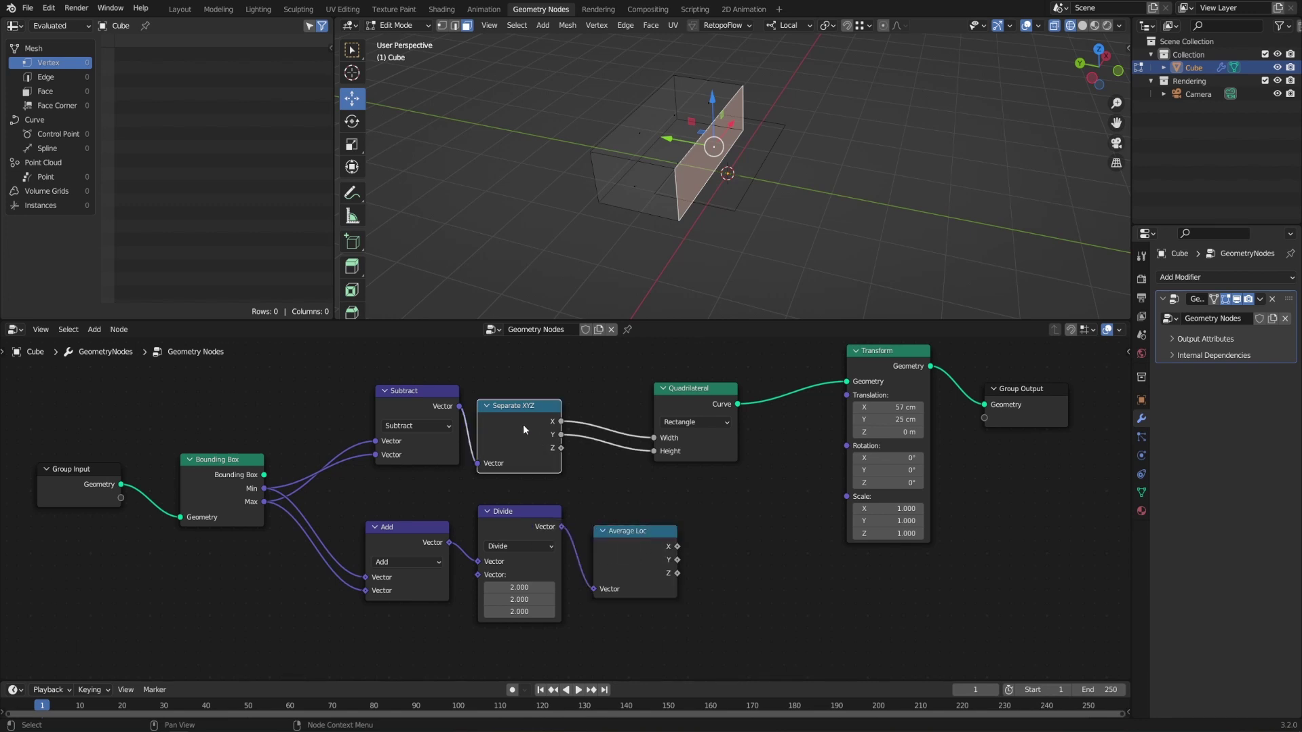
drag(524, 419, 527, 411)
key(F2)
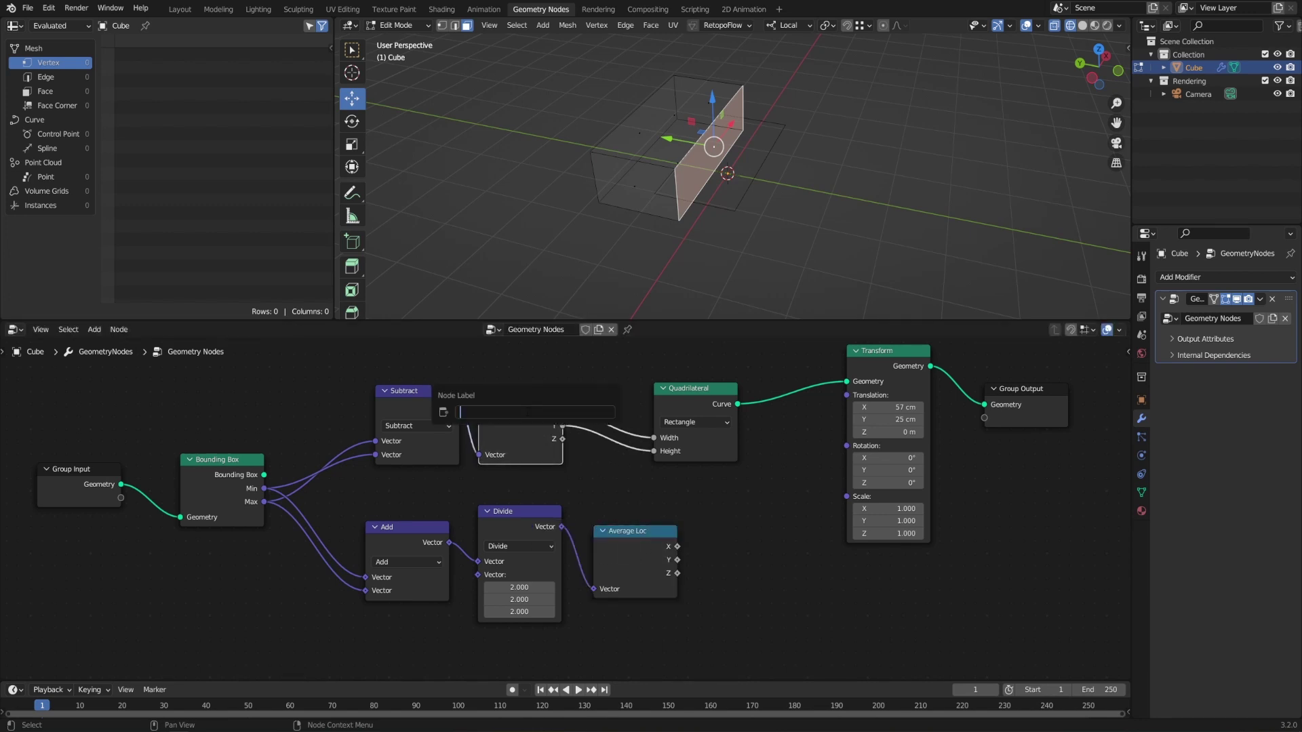
text(Size)
key(Return)
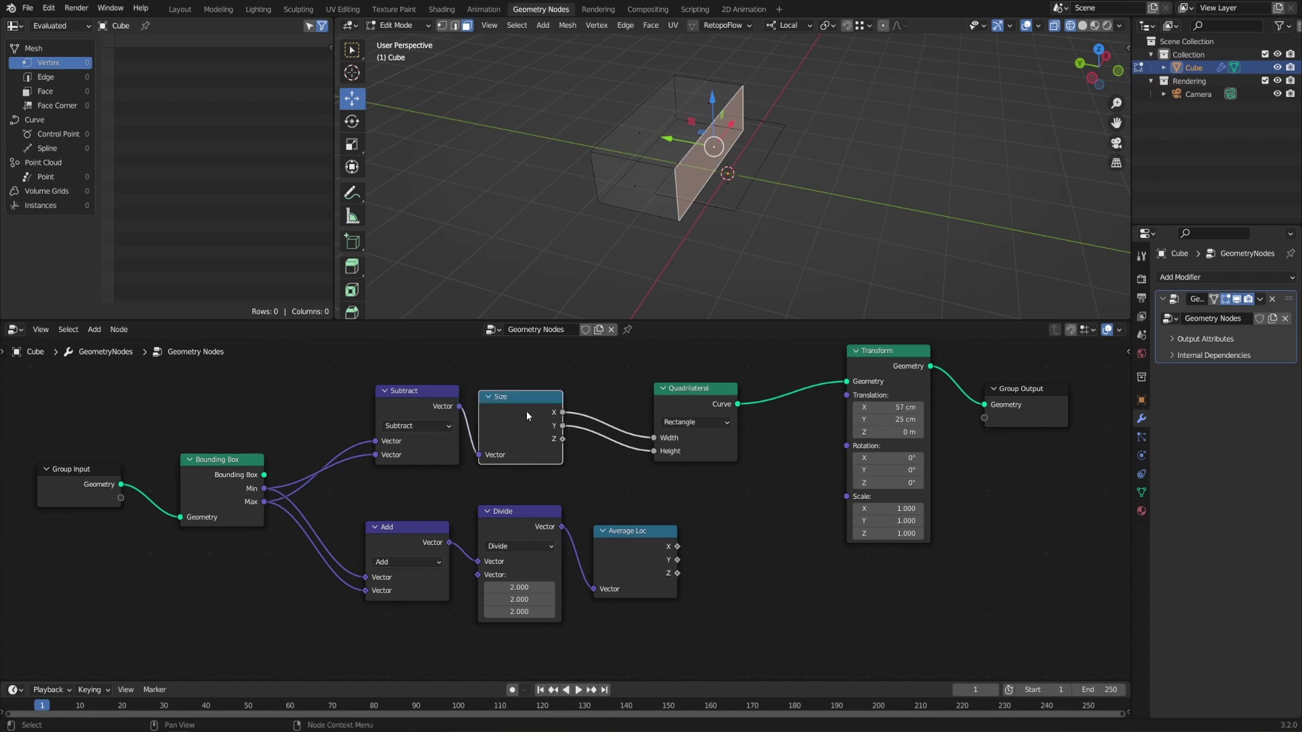
Move the Transform and Group Output nodes further right.
click(747, 529)
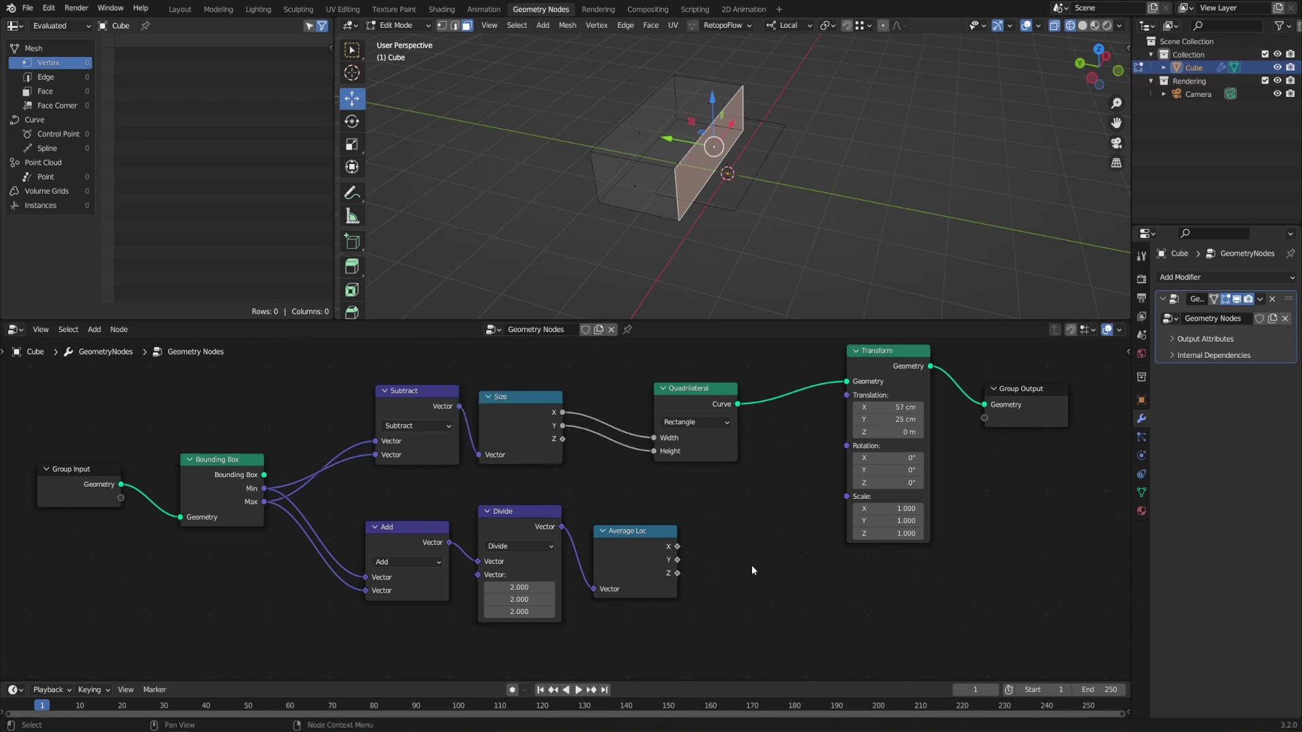
middle_drag(797, 525, 638, 567)
drag(646, 365, 949, 604)
key(g)
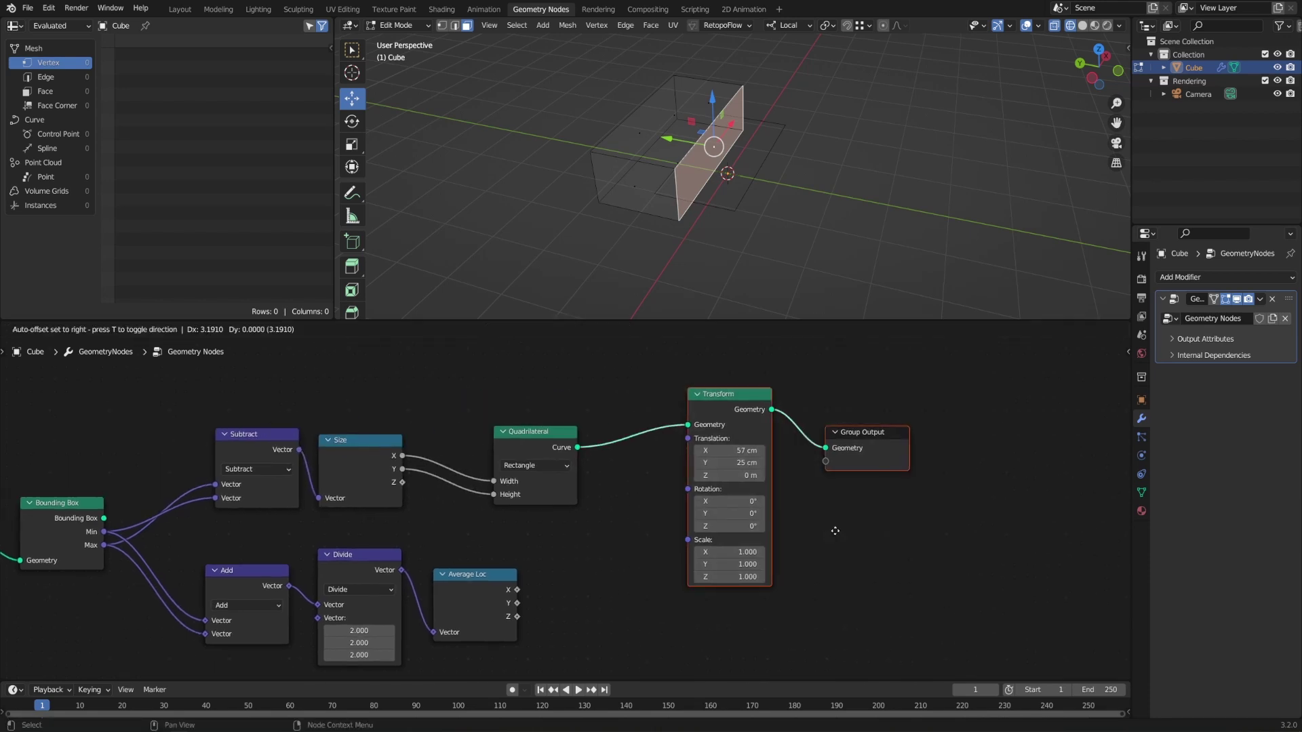
click(944, 543)
click(791, 459)
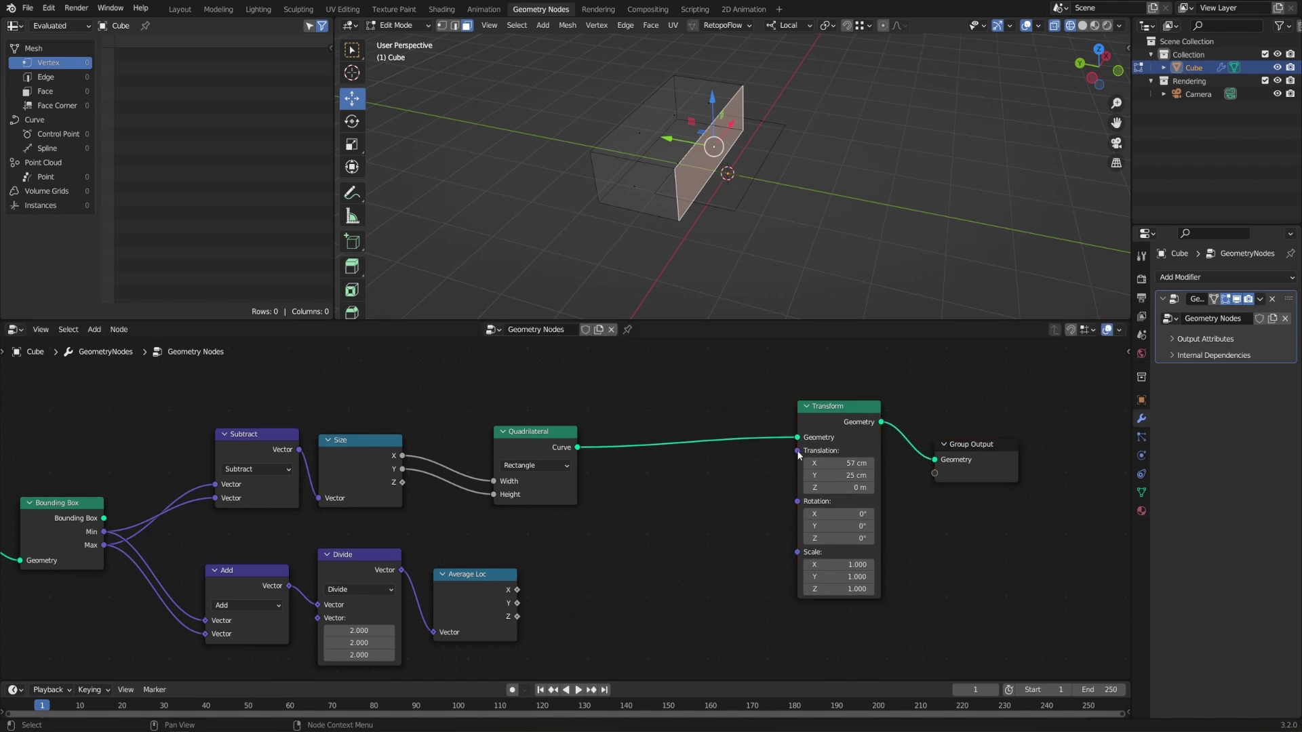
drag(799, 452, 723, 513)
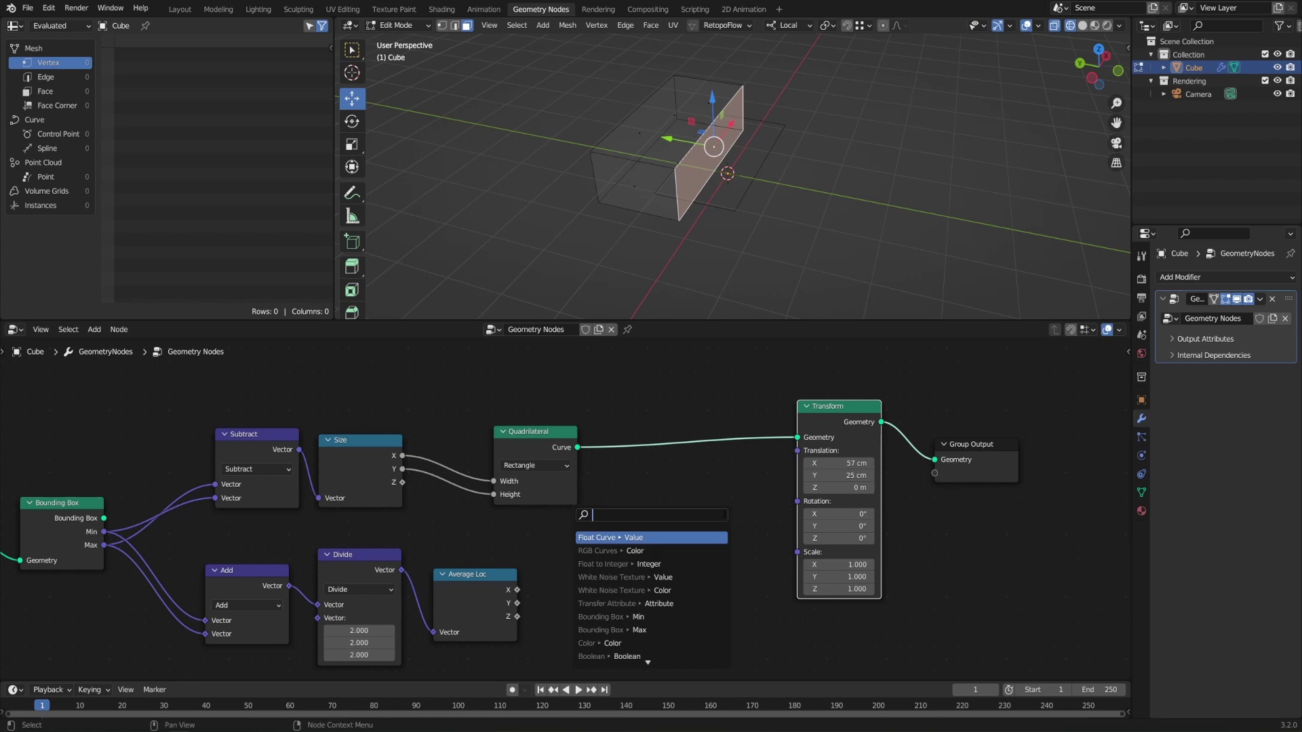
Add a Combine XYZ on Transform's Translation, fed by Average Loc's X, Y and Z.
text(comb)
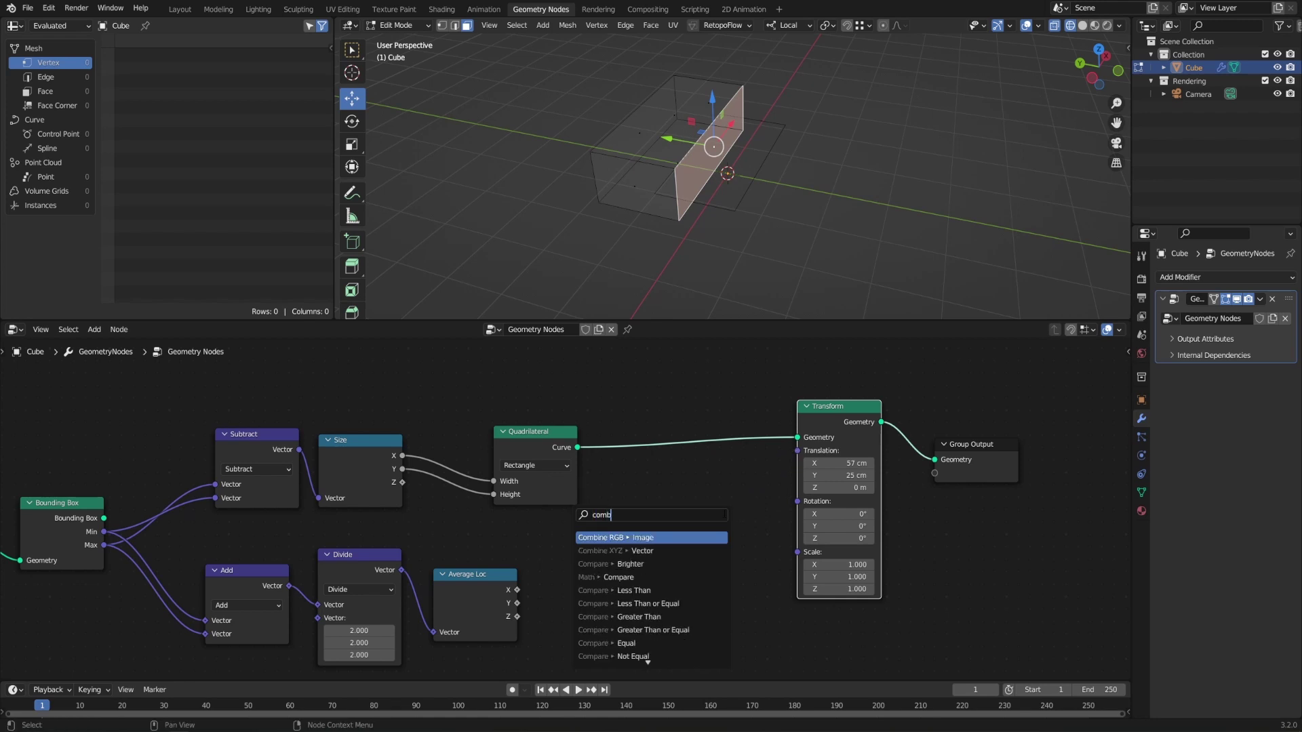
key(Down)
key(Return)
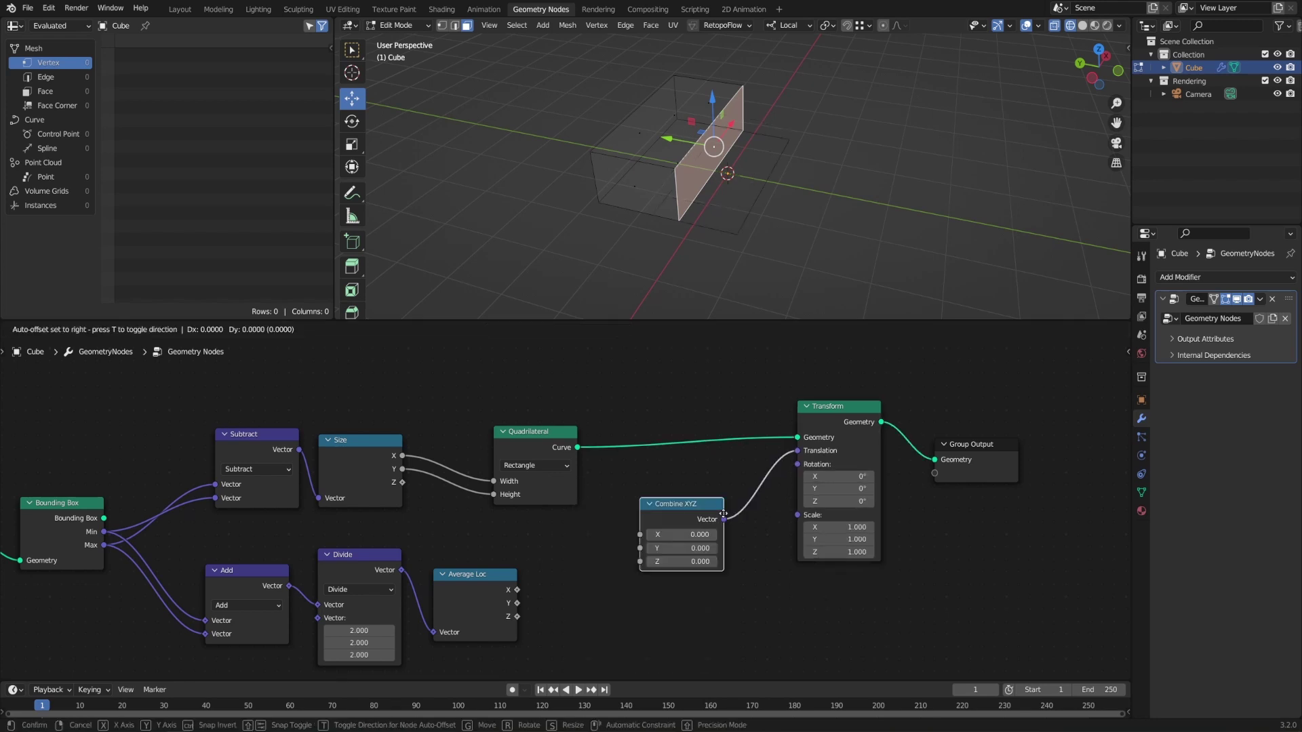
drag(516, 590, 640, 534)
drag(517, 604, 640, 547)
drag(517, 618, 641, 562)
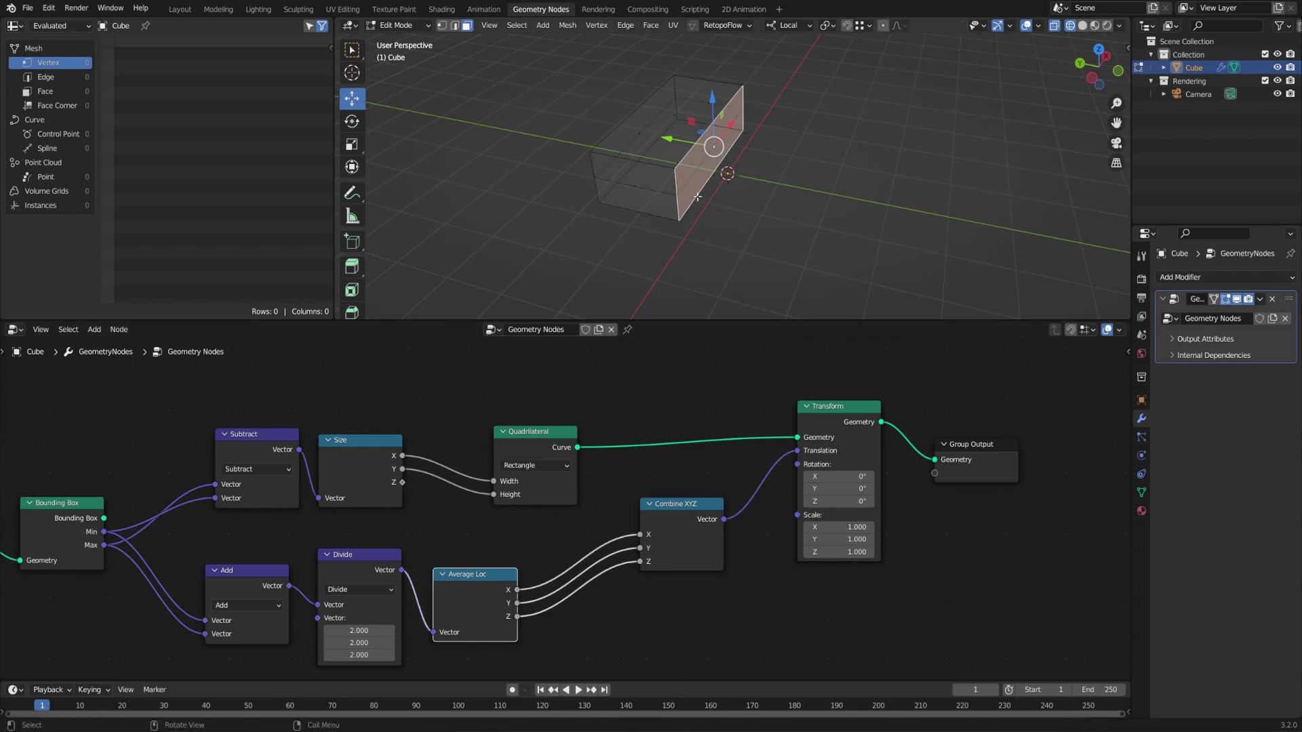
Select all of the cube mesh in Edit Mode and move it to a new position.
middle_drag(721, 207, 759, 177)
key(a)
key(g)
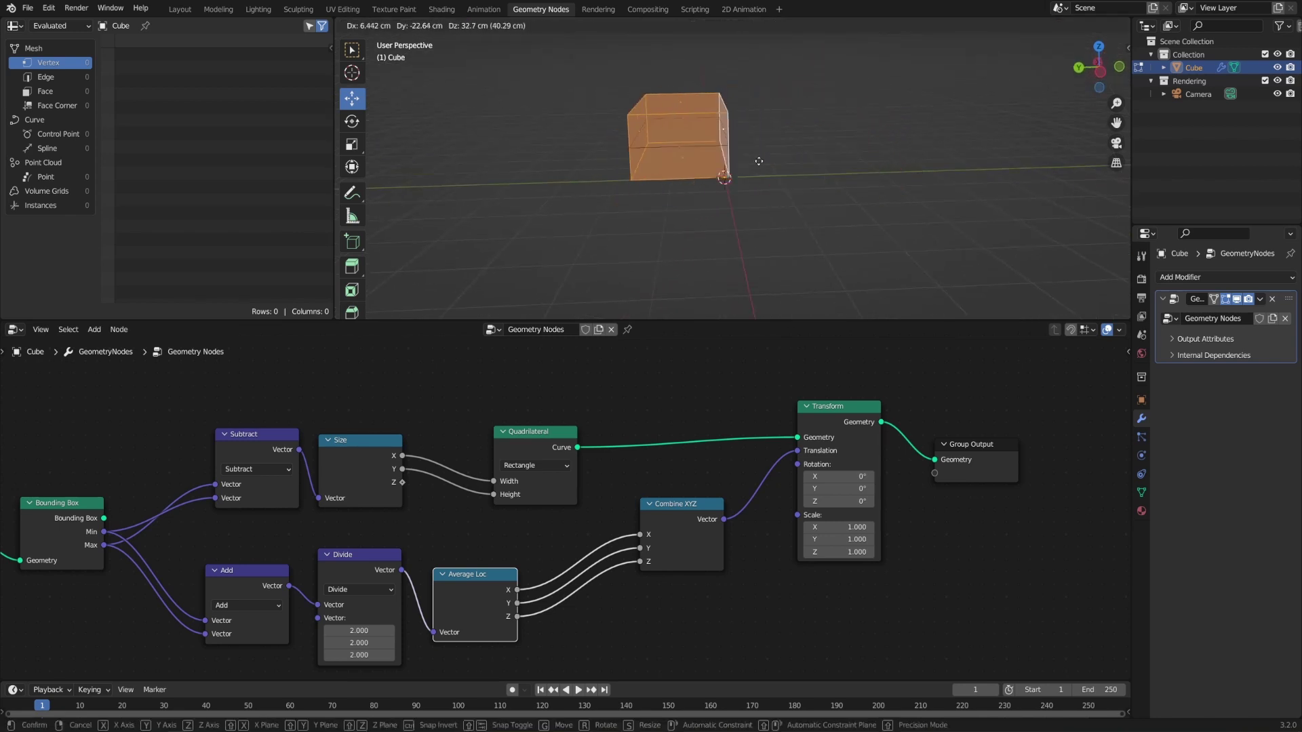
click(757, 164)
middle_drag(654, 136, 674, 190)
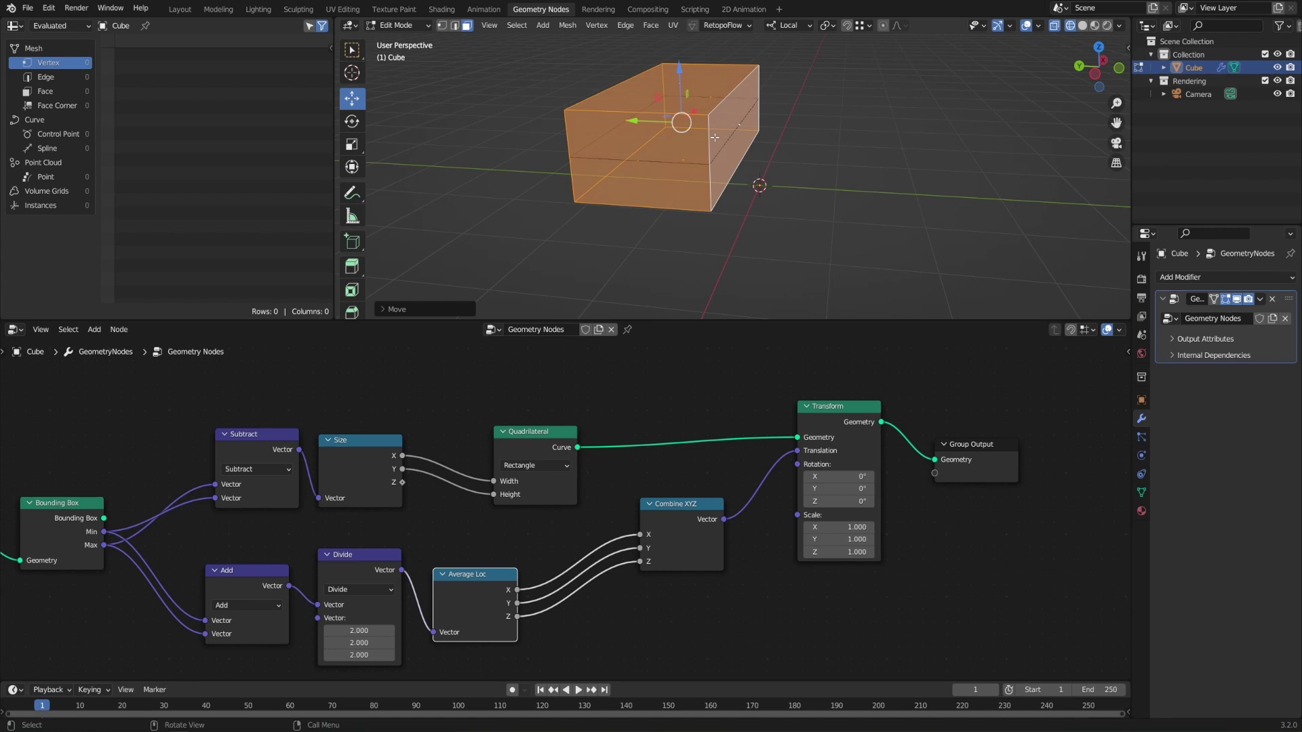
middle_drag(551, 606, 697, 507)
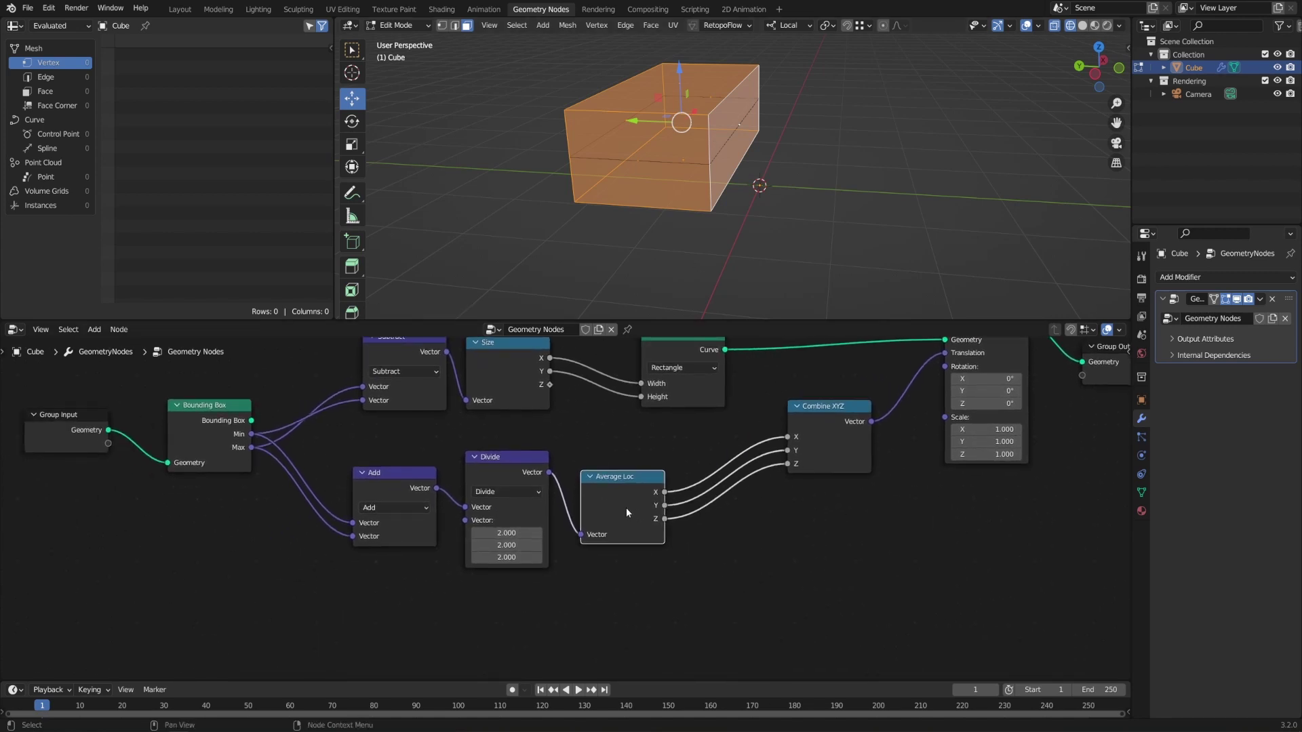
Duplicate the Average Loc node and relabel the copy 'Max Loc'.
key(shift+d)
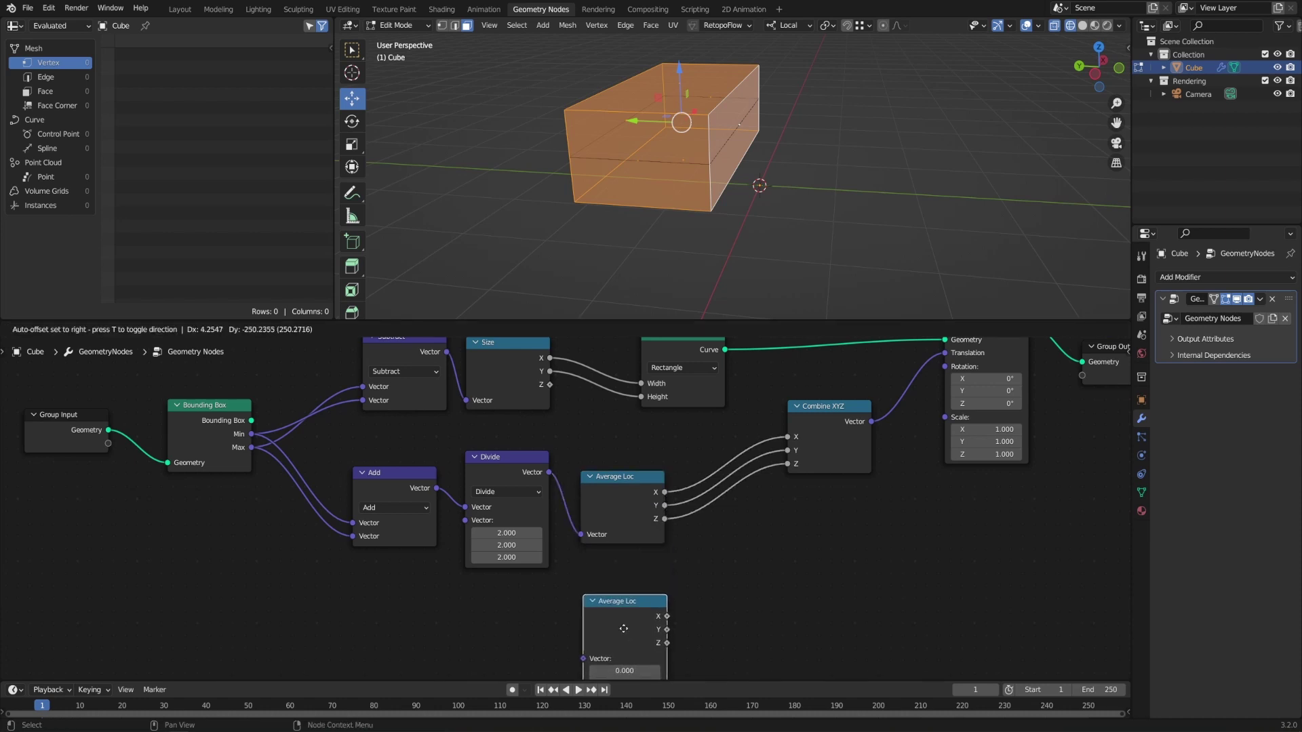
click(626, 625)
key(F2)
double_click(572, 627)
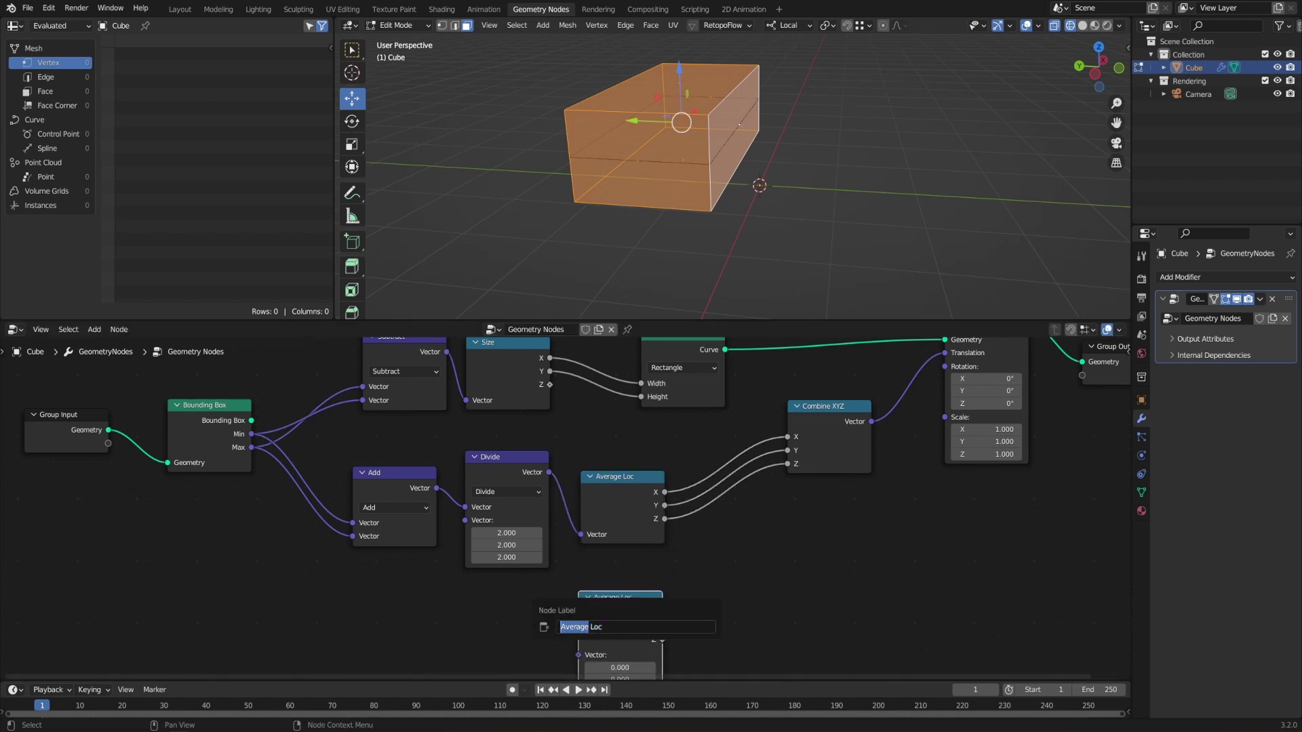
text(Max)
key(Return)
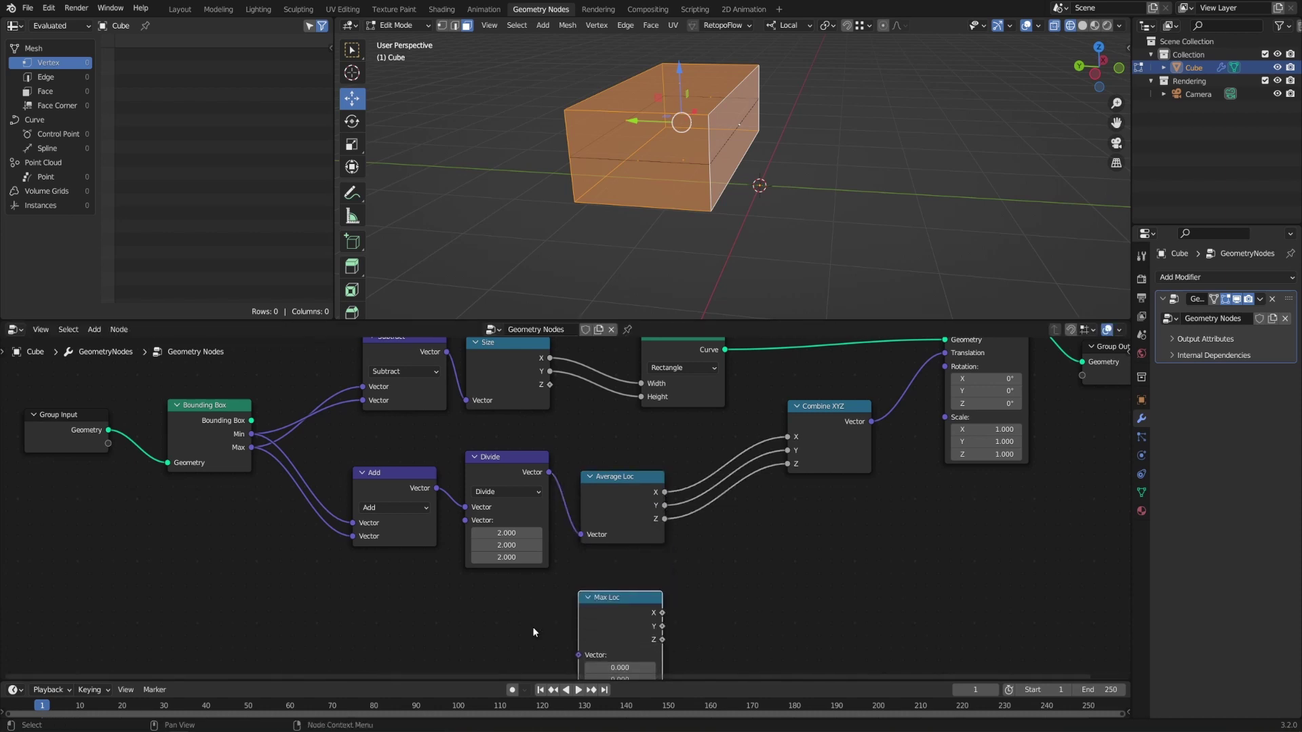
scroll(516, 628, down, 2)
Feed Bounding Box Max into Max Loc, drive Combine XYZ Z from its Z, and return to Object Mode.
drag(272, 411, 604, 550)
middle_drag(683, 535, 684, 562)
drag(653, 600, 769, 455)
key(Tab)
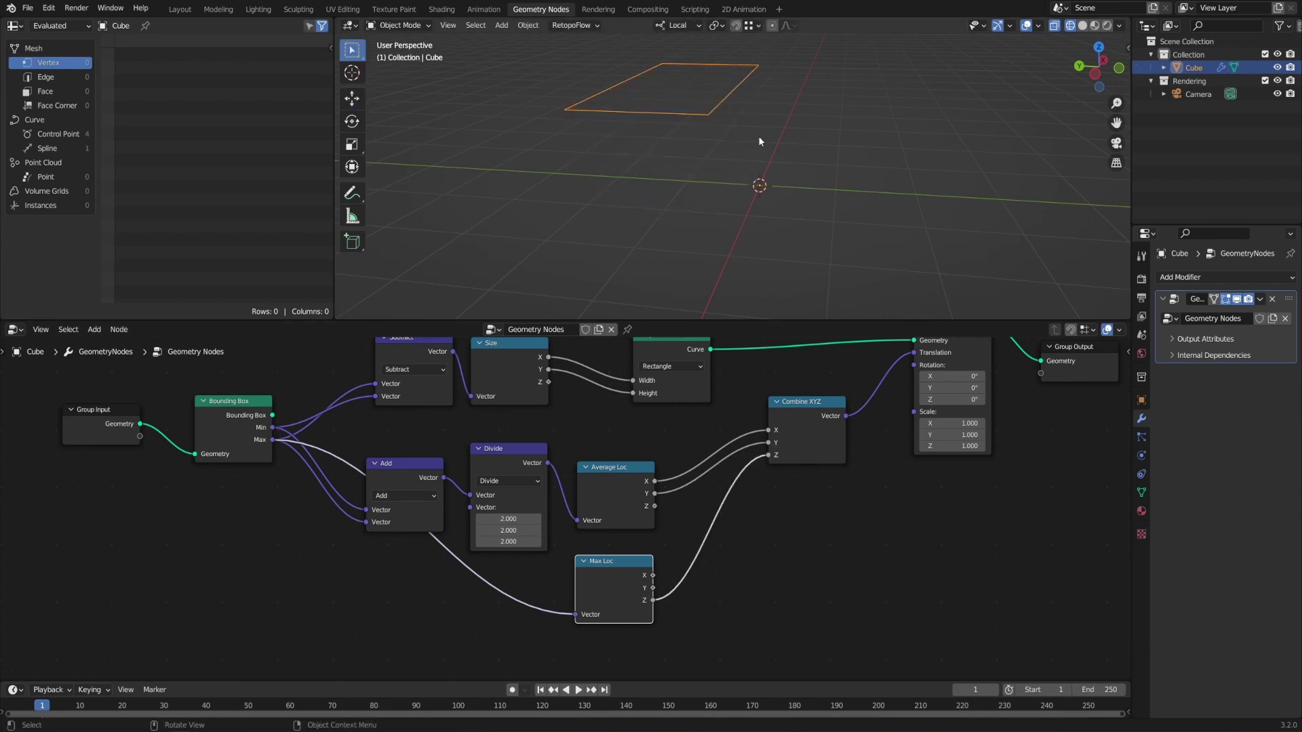
mouse_move(767, 129)
middle_down()
mouse_move(723, 158)
mouse_move(749, 180)
mouse_move(742, 159)
mouse_move(761, 144)
mouse_move(777, 152)
middle_up()
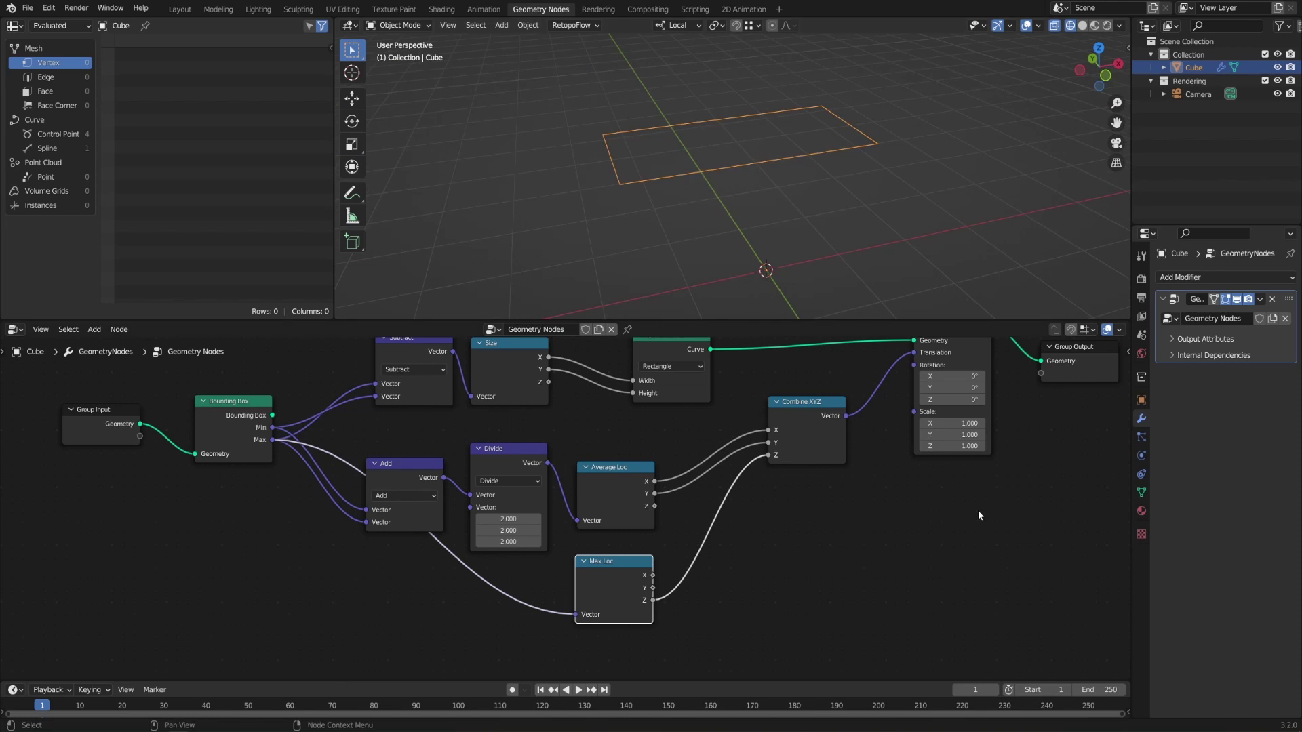
middle_drag(988, 480, 726, 539)
scroll(888, 511, down, 4)
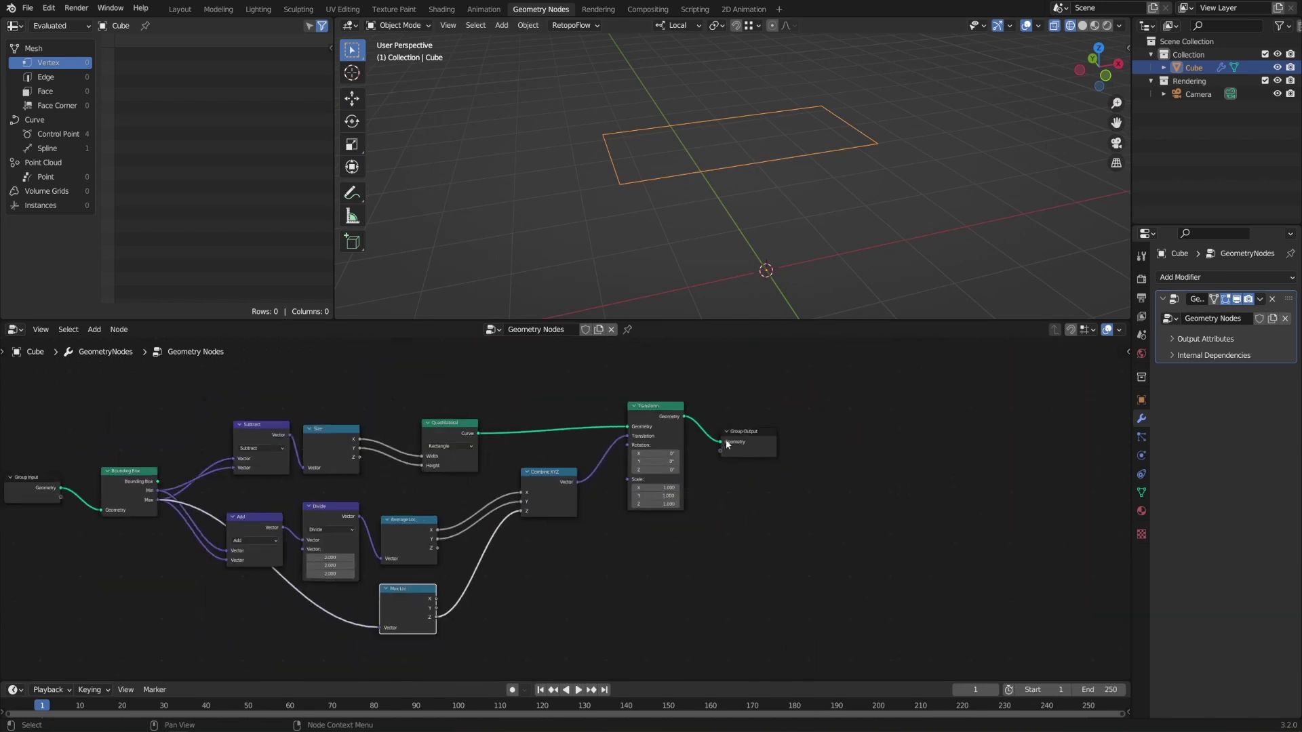
Spread out the node tree, moving Group Output, Transform, Combine XYZ and the size nodes.
drag(725, 439, 951, 440)
drag(663, 413, 894, 438)
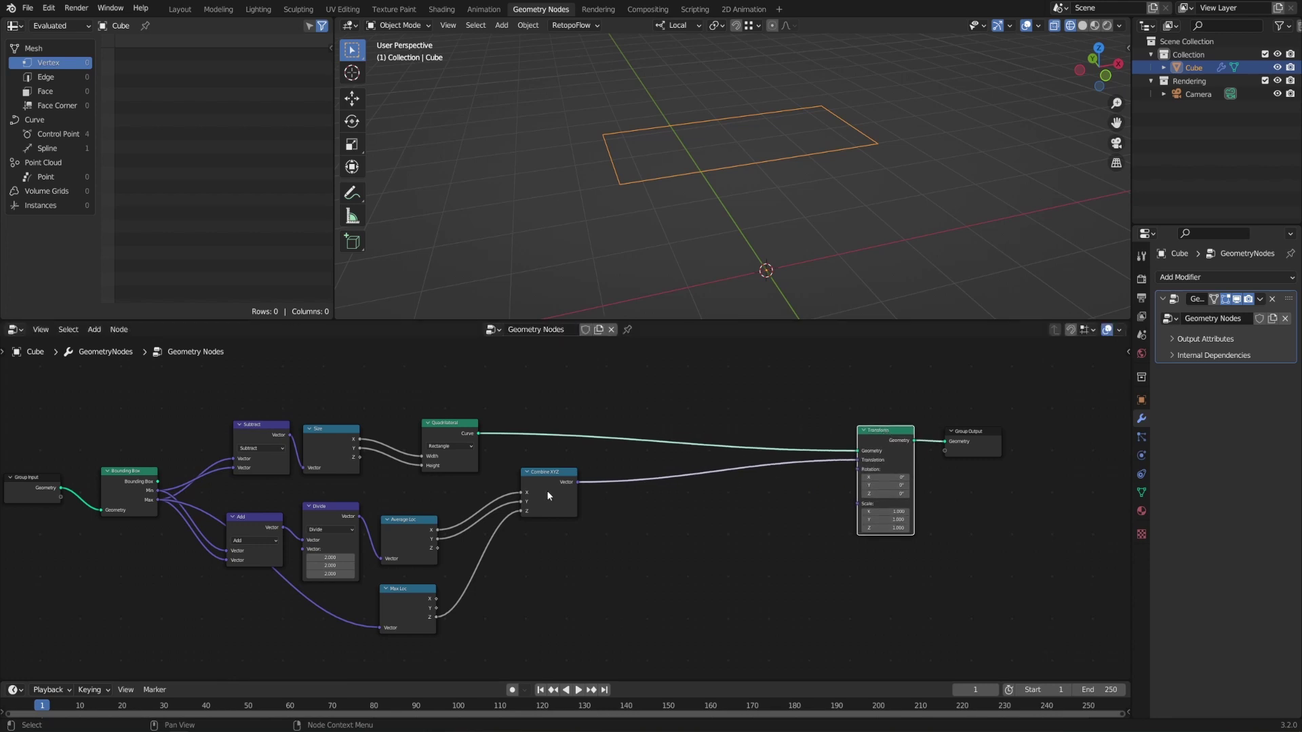
drag(548, 493, 545, 527)
middle_drag(487, 459, 535, 544)
scroll(535, 545, up, 3)
drag(488, 506, 488, 497)
scroll(624, 553, down, 2)
drag(319, 444, 614, 549)
middle_drag(575, 556, 585, 616)
key(g)
click(594, 494)
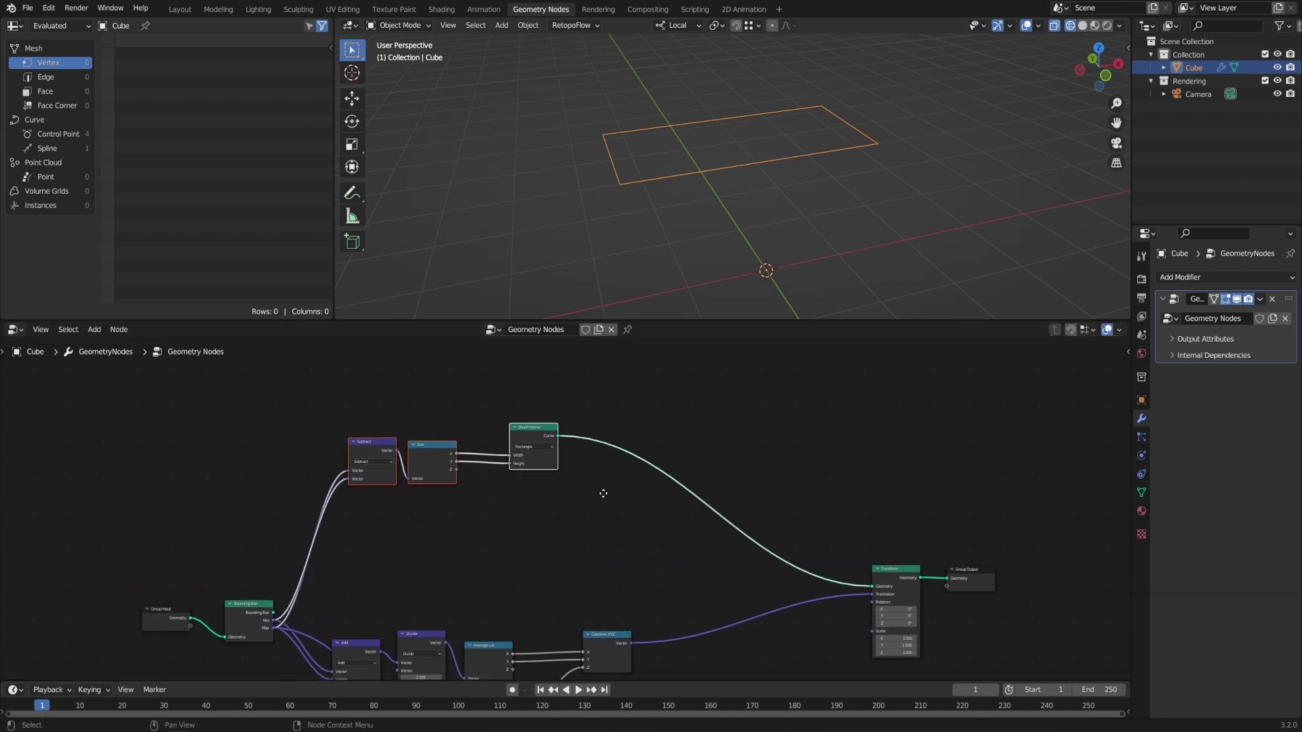
scroll(603, 493, up, 2)
Insert a Fillet Curve node into the Quadrilateral–Transform link.
click(617, 490)
key(shift+a)
mouse_move(617, 493)
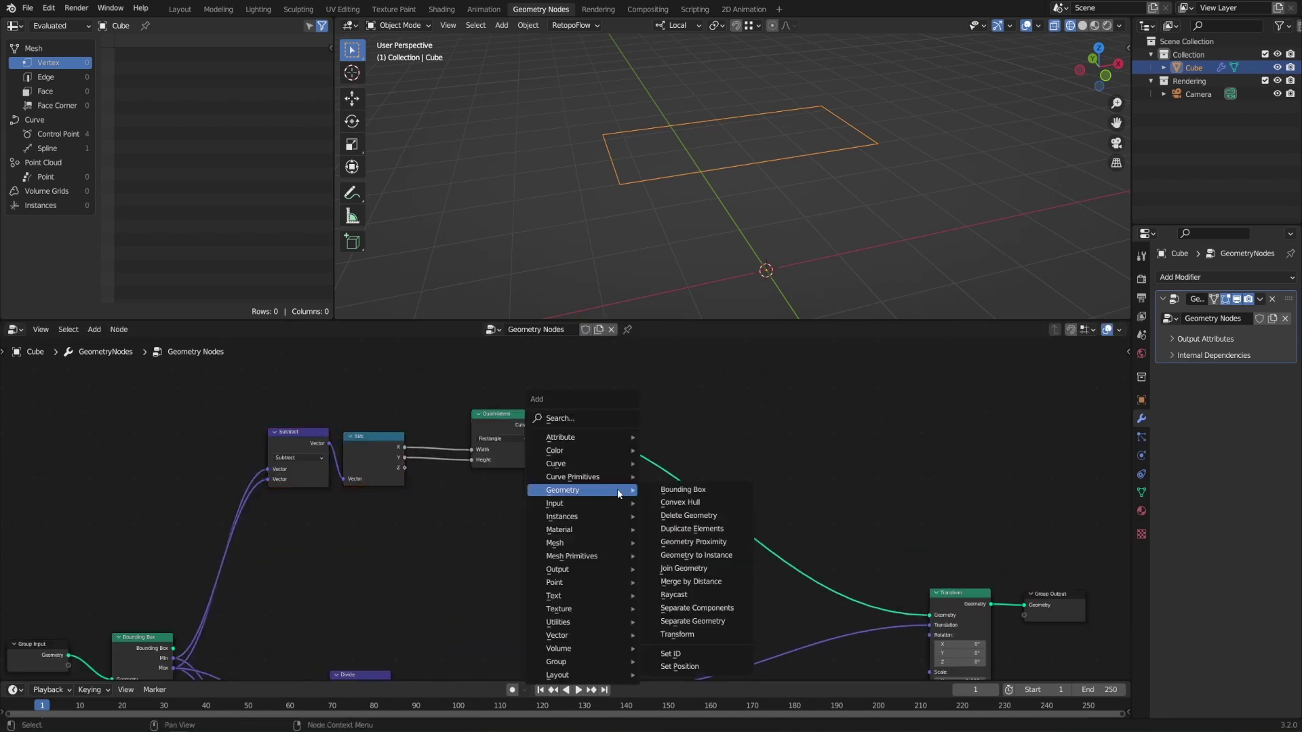
mouse_move(607, 468)
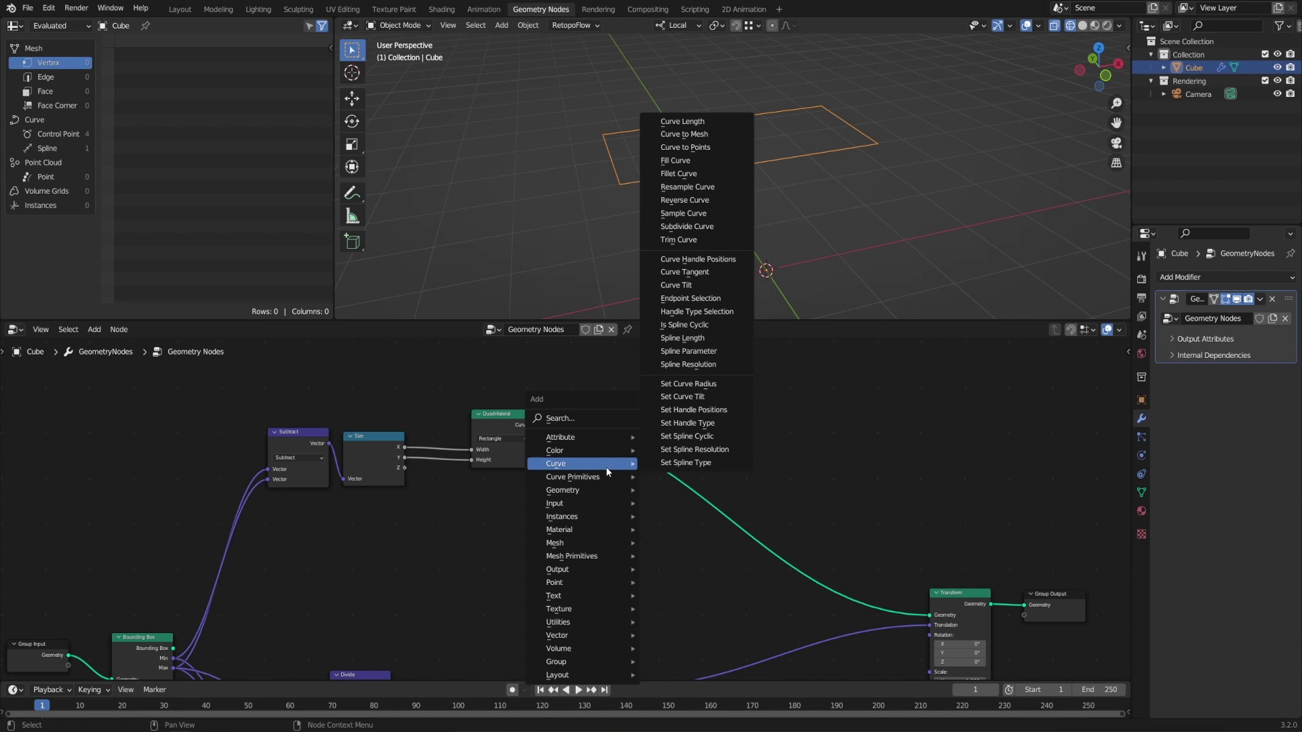
click(678, 173)
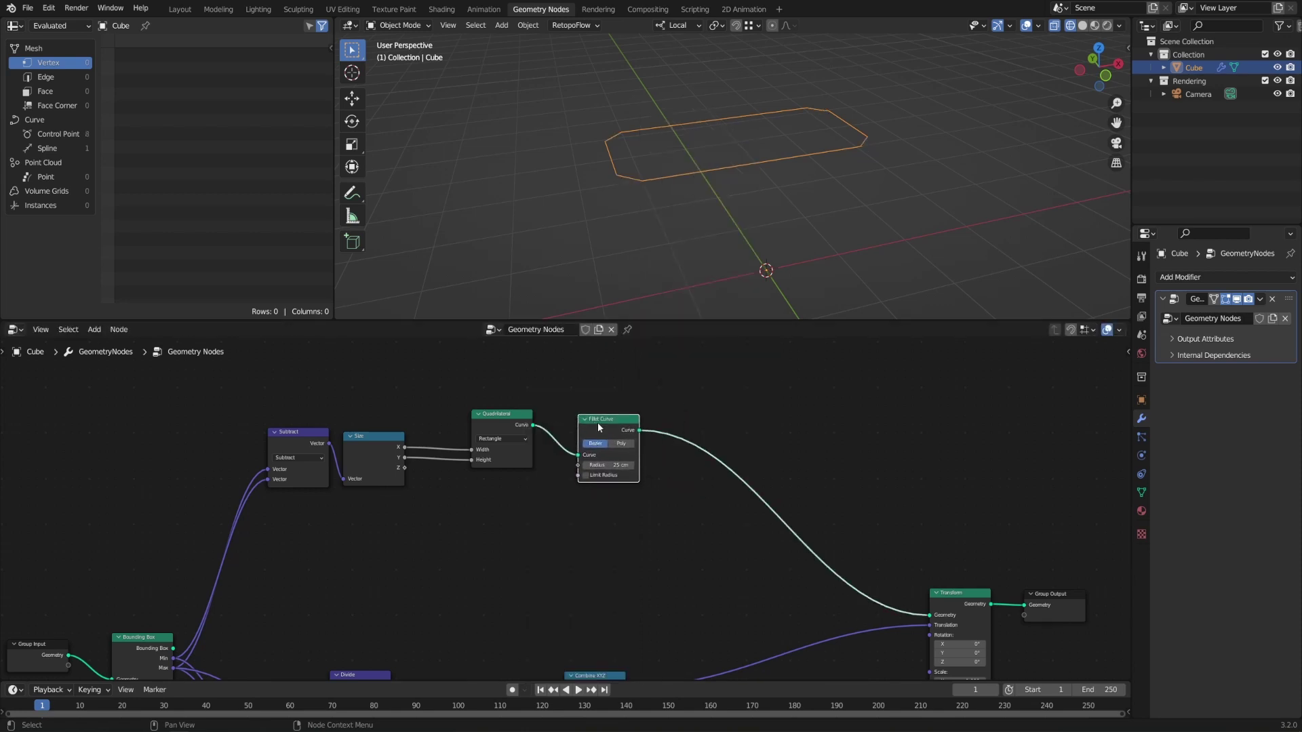
click(572, 406)
scroll(690, 493, up, 2)
Set the fillet to Poly with Count 16, Radius 1.17 m and Limit Radius.
mouse_move(615, 435)
mouse_down()
mouse_move(668, 435)
mouse_move(606, 422)
mouse_up()
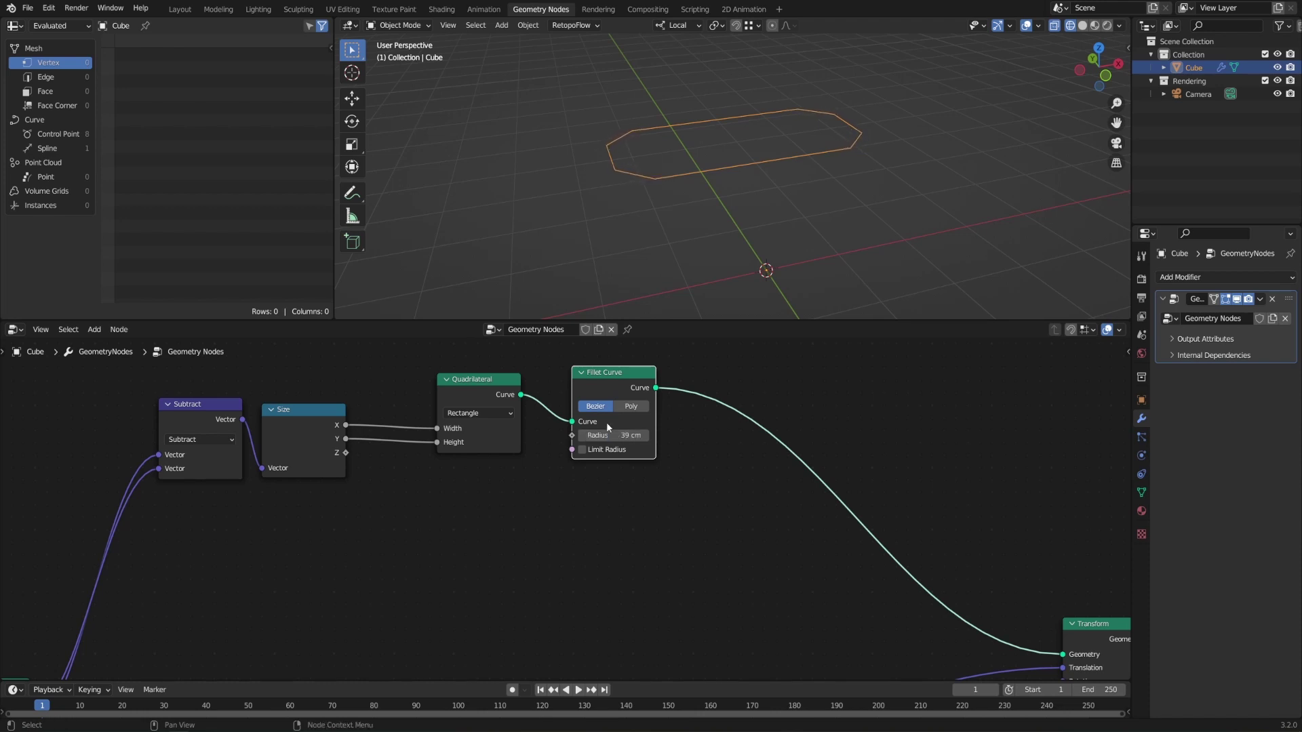
click(640, 407)
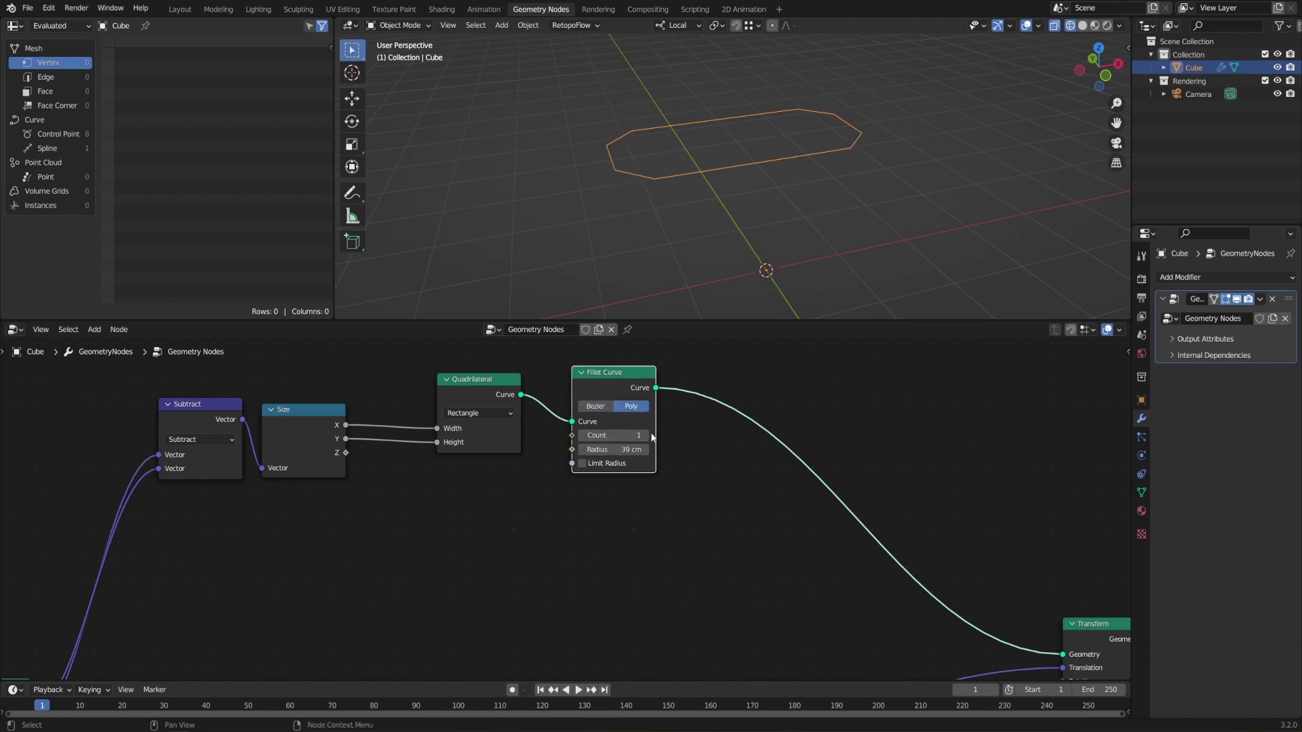
click(645, 438)
click(645, 438)
click(646, 438)
click(646, 438)
click(646, 439)
click(646, 438)
click(645, 438)
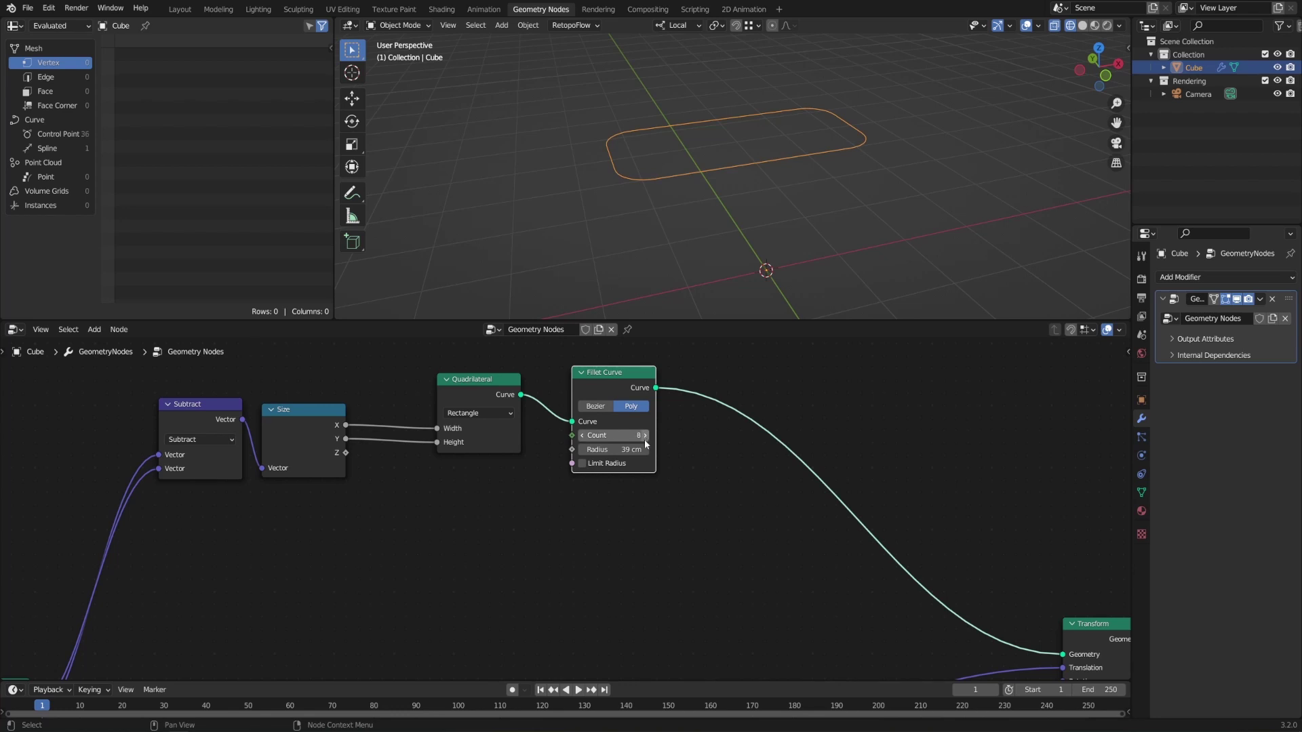
click(611, 439)
key(Return)
middle_drag(619, 245, 653, 282)
mouse_move(611, 450)
shift+mouse_down()
mouse_move(654, 449)
mouse_move(600, 450)
mouse_move(641, 449)
mouse_move(603, 449)
mouse_move(627, 450)
shift+mouse_up()
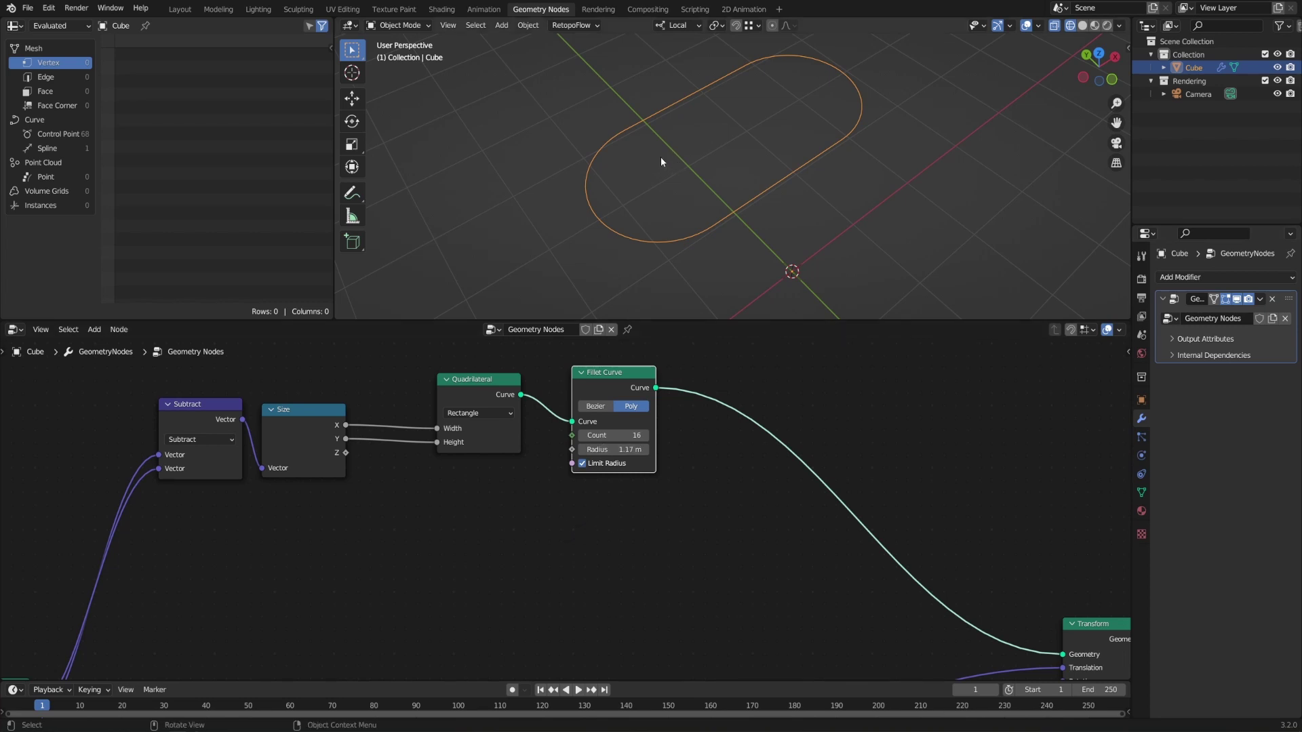
middle_drag(660, 156, 763, 165)
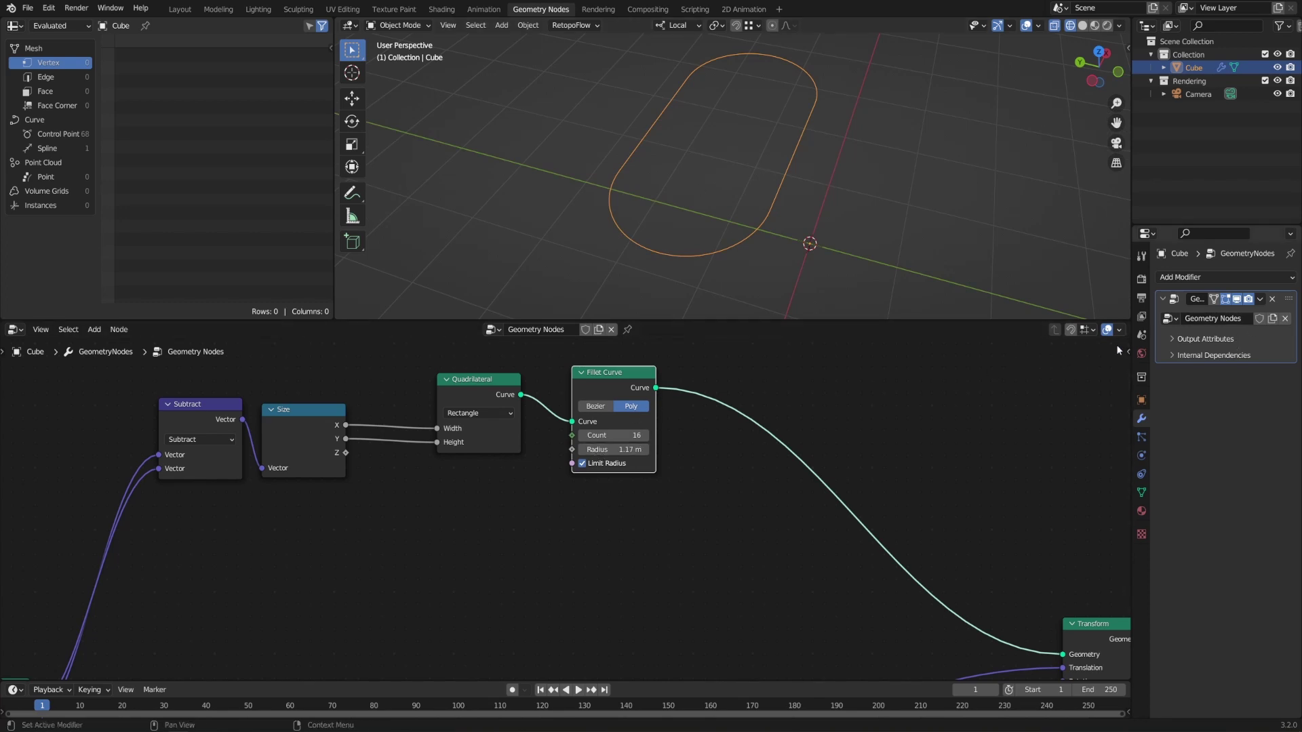
Duplicate the Group Input node and place the copy beside Fillet Curve.
middle_drag(493, 510, 562, 507)
scroll(522, 514, down, 5)
middle_drag(366, 593, 537, 476)
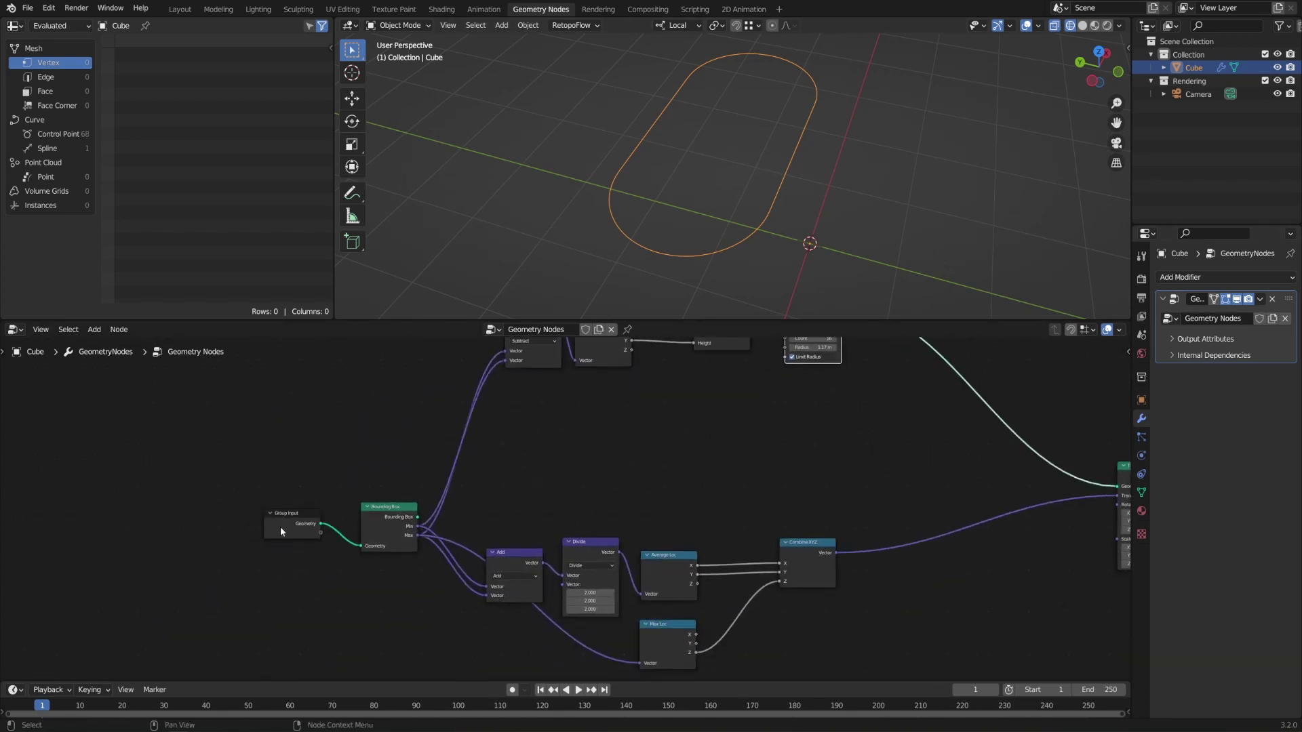
drag(281, 532, 257, 532)
middle_drag(325, 535, 313, 566)
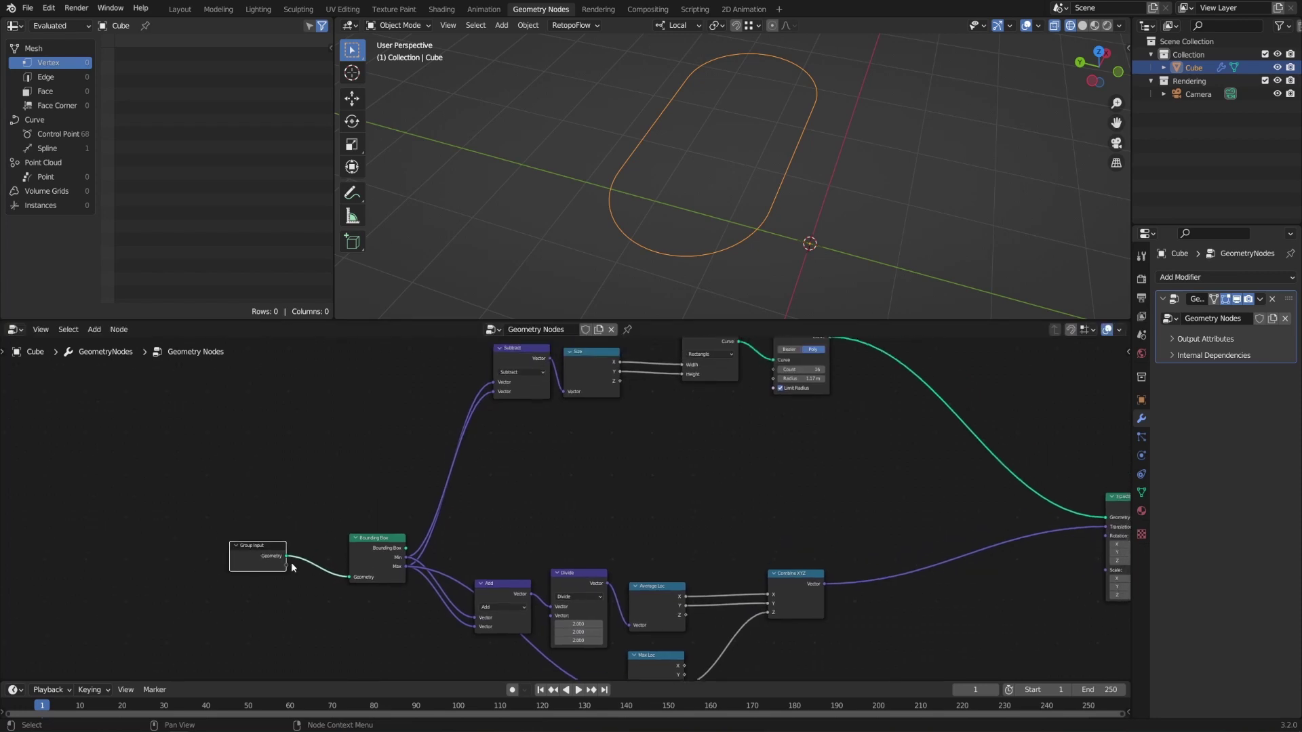
drag(291, 567, 762, 393)
key(shift+d)
click(687, 412)
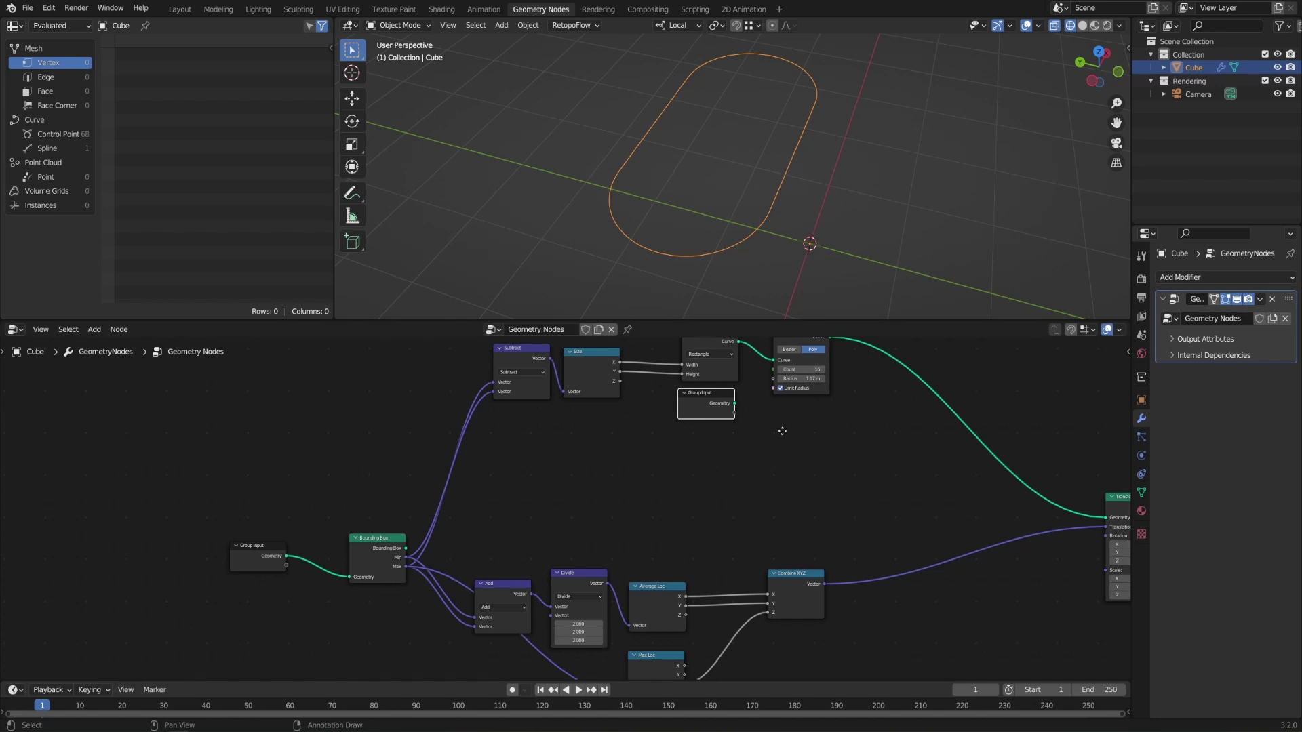
Link the copy's empty socket to Fillet Radius and set the modifier Radius to 18 cm.
middle_drag(782, 431, 631, 496)
scroll(583, 518, up, 8)
drag(479, 431, 396, 470)
middle_drag(606, 456, 583, 532)
scroll(583, 532, up, 2)
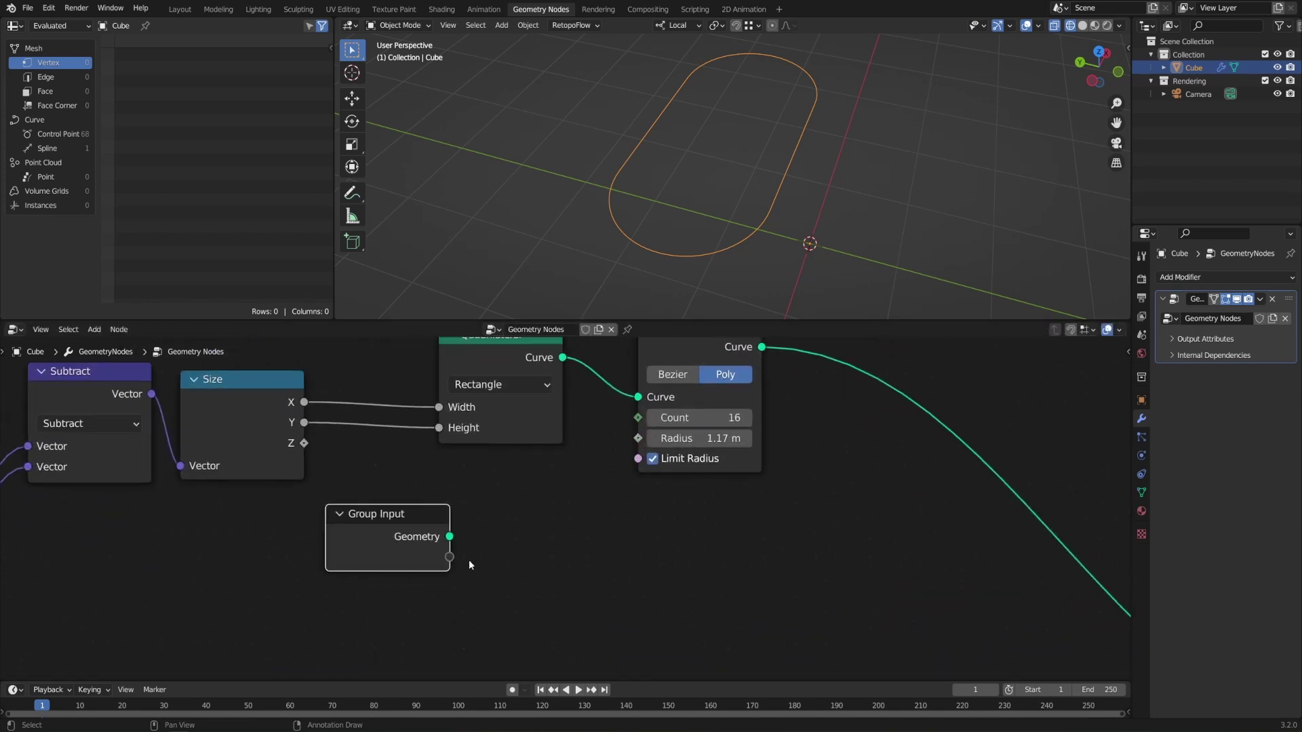
drag(457, 547, 648, 438)
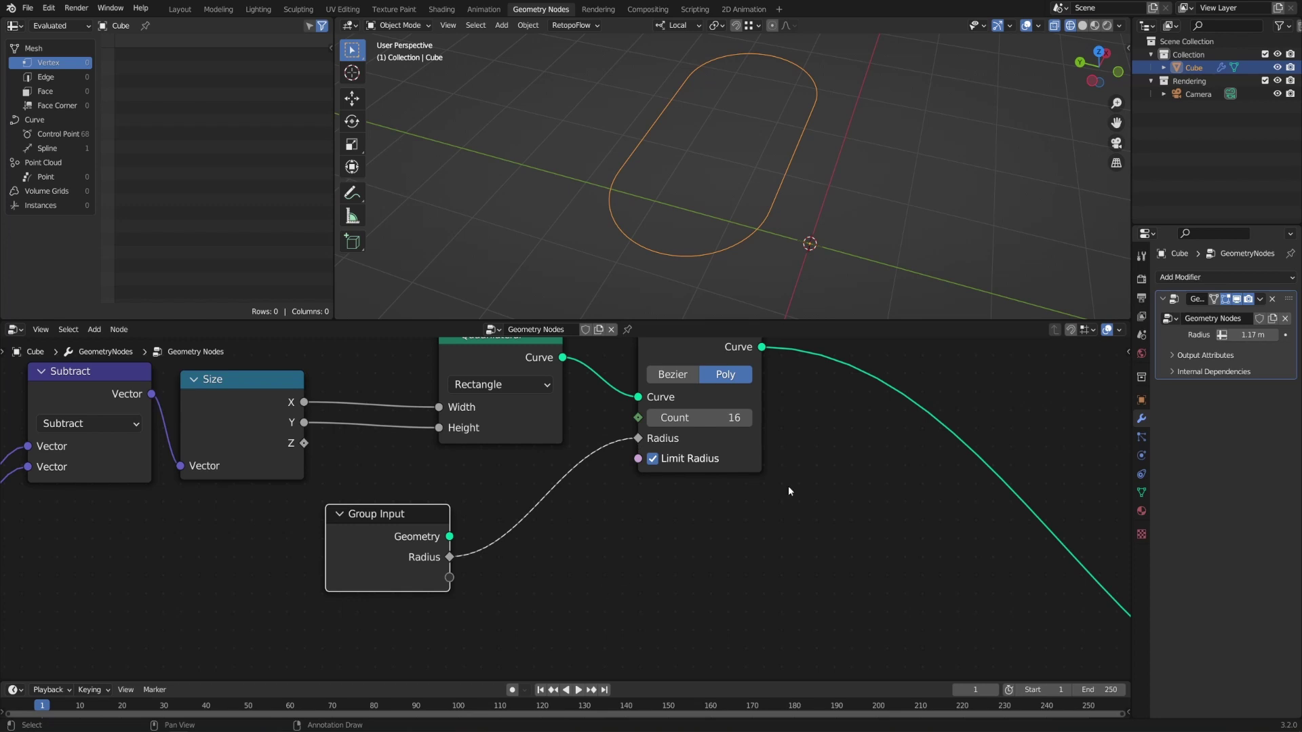
drag(1253, 335, 1206, 335)
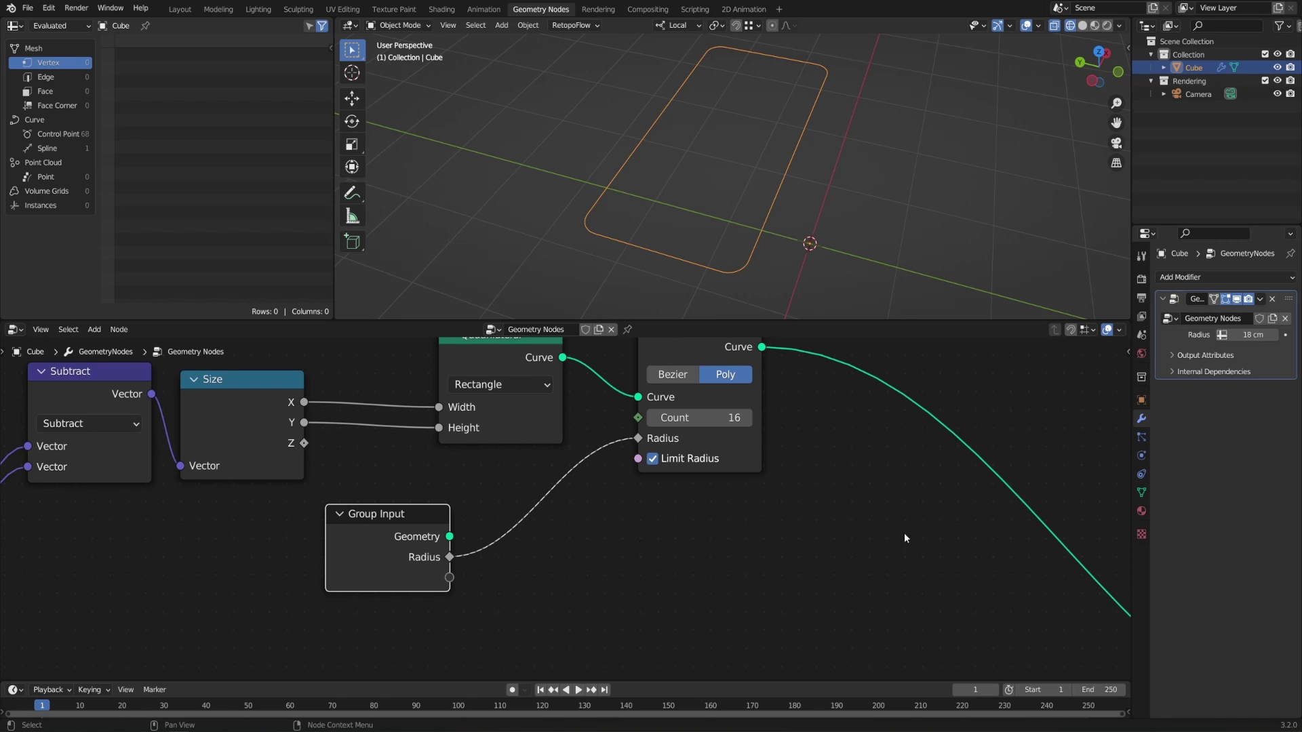
Unlink the Radius input from the fillet and delete it from the Group inputs in the sidebar.
key(n)
click(1124, 442)
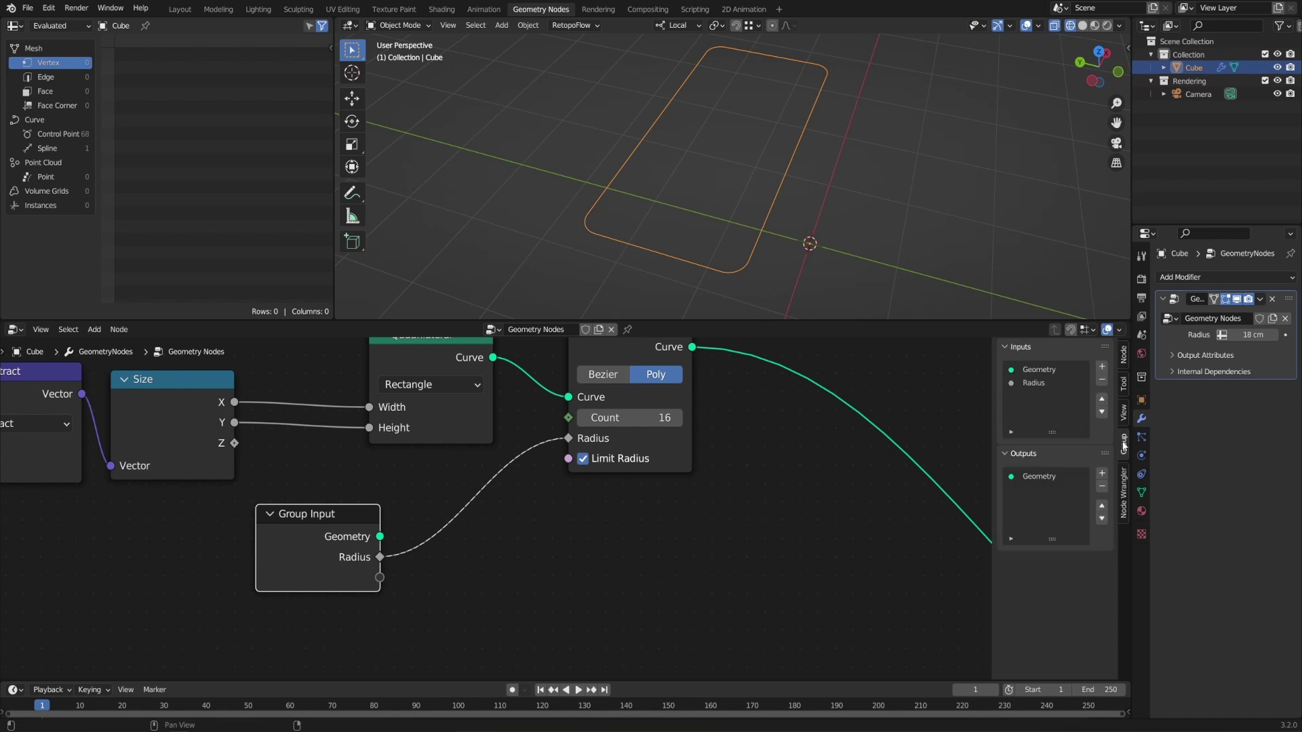
click(1037, 382)
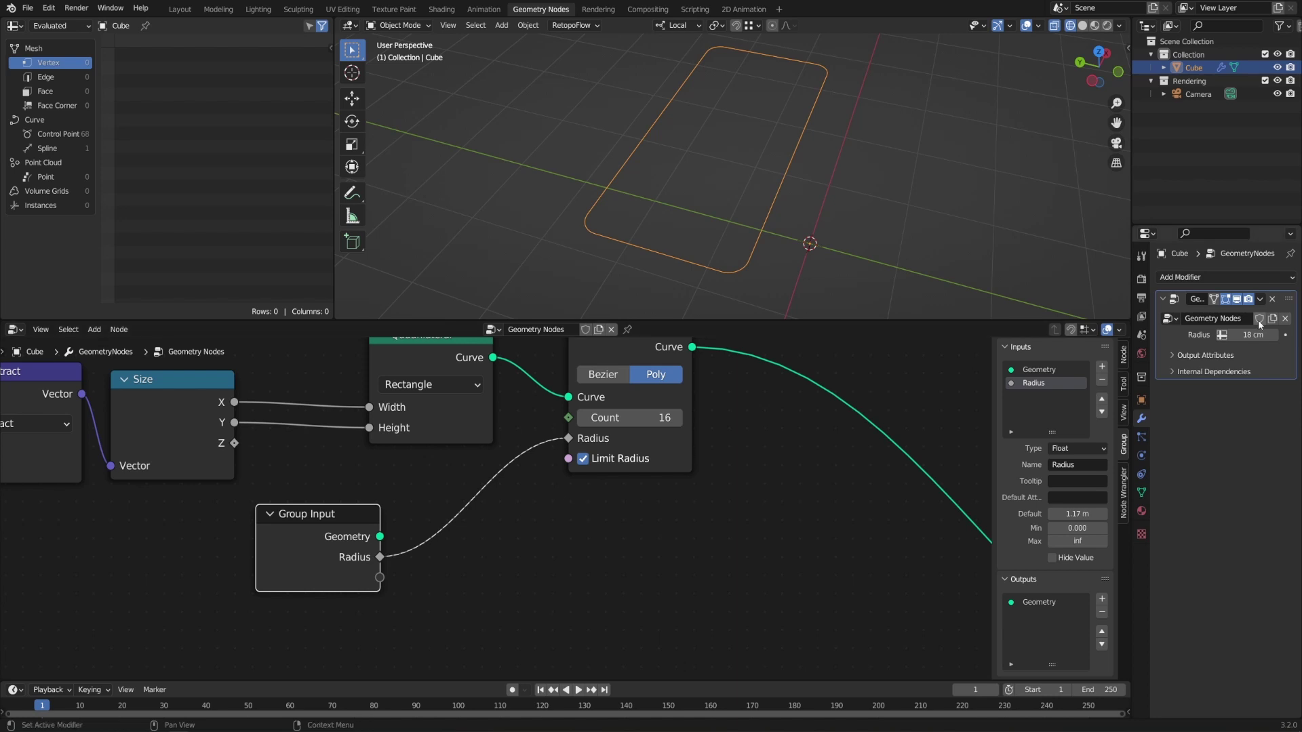
click(561, 444)
drag(561, 440, 497, 518)
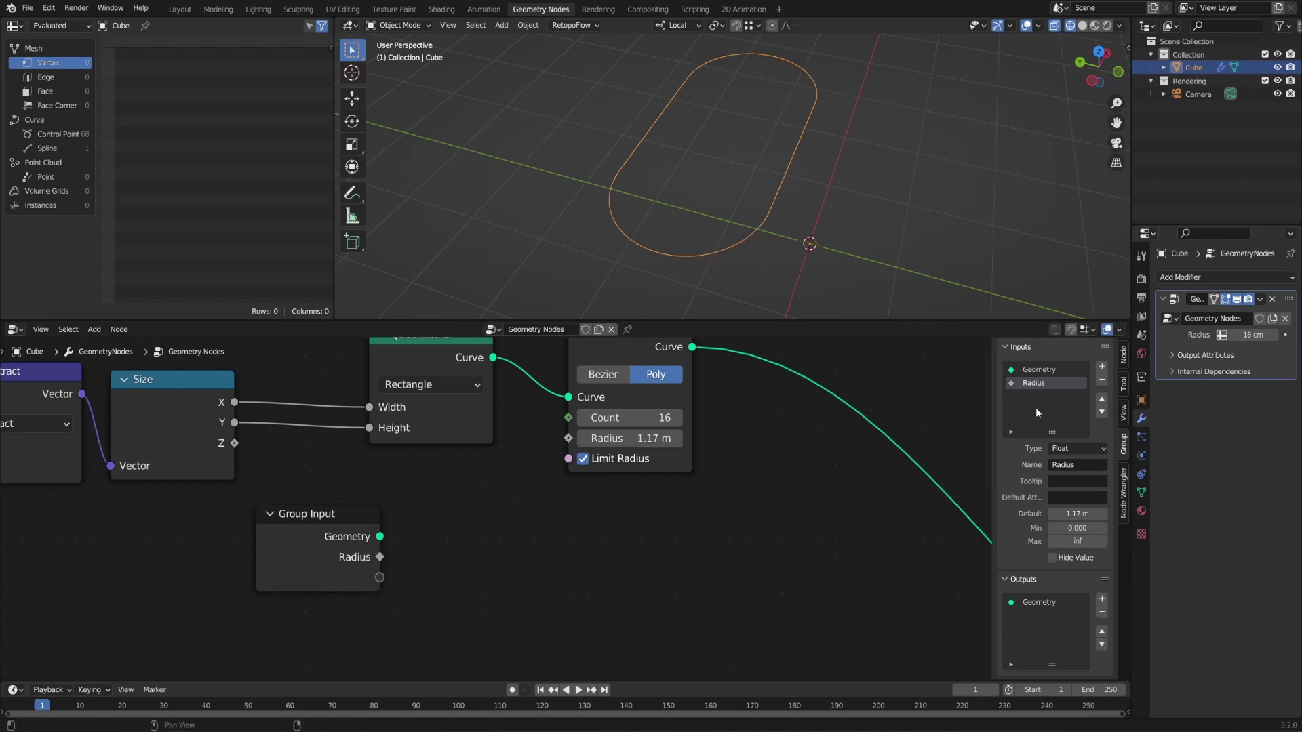
click(1103, 380)
middle_drag(594, 580, 633, 552)
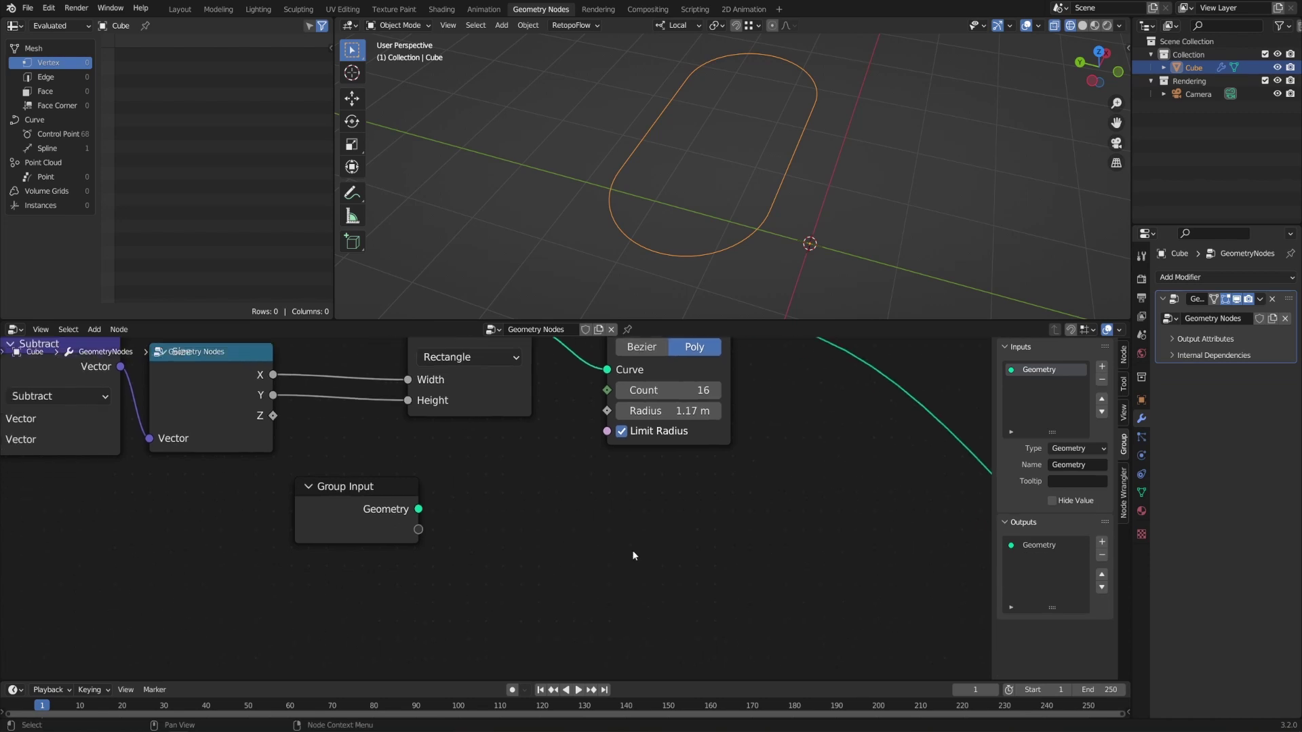
Create a 0–1 Fac group input by linking a temporary MixRGB Fac to Group Input, then delete the Mix.
drag(343, 526, 289, 539)
key(shift+a)
mouse_move(567, 535)
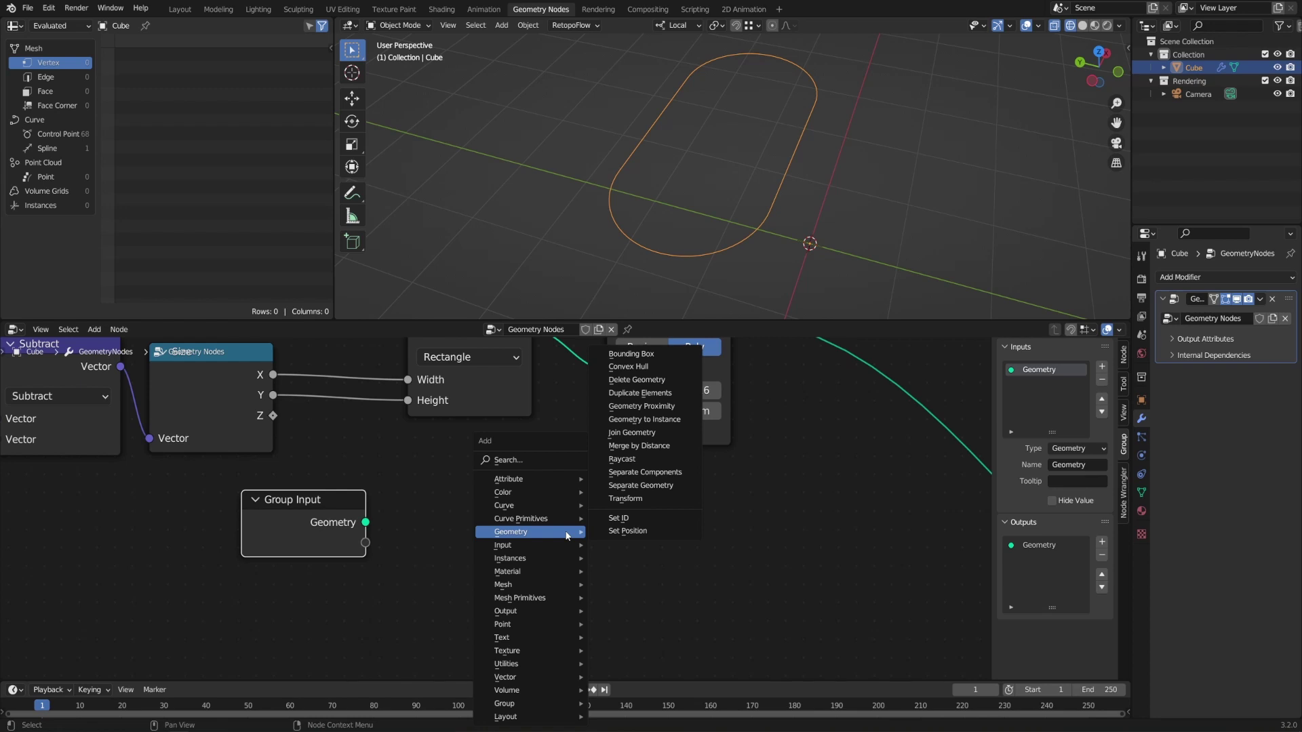
mouse_move(549, 498)
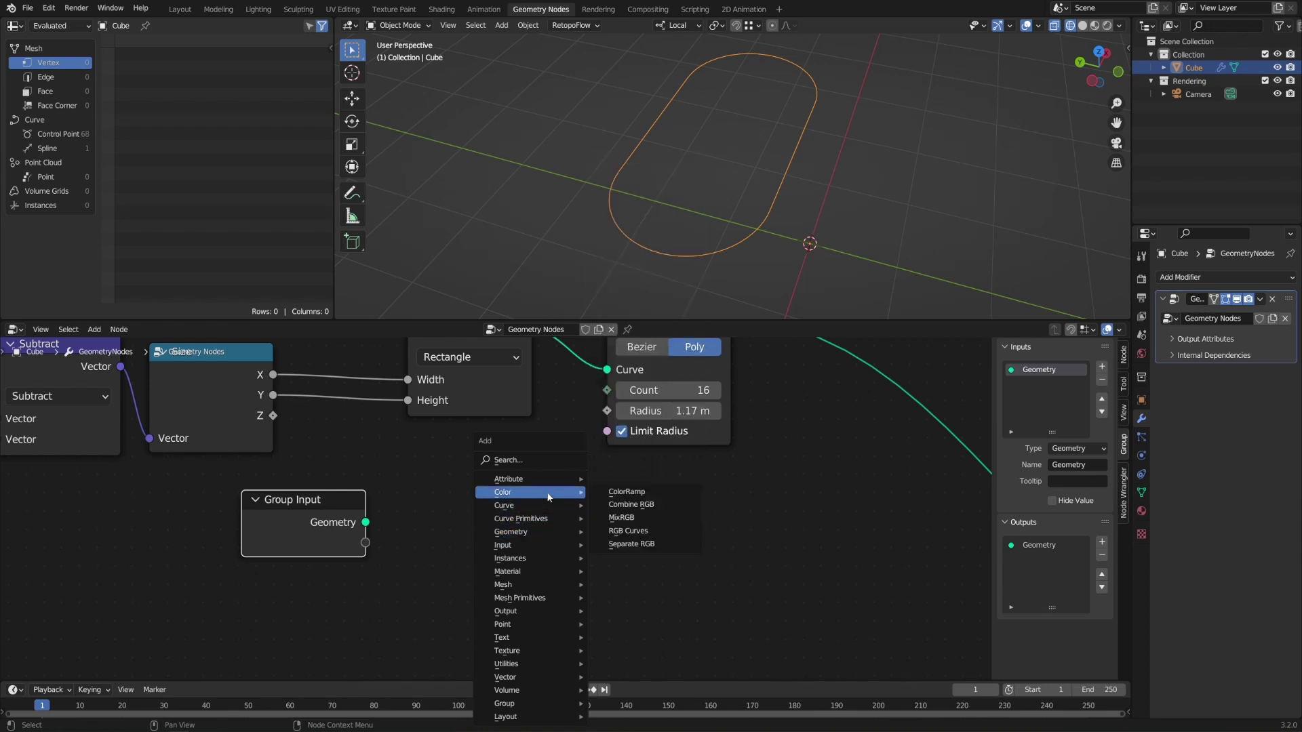
click(621, 517)
click(641, 521)
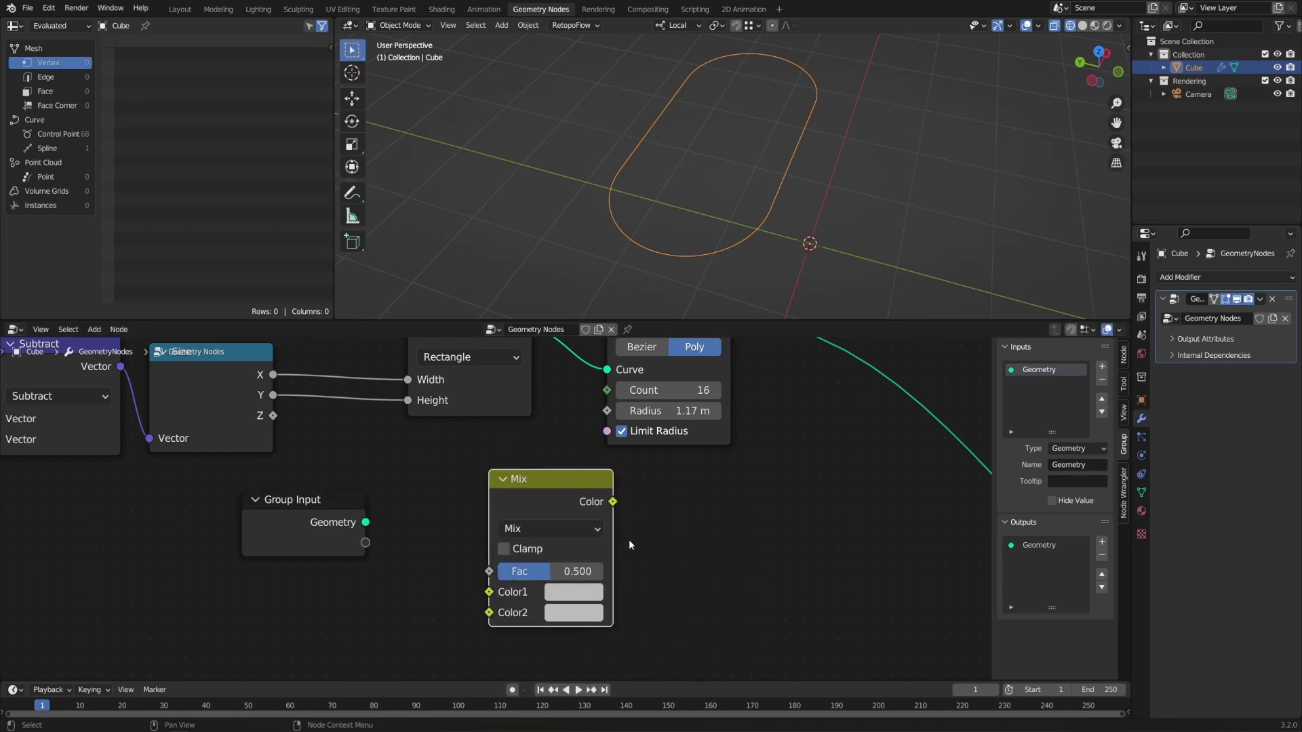
drag(581, 572, 366, 542)
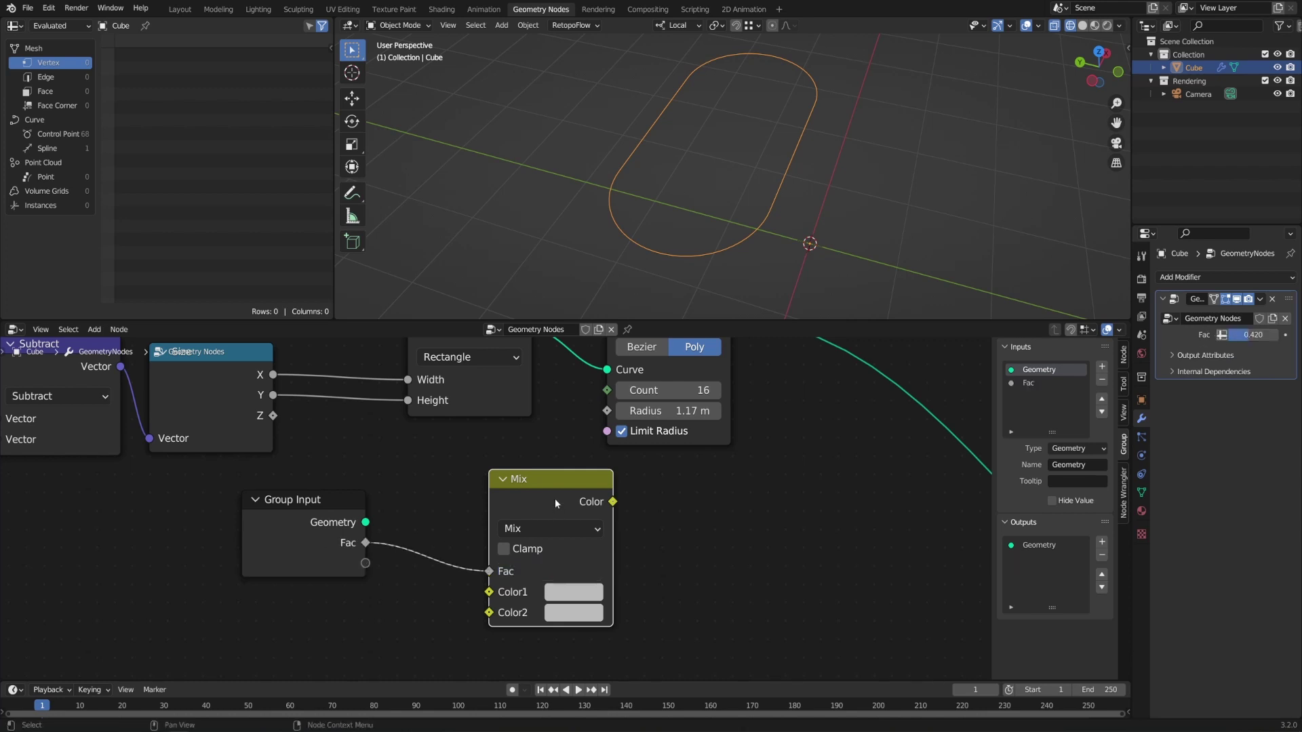
key(x)
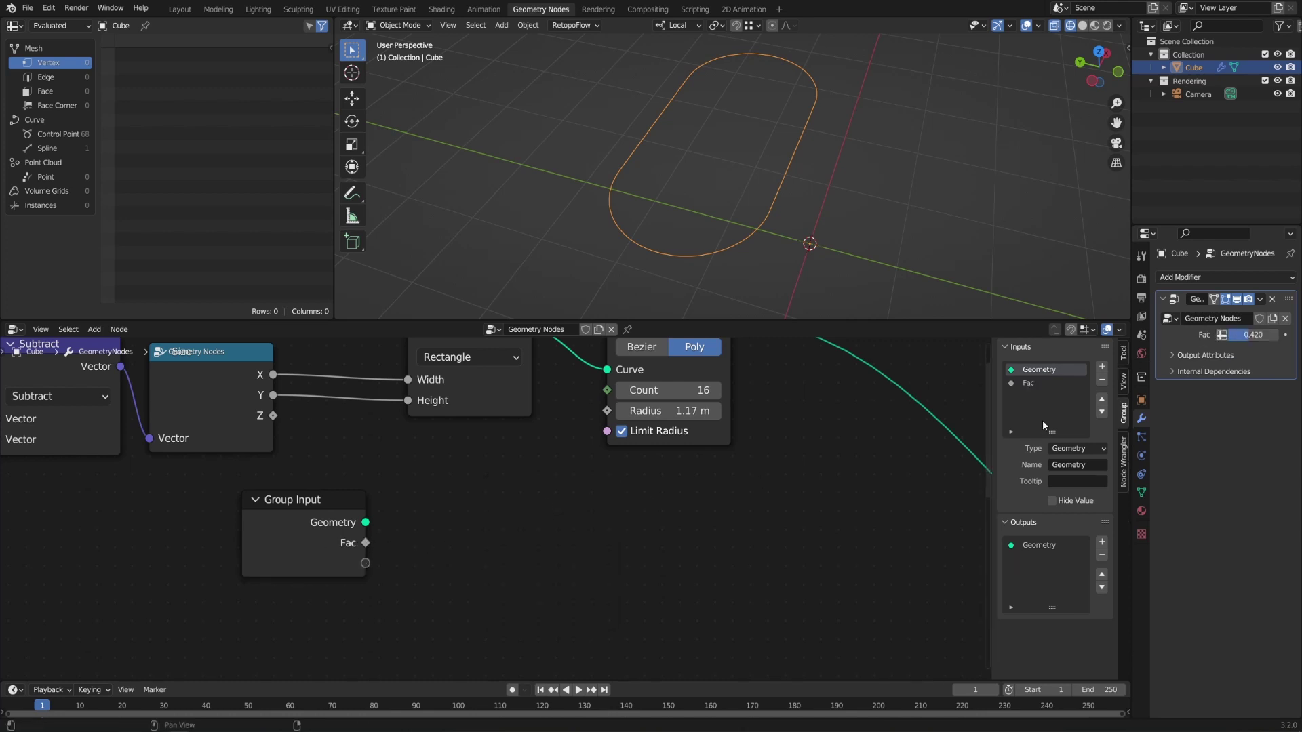
mouse_move(1249, 335)
mouse_down()
mouse_move(1228, 335)
mouse_move(1278, 335)
mouse_move(1229, 335)
mouse_move(1250, 335)
mouse_up()
click(1031, 384)
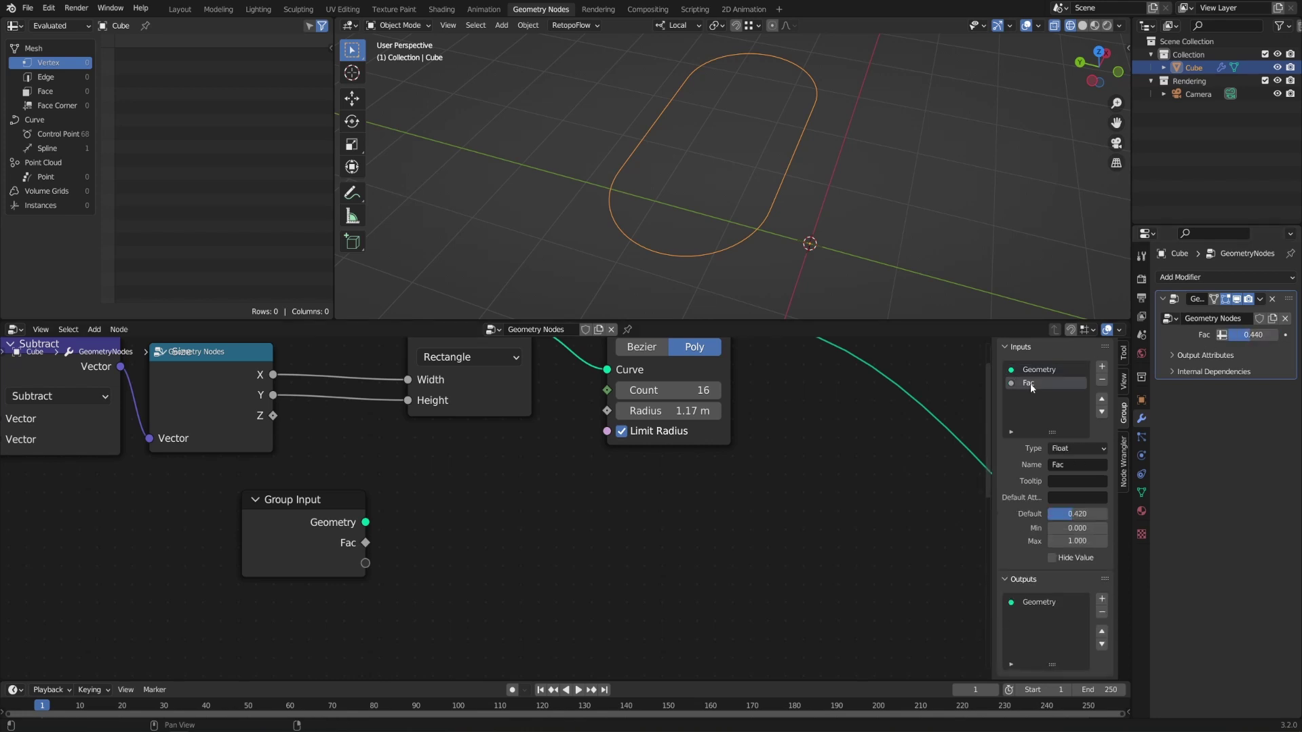
Rename the Fac input 'Roundness' and link it to the Fillet Curve Radius.
text(Roundness)
key(Return)
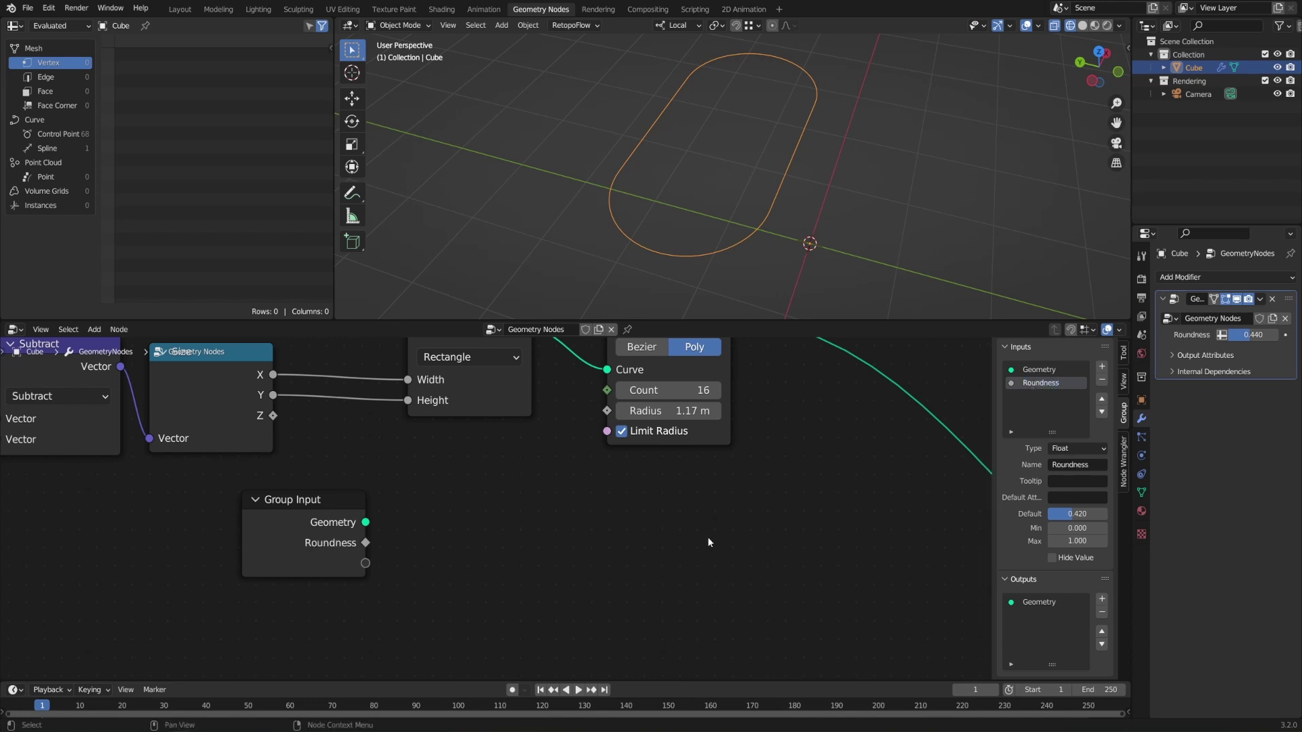
drag(365, 543, 620, 408)
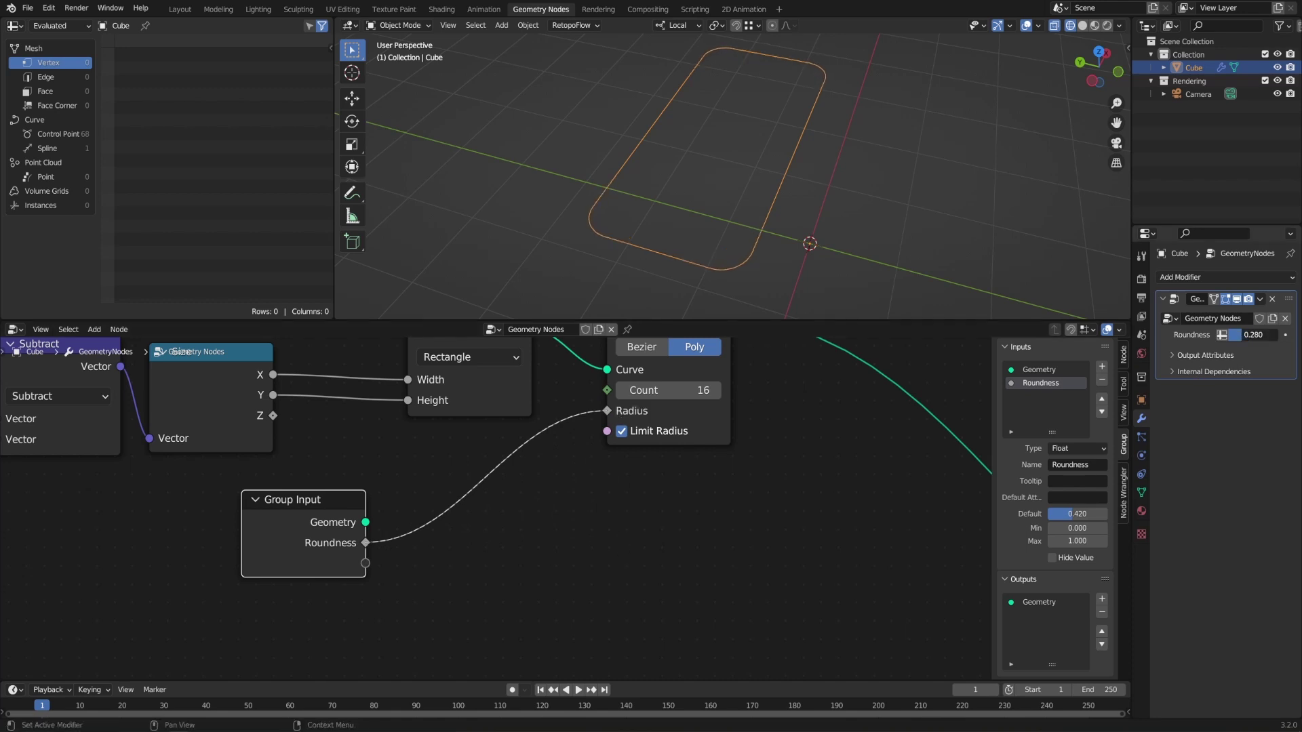
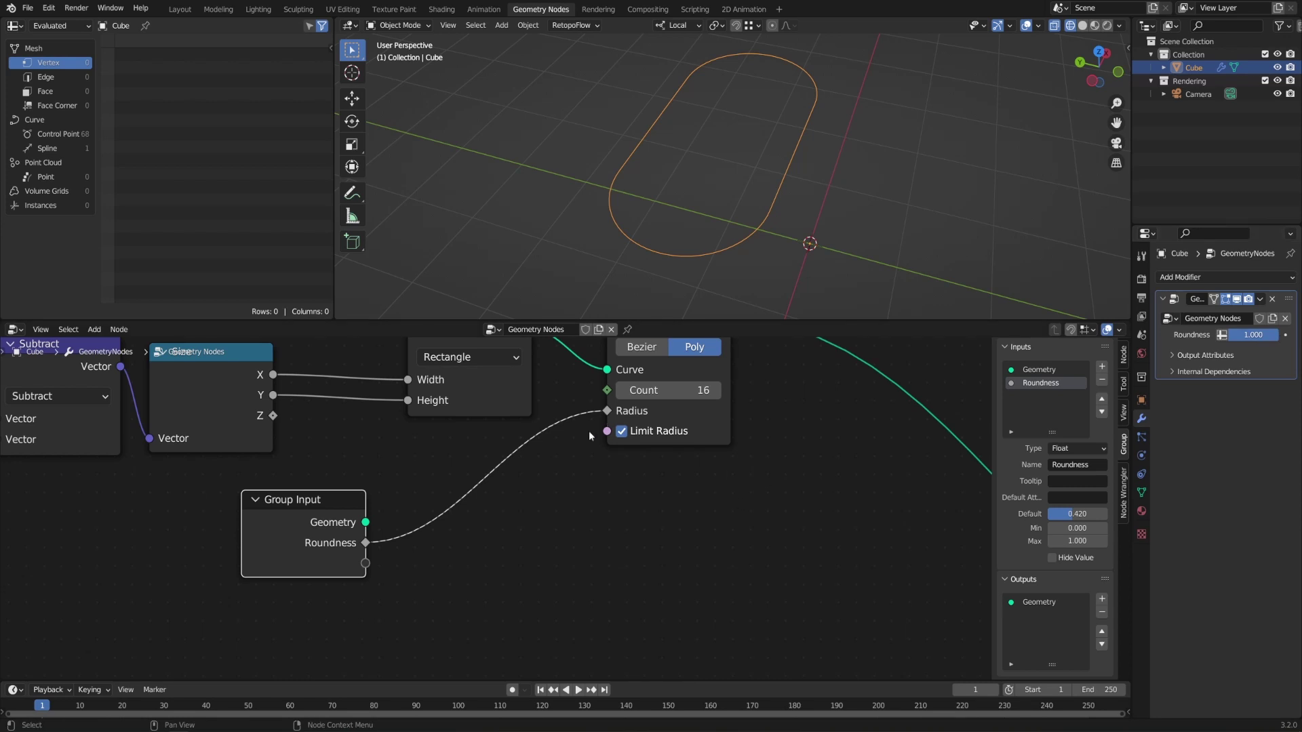
Stretch the box by moving its right face along X in Edit Mode to test the outline.
scroll(628, 502, down, 3)
drag(602, 445, 734, 428)
key(Tab)
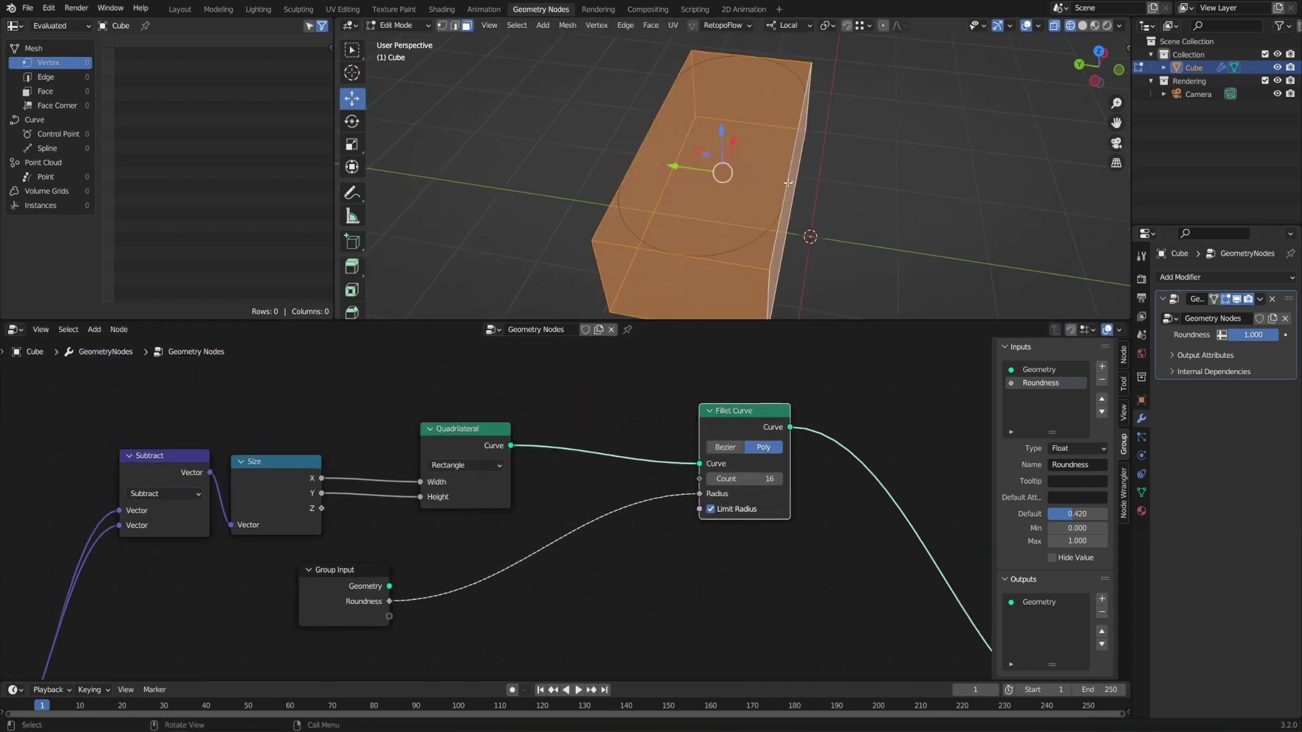
click(787, 183)
key(g)
key(x)
key(x)
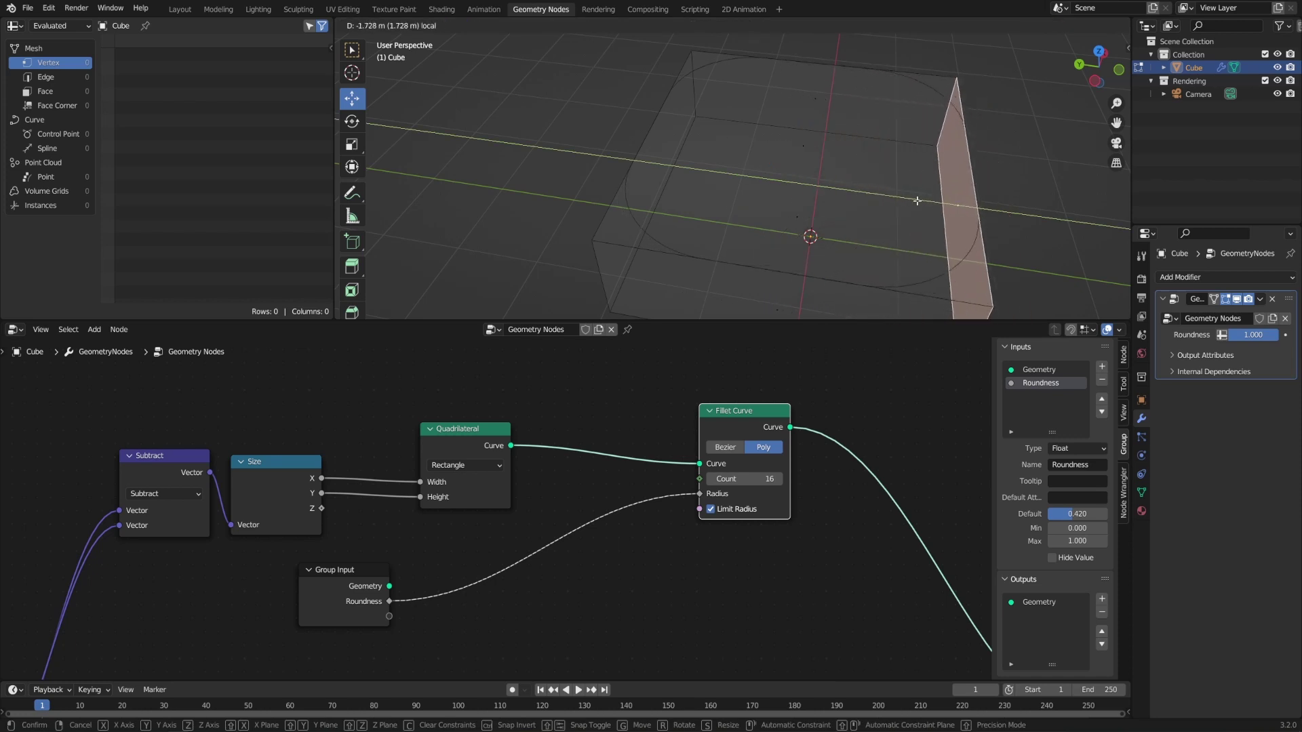
click(891, 198)
key(Tab)
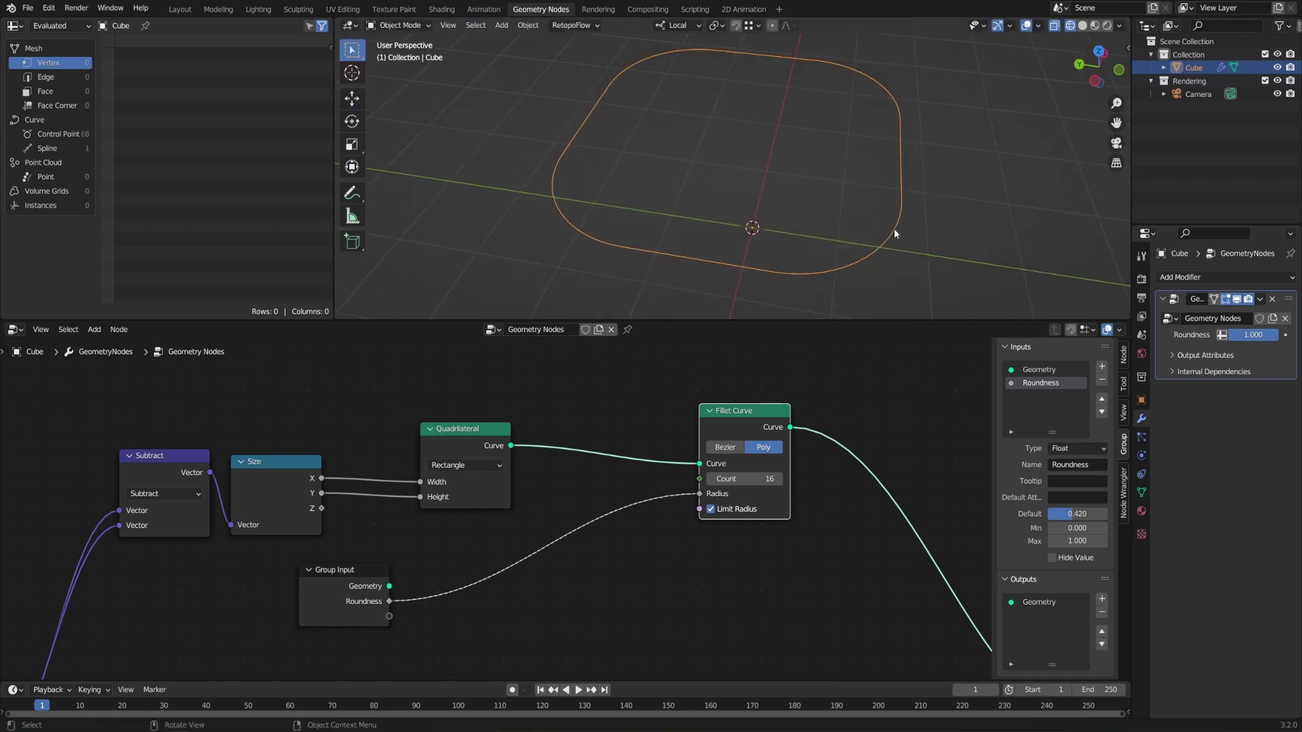
Shrink the box back along X, then reposition the Group Input node.
key(Tab)
key(g)
key(x)
key(x)
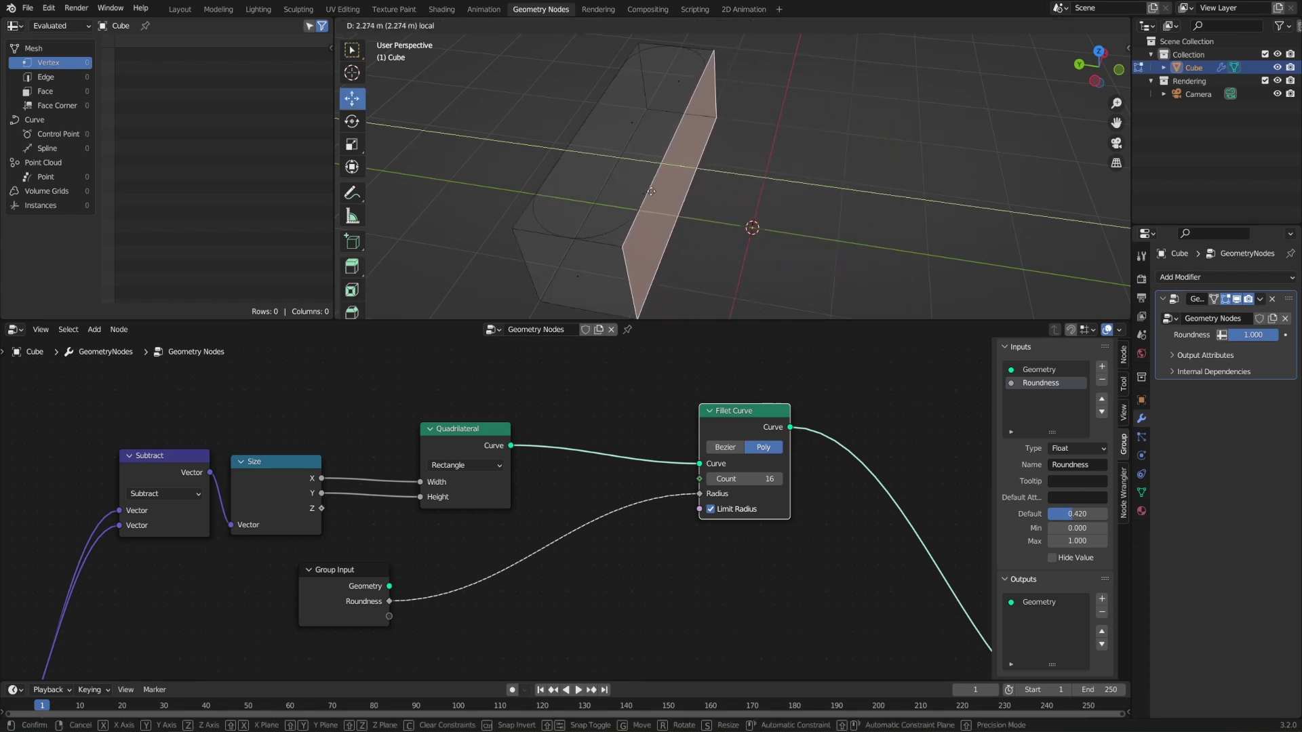
click(701, 201)
middle_drag(700, 201, 728, 183)
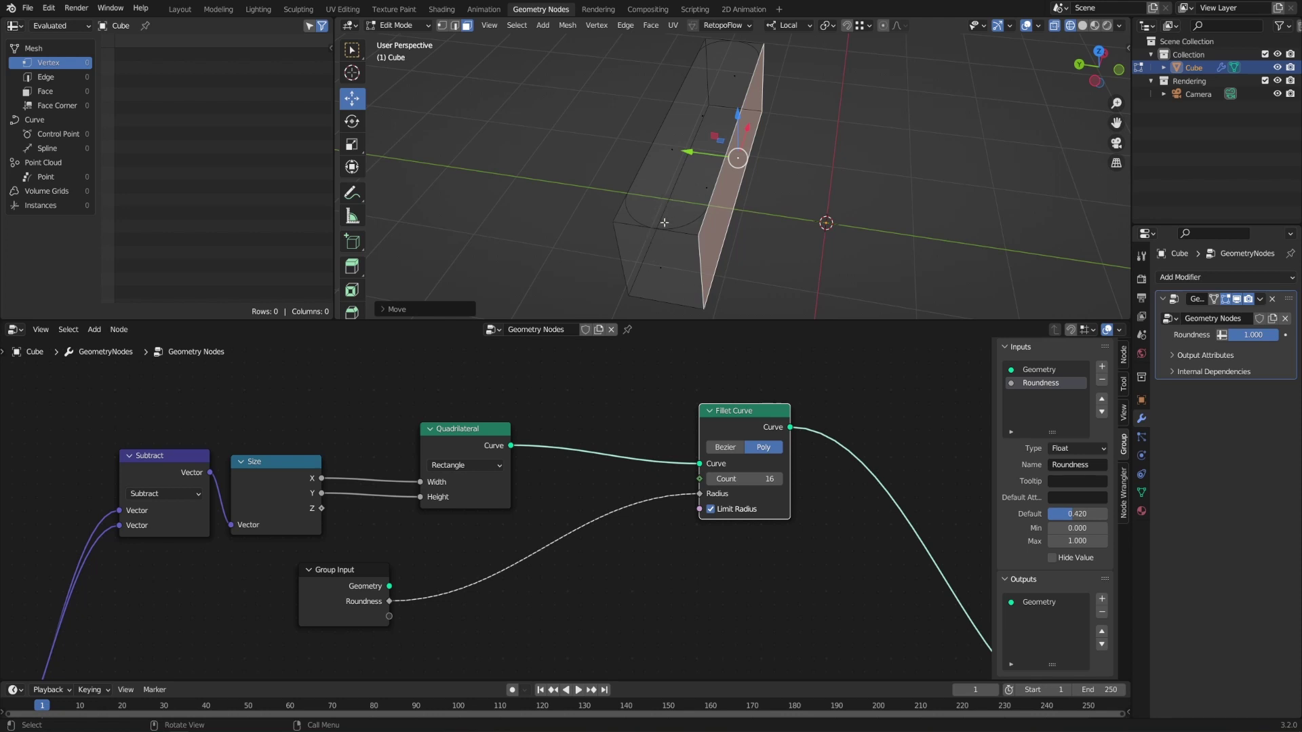
drag(339, 614, 476, 611)
Add a Minimum math node fed by the Size X output.
drag(465, 448, 488, 371)
middle_drag(372, 499, 390, 523)
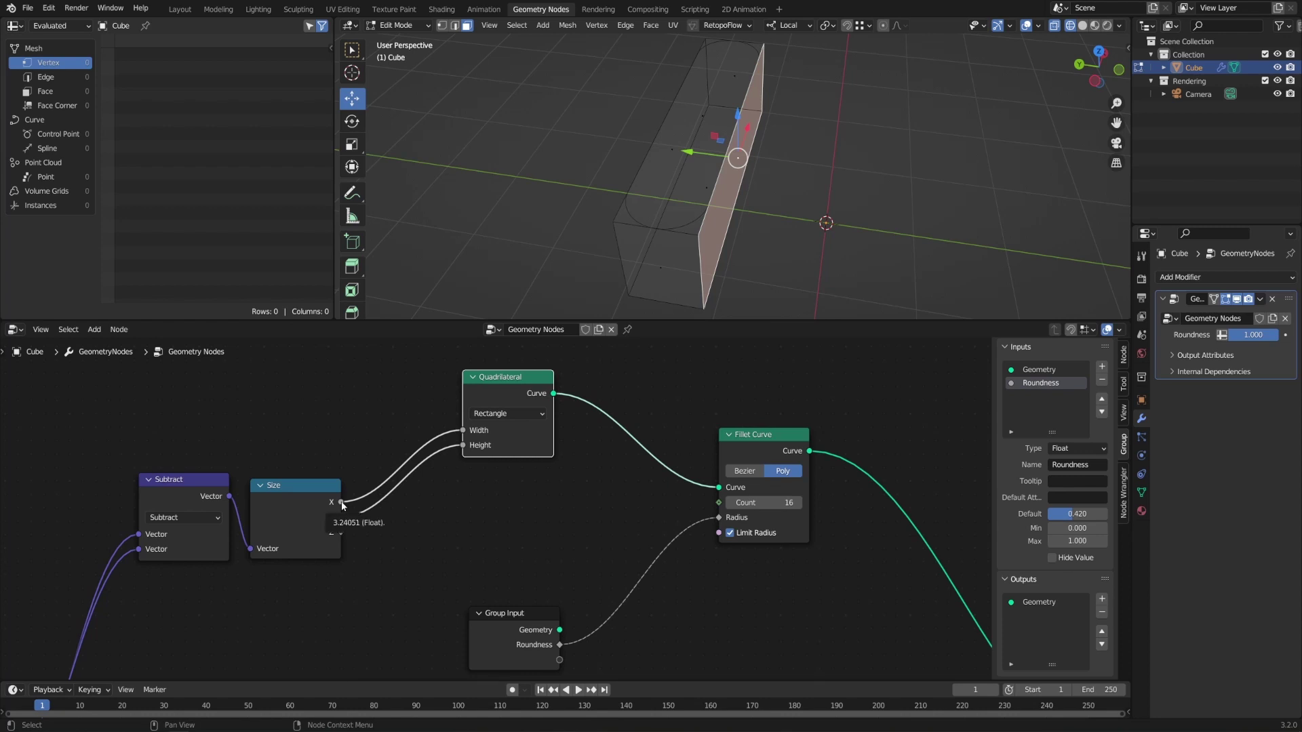
drag(340, 502, 454, 502)
text(minim)
key(Return)
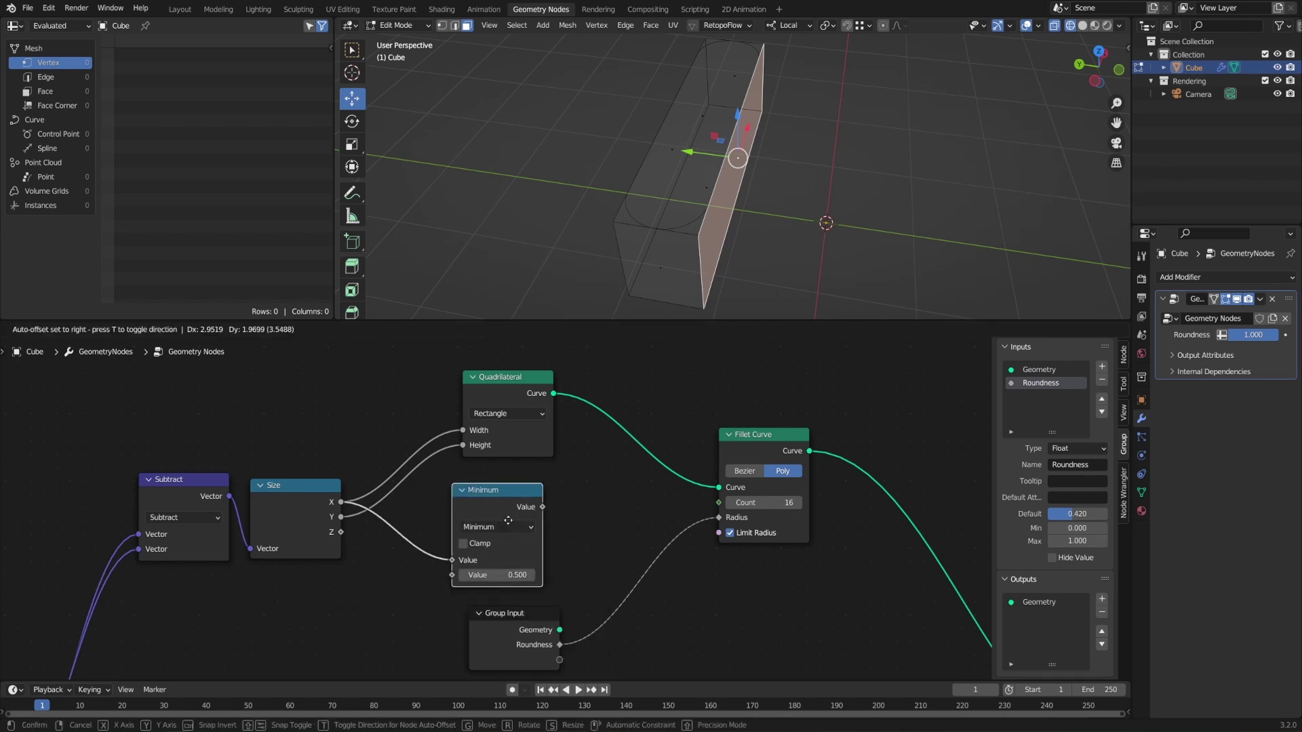
click(454, 529)
Link Size Y into Minimum, drive the Fillet Curve Radius with it, and disable Limit Radius.
drag(342, 519, 467, 567)
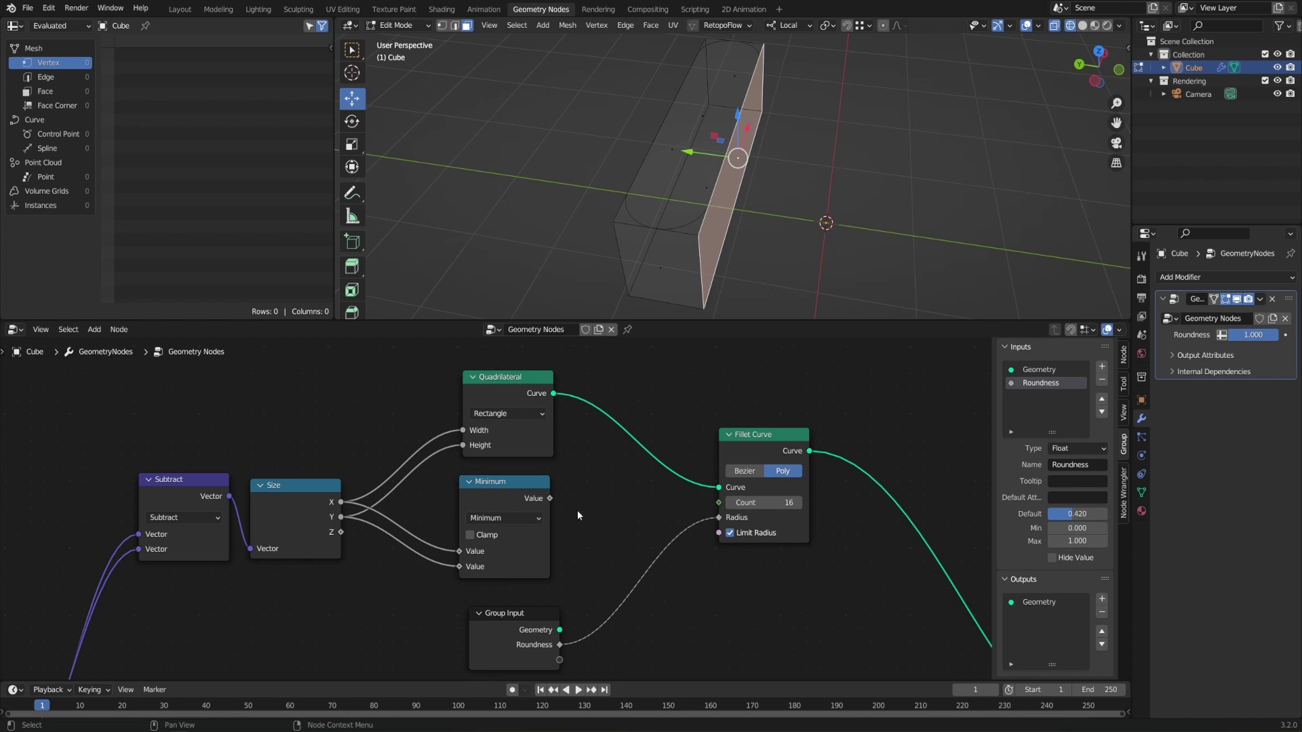
drag(550, 499, 722, 520)
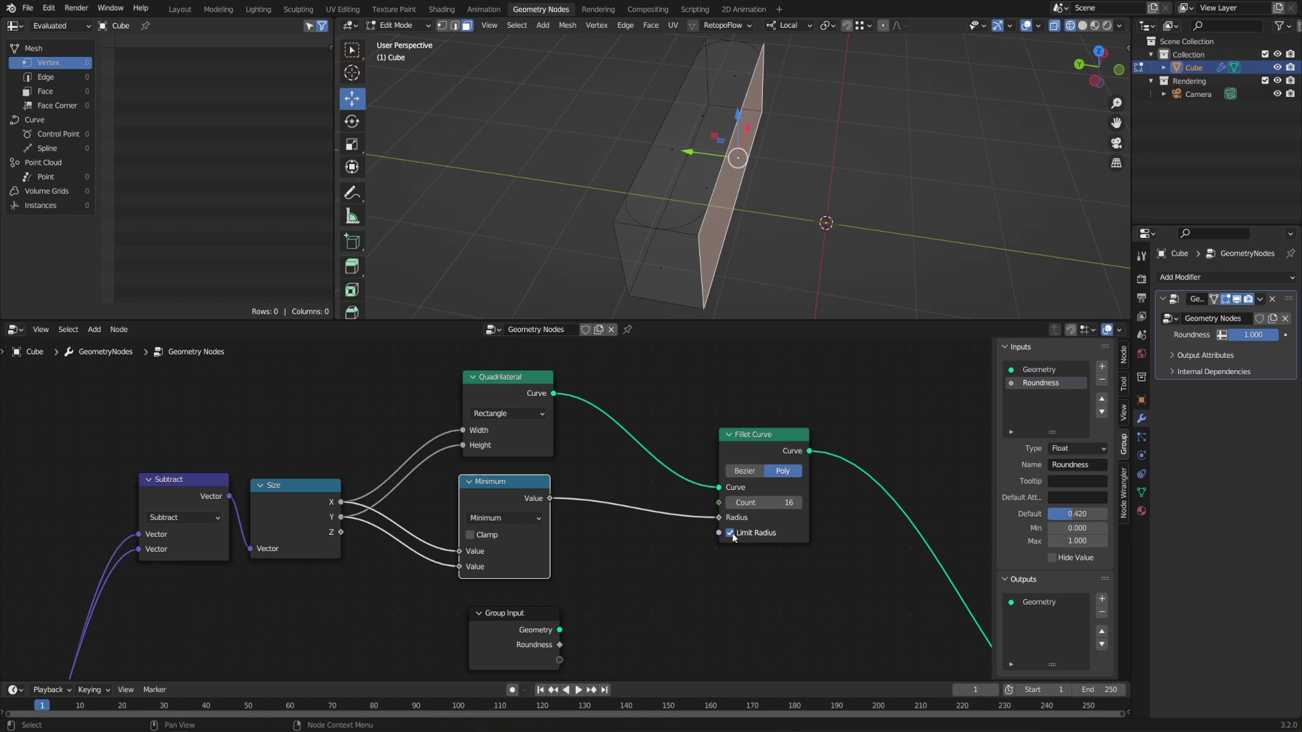
click(730, 533)
drag(759, 449, 873, 449)
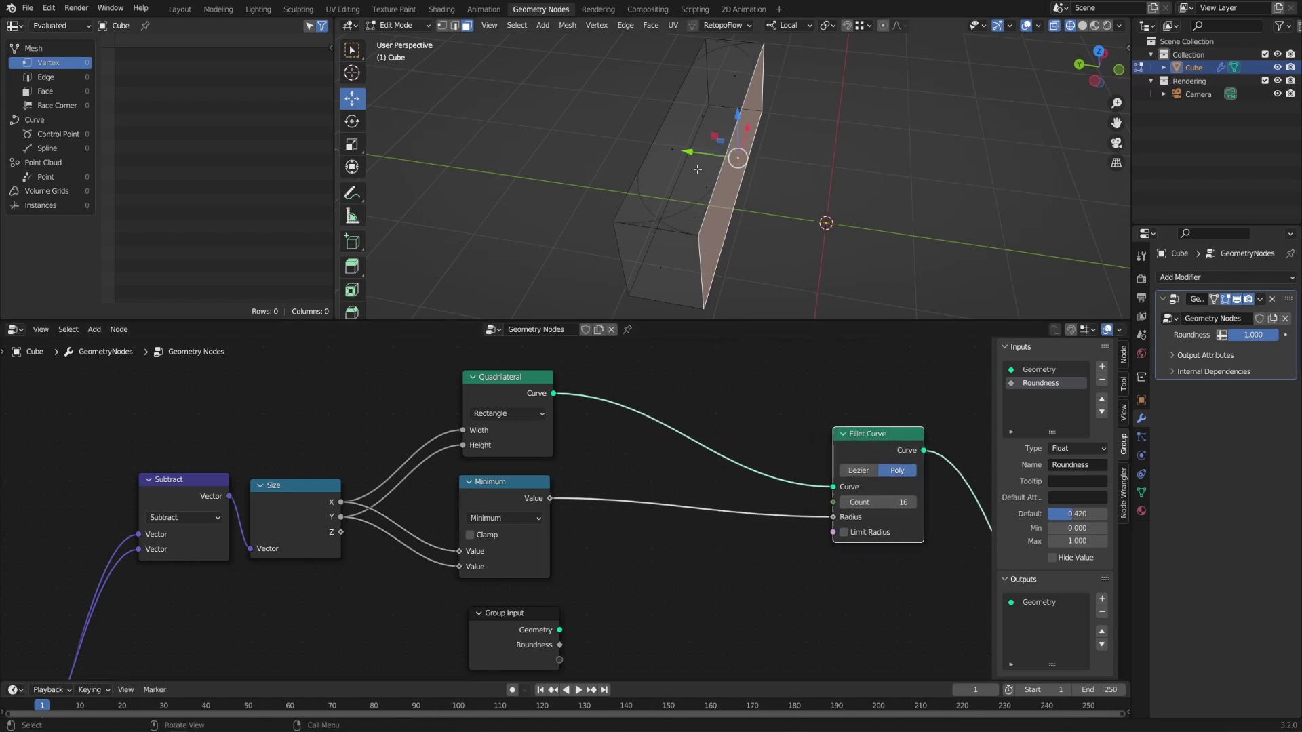
Duplicate the Minimum node onto the Radius link as a Divide by 2 node.
click(506, 502)
key(shift+d)
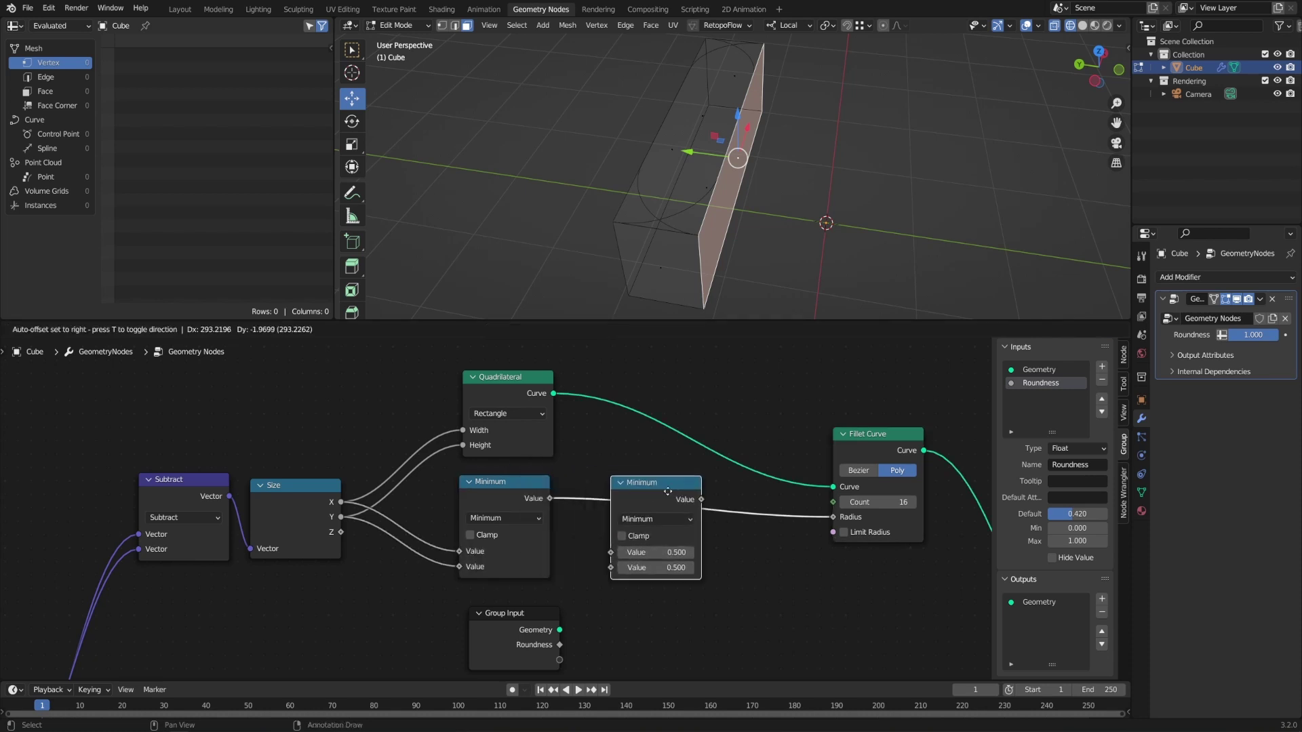
click(634, 510)
click(633, 512)
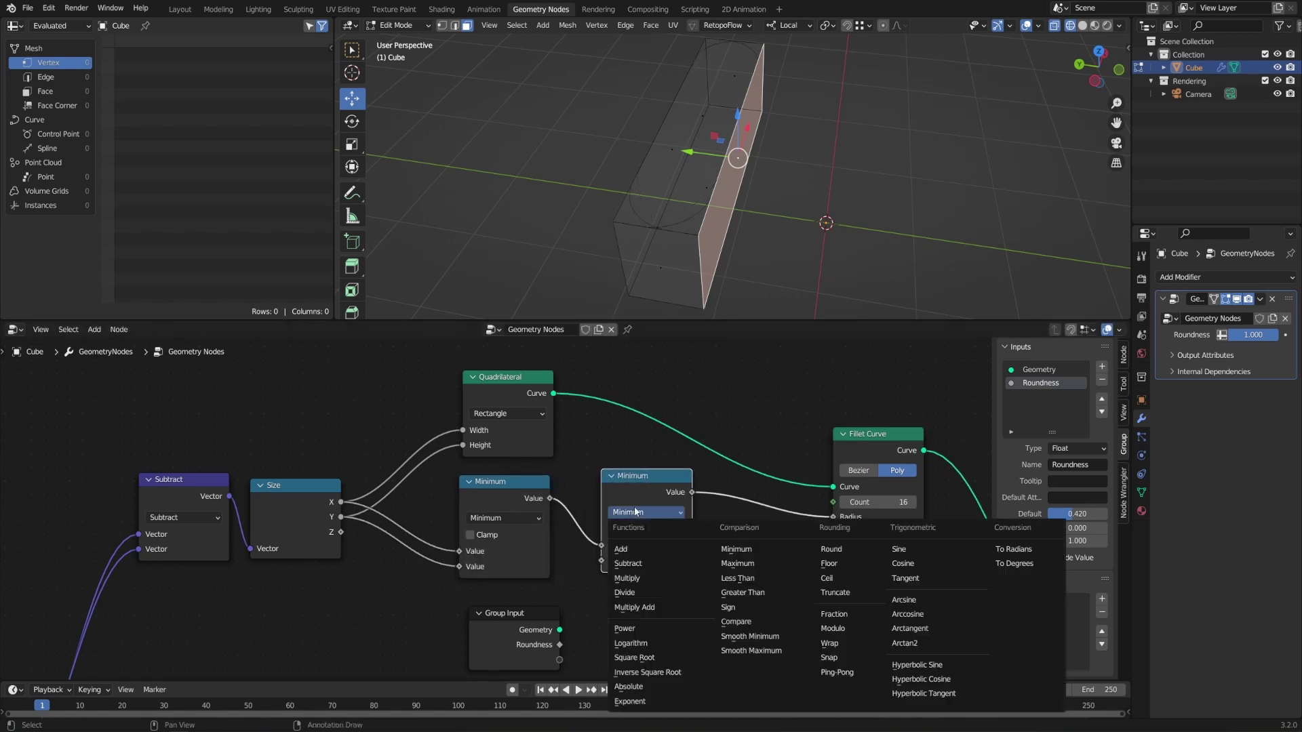
click(634, 601)
click(647, 560)
text(2)
key(Return)
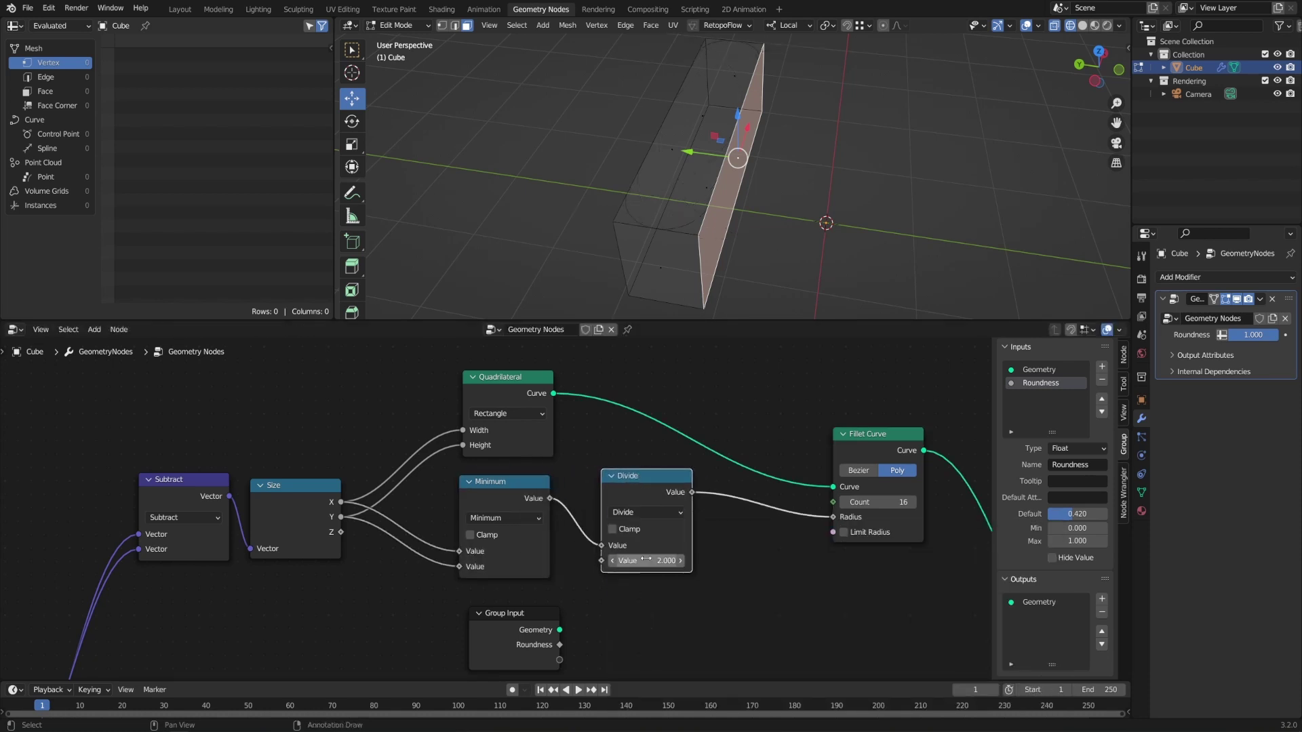
key(g)
click(688, 487)
Test the corners by moving box faces and sweeping Roundness, leaving Roundness at 0.
middle_drag(741, 197, 717, 192)
drag(705, 153, 756, 179)
click(662, 288)
drag(686, 224, 749, 148)
key(ctrl+z)
mouse_move(1273, 337)
mouse_down()
mouse_move(1225, 337)
mouse_move(1265, 335)
mouse_up()
drag(904, 442, 945, 394)
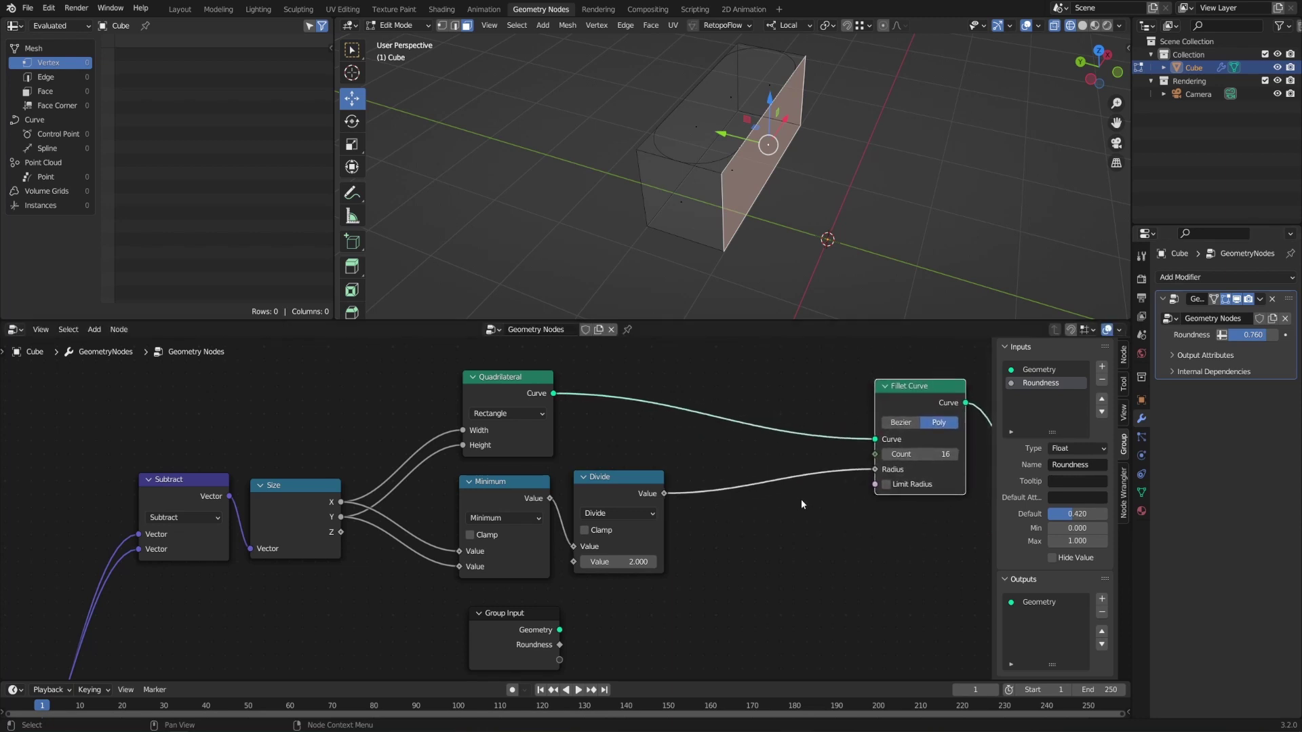
drag(1265, 335, 1228, 335)
Add a Map Range node with Roundness connected to its Value input.
key(shift+a)
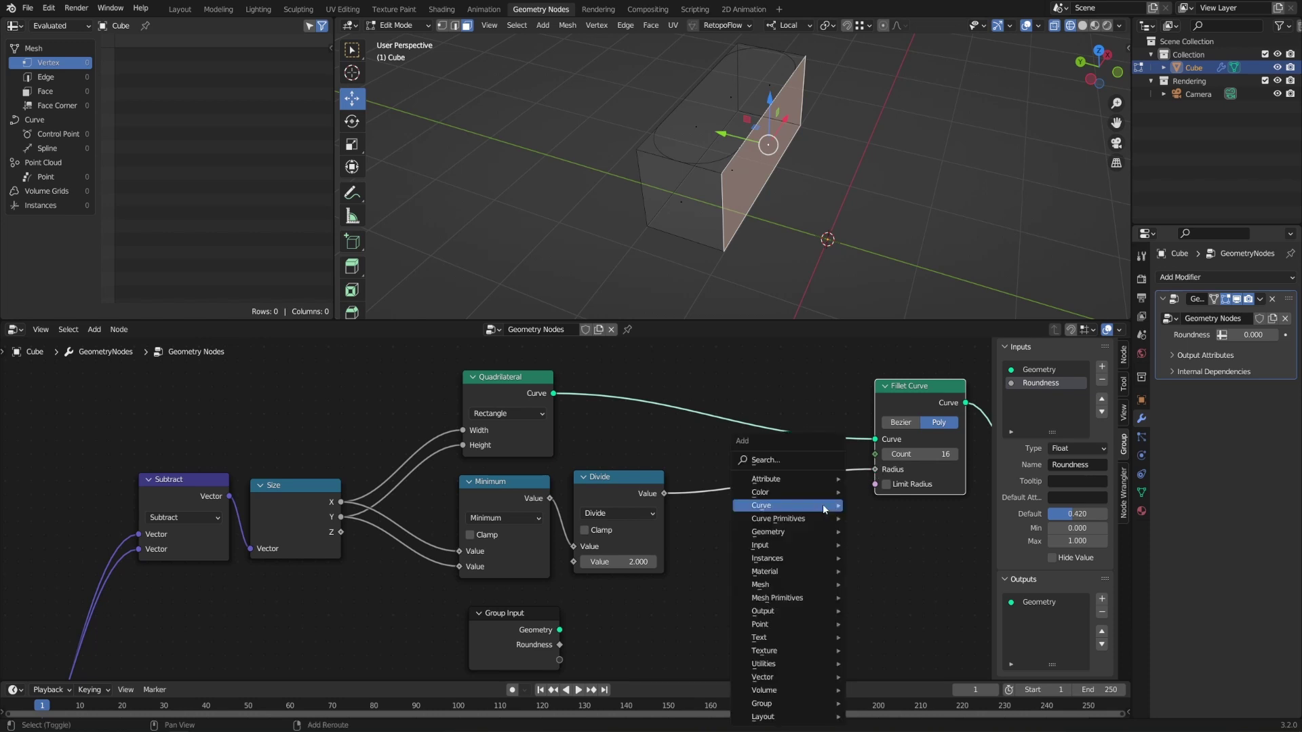
mouse_move(793, 664)
click(913, 618)
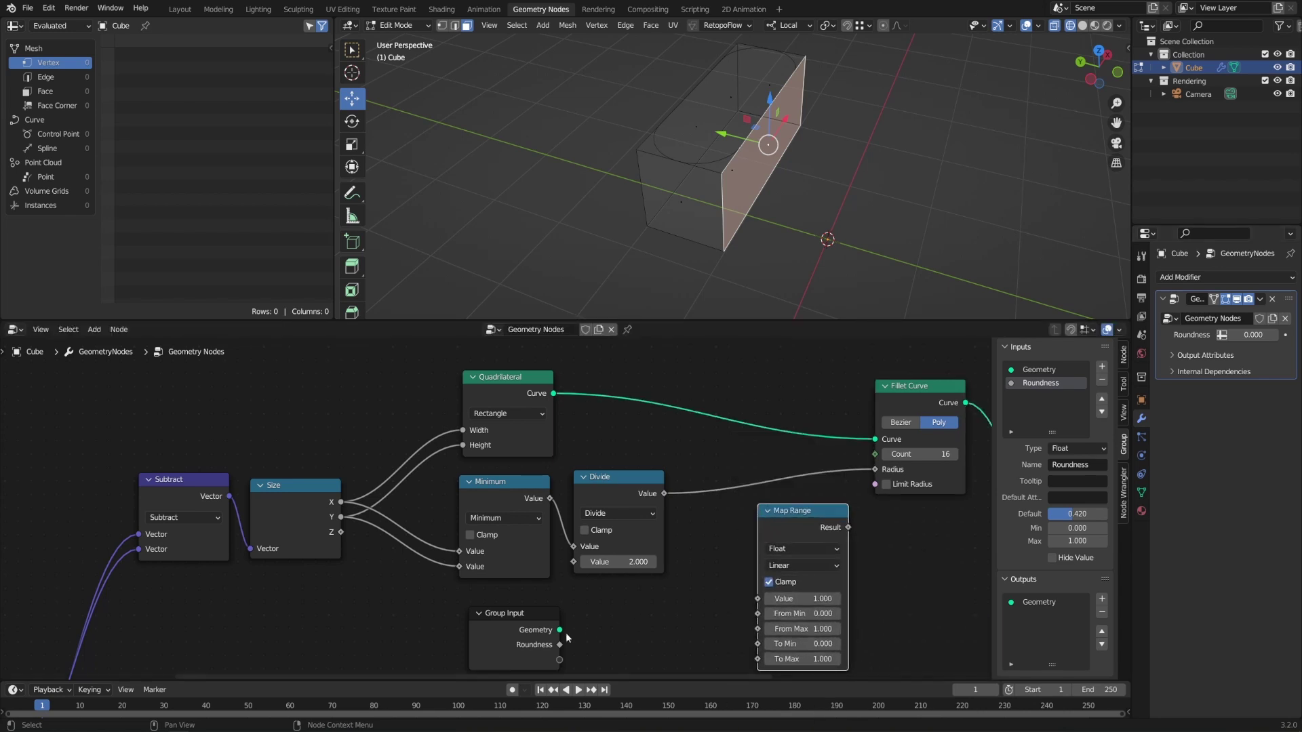
drag(559, 645, 766, 598)
drag(813, 518, 795, 515)
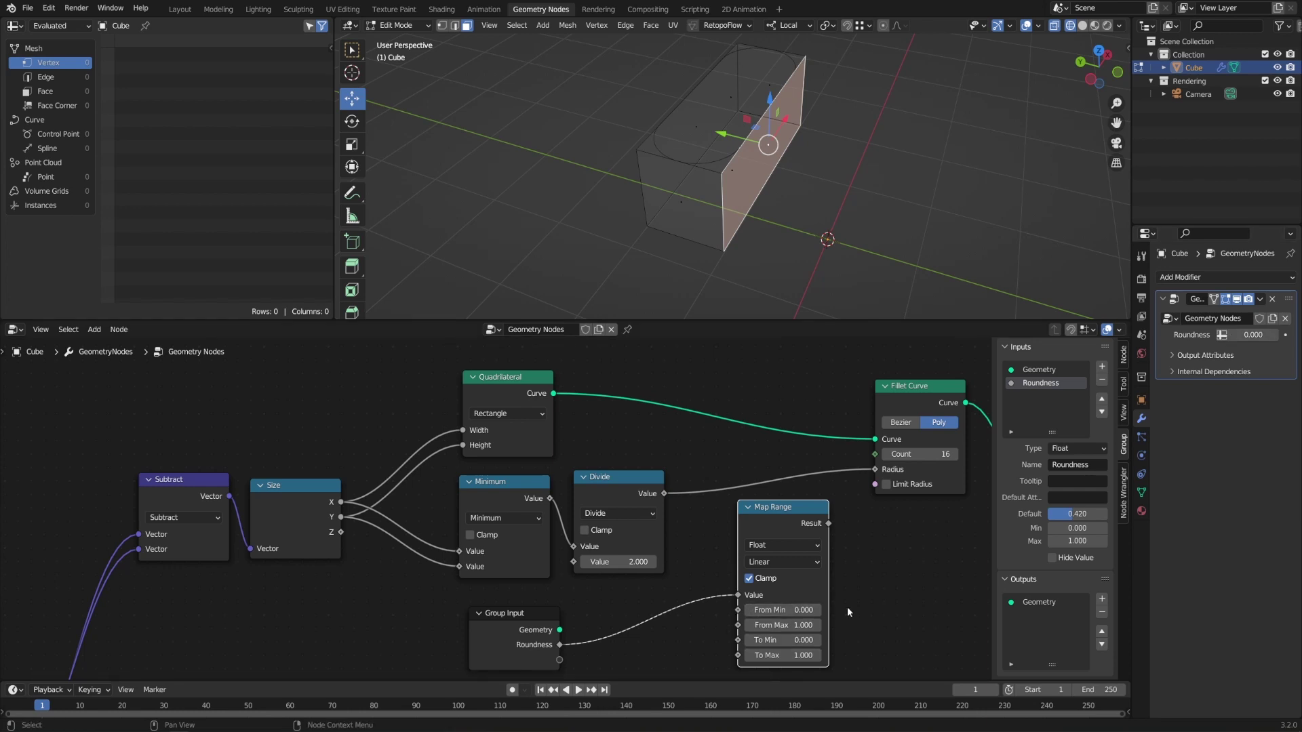
drag(738, 595, 744, 516)
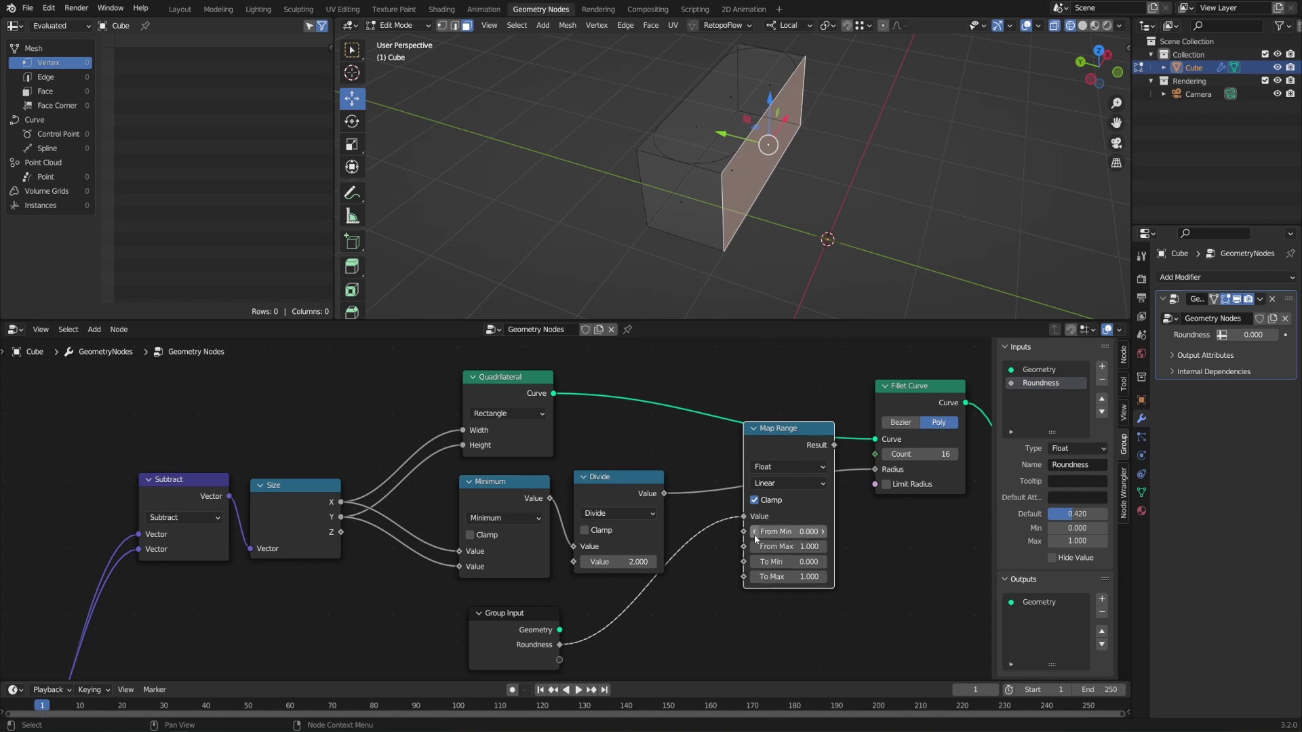
Connect the Divide result to Map Range's To Max and raise Roundness to check corners.
drag(664, 493, 696, 497)
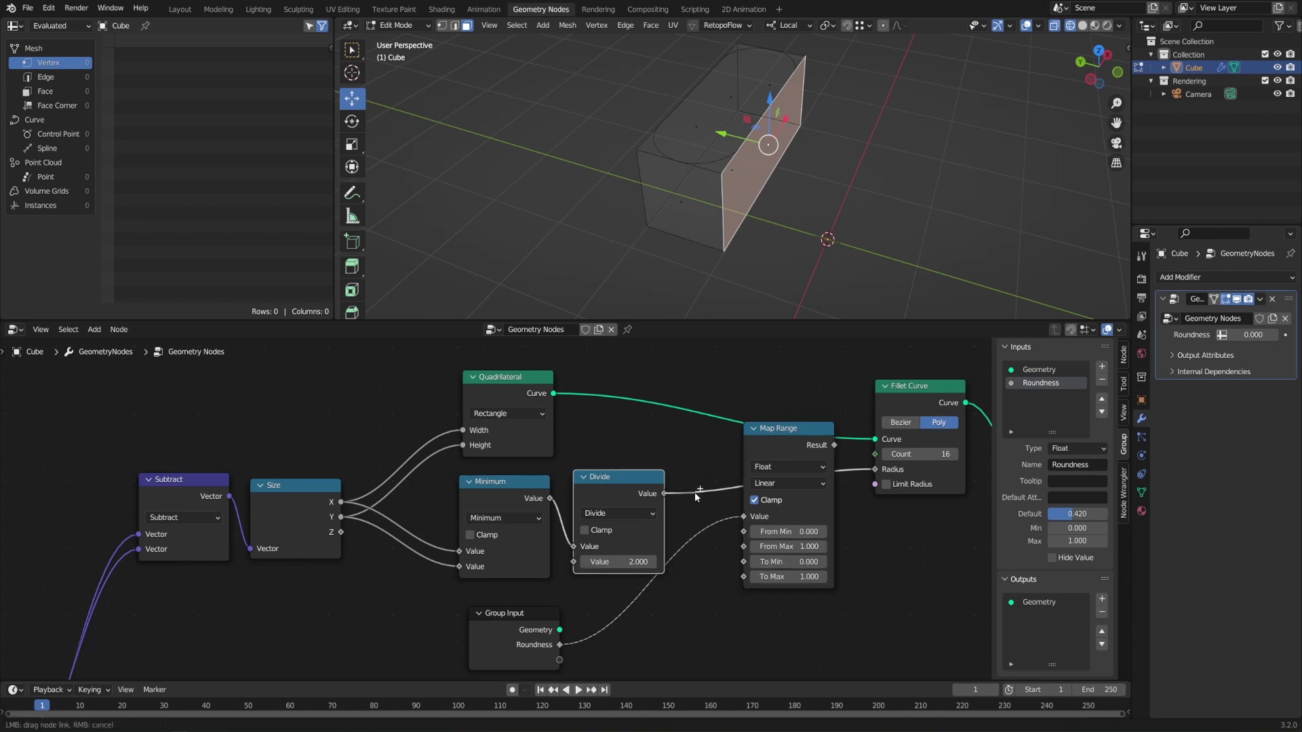
drag(724, 570, 749, 576)
drag(803, 434, 875, 469)
mouse_move(1250, 335)
mouse_down()
mouse_move(1239, 335)
mouse_move(1280, 335)
mouse_move(1233, 335)
mouse_move(1278, 335)
mouse_move(1248, 335)
mouse_move(1278, 335)
mouse_move(1264, 335)
mouse_up()
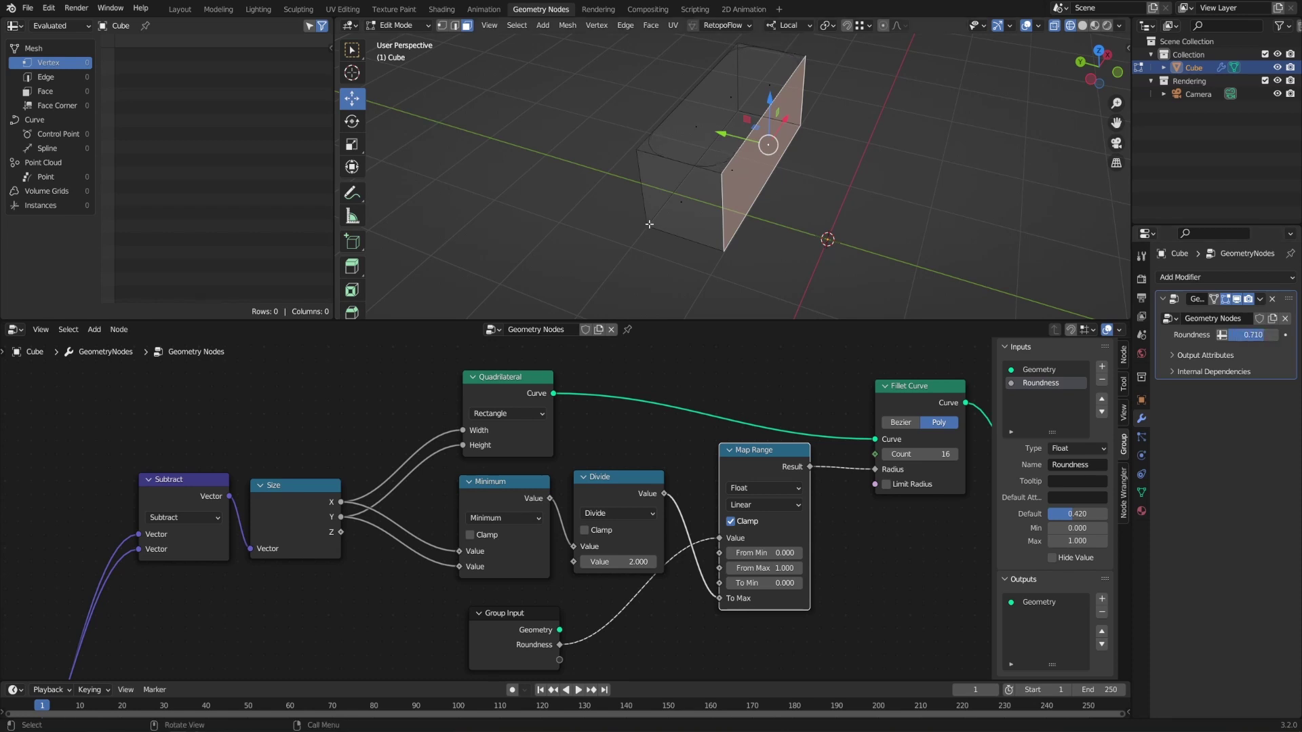
Tidy the layout of Group Input, Divide, Minimum, Map Range, Fillet Curve and output nodes.
scroll(656, 400, down, 4)
middle_drag(656, 445, 626, 420)
drag(646, 460, 671, 496)
drag(498, 588, 587, 435)
drag(562, 470, 590, 556)
drag(457, 477, 472, 558)
drag(560, 424, 581, 502)
scroll(923, 587, down, 6)
middle_drag(929, 550, 645, 453)
drag(571, 480, 867, 616)
key(g)
drag(735, 542, 885, 548)
scroll(674, 518, up, 3)
drag(630, 424, 659, 396)
middle_drag(759, 431, 625, 463)
Insert a Fill Curve node on the link after Fillet Curve.
key(shift+a)
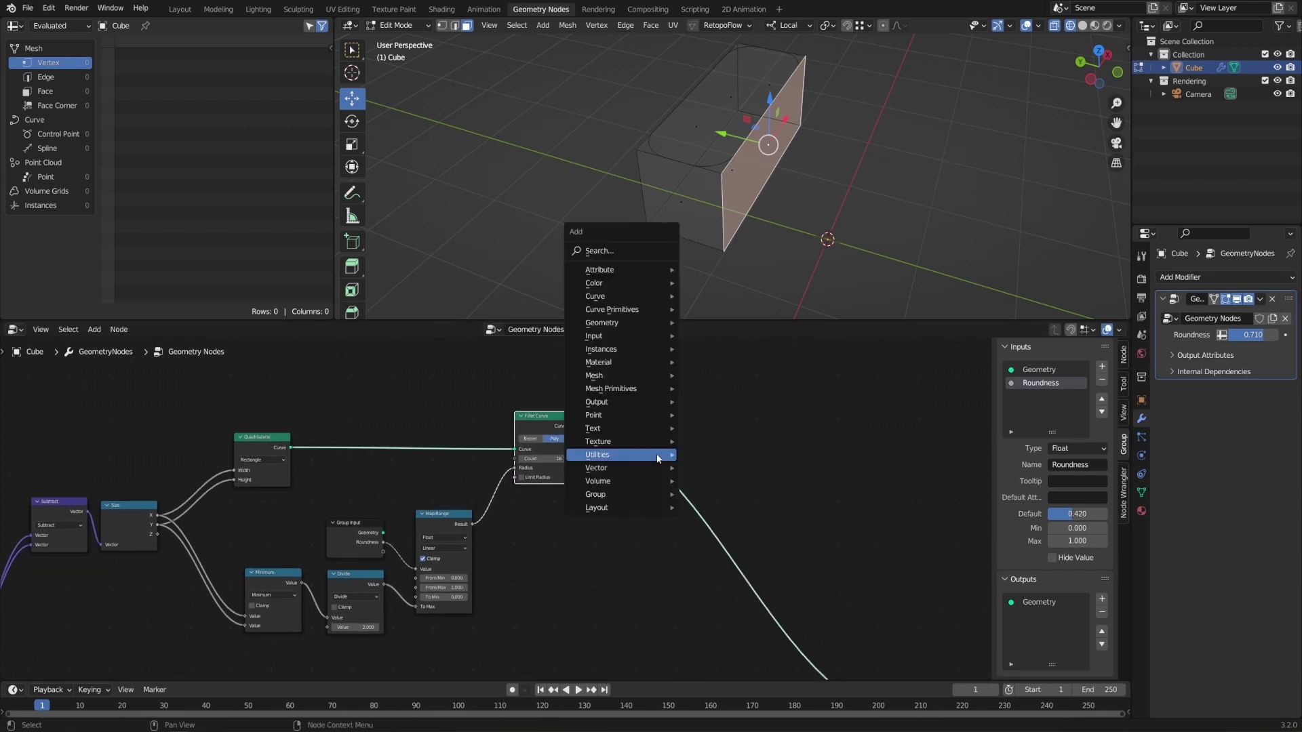
mouse_move(598, 299)
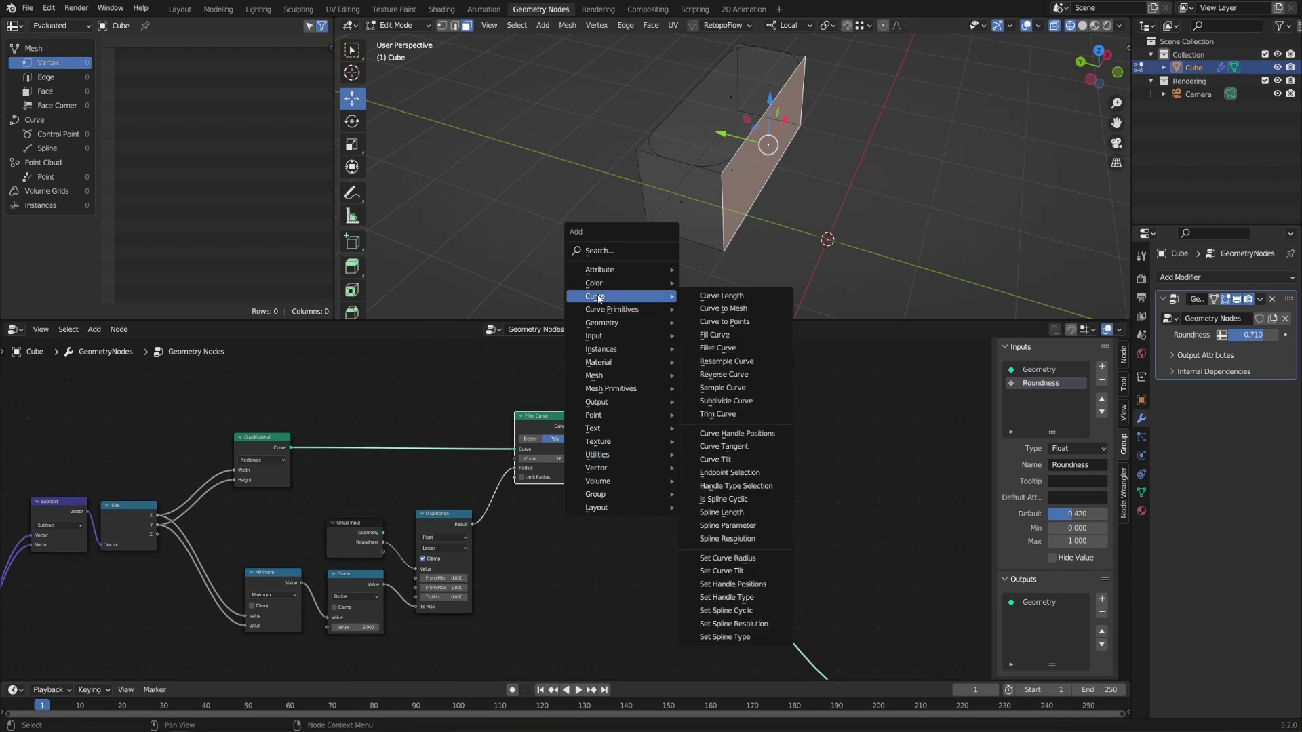
click(754, 334)
click(638, 432)
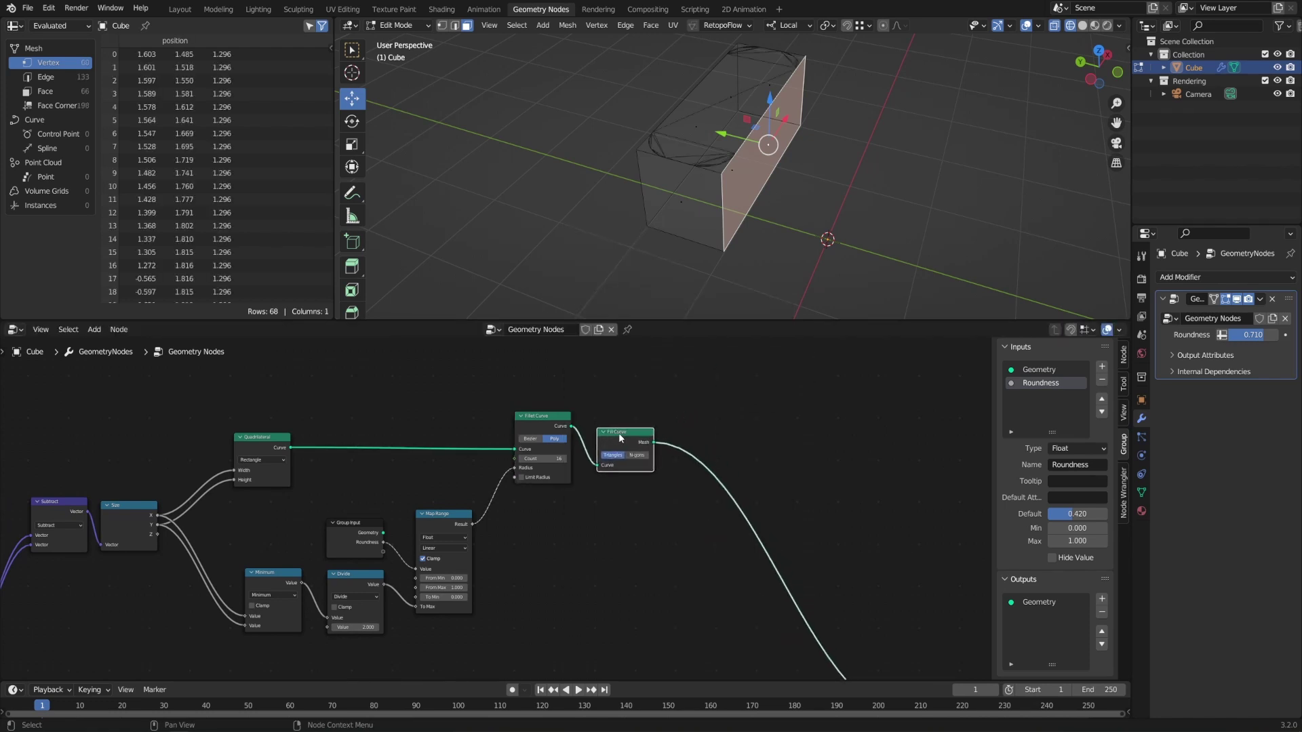
Switch to Solid shading and test the filled shape, with Roundness at 0.600 then 0.710.
scroll(622, 448, up, 2)
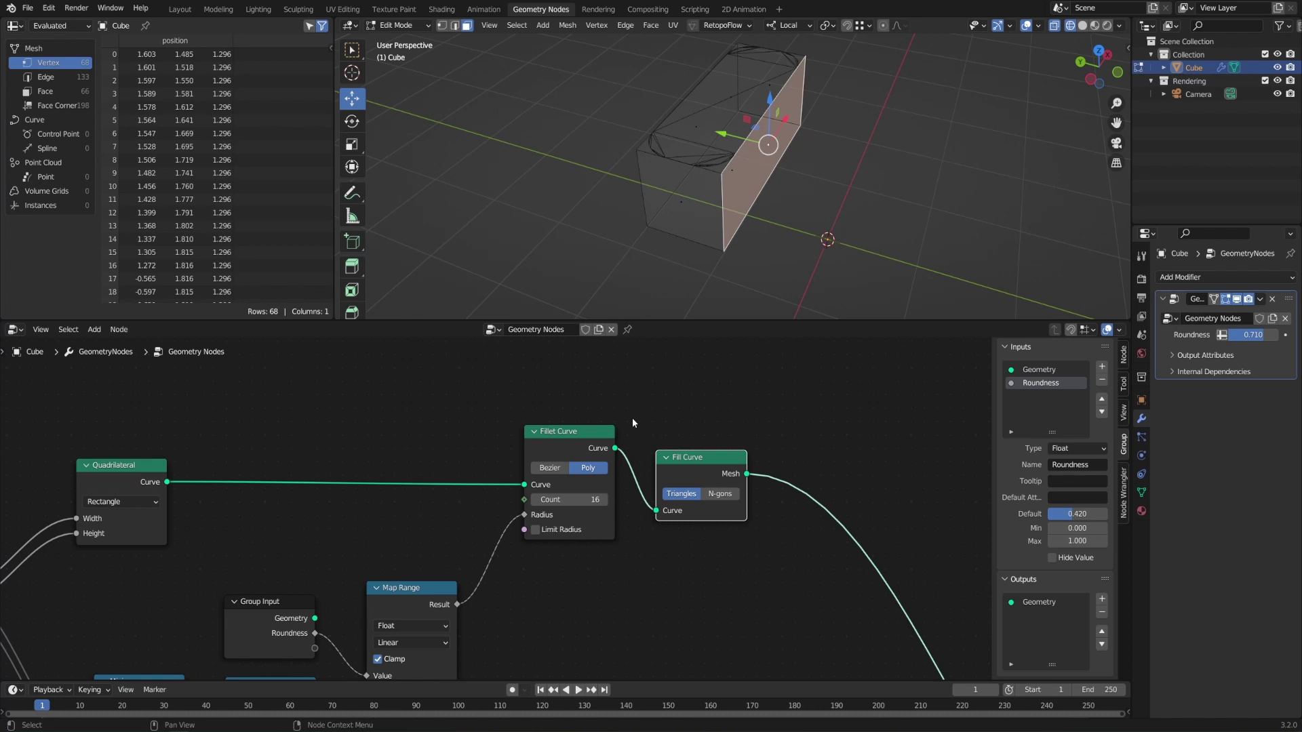
middle_drag(651, 178, 603, 163)
key(z)
click(687, 166)
middle_drag(757, 196, 799, 234)
mouse_move(702, 162)
mouse_down()
mouse_move(656, 162)
mouse_move(792, 165)
mouse_move(687, 165)
mouse_up()
middle_drag(790, 189, 733, 196)
mouse_move(1245, 333)
mouse_down()
mouse_move(1231, 334)
mouse_move(1245, 334)
mouse_up()
middle_drag(684, 224, 744, 154)
Move the Fill Curve node right and pull a new link from the Fillet Curve output.
scroll(746, 193, up, 2)
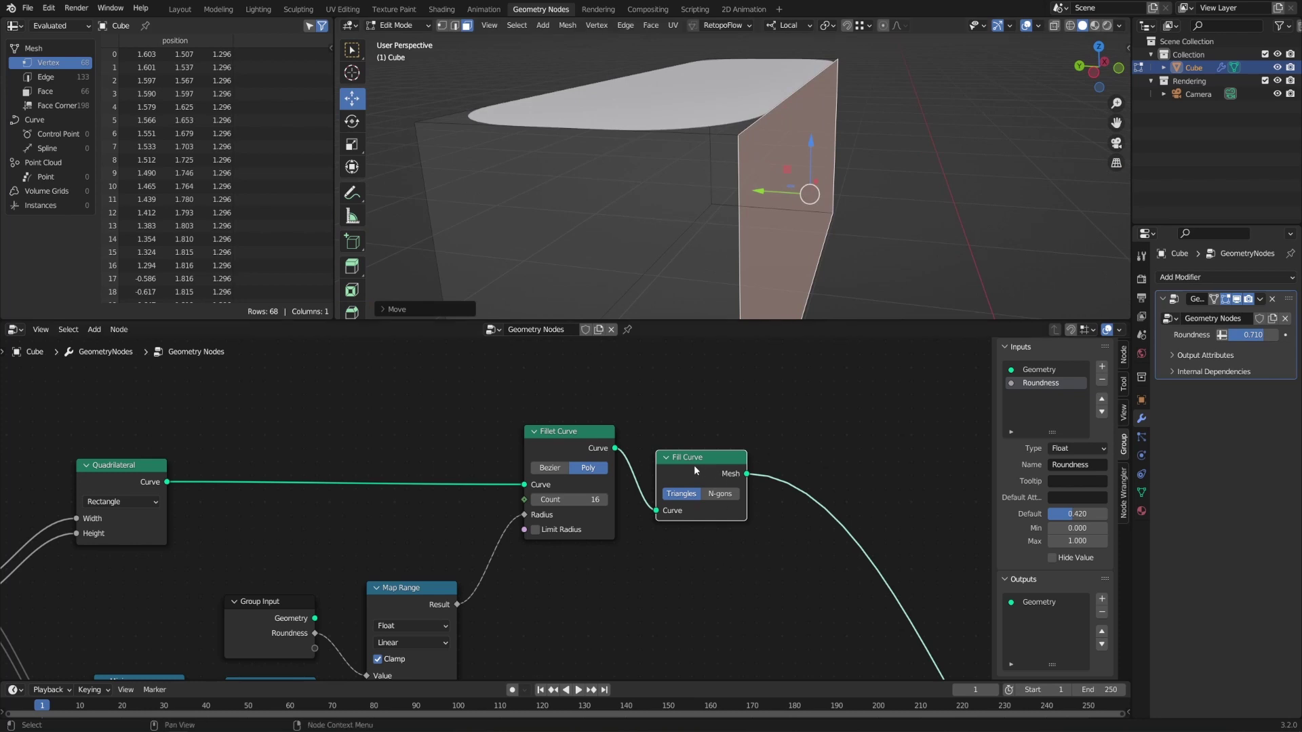
drag(698, 467, 704, 463)
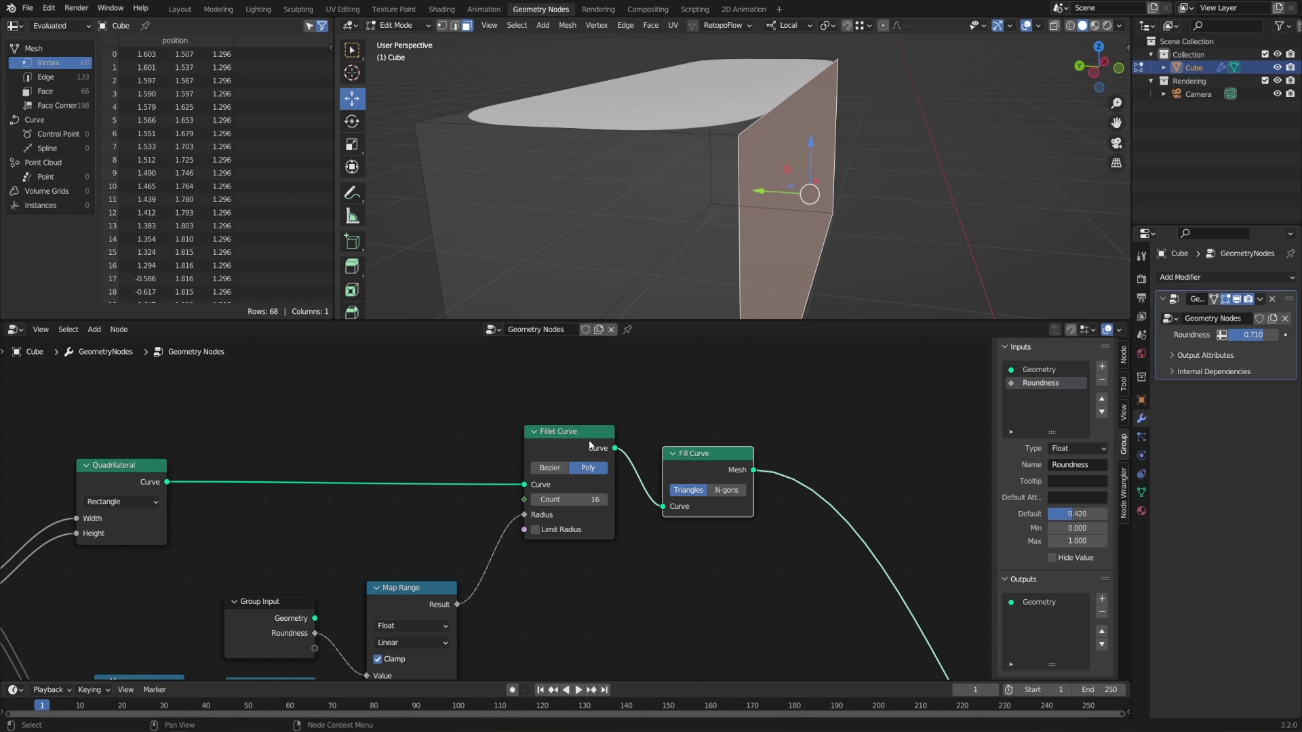
drag(707, 470, 857, 458)
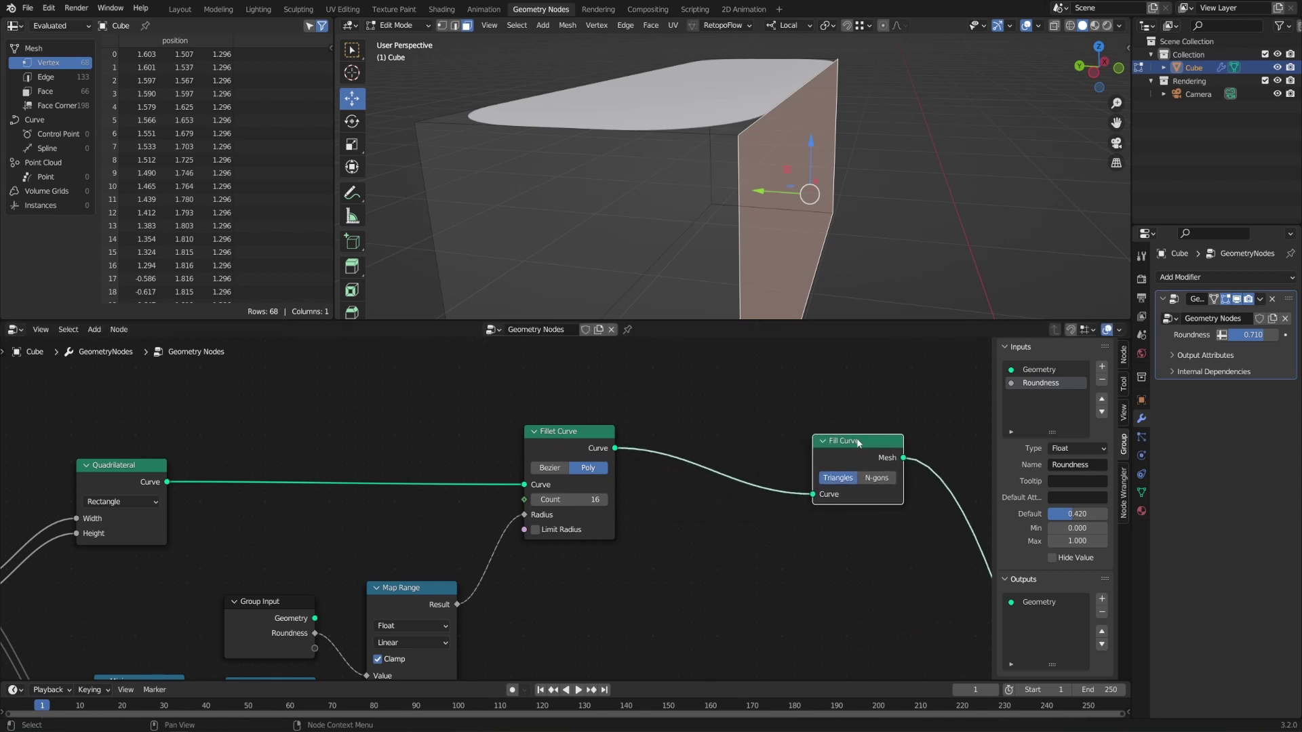
scroll(772, 594, down, 1)
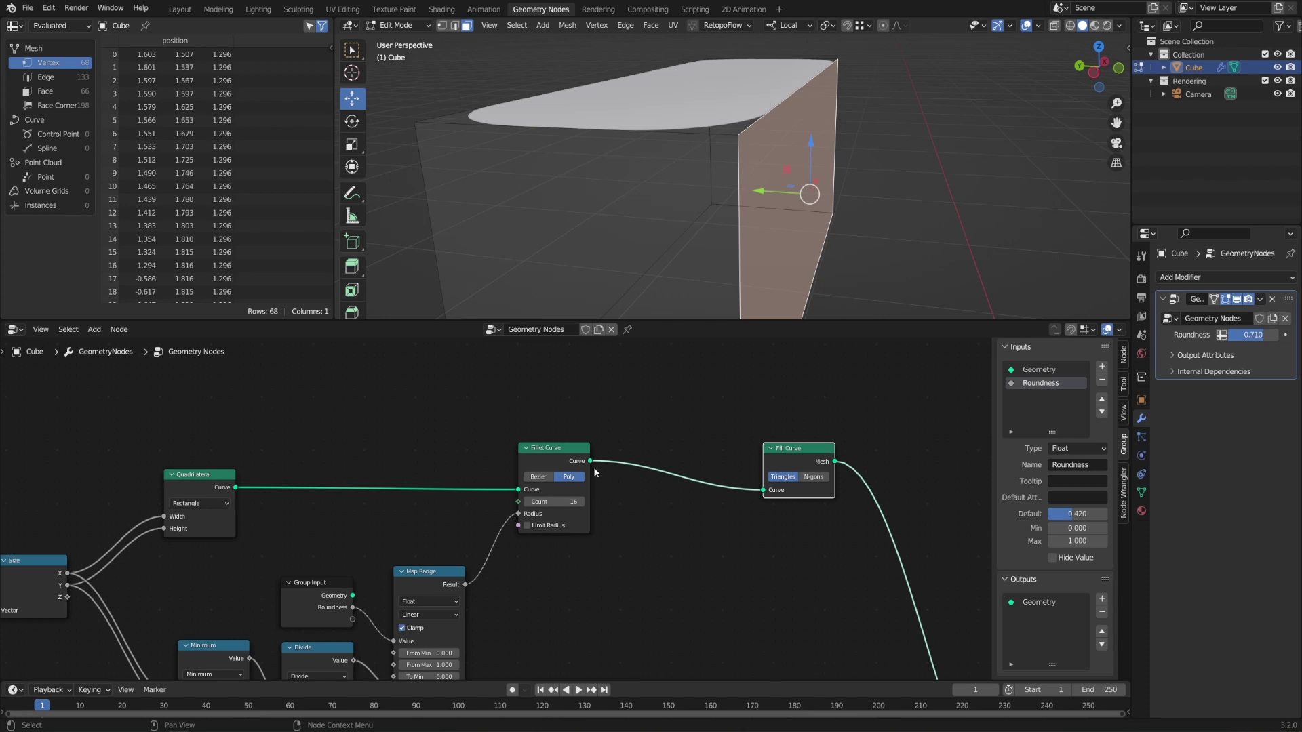
drag(590, 461, 725, 592)
Add a Curve to Mesh node from the Fillet Curve output, lined up below Fill Curve.
text(curve to m)
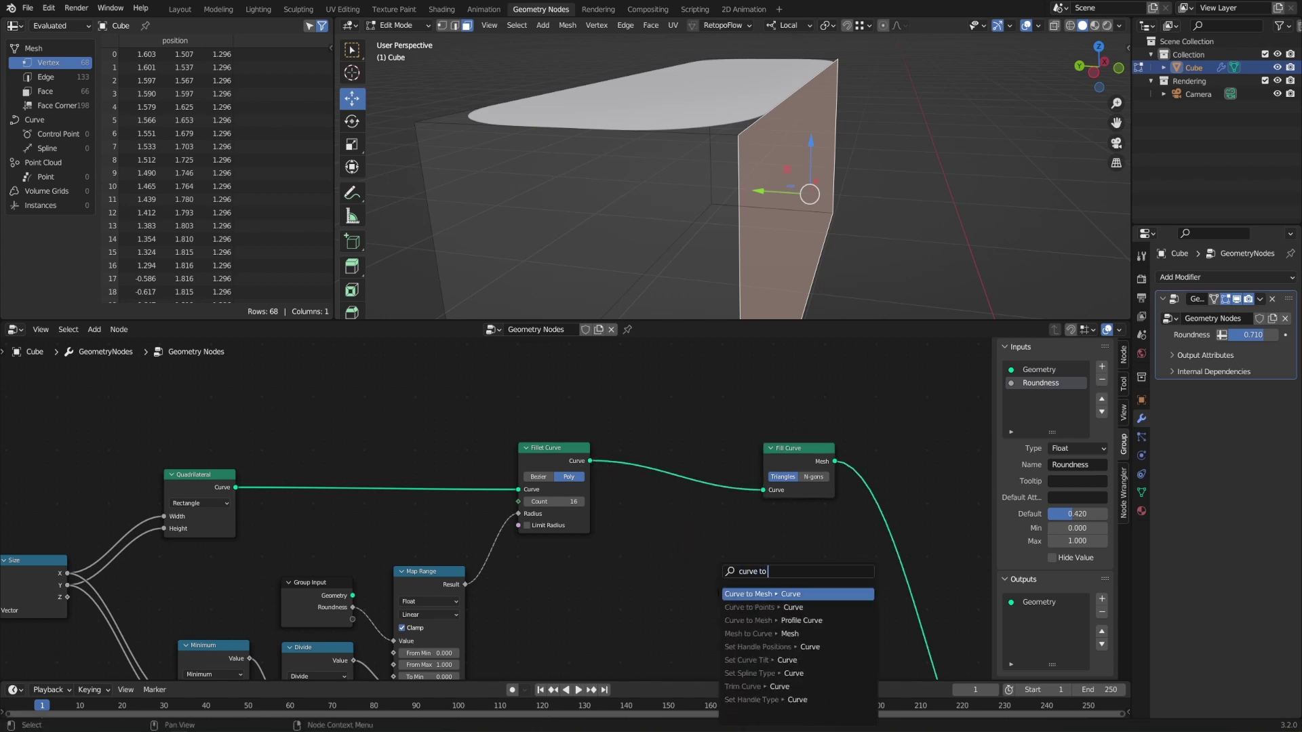
key(Return)
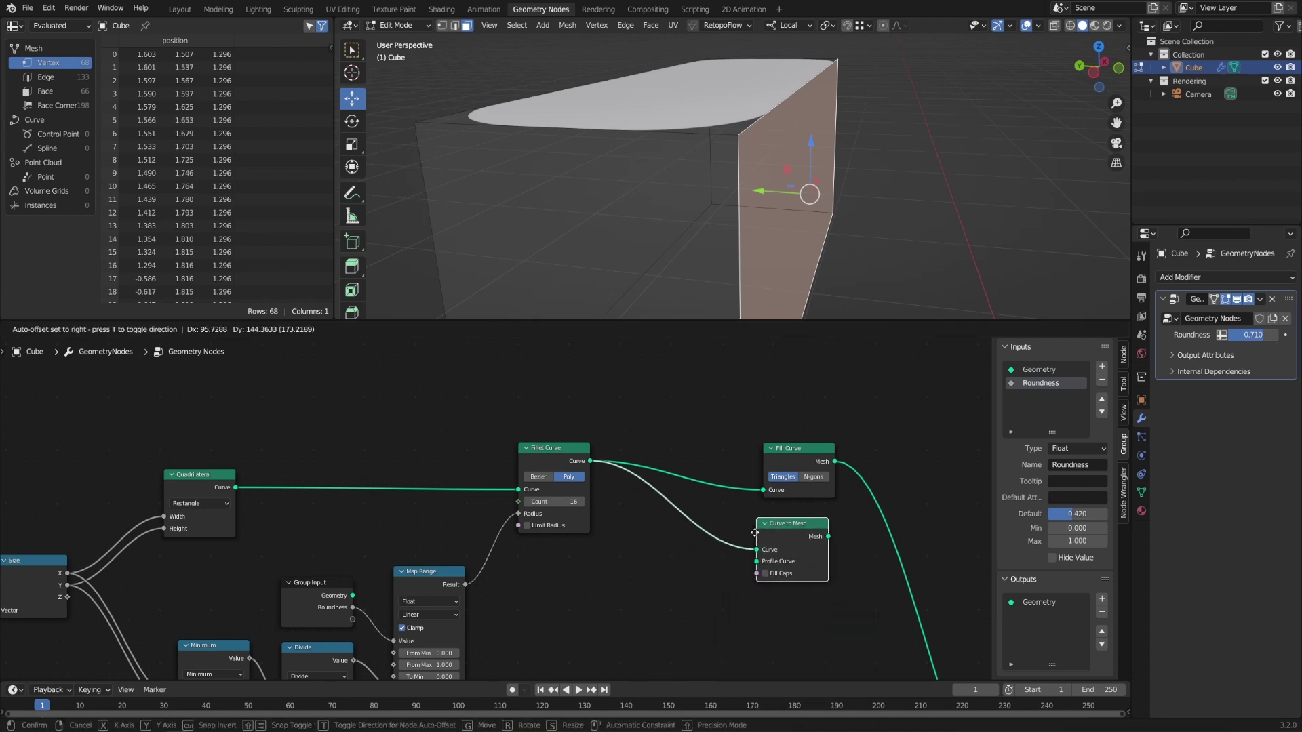
click(755, 519)
drag(812, 459, 810, 438)
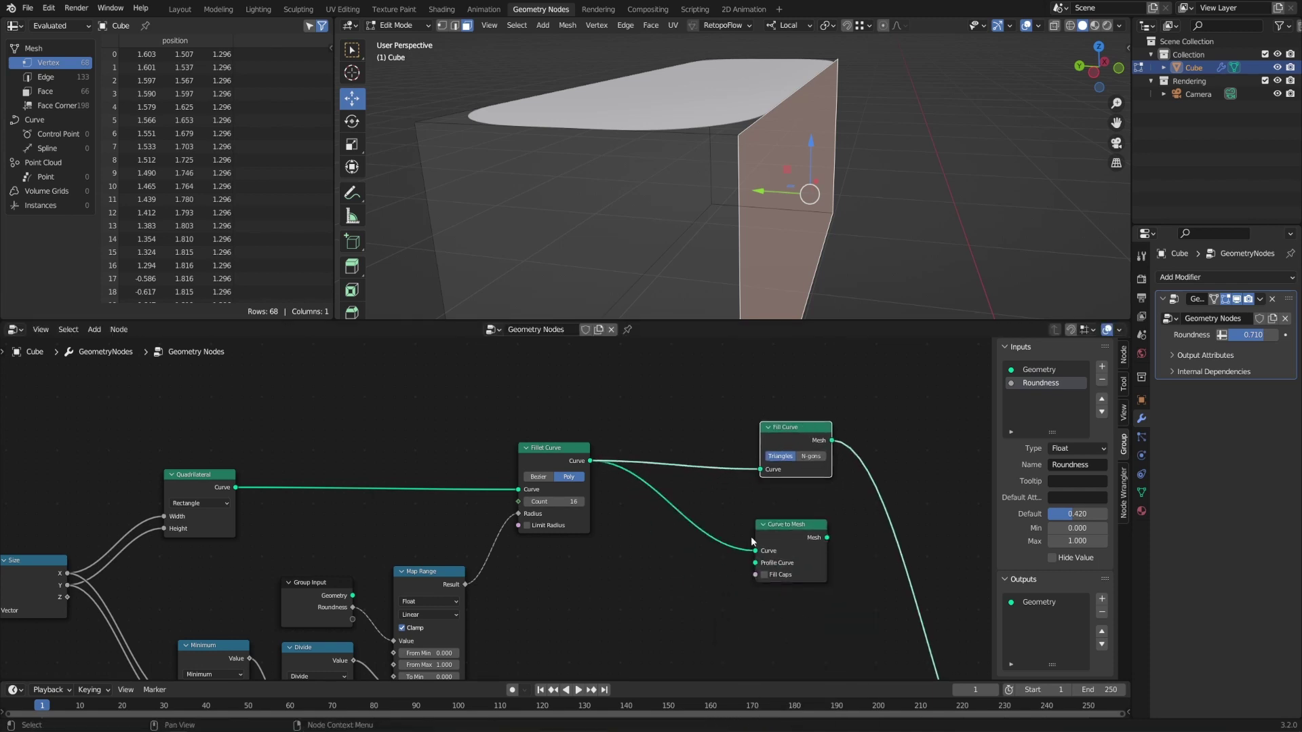
drag(807, 526, 811, 511)
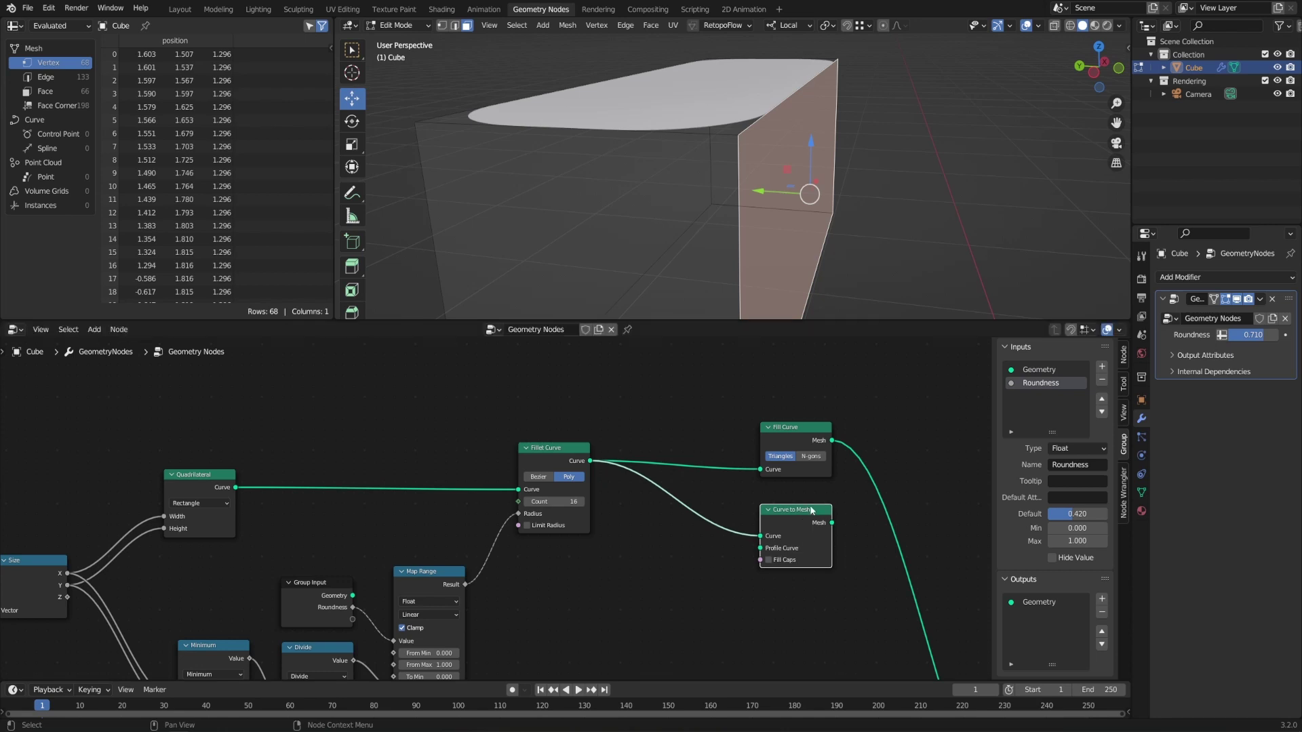
Move the Transform and Group Output nodes further right.
middle_drag(845, 548, 722, 489)
drag(702, 478, 937, 670)
key(g)
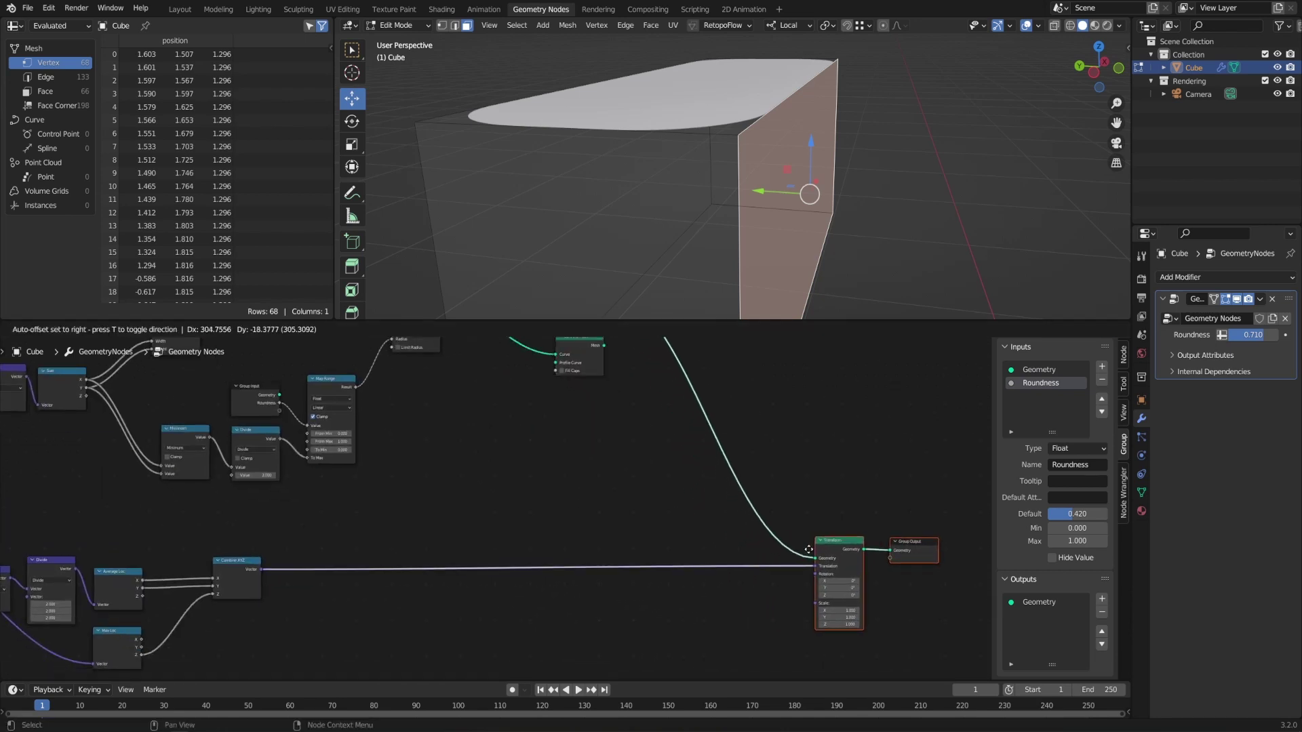
click(1017, 671)
middle_drag(656, 488, 736, 626)
scroll(676, 531, up, 3)
scroll(585, 491, down, 3)
middle_drag(764, 522, 600, 486)
scroll(535, 421, up, 2)
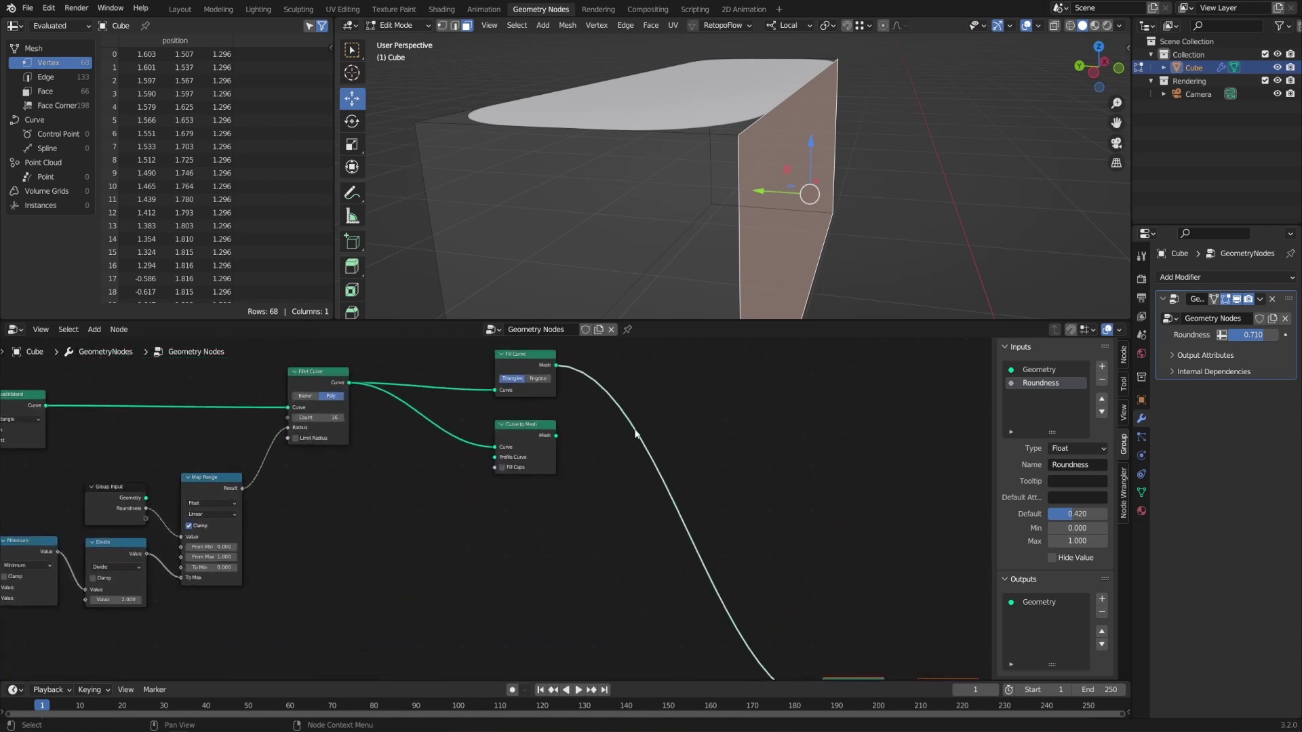
Insert Join Geometry on the Fill Curve link and feed the Curve to Mesh result into it.
key(shift+a)
mouse_move(635, 434)
mouse_move(607, 457)
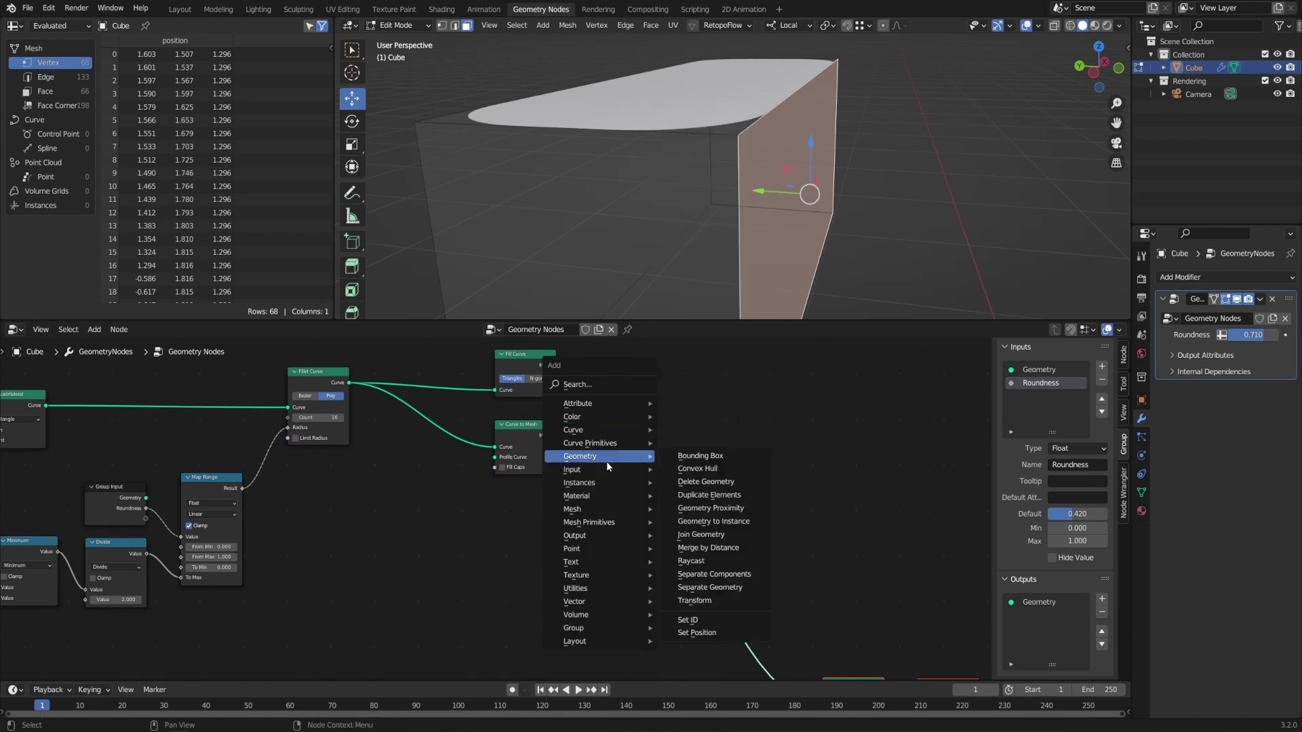
click(706, 540)
click(611, 405)
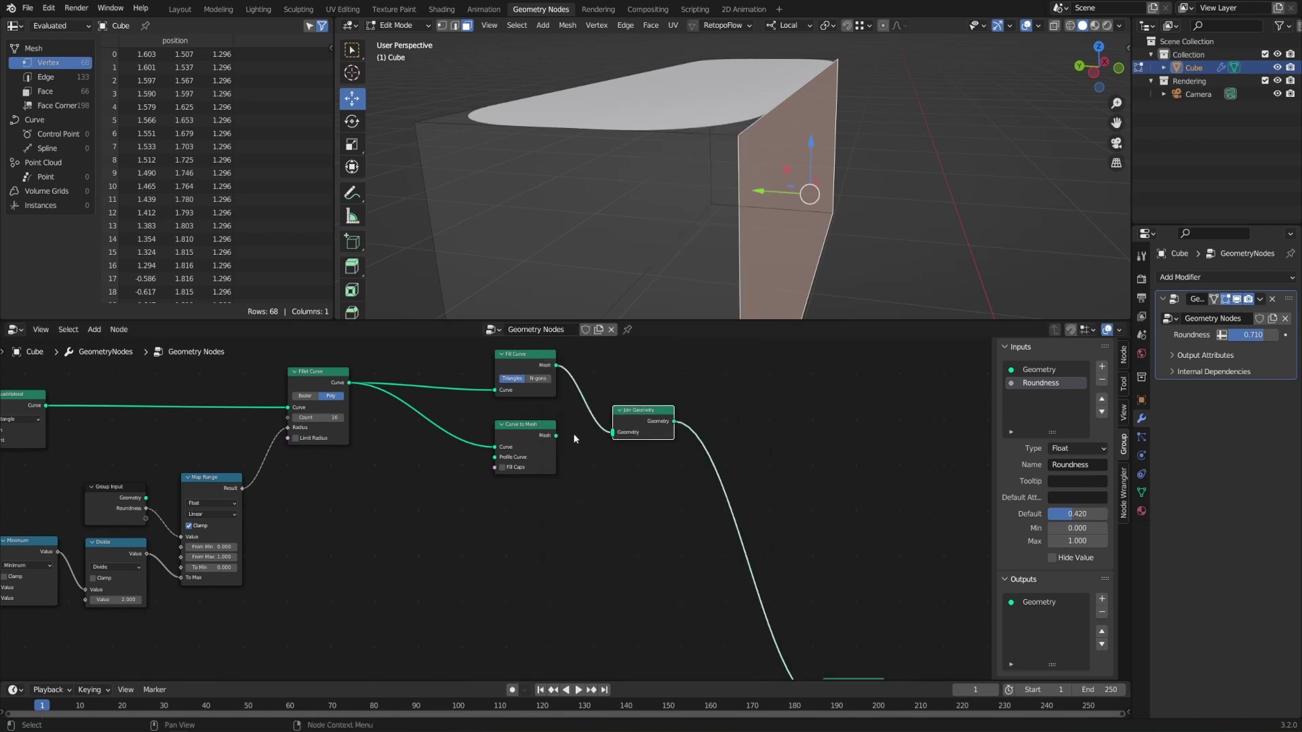
drag(556, 436, 634, 417)
middle_drag(496, 460, 649, 462)
scroll(649, 462, up, 2)
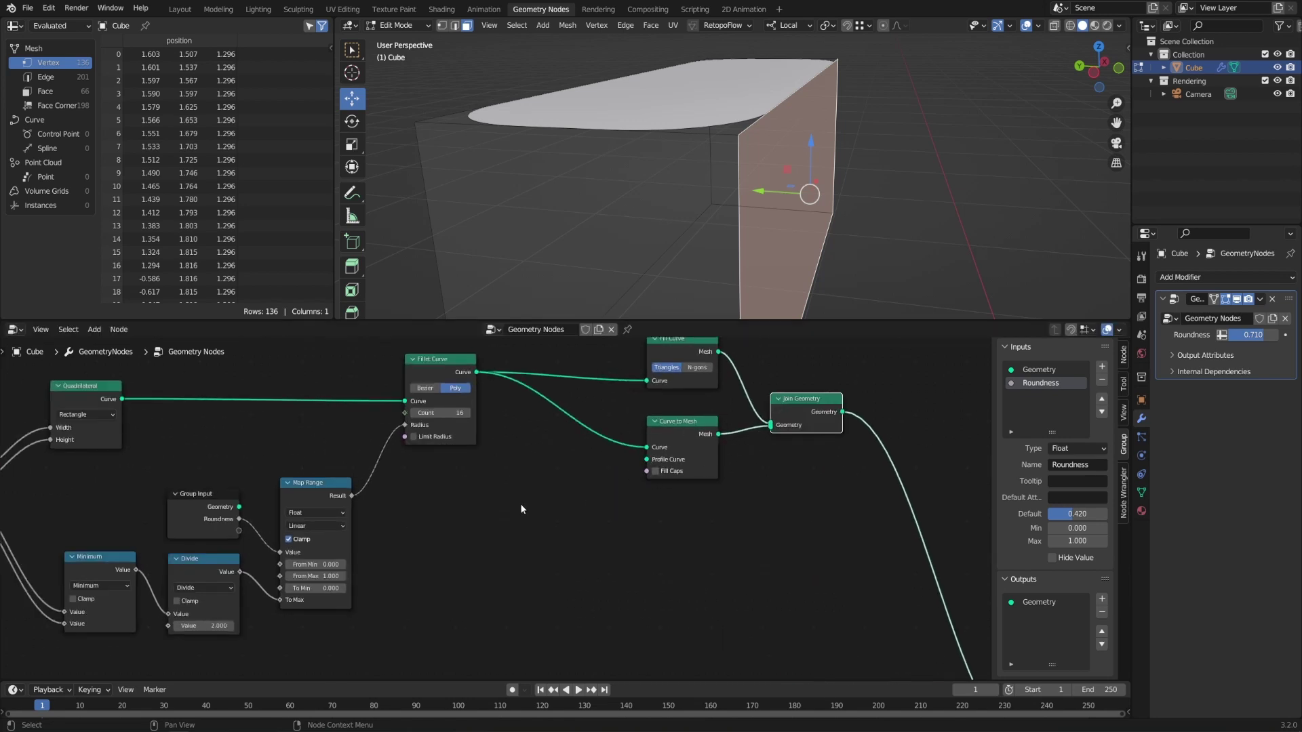
key(shift+a)
mouse_move(512, 490)
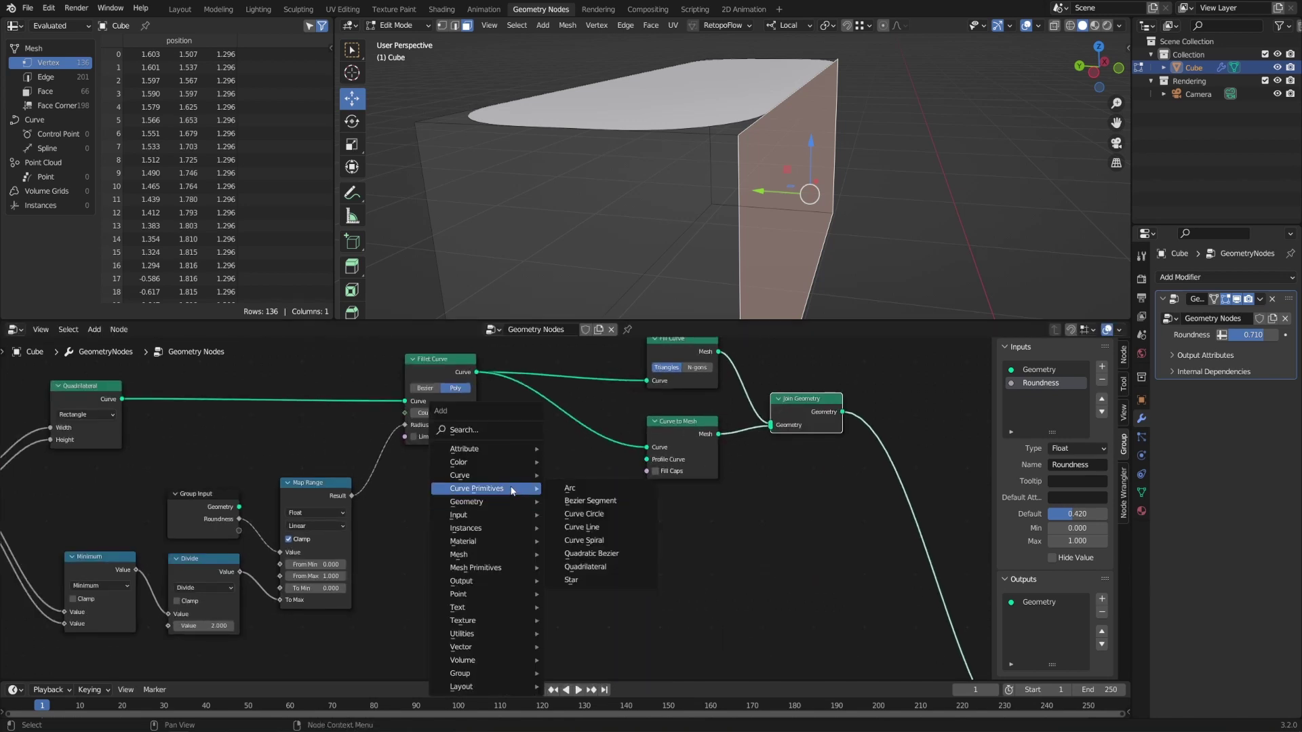
click(629, 516)
click(493, 480)
drag(493, 499, 646, 459)
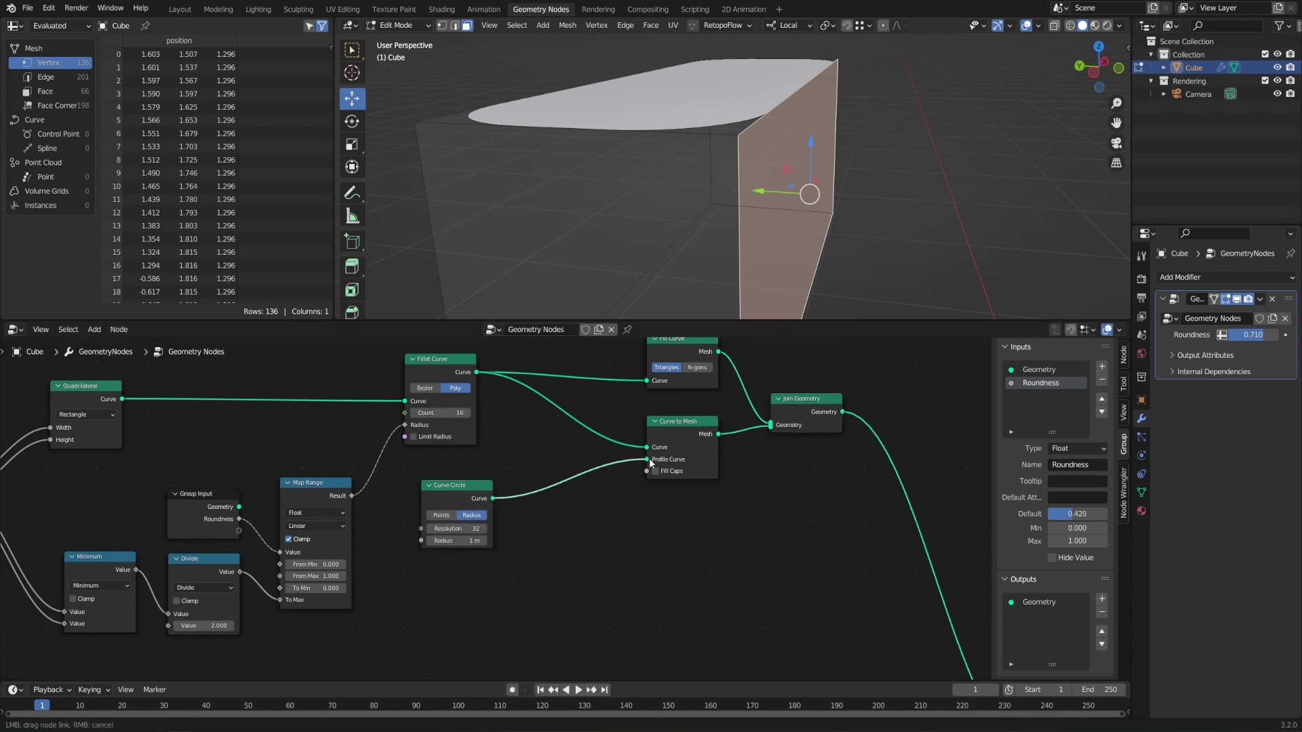
drag(458, 540, 412, 540)
middle_drag(727, 126, 889, 181)
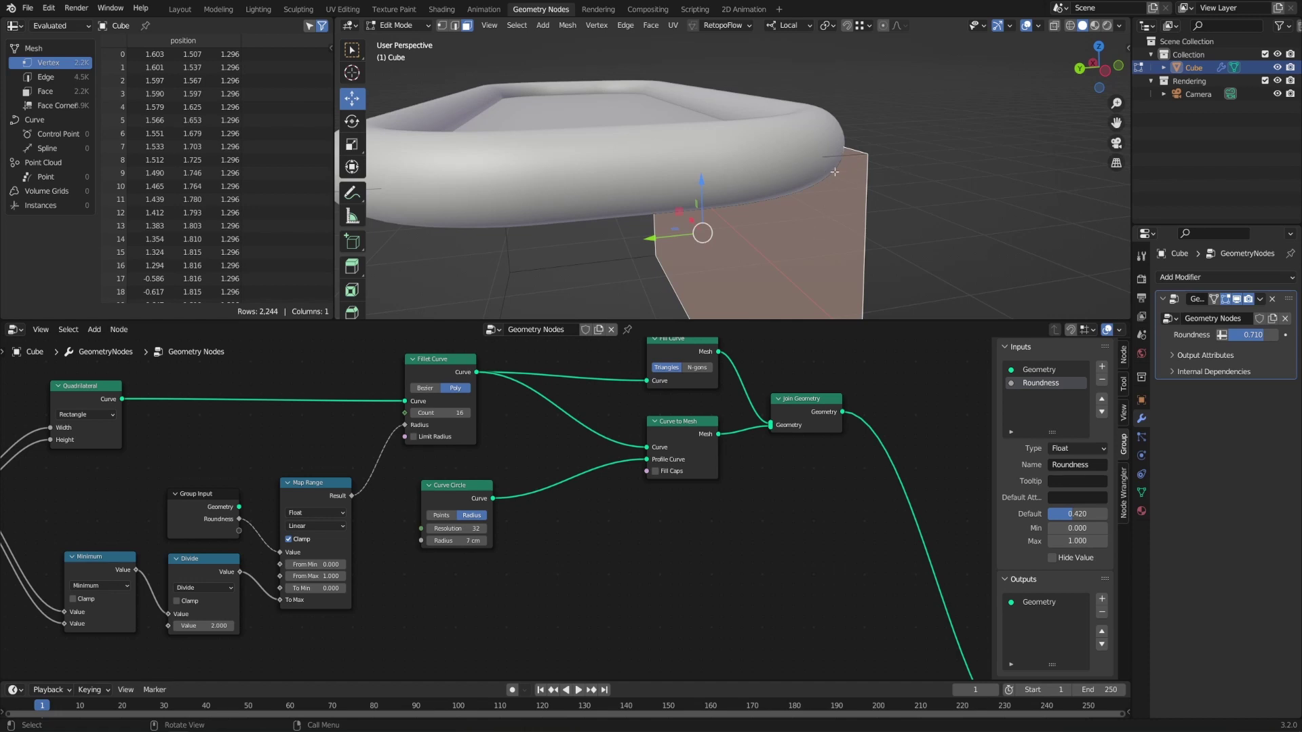
middle_drag(786, 180, 739, 244)
click(466, 500)
key(x)
key(shift+a)
mouse_move(466, 497)
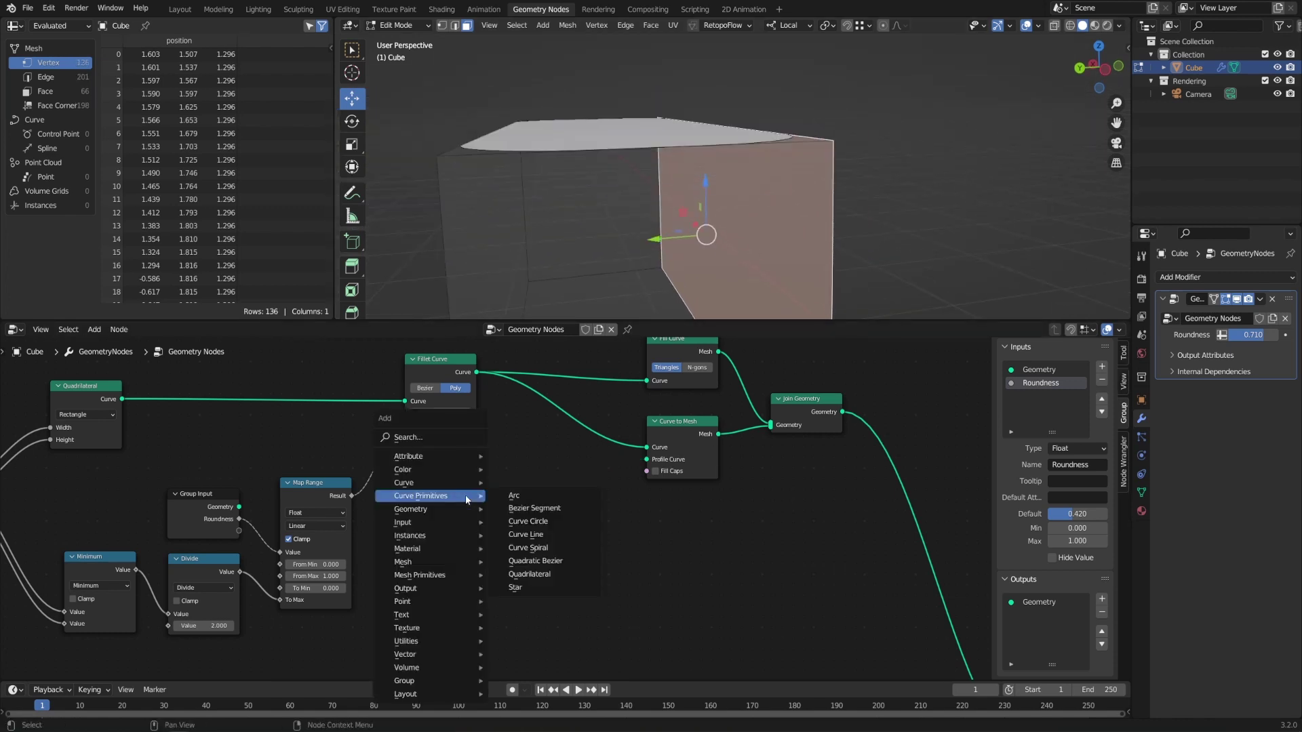
Add a Curve Line node as the Curve to Mesh profile curve.
click(526, 534)
click(518, 477)
drag(515, 470, 647, 460)
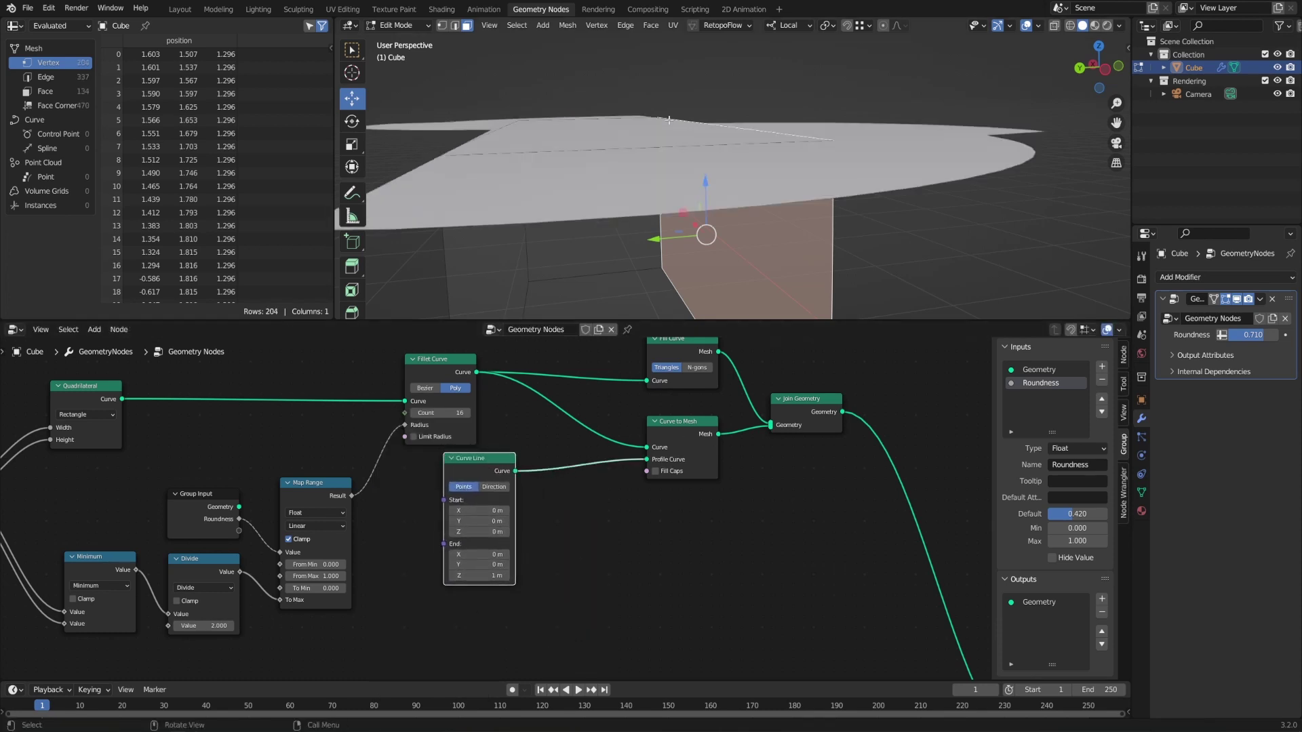
middle_drag(672, 168, 661, 187)
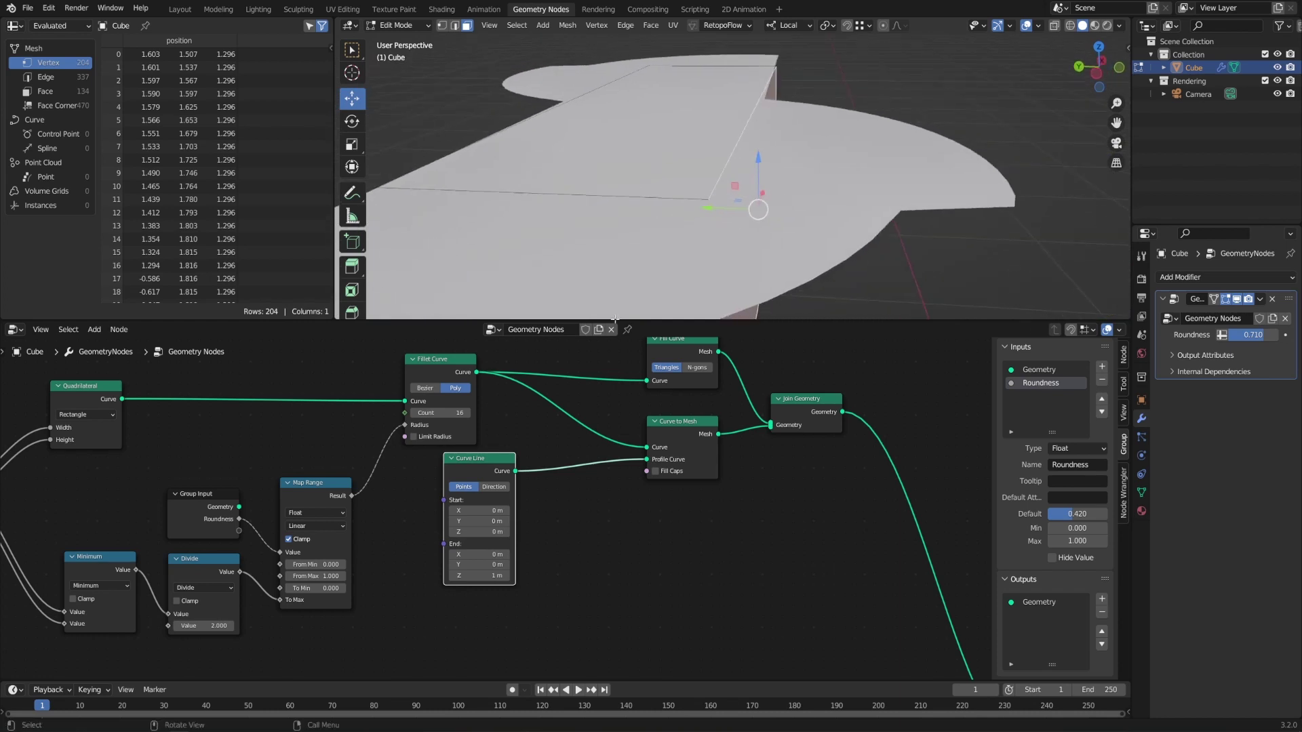
Set the Curve Line End Z to 0 and End Y to 10 cm.
mouse_move(478, 575)
mouse_down()
mouse_move(458, 575)
mouse_move(499, 565)
mouse_move(484, 564)
mouse_up()
click(479, 576)
text(0)
key(Return)
click(484, 564)
text(10cm)
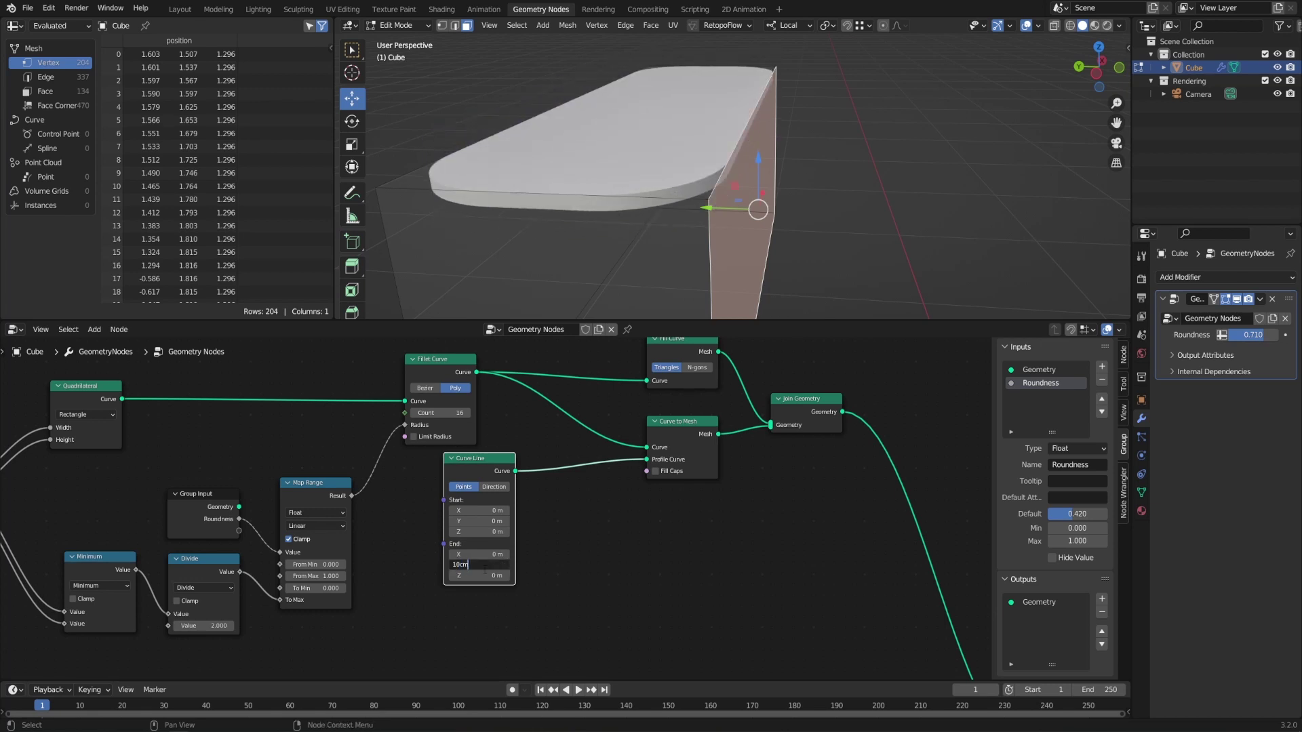
key(Return)
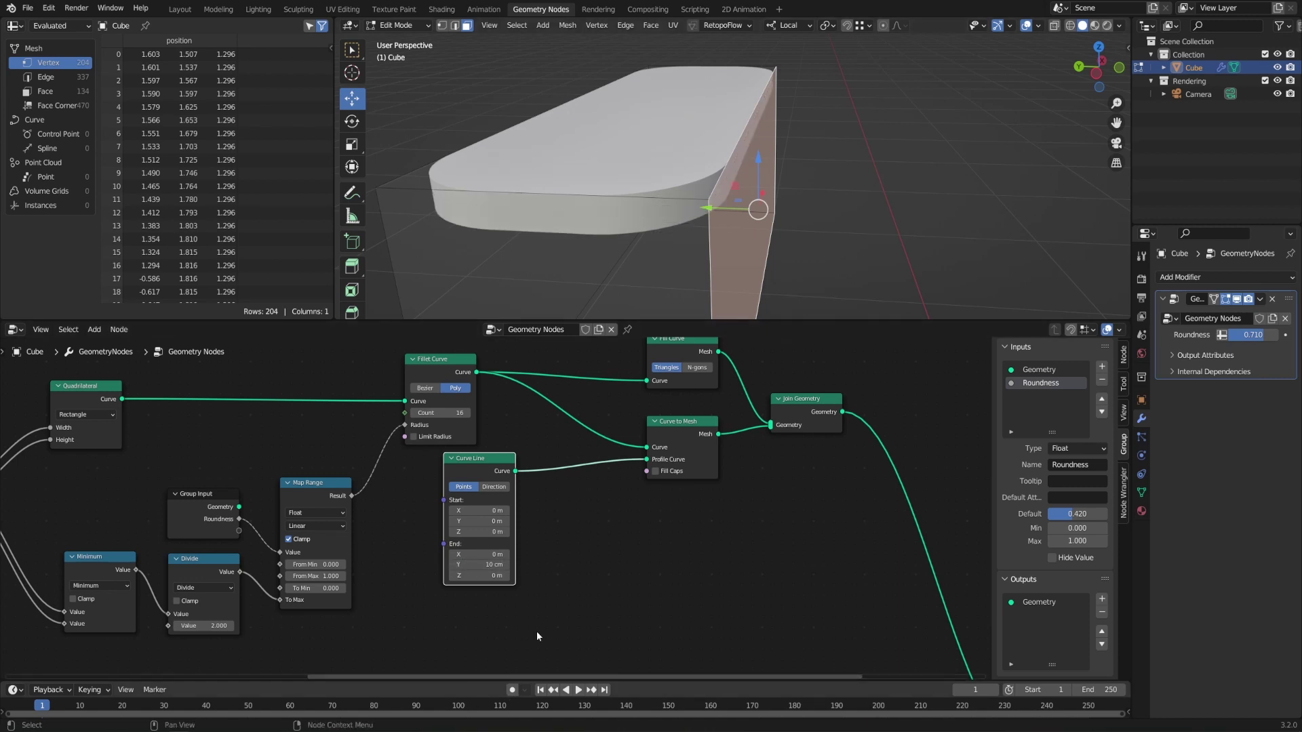
Reduce the Curve Line End Y to 3 cm for a thinner edge band.
scroll(616, 531, up, 1)
drag(504, 449, 482, 478)
click(486, 590)
text(3cm)
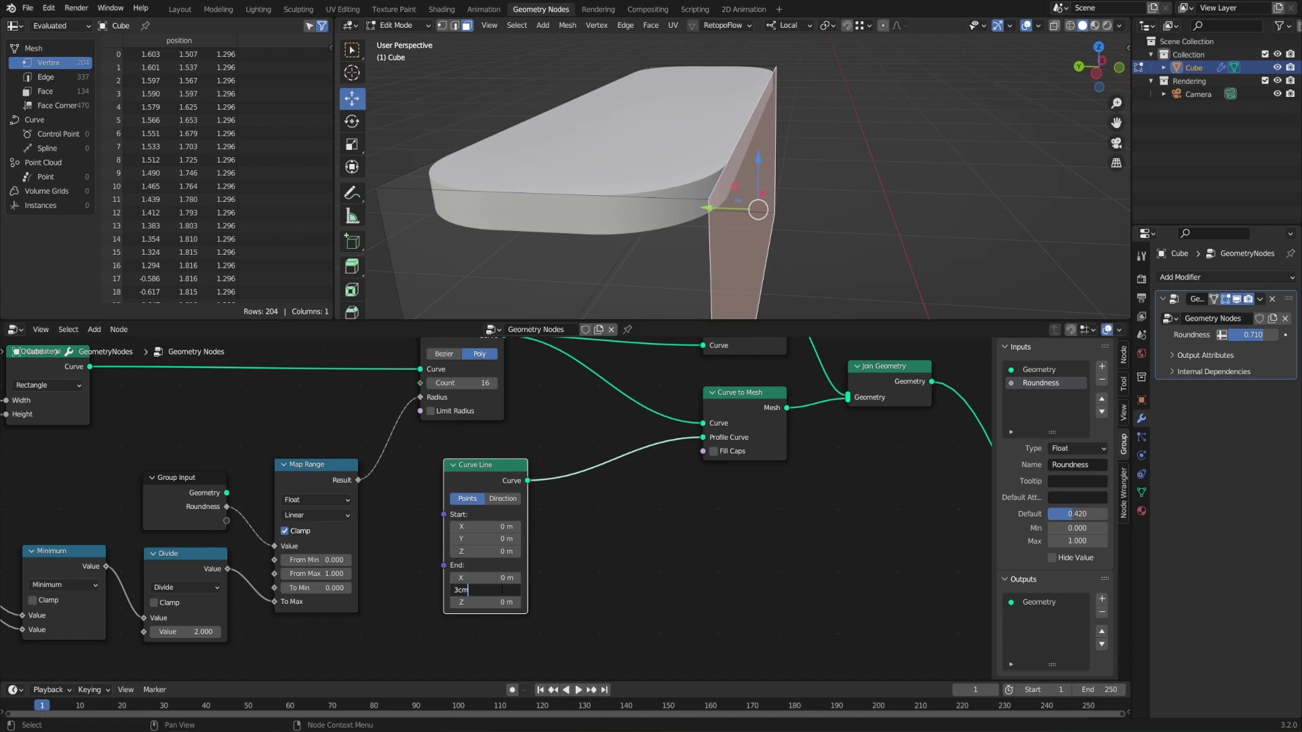
key(Return)
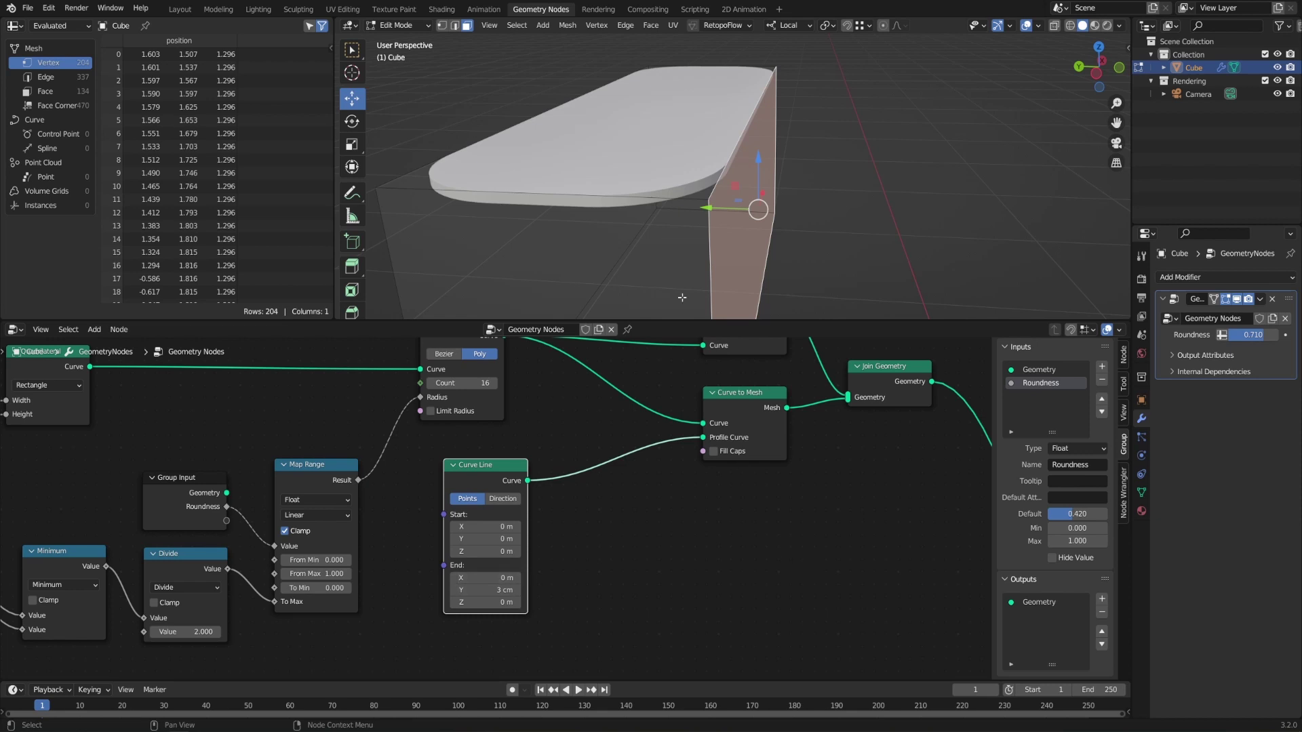
Inspect the slab edge, then move Fill Curve, Curve to Mesh and Join Geometry right.
middle_drag(720, 181, 741, 164)
scroll(741, 164, up, 3)
middle_drag(720, 217, 762, 131)
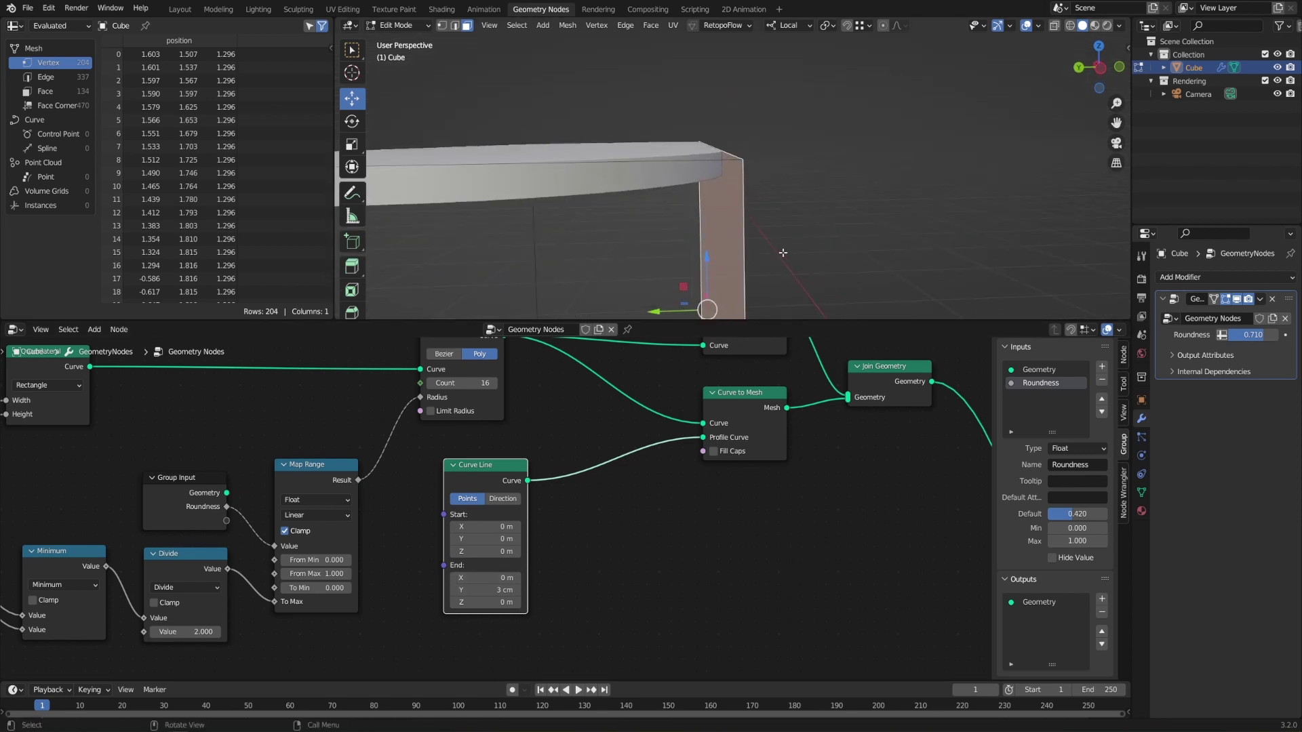
scroll(487, 478, down, 4)
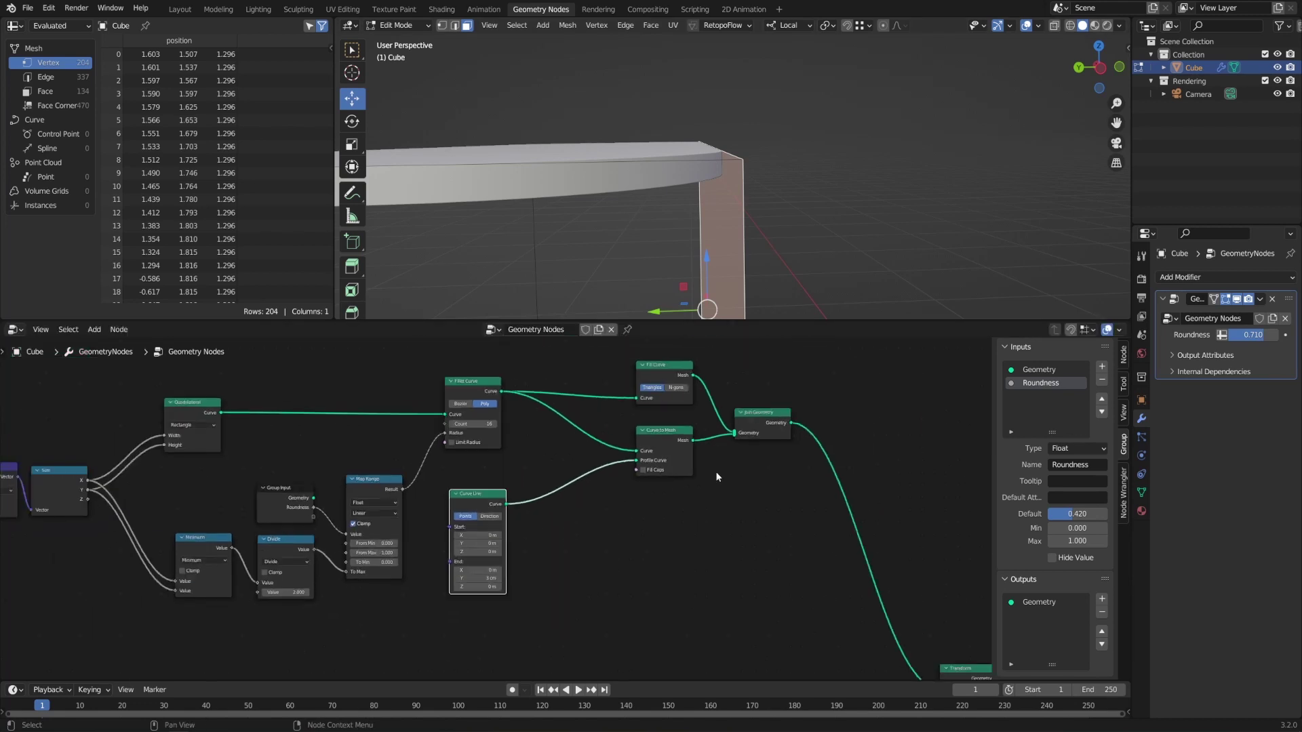
drag(496, 381, 764, 536)
drag(636, 499, 757, 500)
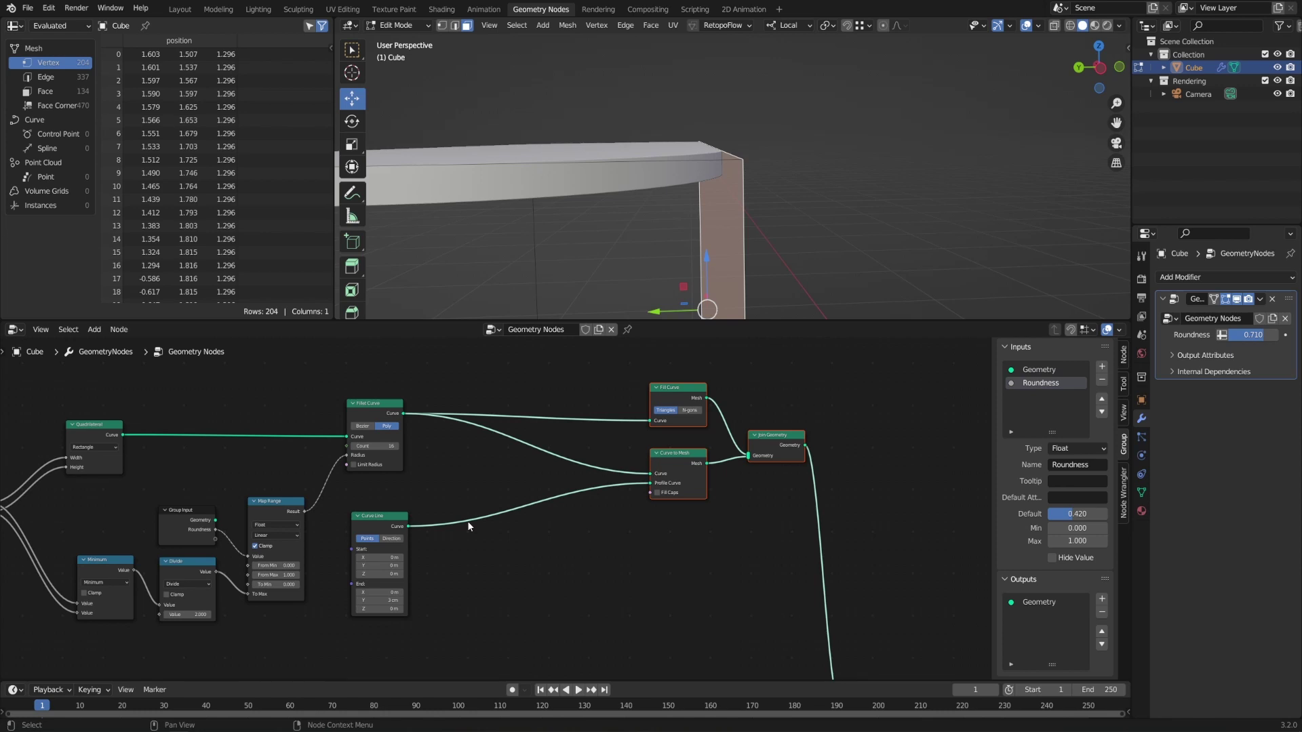
key(shift+a)
mouse_move(468, 525)
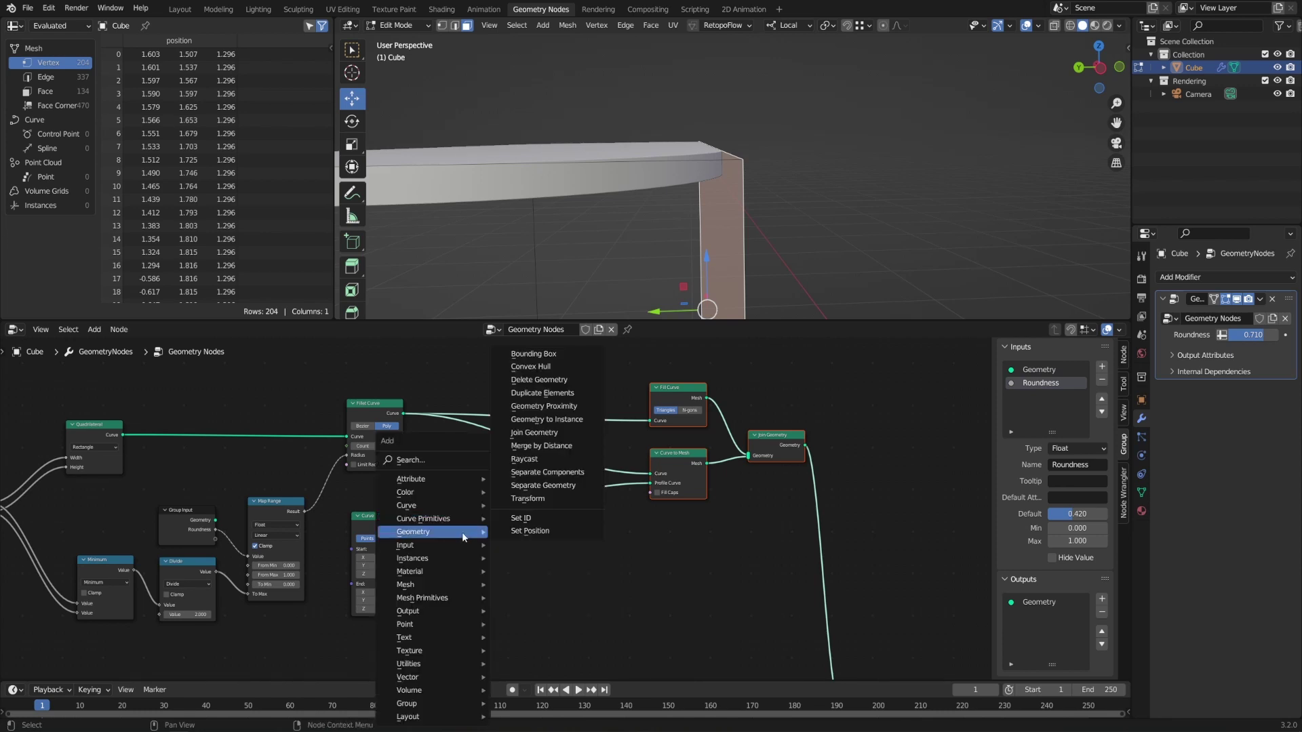
Insert a Set Position node on the Curve Line link feeding the Curve to Mesh profile.
click(531, 531)
click(577, 525)
scroll(584, 528, up, 1)
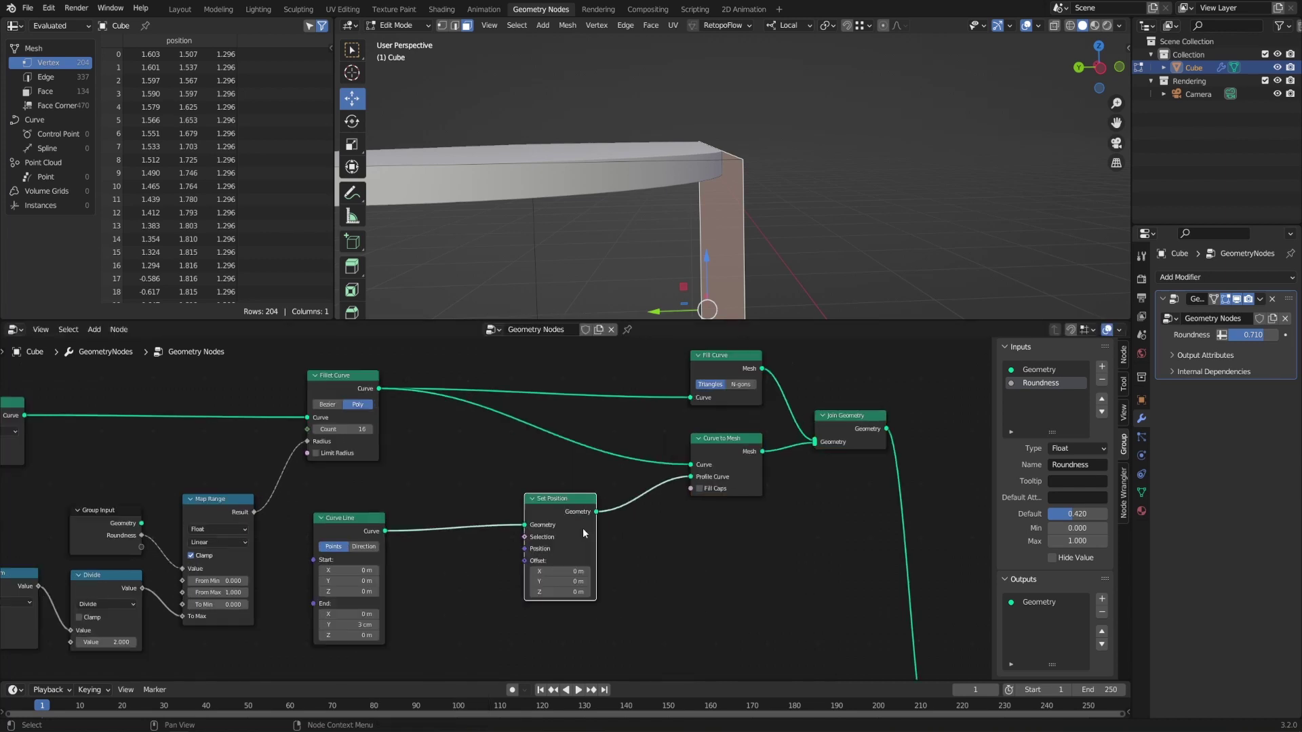
drag(583, 528, 615, 535)
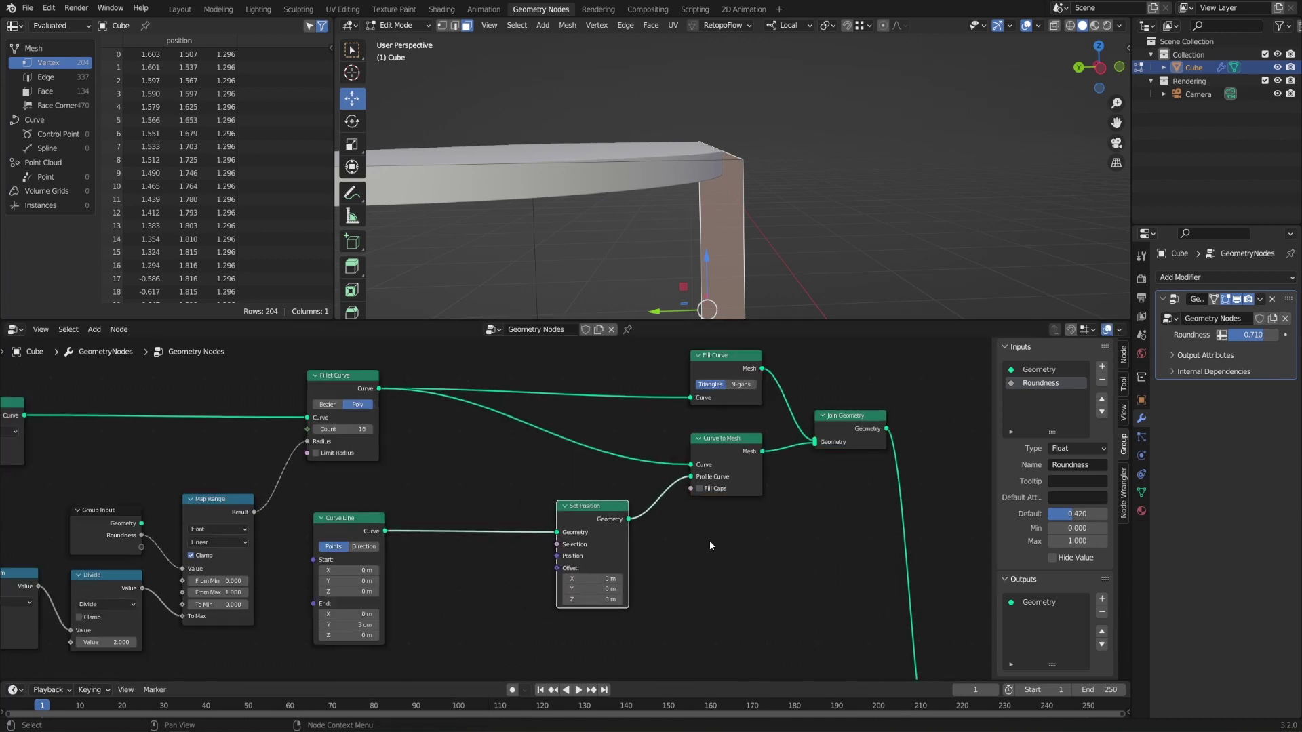
scroll(737, 583, up, 2)
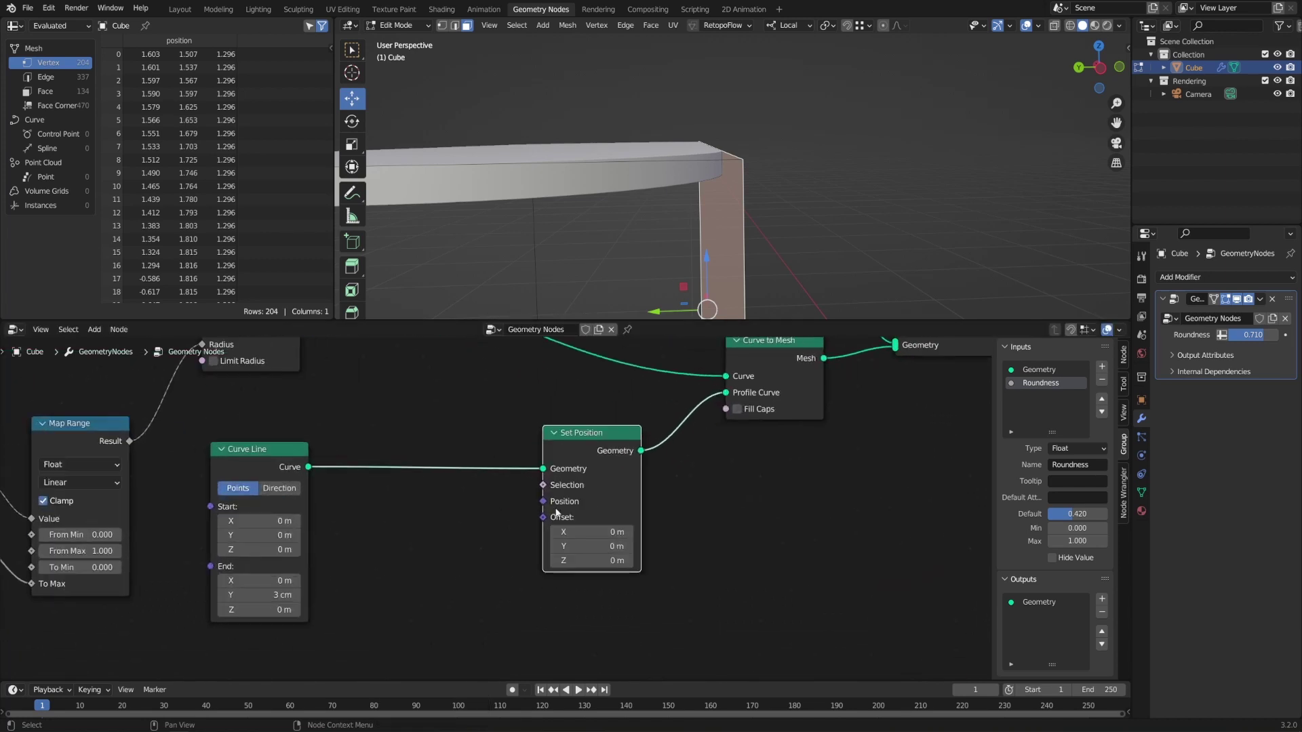
scroll(590, 532, down, 2)
middle_drag(852, 633, 538, 501)
scroll(636, 512, up, 2)
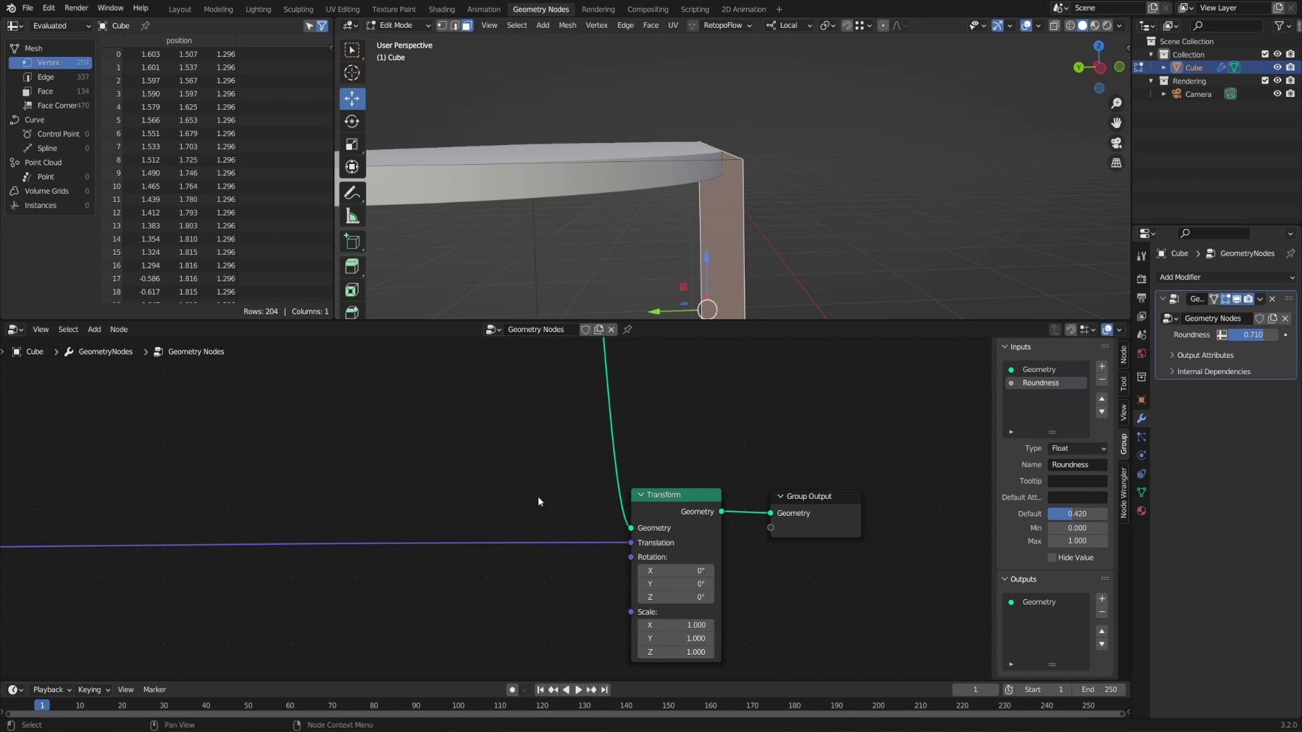
scroll(440, 386, down, 5)
middle_drag(406, 362, 583, 530)
scroll(468, 505, up, 4)
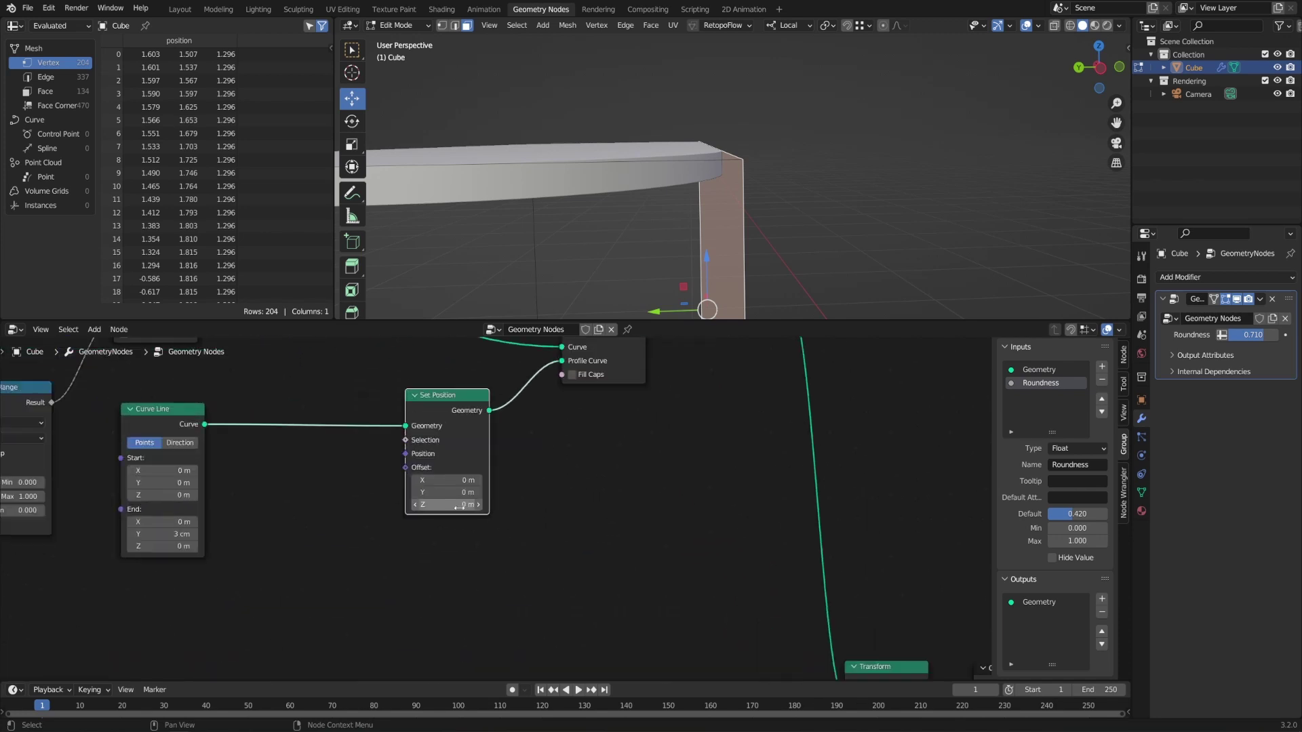
Try an X offset on Set Position, then reset Offset X to 0 m.
middle_drag(455, 468, 634, 482)
scroll(534, 441, up, 1)
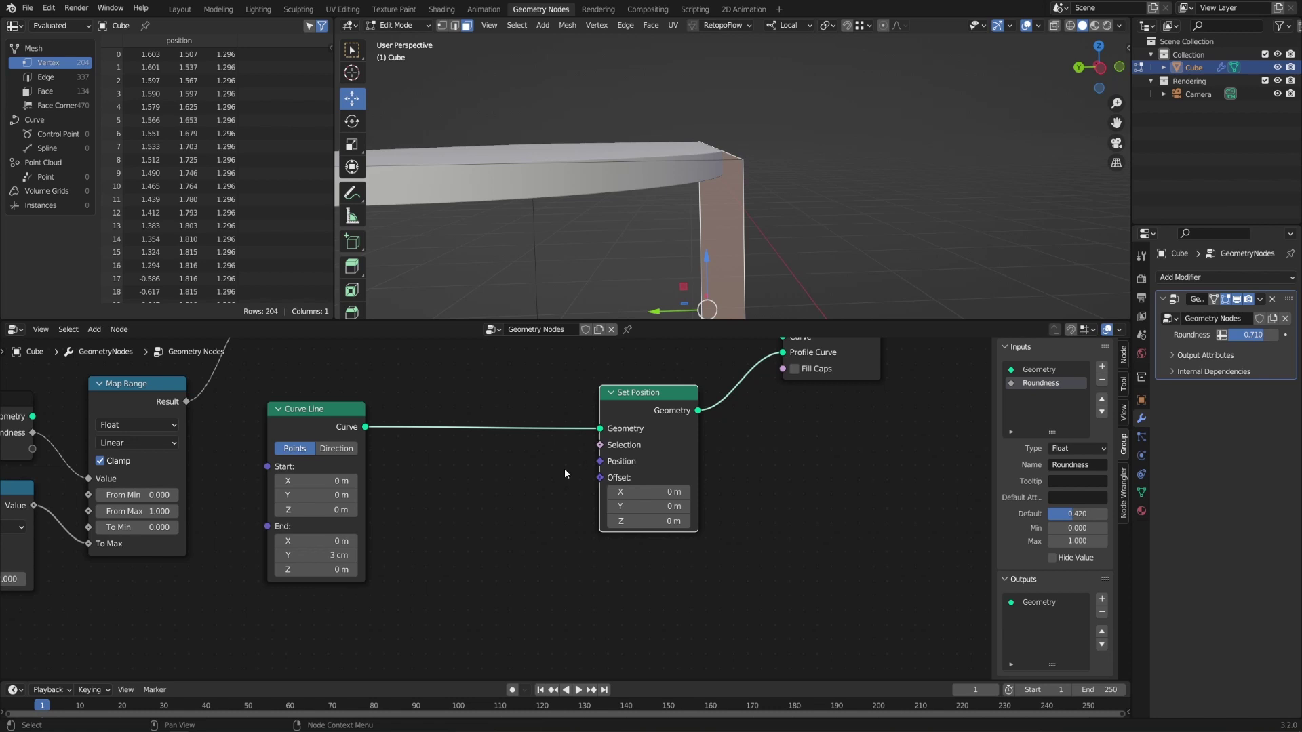
shift+drag(642, 495, 682, 492)
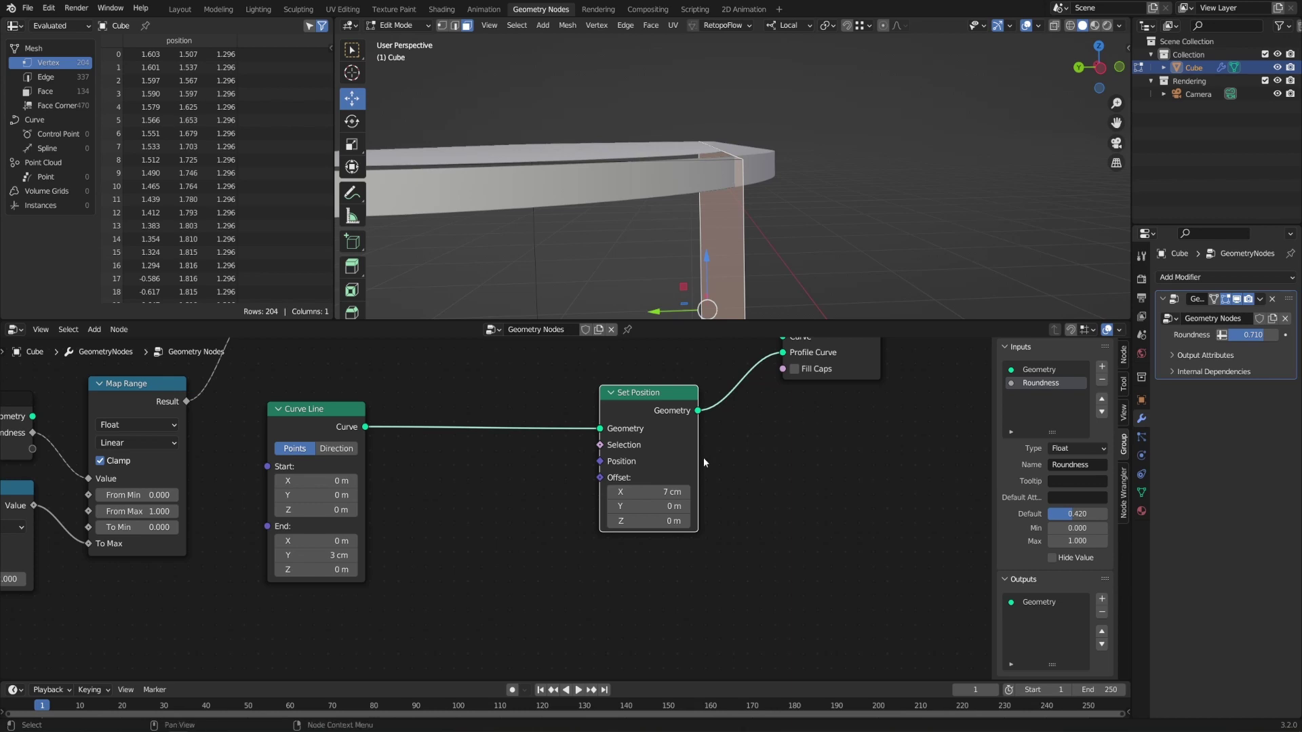
click(652, 492)
text(0)
key(Return)
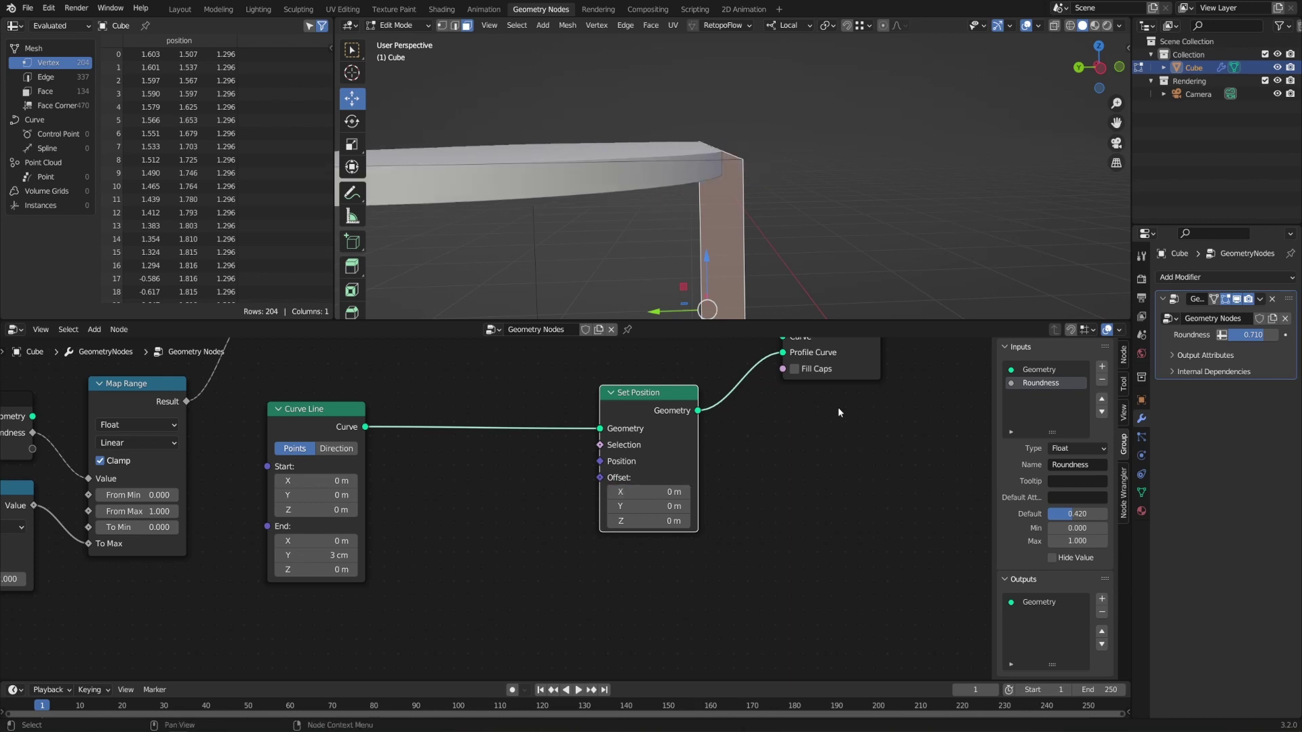
Toggle wireframe and solid shading, then frame the entire node tree with Home.
key(shift+z)
key(shift+z)
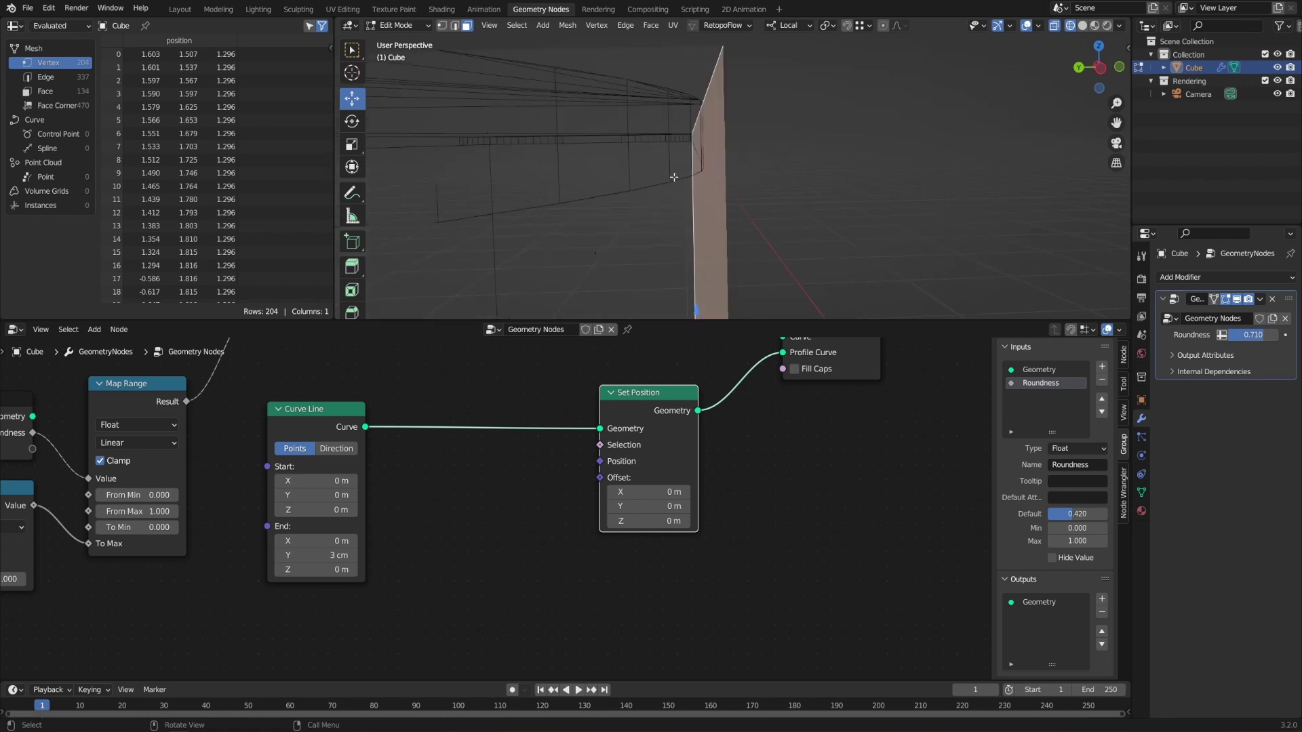
key(shift+z)
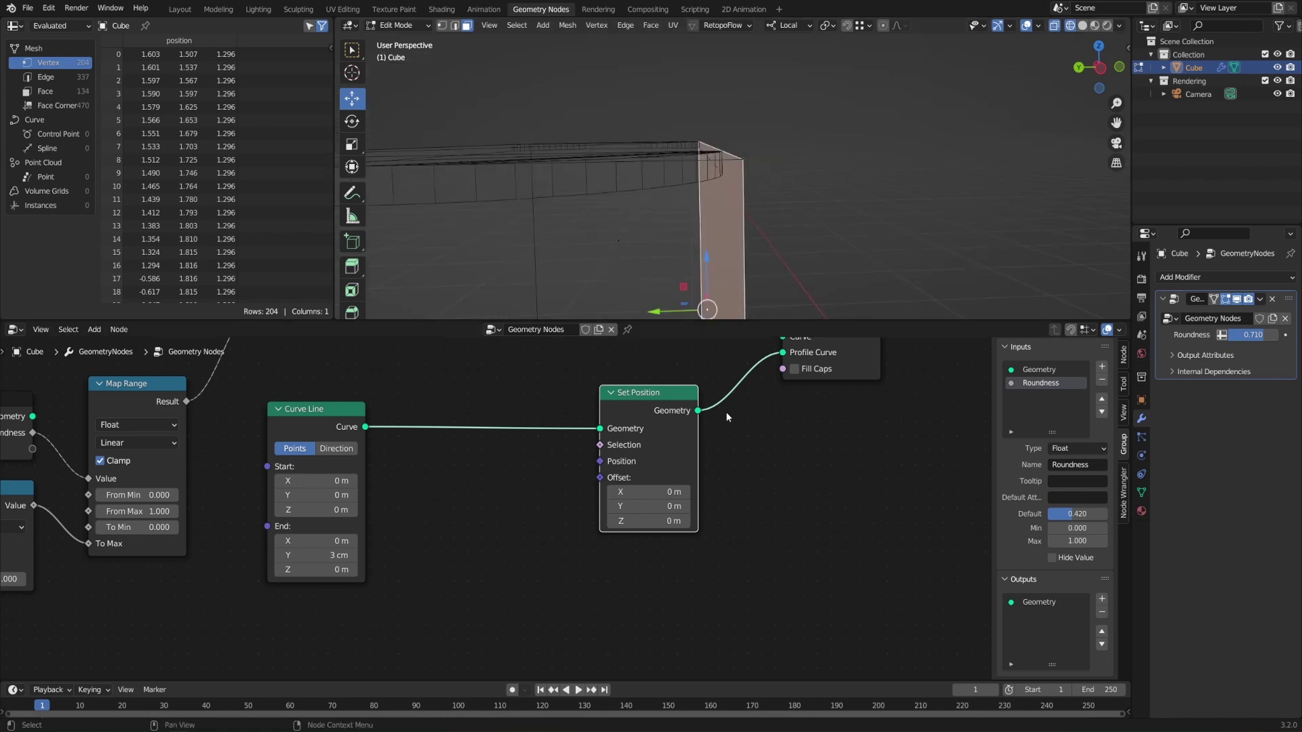
key(Home)
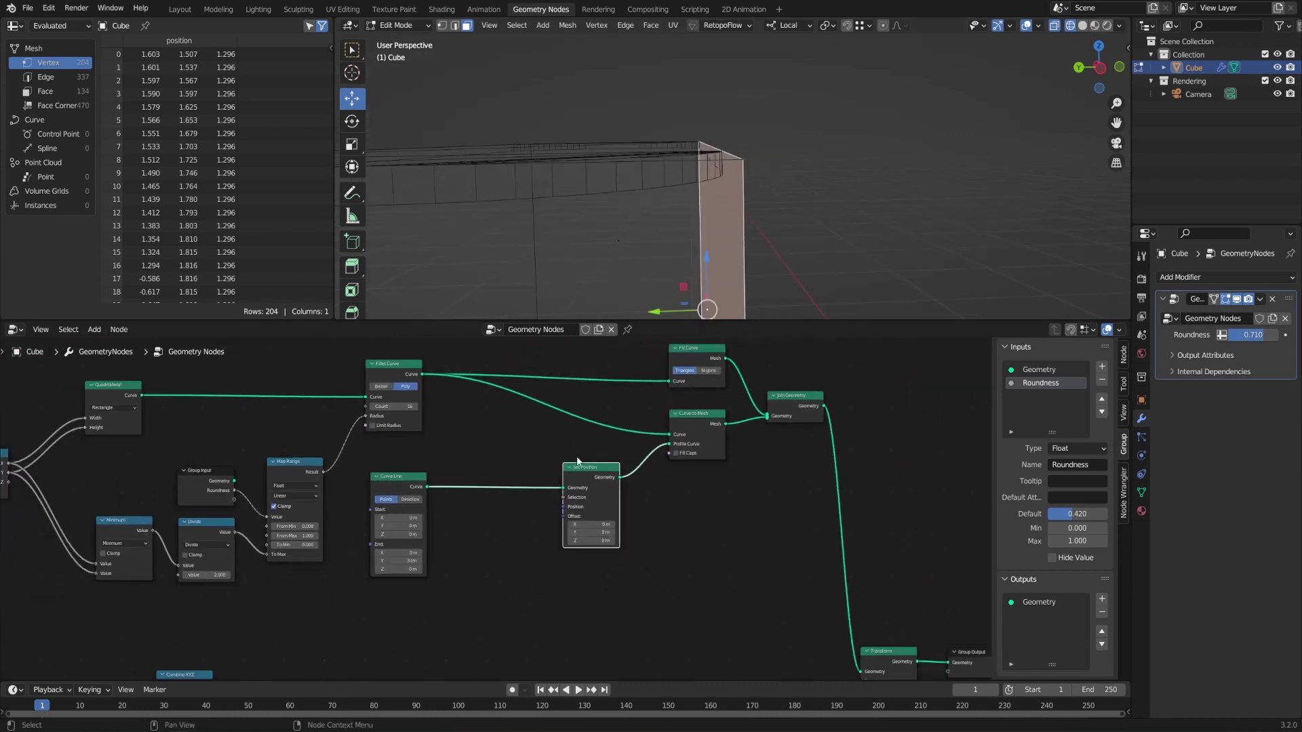
Shift the nodes from Set Position to the output horizontally right to make room.
scroll(478, 526, down, 2)
drag(525, 376, 878, 671)
key(g)
key(x)
click(697, 554)
click(516, 535)
Insert a Subdivide Curve node between Curve Line and Set Position with 12 cuts.
scroll(517, 535, up, 4)
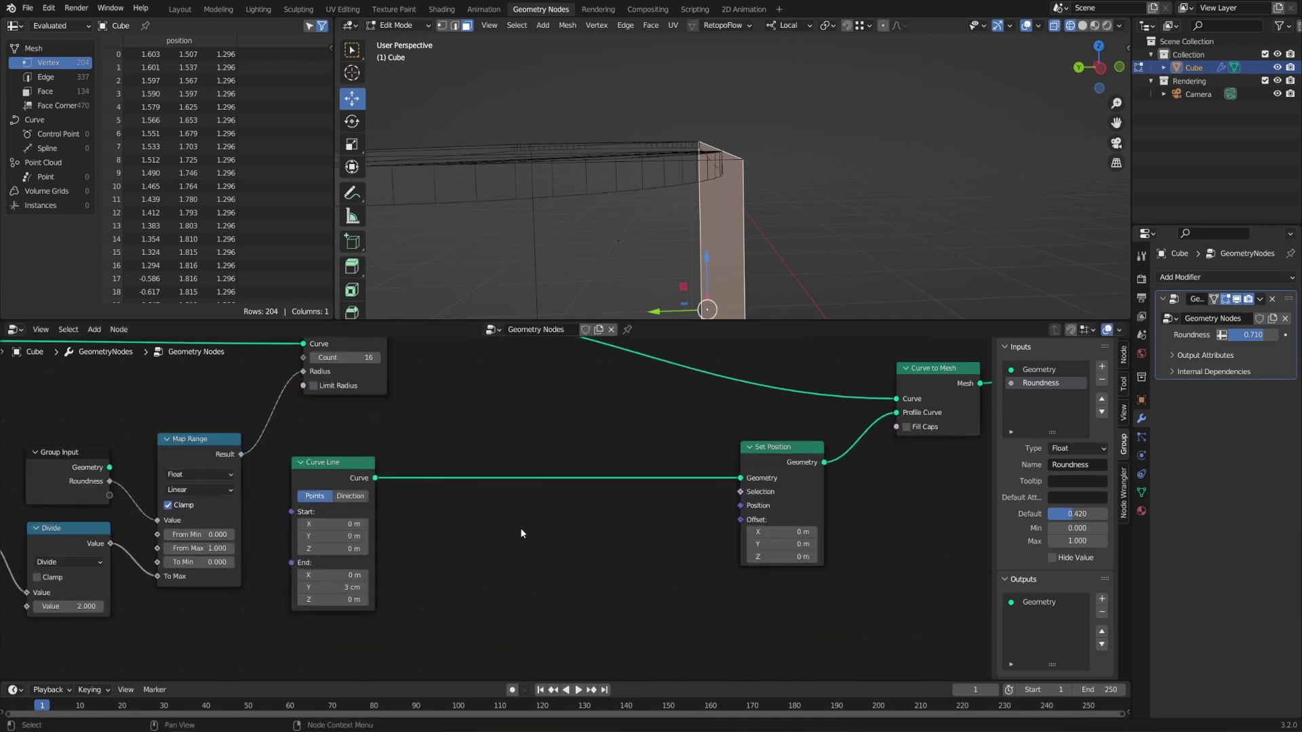
key(shift+a)
mouse_move(521, 533)
mouse_move(514, 507)
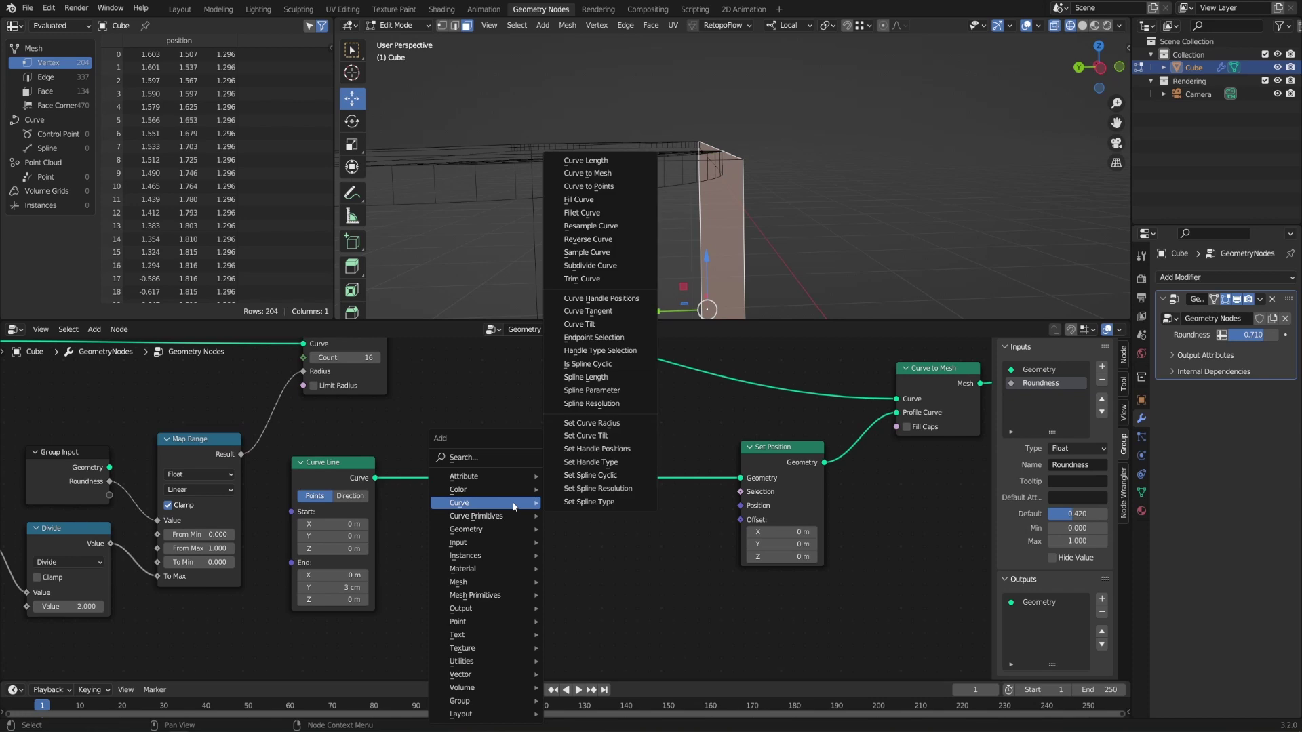
click(588, 266)
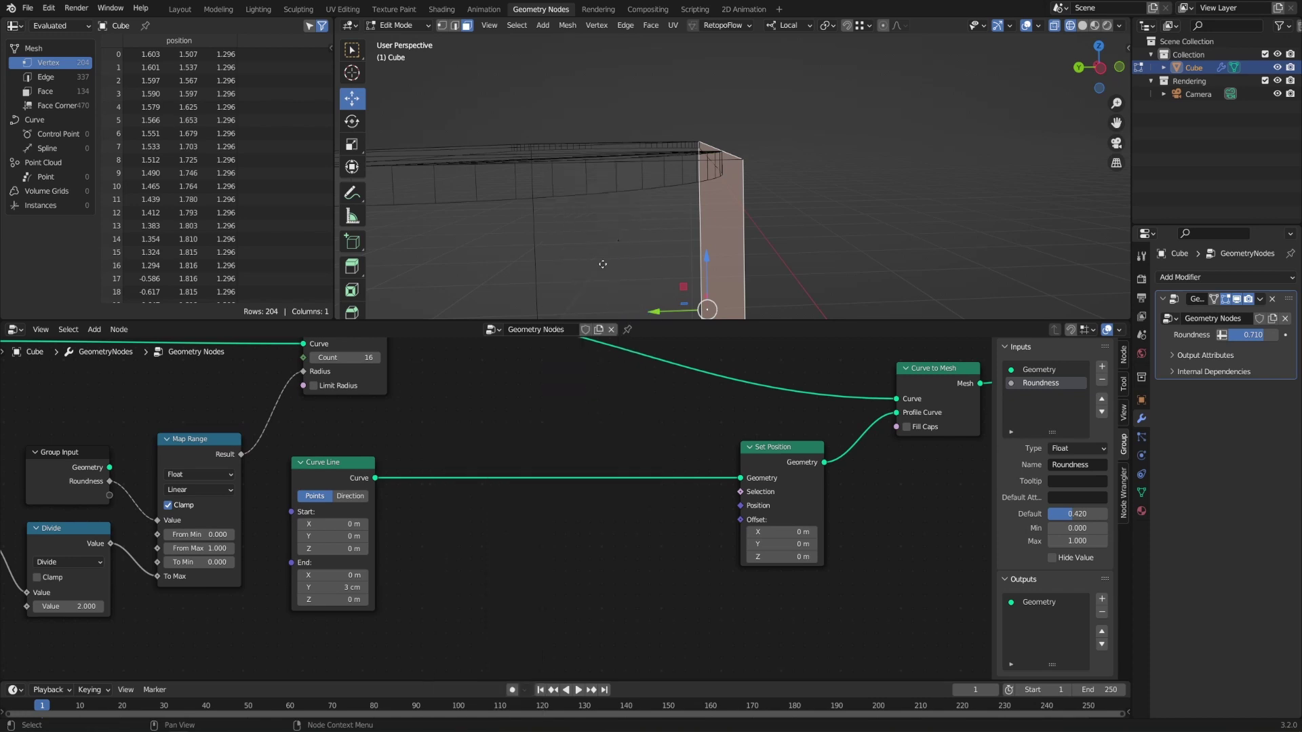
click(524, 407)
click(564, 463)
text(12)
key(Return)
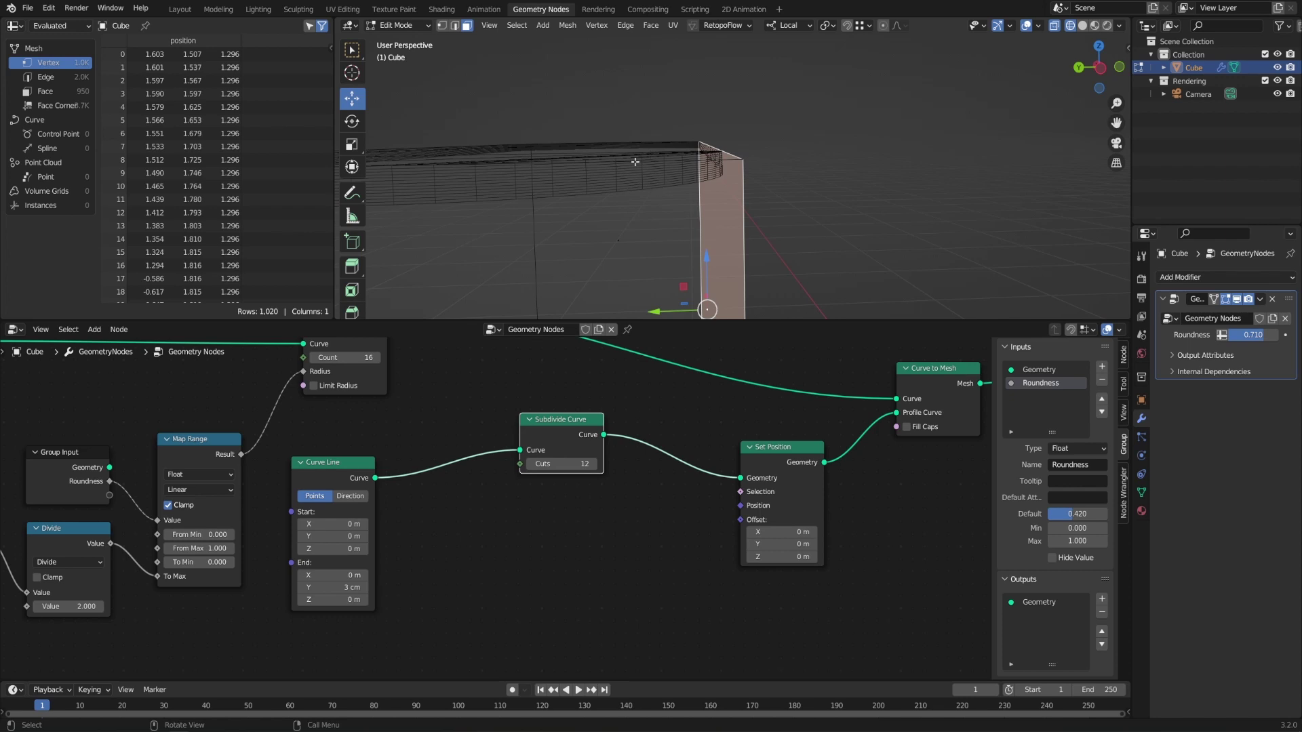
scroll(683, 194, up, 5)
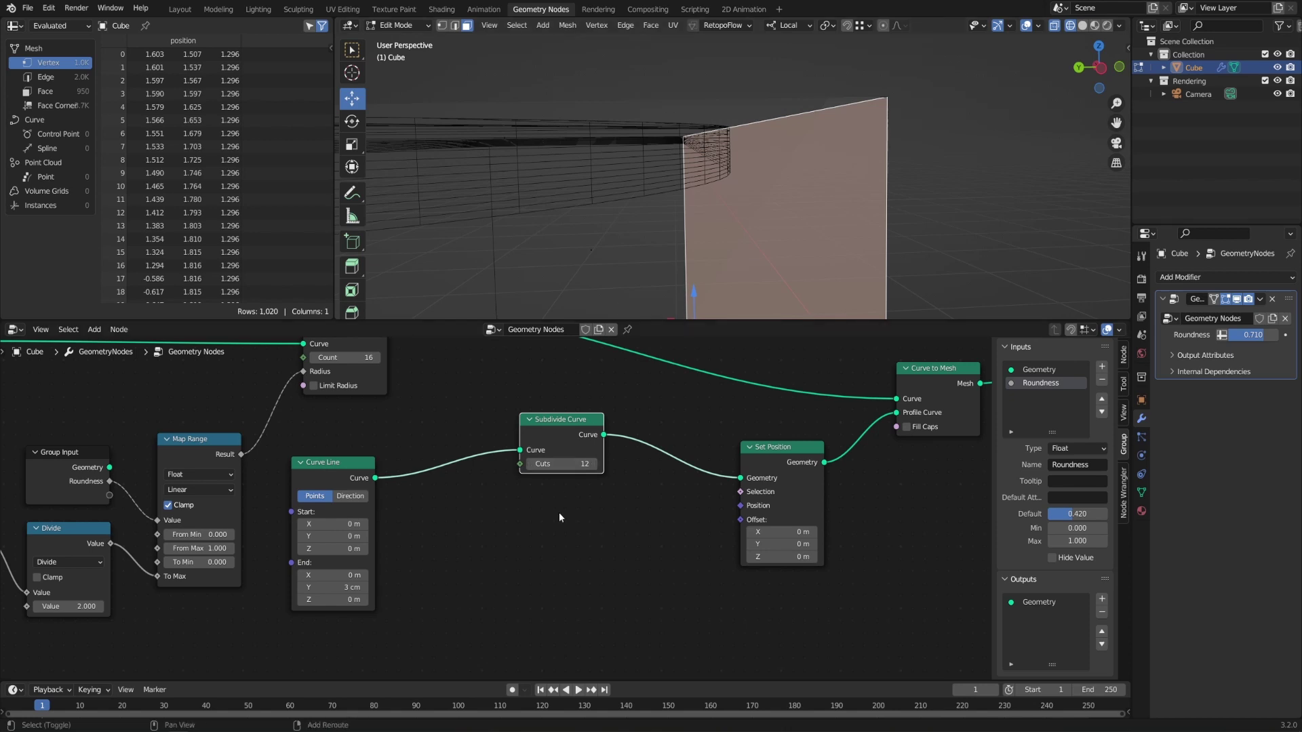
key(shift+a)
Add a Spline Parameter node below the node chain.
mouse_move(555, 506)
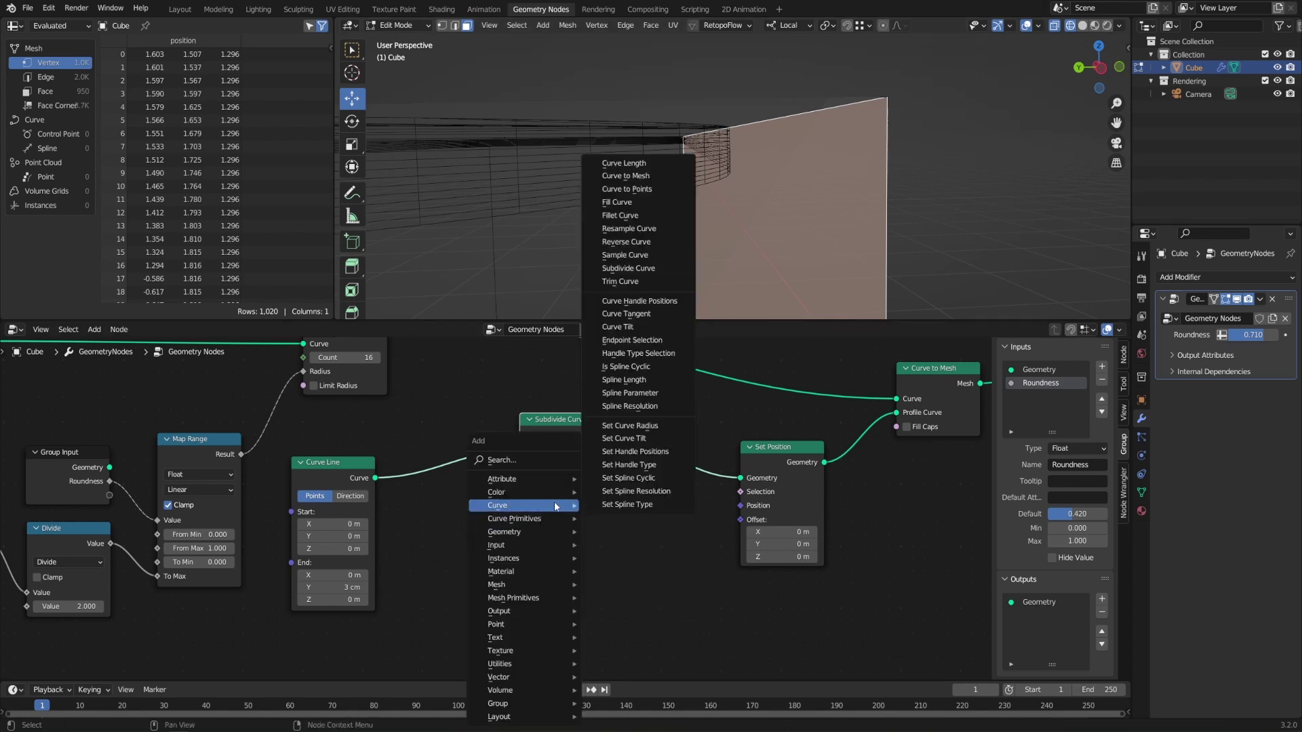
click(630, 393)
click(453, 555)
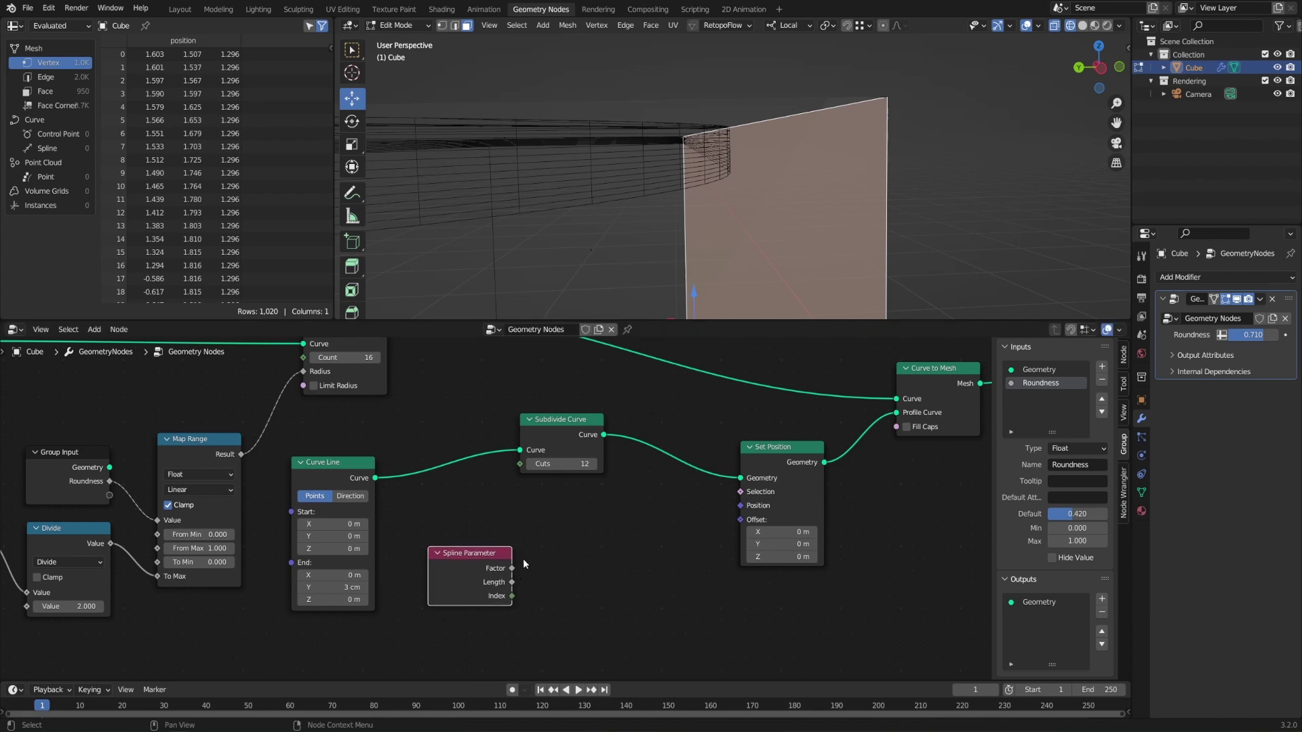
Feed Set Position's Offset from a Combine XYZ whose X is the spline Factor.
drag(783, 465, 808, 439)
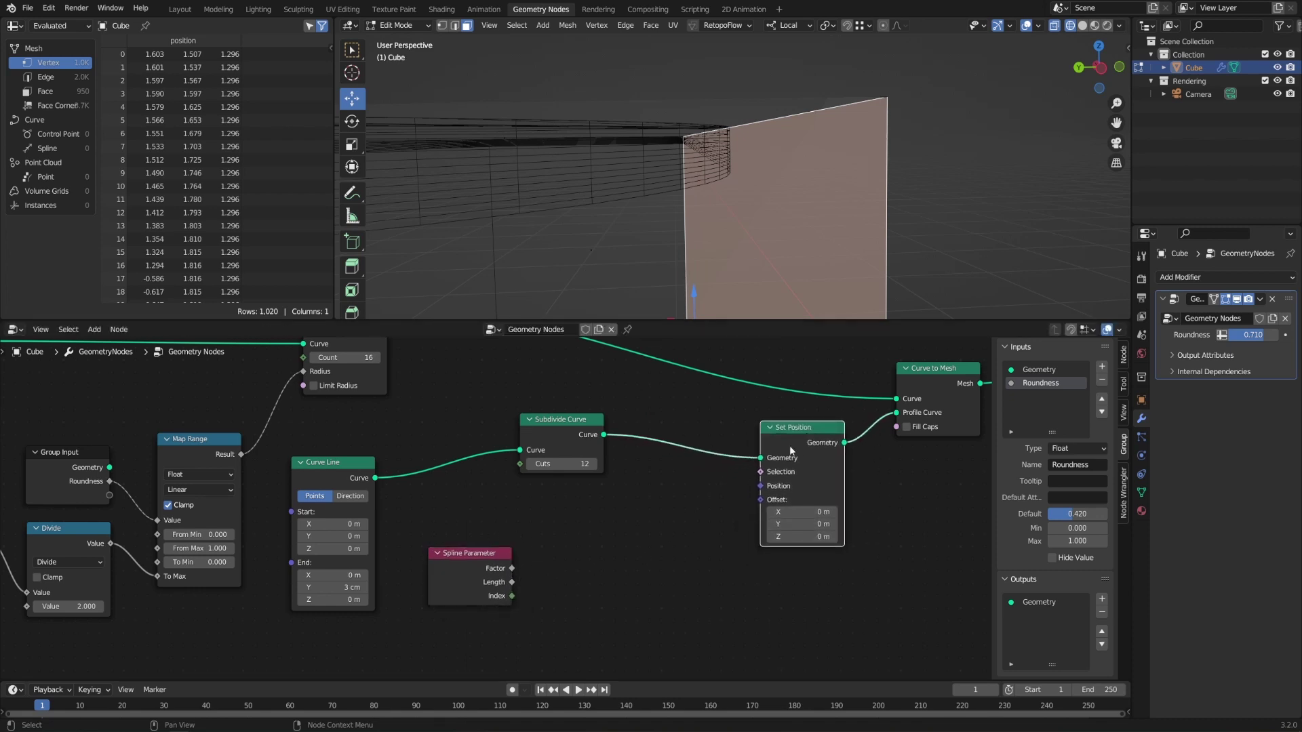
drag(761, 499, 546, 510)
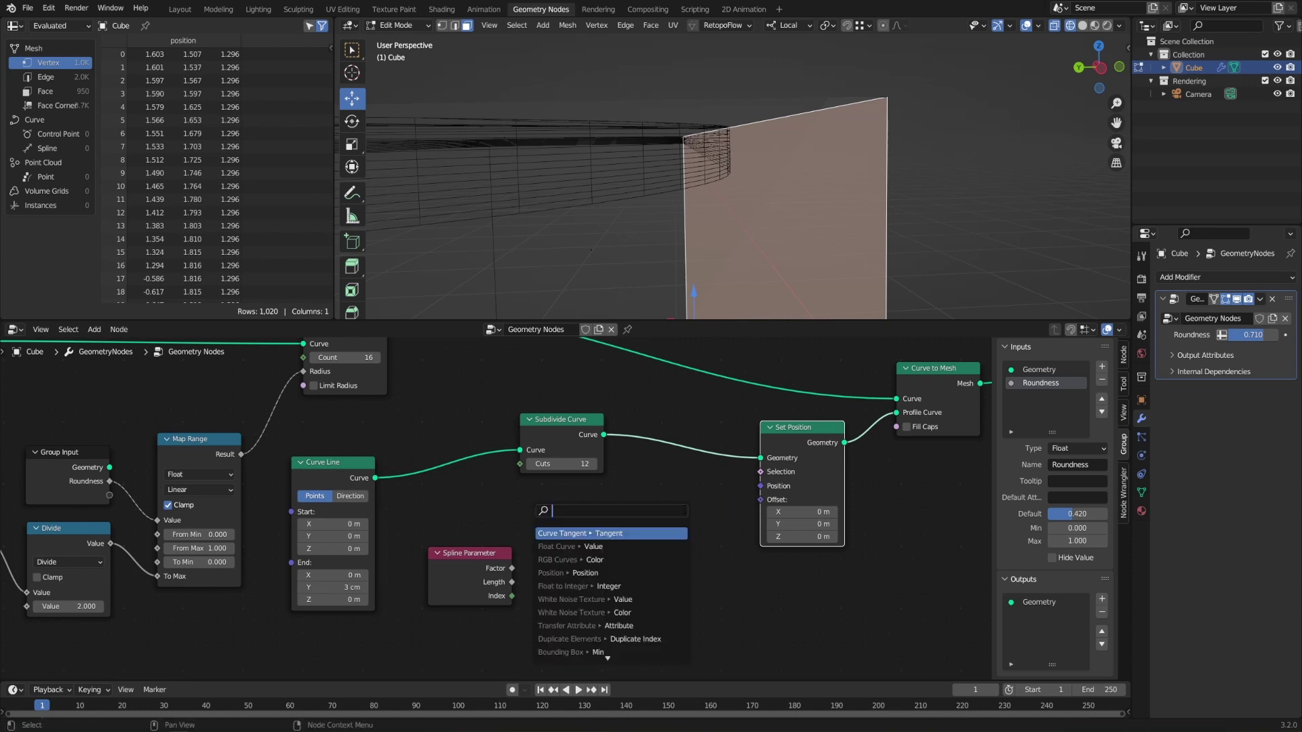
text(com)
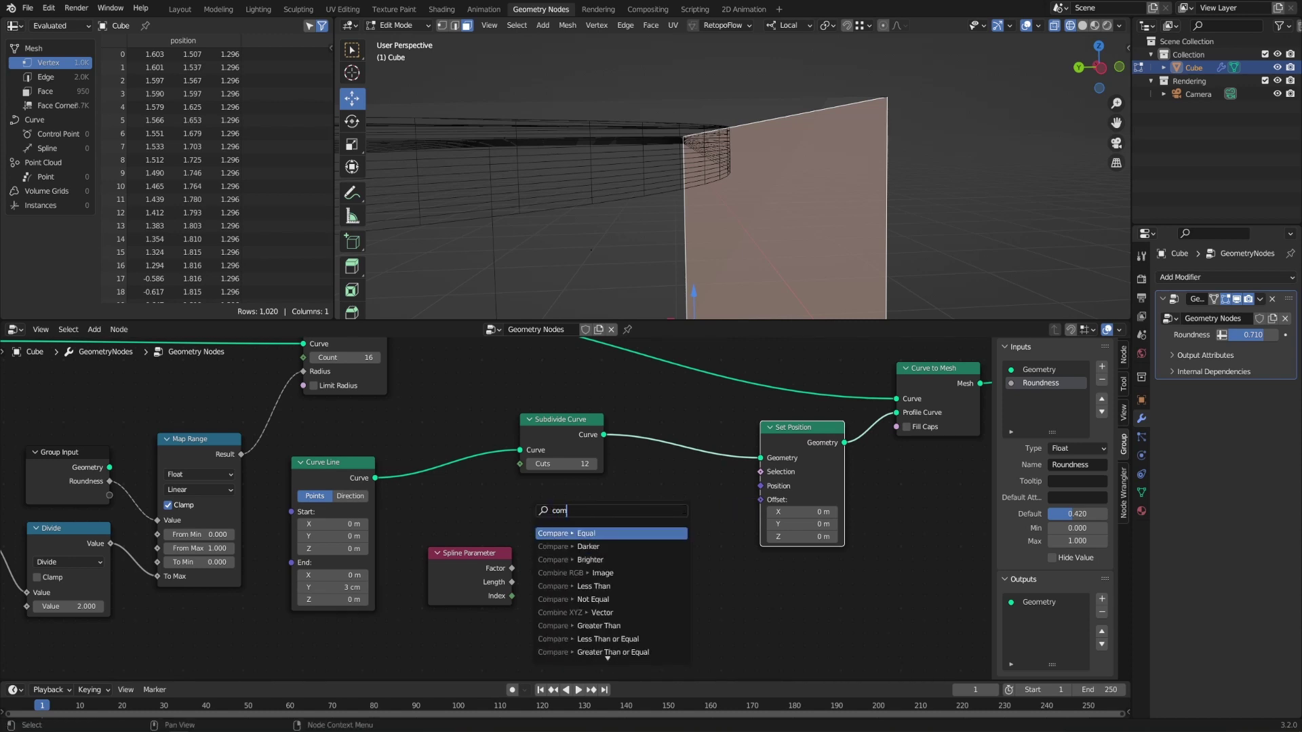
text(bin)
click(563, 547)
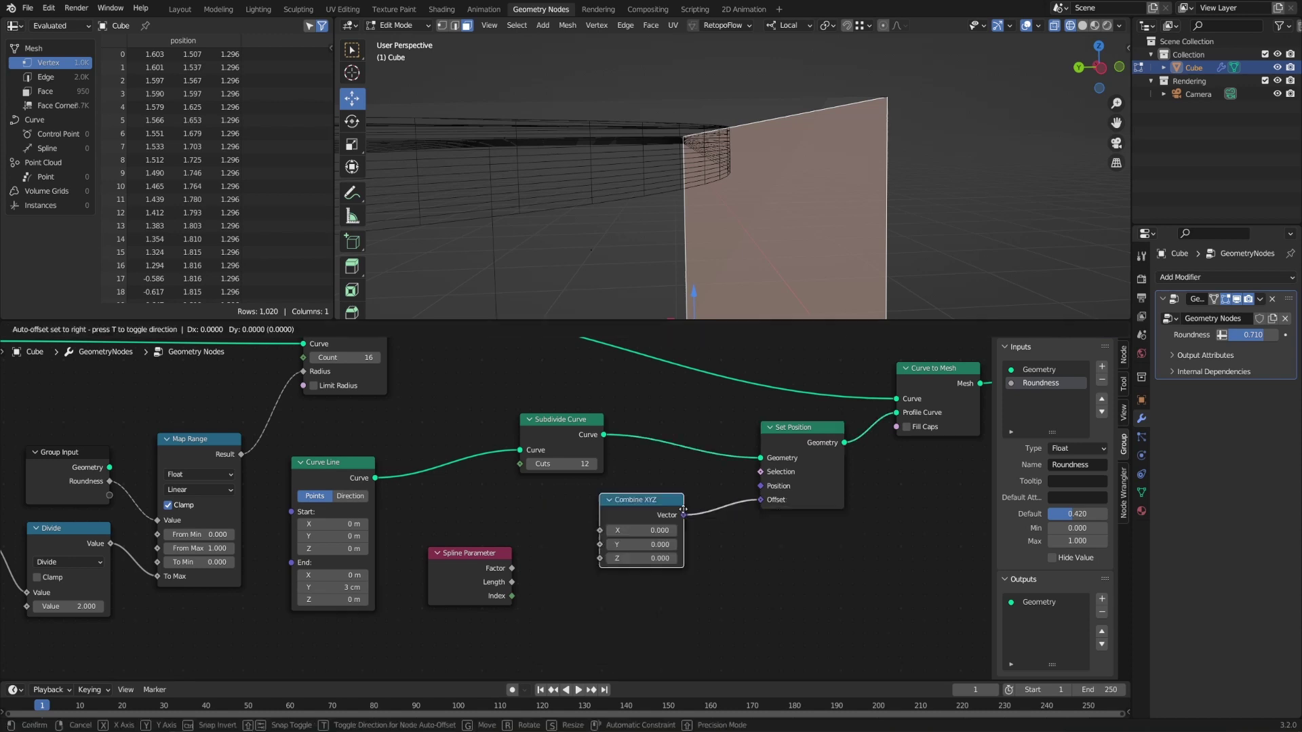
click(722, 512)
drag(511, 568, 650, 533)
Orbit to check the offset profile and move the Fill Curve through Combine XYZ nodes right.
middle_drag(814, 262, 799, 186)
drag(463, 574, 456, 576)
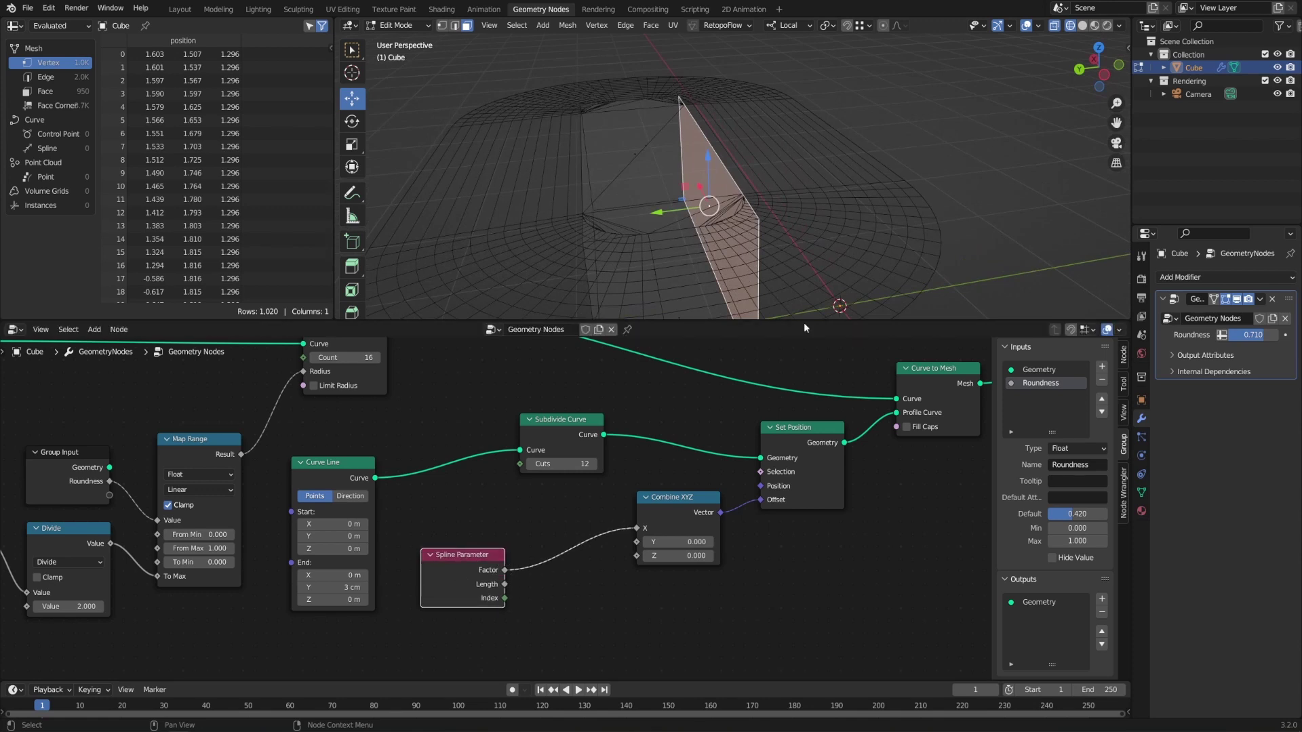
middle_drag(746, 249, 783, 218)
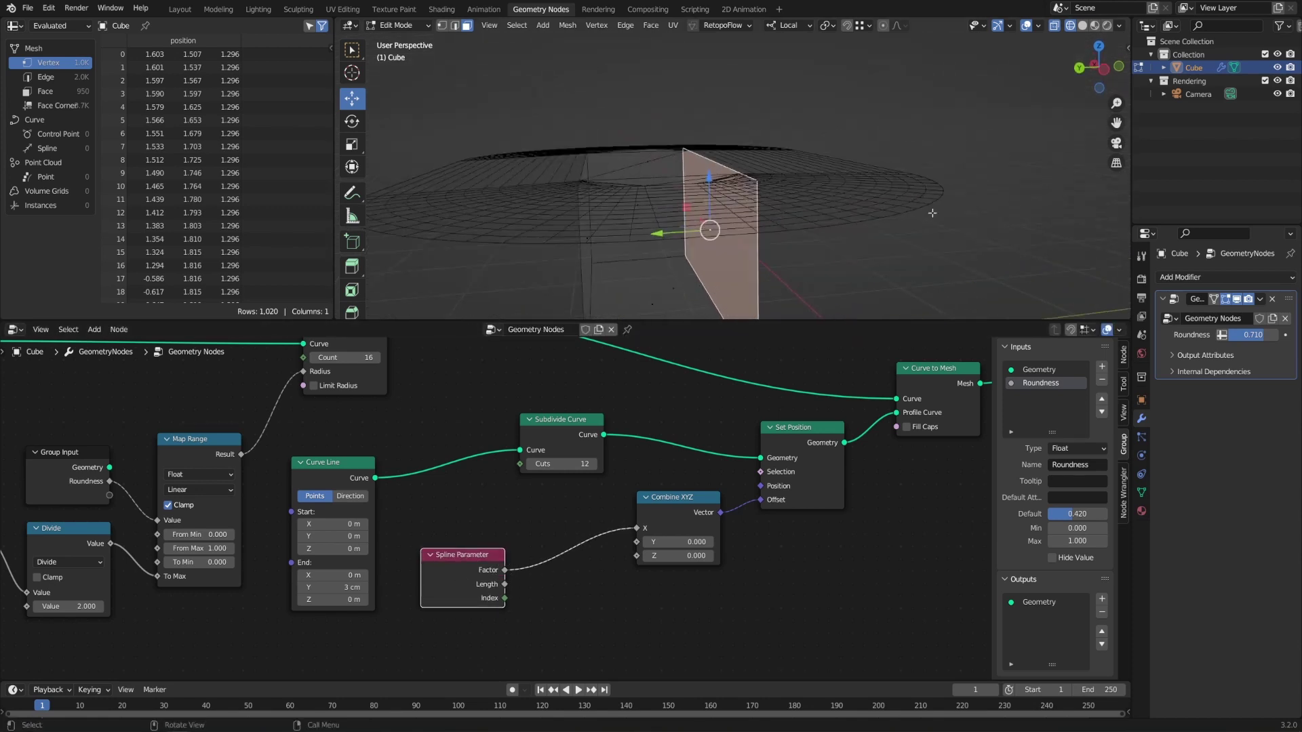
middle_drag(885, 196, 882, 237)
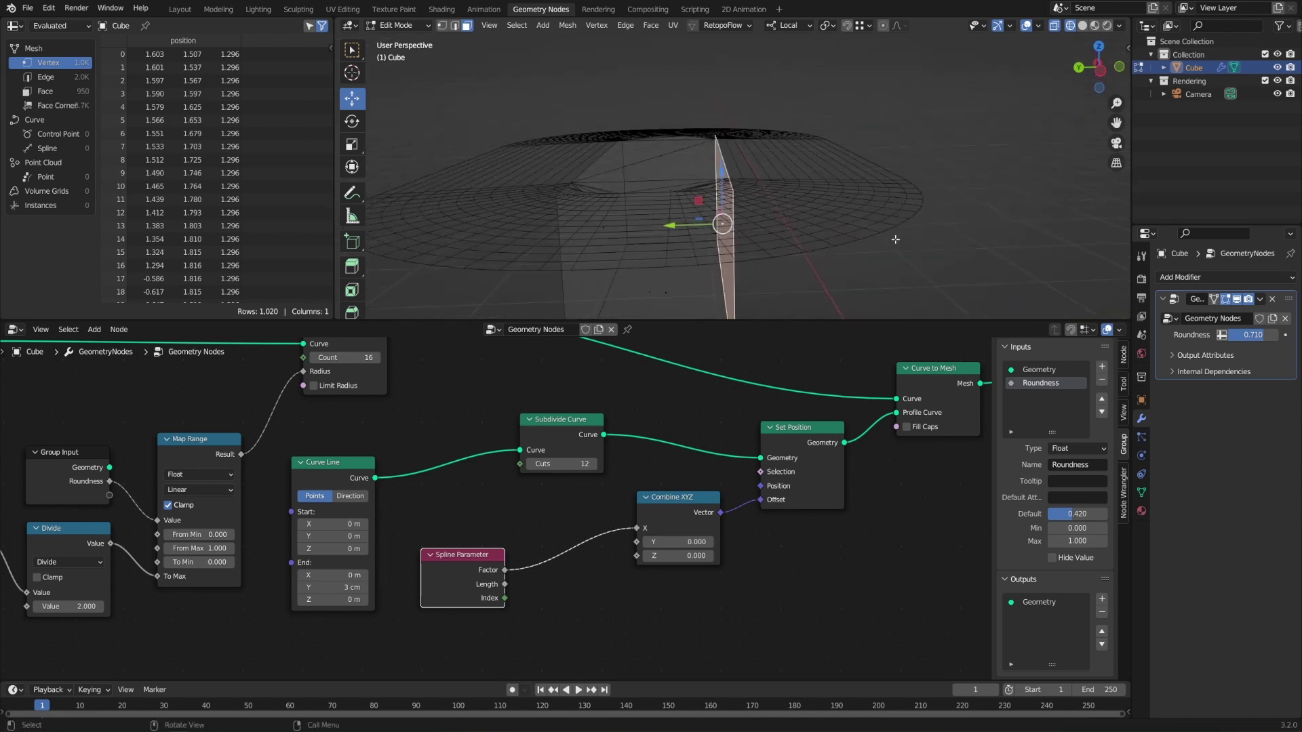
drag(453, 575, 436, 582)
scroll(575, 581, down, 3)
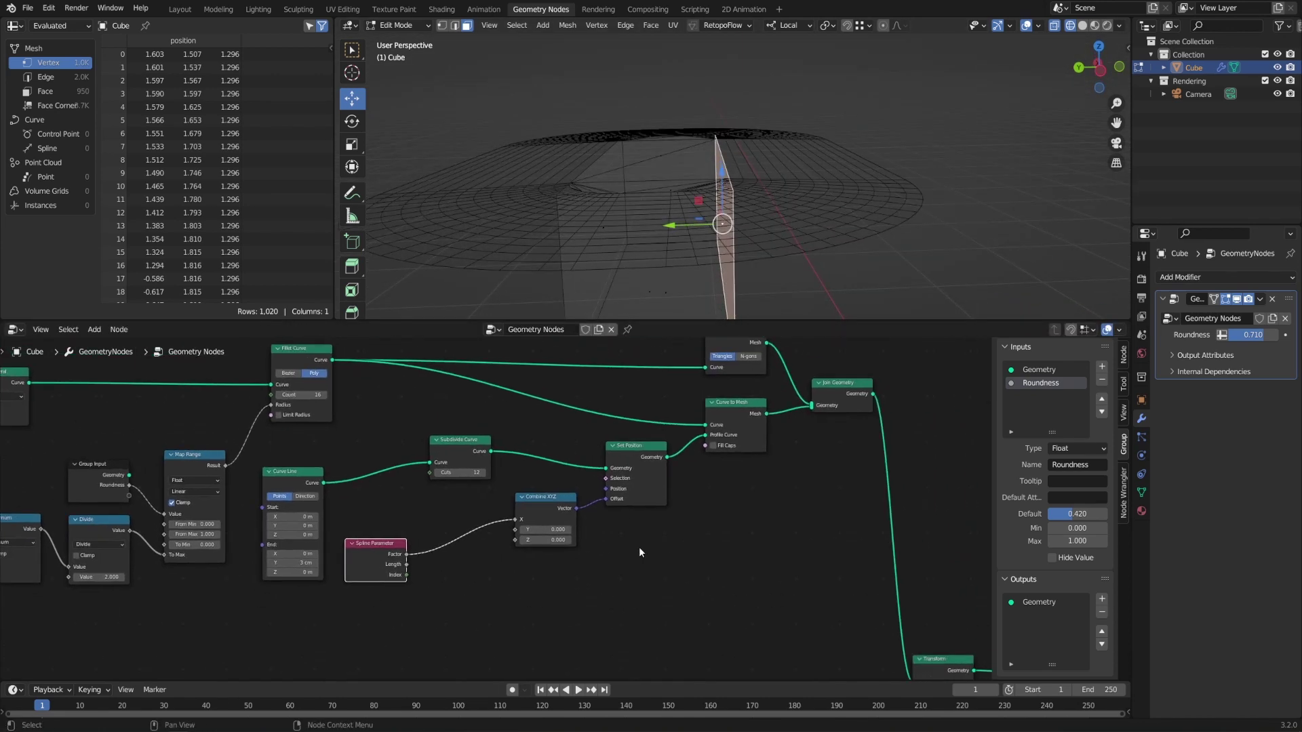
drag(535, 384, 971, 688)
key(g)
click(804, 568)
Slide the Transform and output nodes horizontally to the right.
key(g)
key(x)
click(976, 628)
scroll(530, 510, up, 5)
Insert a Math node set to Divide by 10 between Spline Parameter and Combine XYZ.
key(shift+a)
mouse_move(489, 503)
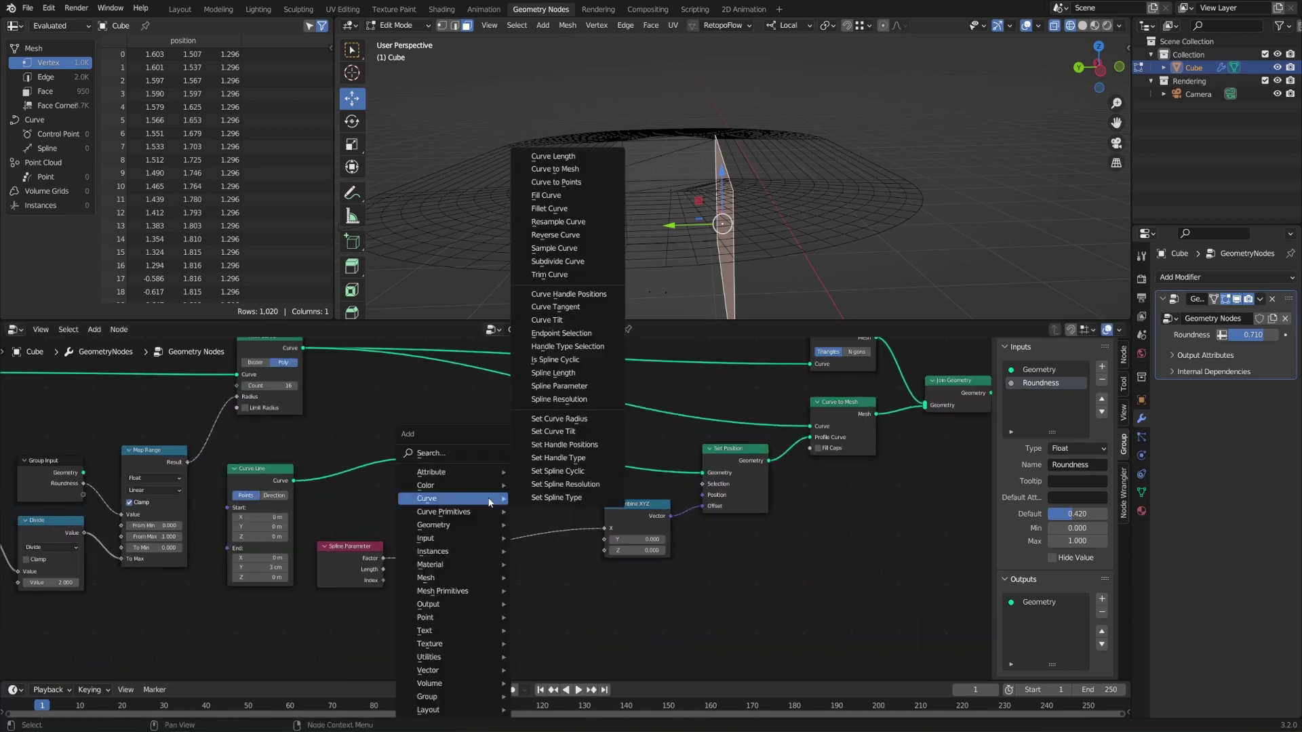
mouse_move(458, 656)
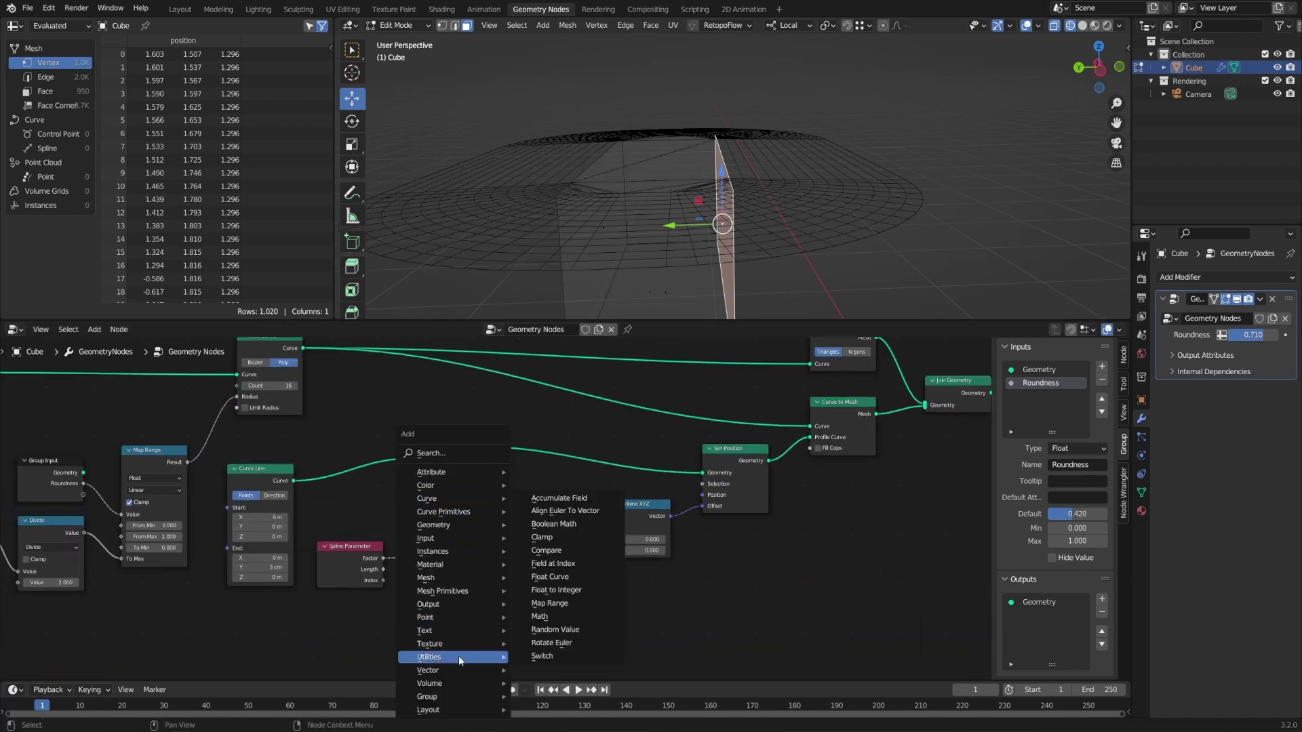
click(546, 617)
click(527, 529)
click(529, 537)
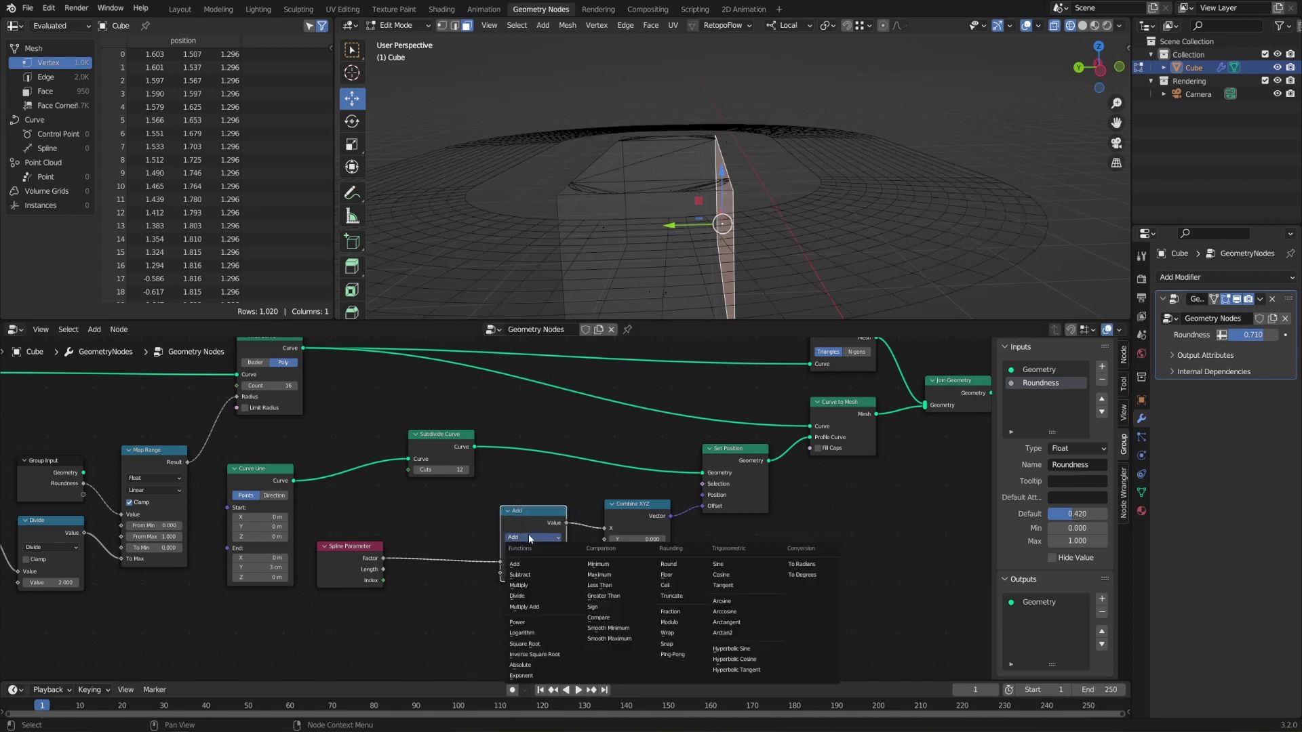
click(518, 596)
click(535, 573)
text(10)
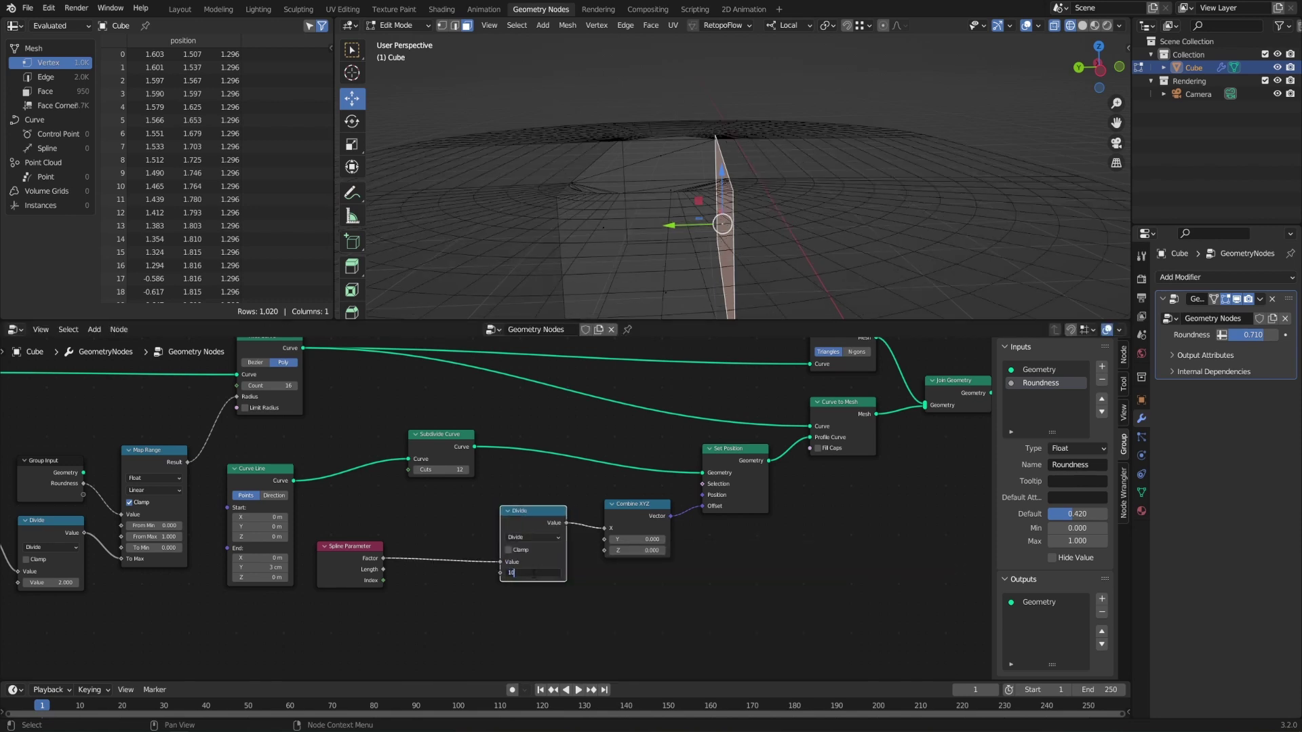
key(Return)
Change the Divide node's divisor from 10 to 20.
scroll(737, 235, up, 6)
scroll(736, 236, up, 1)
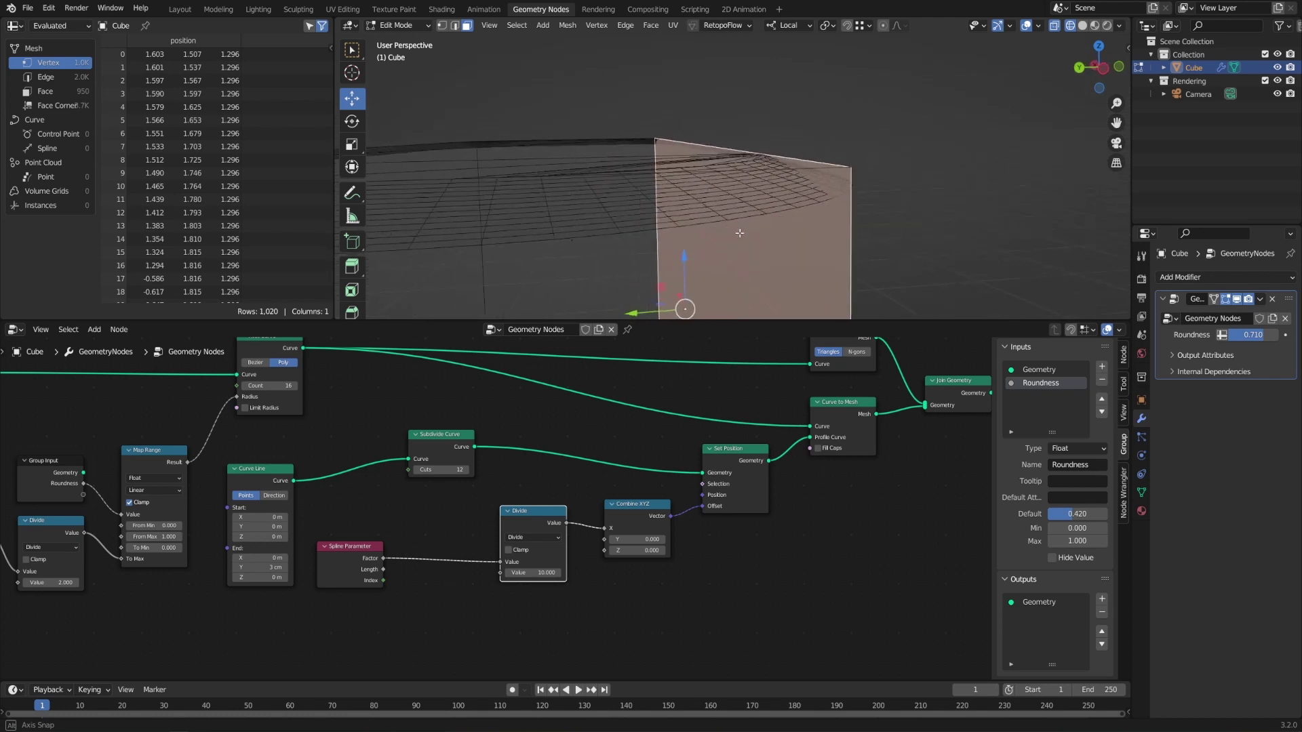
scroll(736, 235, up, 2)
click(534, 572)
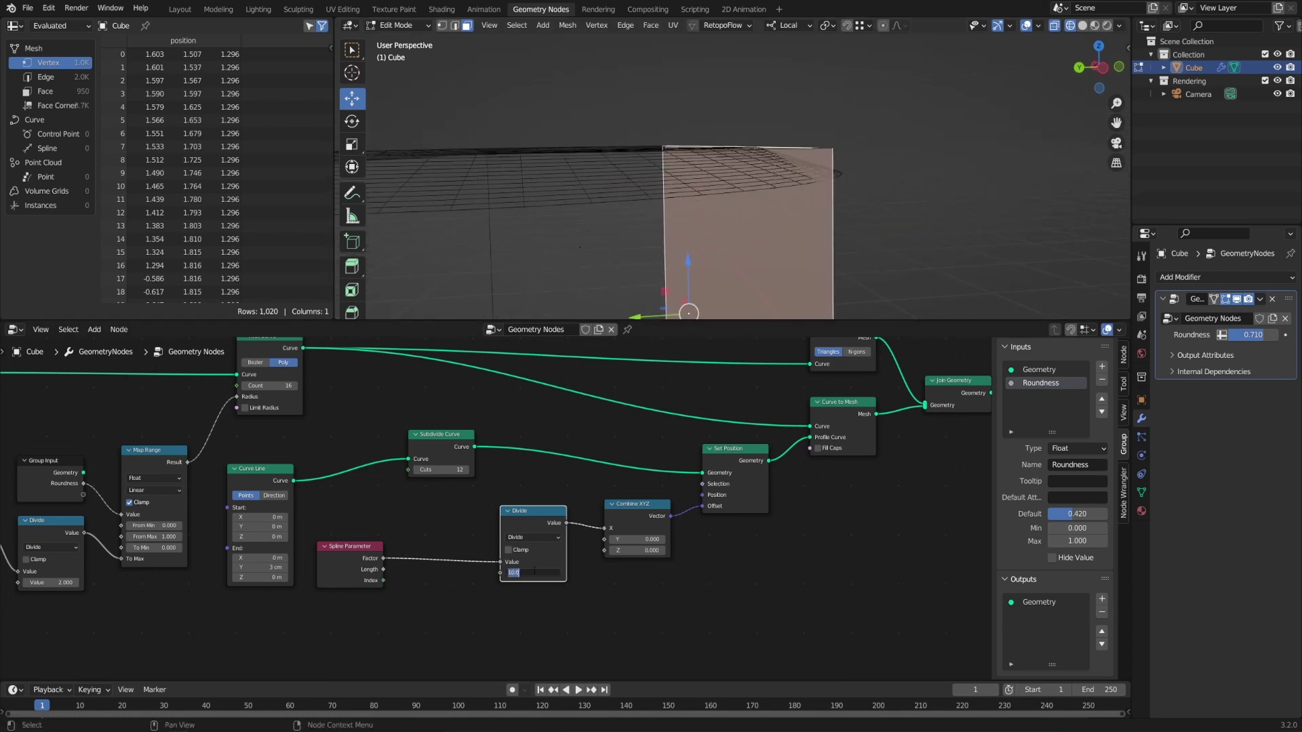
text(20)
key(Return)
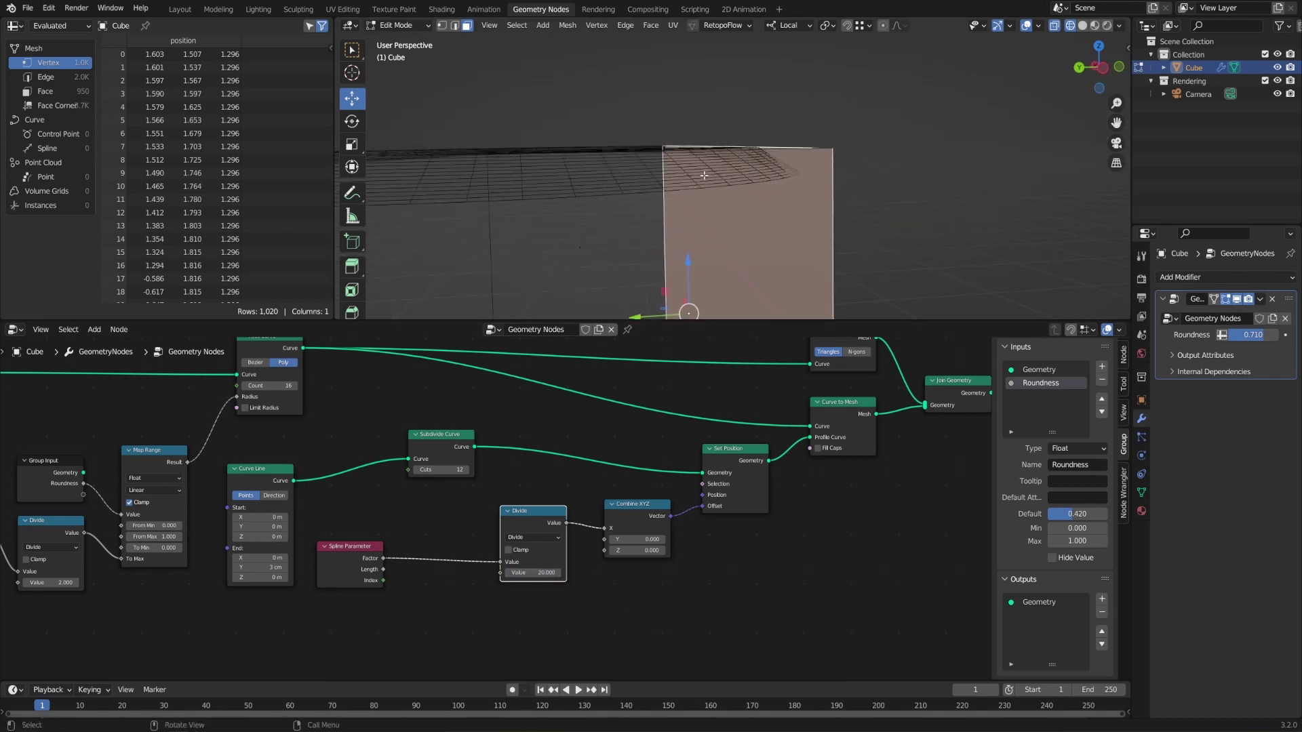
Tidy the layout by moving Subdivide Curve right and Spline Parameter down-left.
scroll(738, 187, down, 1)
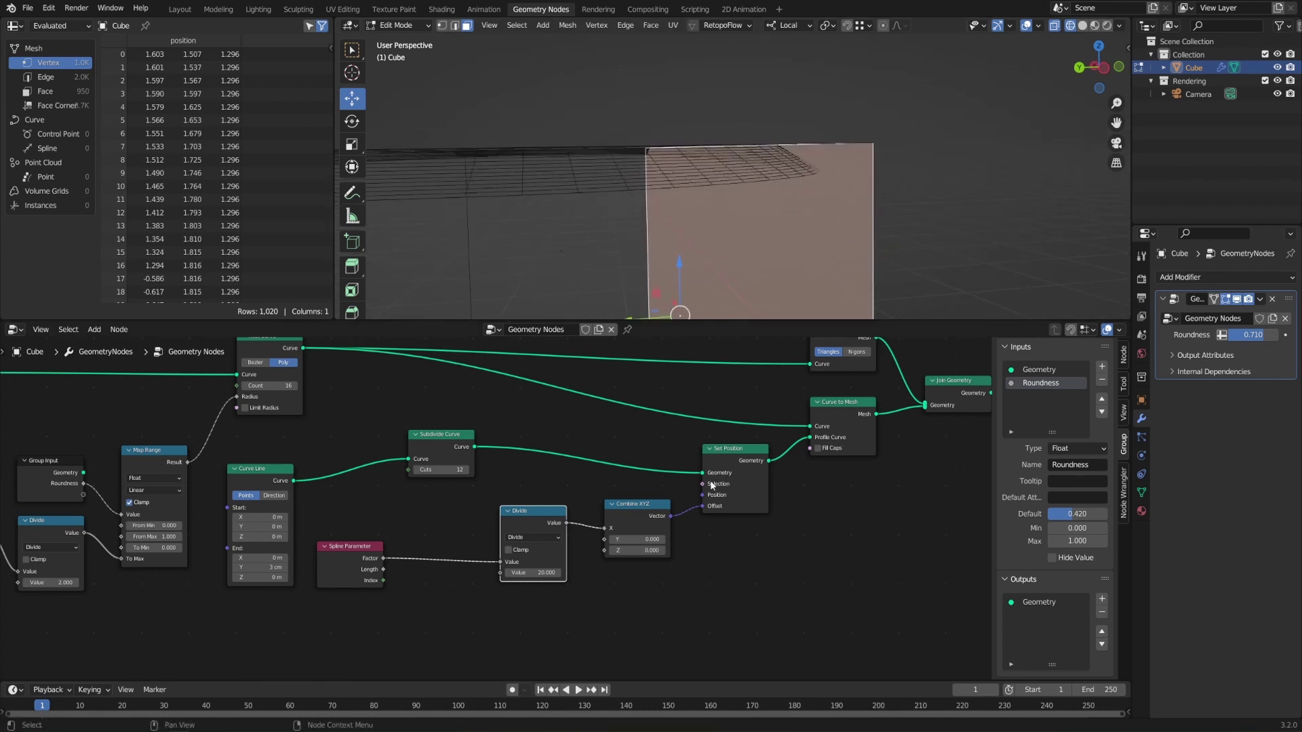
drag(475, 435, 566, 442)
middle_drag(380, 549, 441, 498)
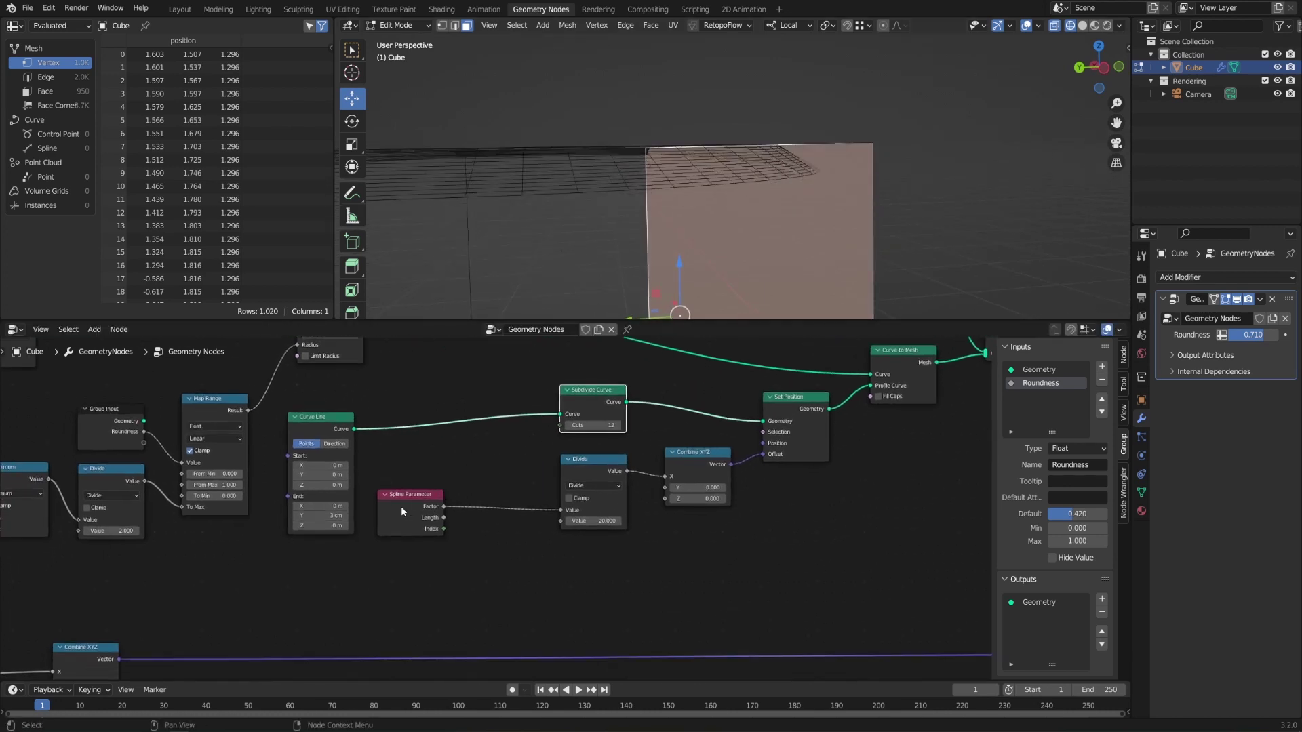
drag(404, 504, 315, 567)
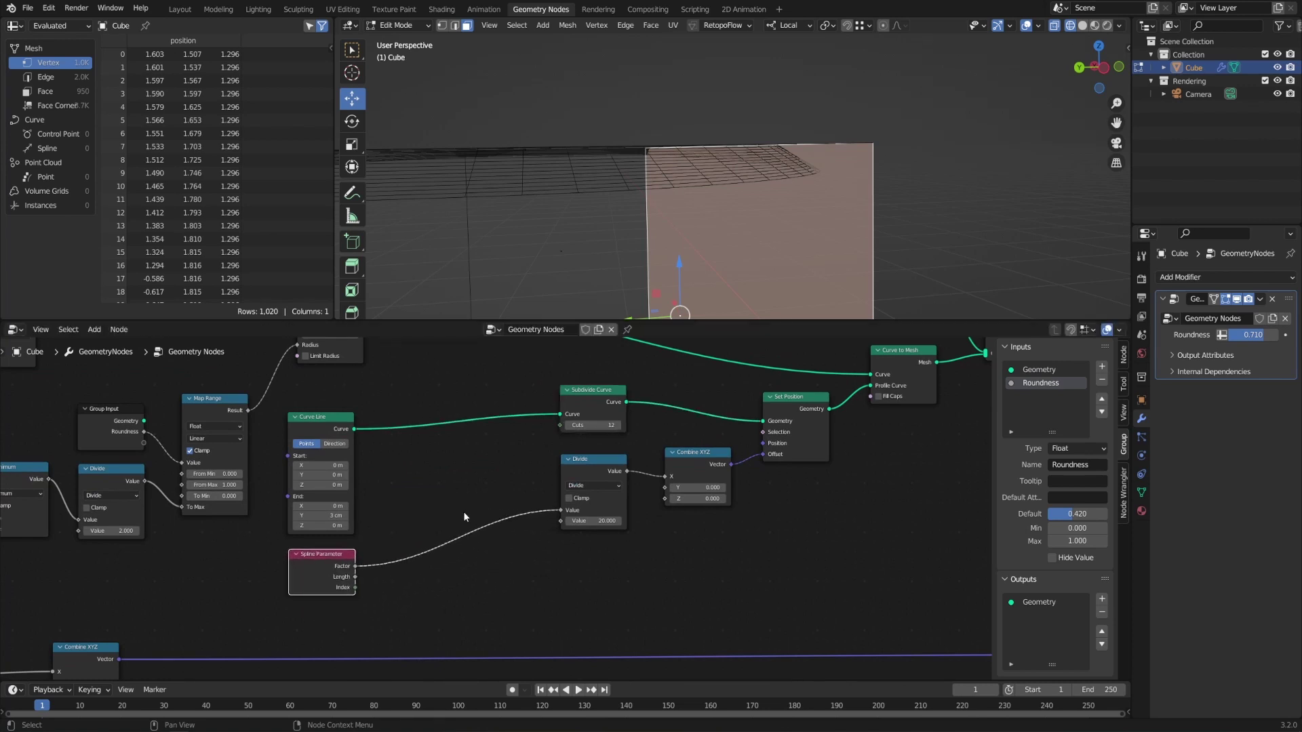
Insert a Float Curve node between the spline Factor and the Divide node.
key(shift+a)
mouse_move(465, 510)
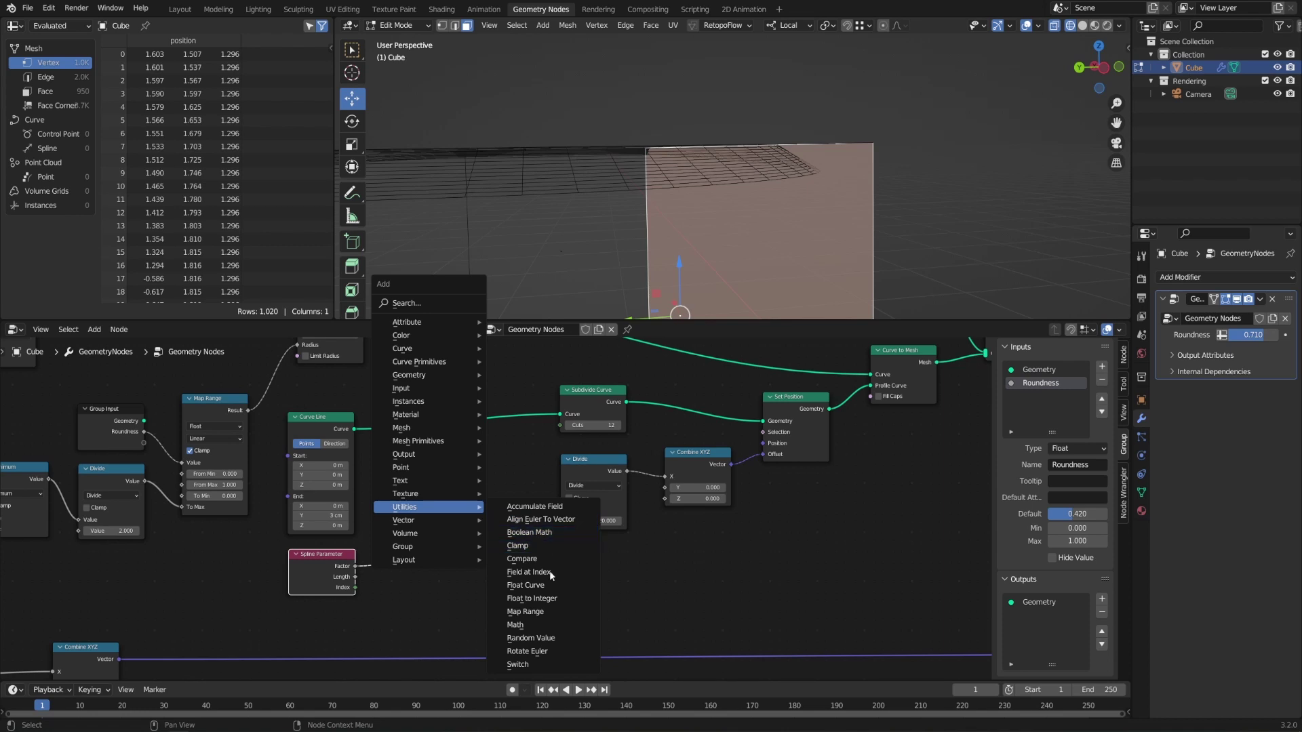
click(529, 586)
click(406, 466)
scroll(510, 547, up, 2)
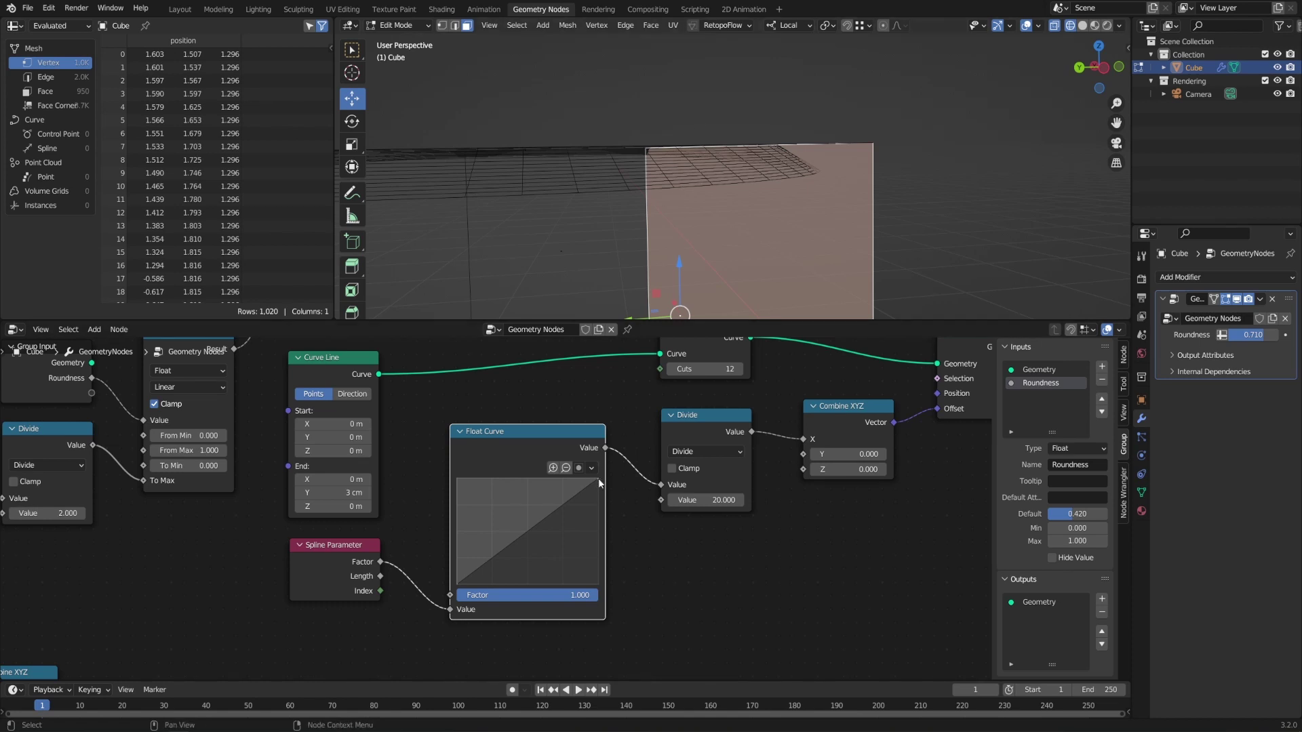
Shape the Float Curve into a wide hump, end point near 0.90, 0.94.
drag(599, 484, 765, 582)
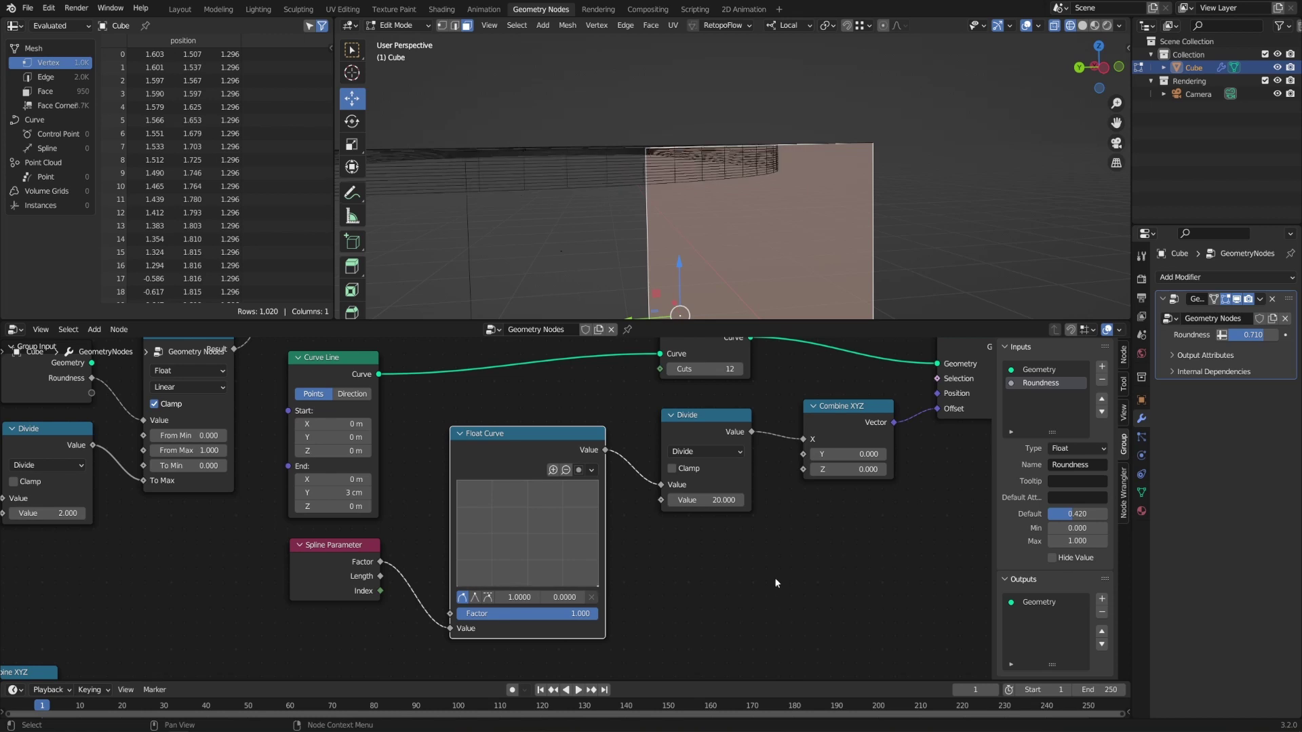
drag(526, 586, 543, 551)
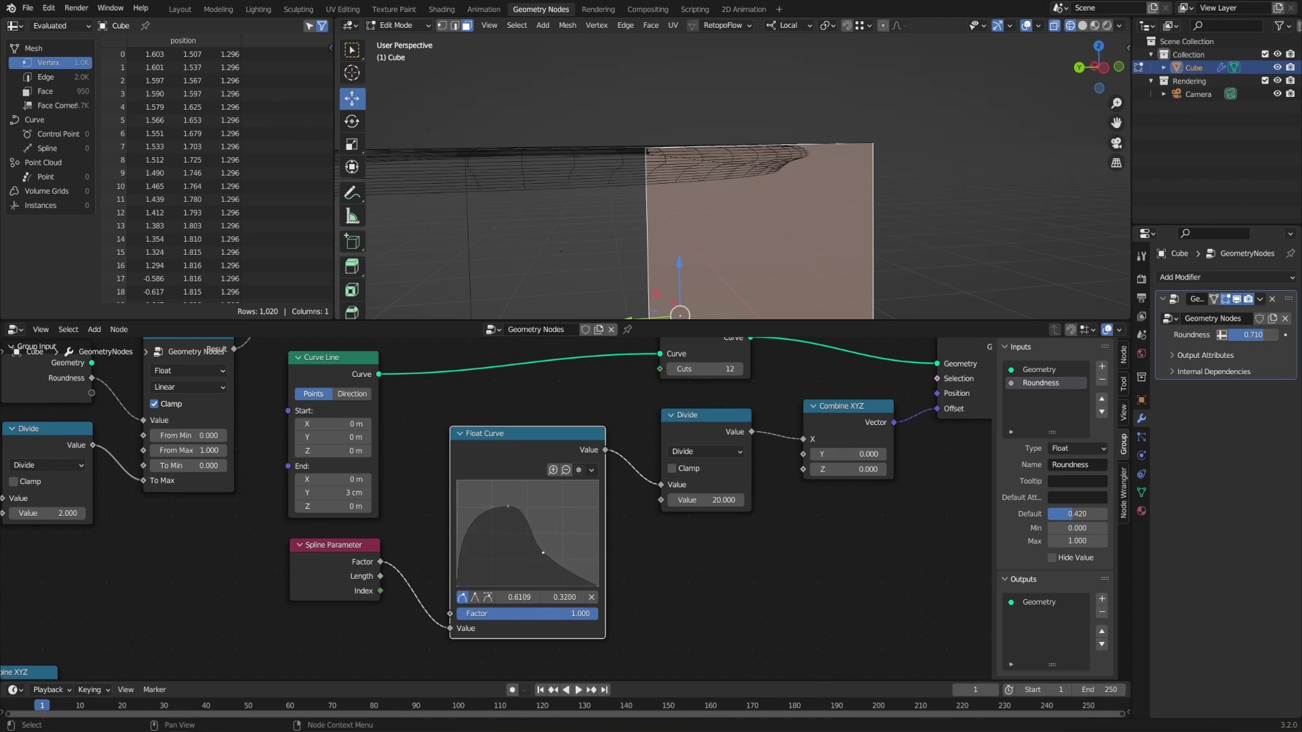
drag(508, 507, 503, 505)
drag(540, 555, 556, 566)
drag(524, 522, 481, 513)
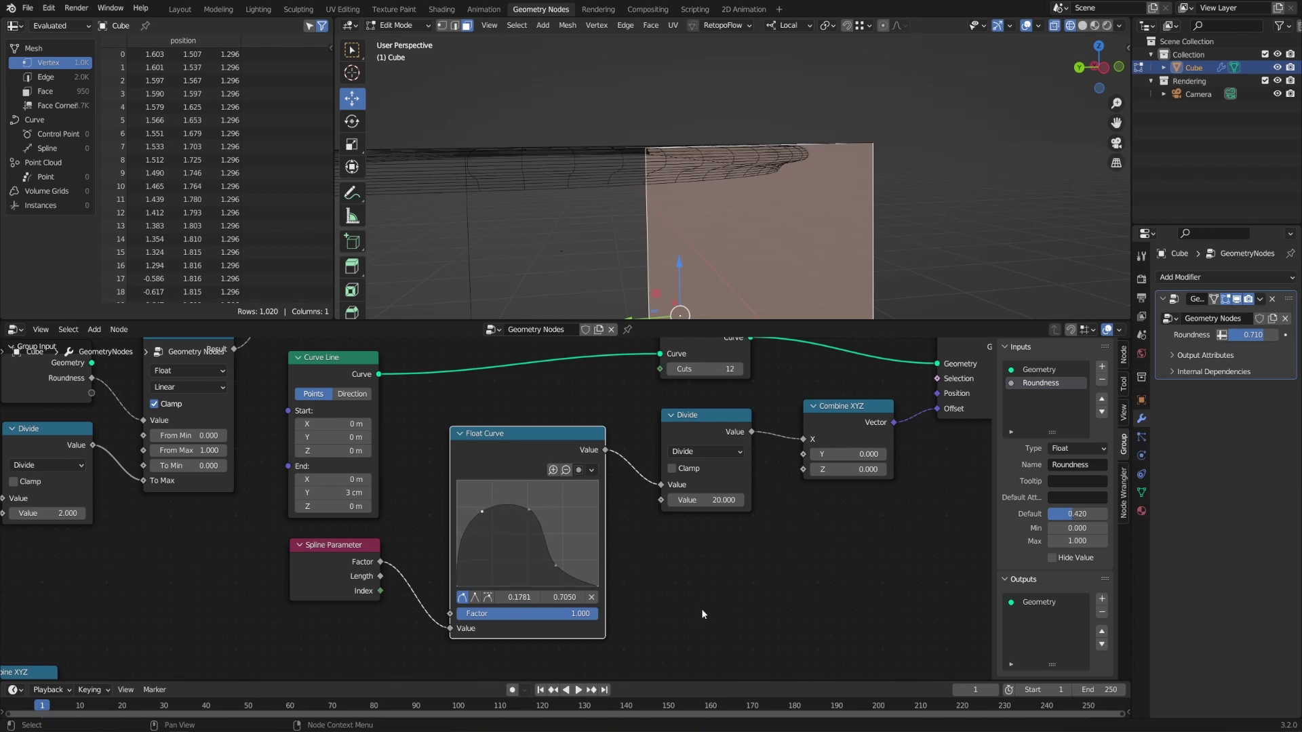
drag(357, 559, 362, 575)
Switch the viewport to solid shading and orbit to inspect the rounded rim.
middle_drag(639, 255, 686, 188)
key(z)
click(856, 201)
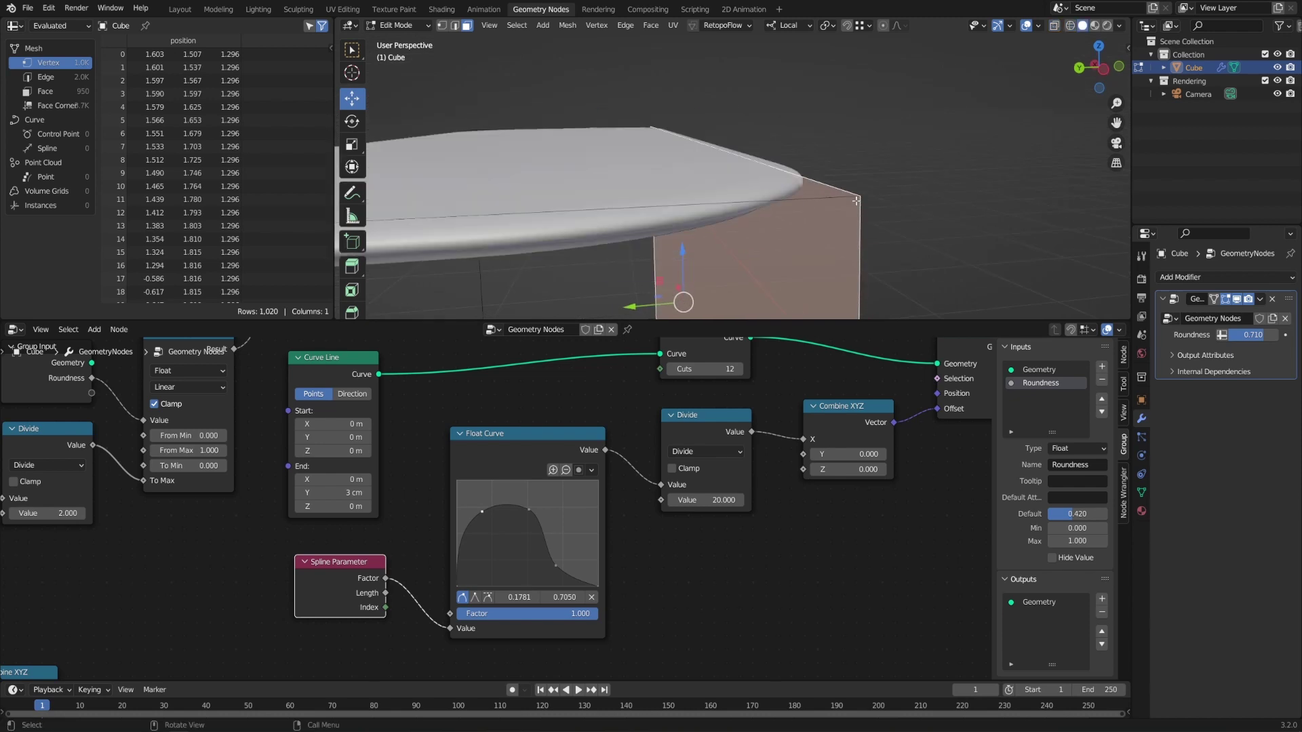
mouse_move(820, 205)
middle_down()
mouse_move(800, 246)
mouse_move(753, 108)
mouse_move(750, 181)
middle_up()
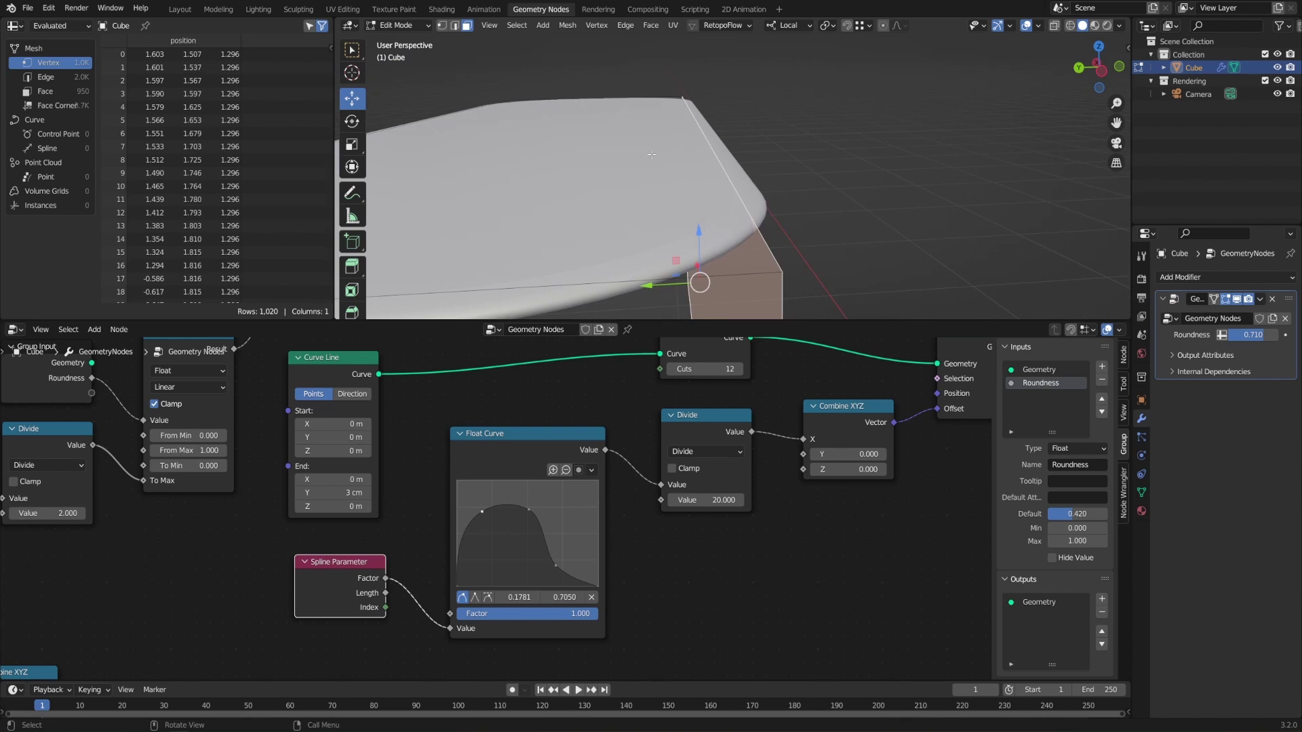
Reposition the Fill Curve node up and to the left in the tree.
scroll(778, 478, down, 4)
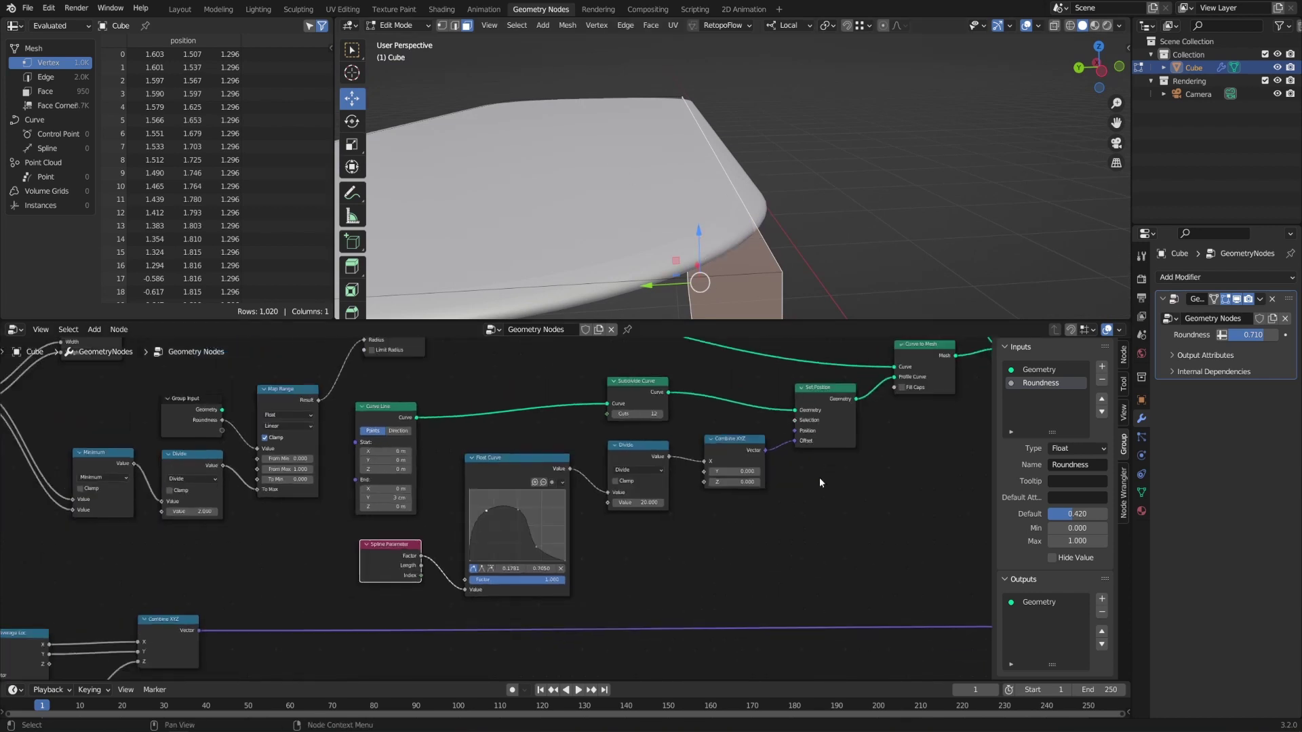
scroll(710, 517, down, 5)
scroll(708, 517, up, 7)
middle_drag(707, 517, 671, 614)
scroll(668, 607, up, 2)
click(624, 446)
drag(625, 446, 406, 385)
middle_drag(609, 414, 592, 473)
Duplicate Set Position and insert the copy between Fill Curve and Join Geometry.
middle_drag(651, 231, 672, 203)
scroll(586, 500, down, 1)
middle_drag(586, 501, 612, 454)
click(536, 583)
key(shift+d)
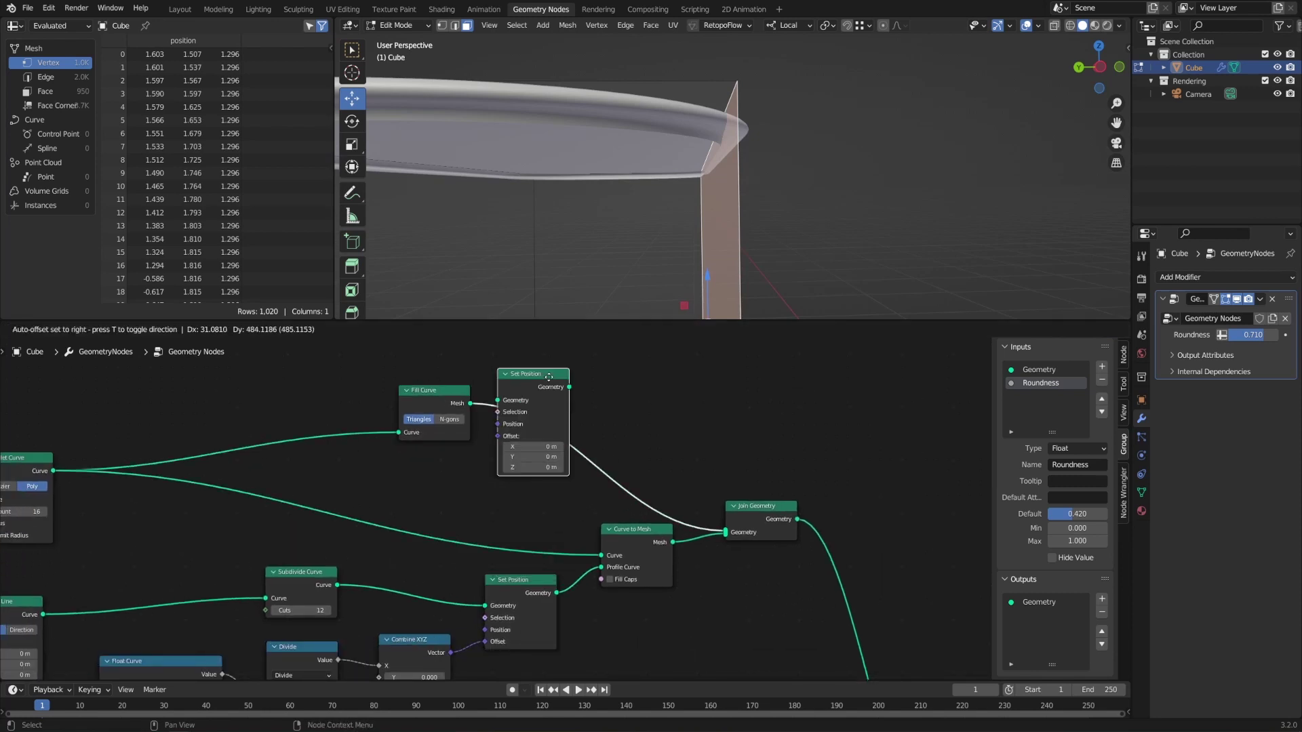
click(556, 388)
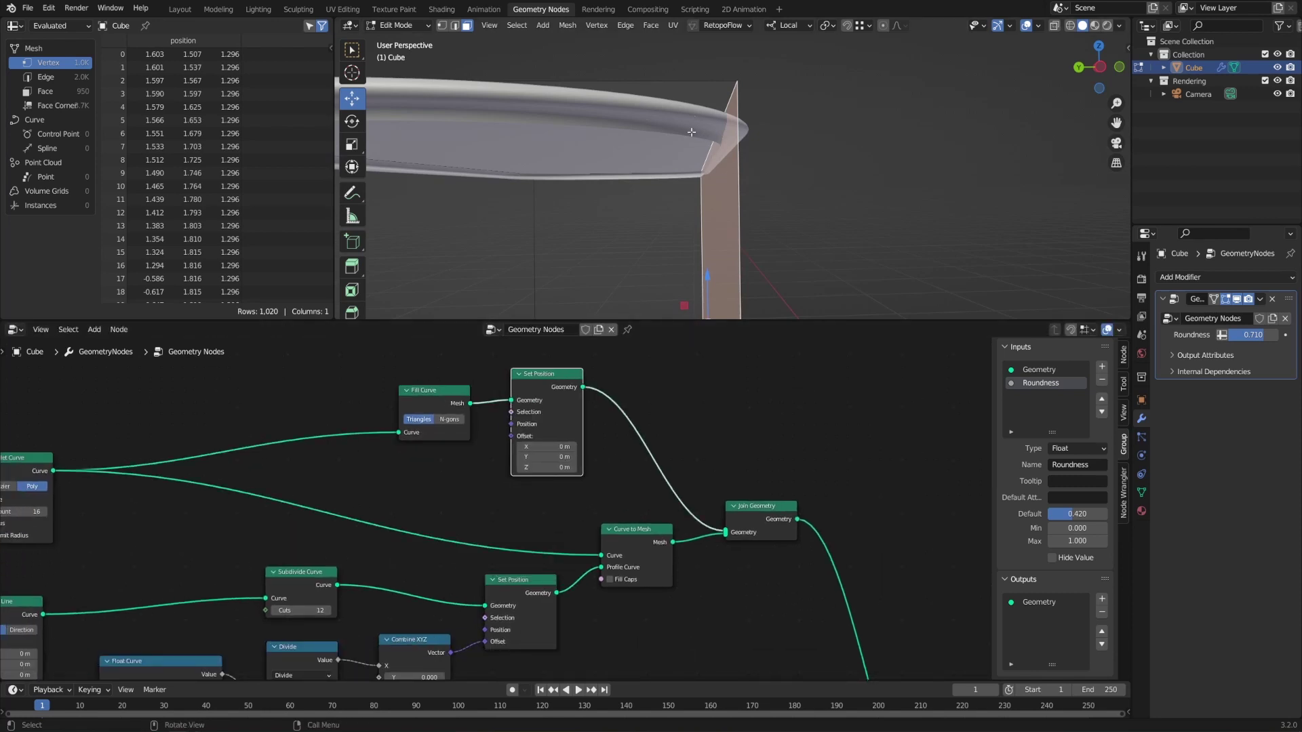
middle_drag(698, 413, 699, 435)
drag(565, 396, 566, 373)
scroll(646, 396, up, 2)
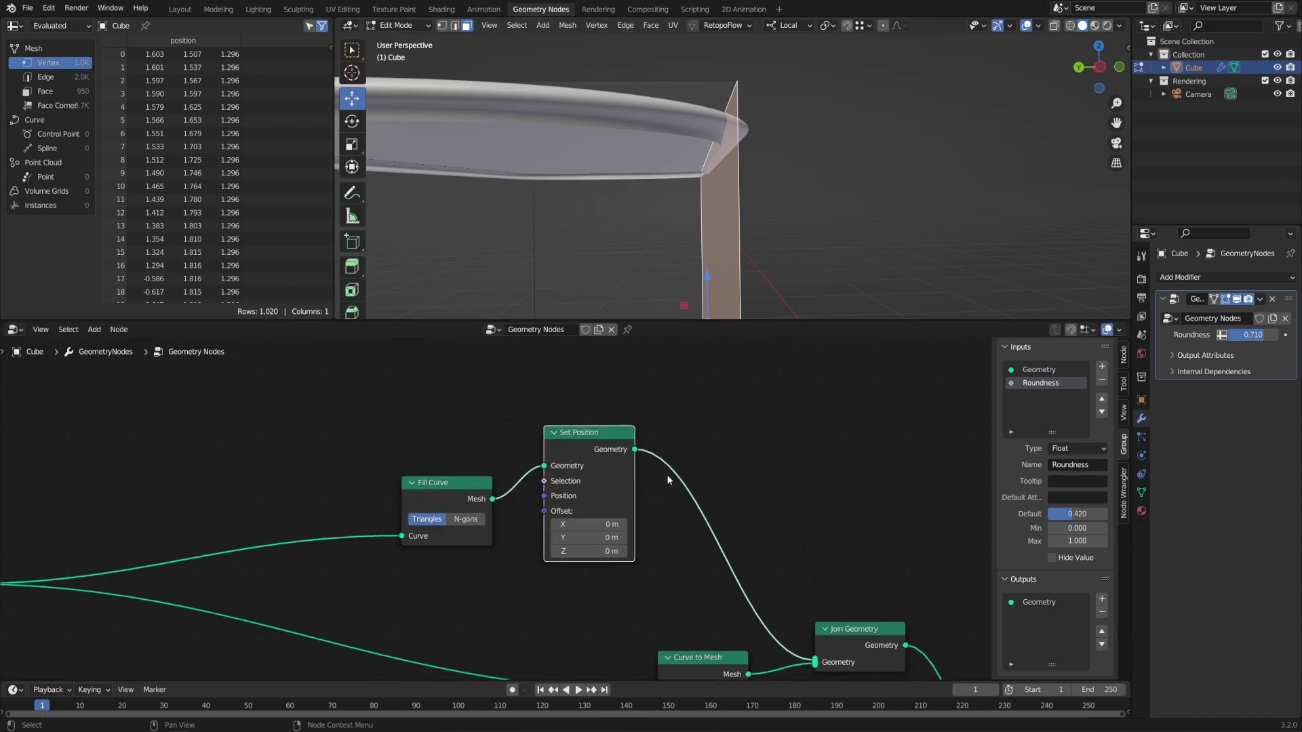
Set the copied Set Position's Offset Z to -3 cm.
click(574, 552)
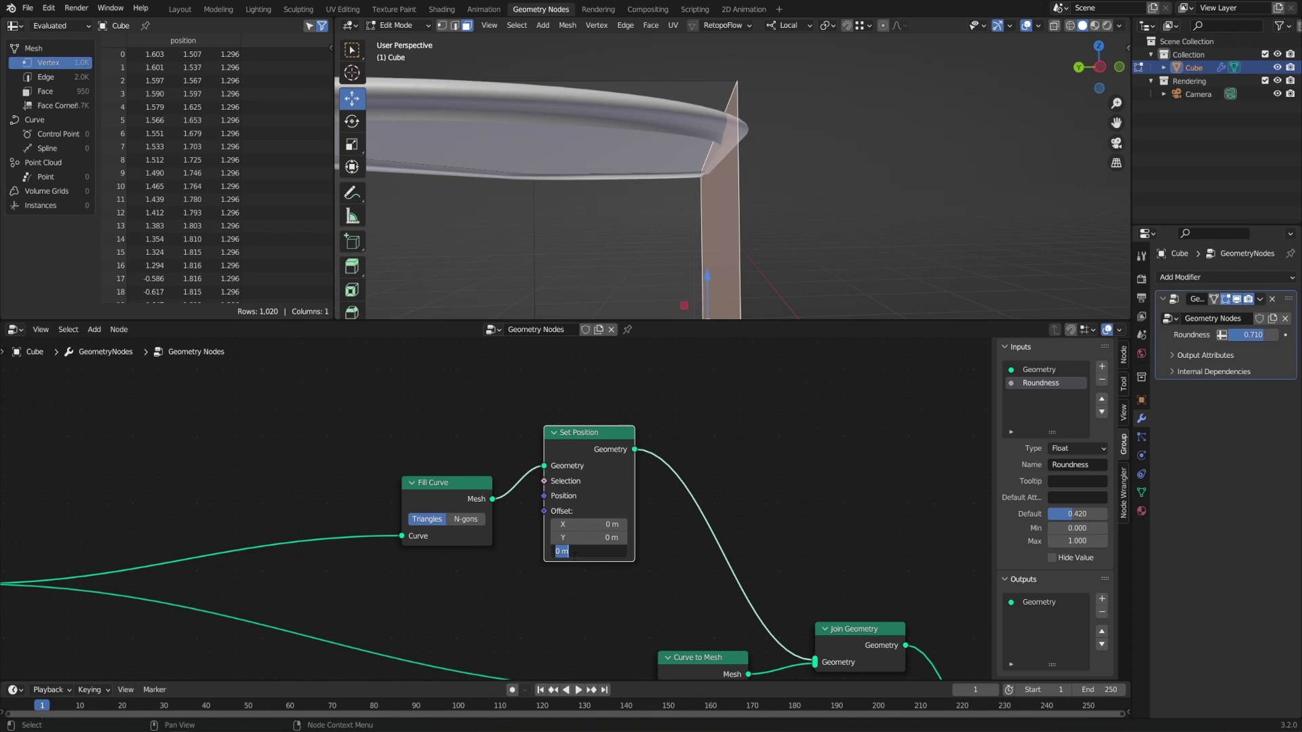
key(BackSpace)
text(-3 cm)
key(Return)
Also link Fill Curve's mesh directly to Join Geometry and check the tabletop underside.
middle_drag(713, 170, 732, 178)
drag(592, 446, 641, 383)
drag(452, 497, 446, 520)
middle_drag(588, 556, 535, 515)
drag(434, 484, 763, 625)
middle_drag(749, 248, 748, 215)
middle_drag(731, 114, 847, 167)
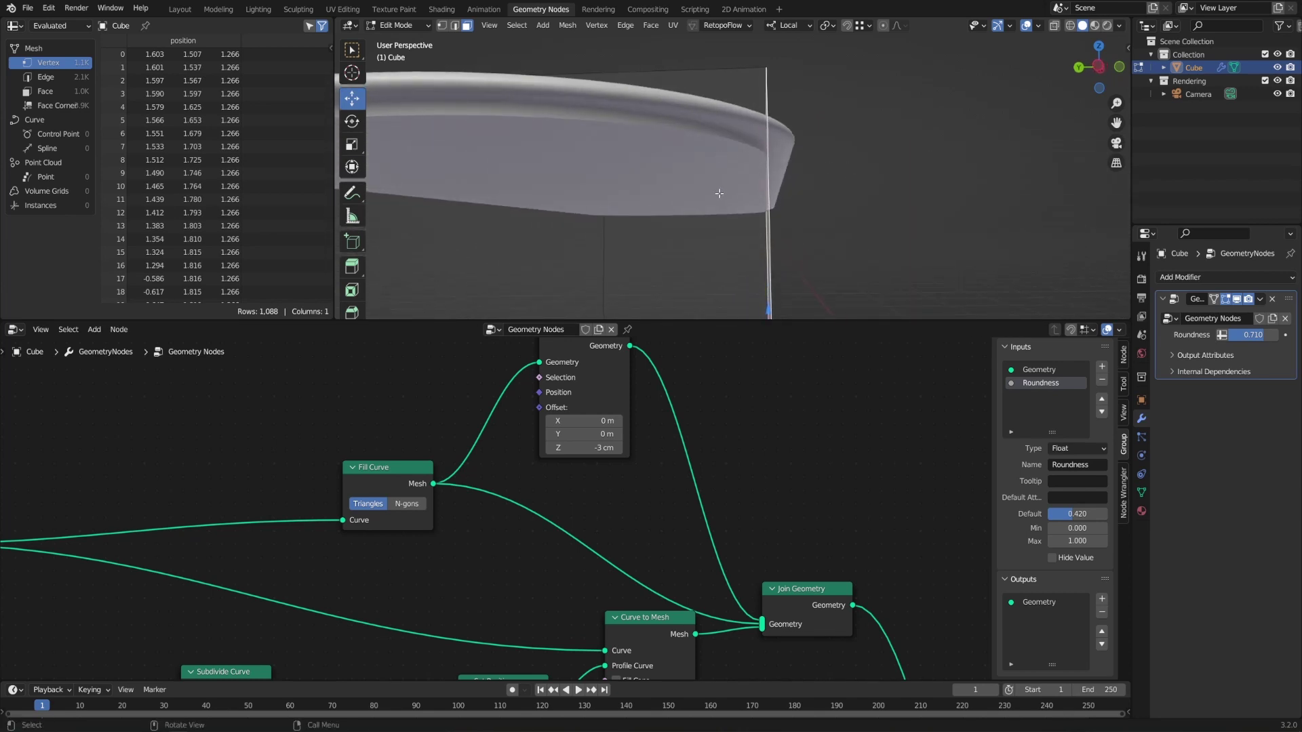
middle_drag(719, 156, 708, 178)
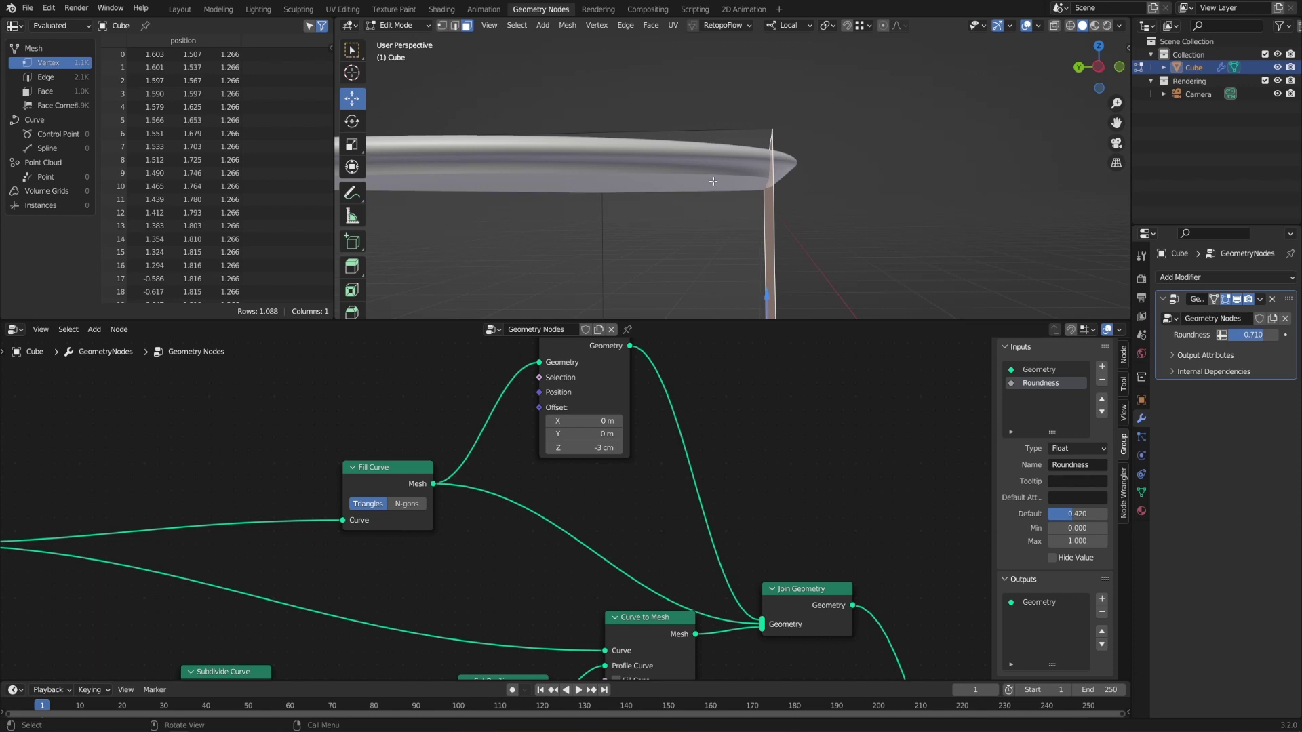
Turn on the Face Orientation overlay and spread Set Position and Join Geometry apart.
click(1038, 26)
click(960, 275)
mouse_move(706, 112)
middle_down()
mouse_move(708, 173)
mouse_move(723, 110)
middle_up()
mouse_move(650, 469)
middle_down()
mouse_move(678, 482)
mouse_move(664, 485)
middle_up()
scroll(661, 482, down, 2)
drag(606, 373, 574, 375)
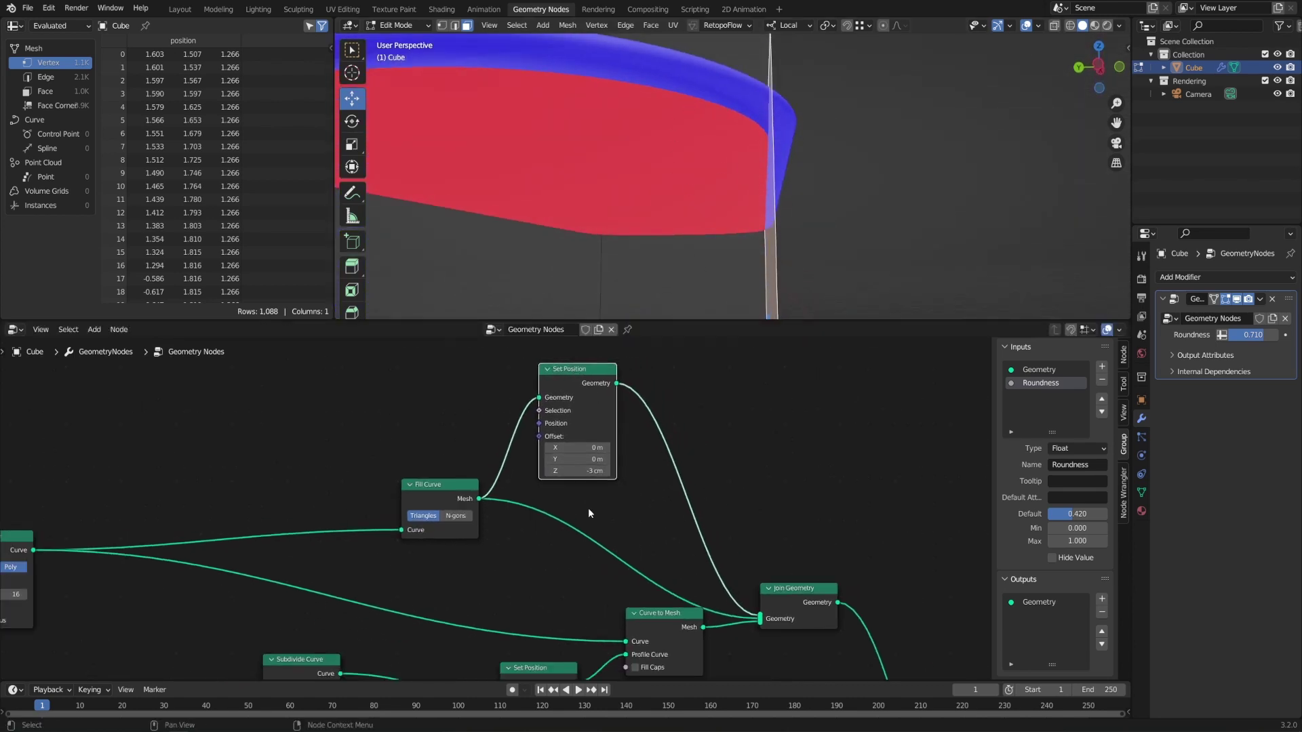
drag(788, 610, 839, 609)
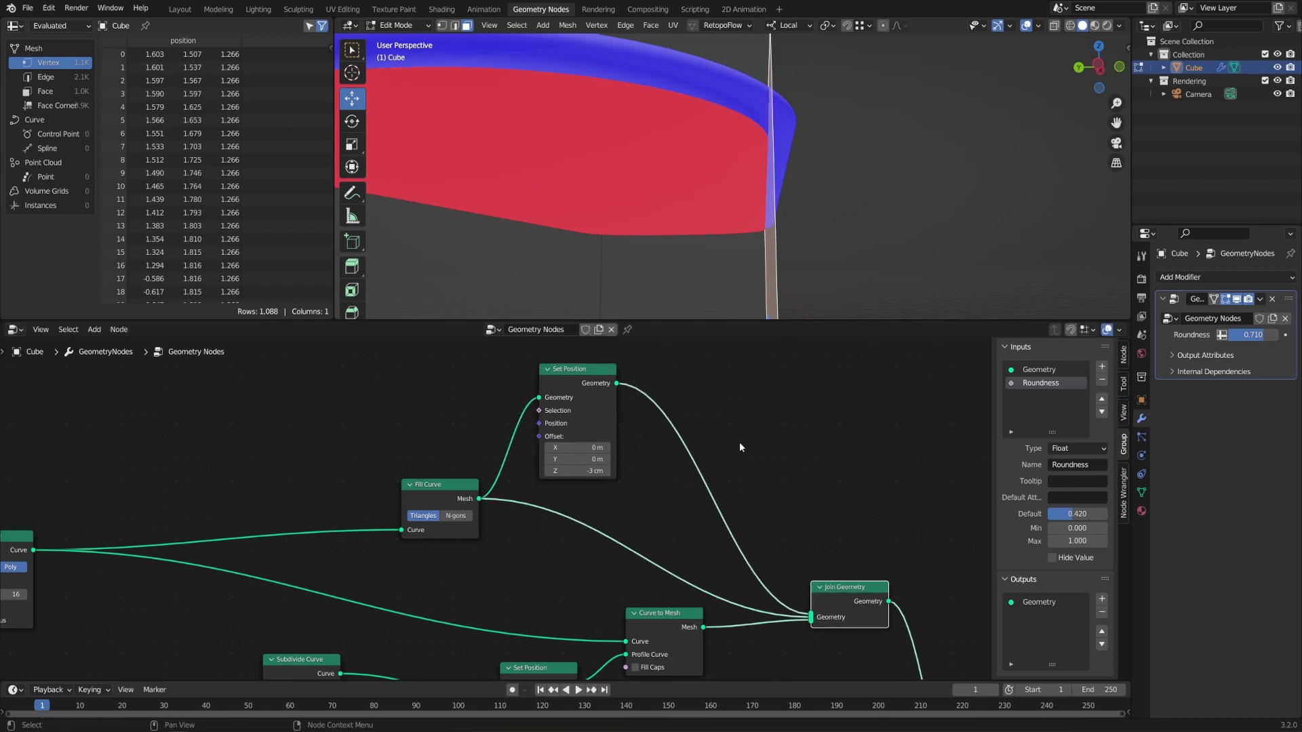
Insert a Flip Faces node between the lowered Set Position and Join Geometry.
key(shift+a)
mouse_move(702, 316)
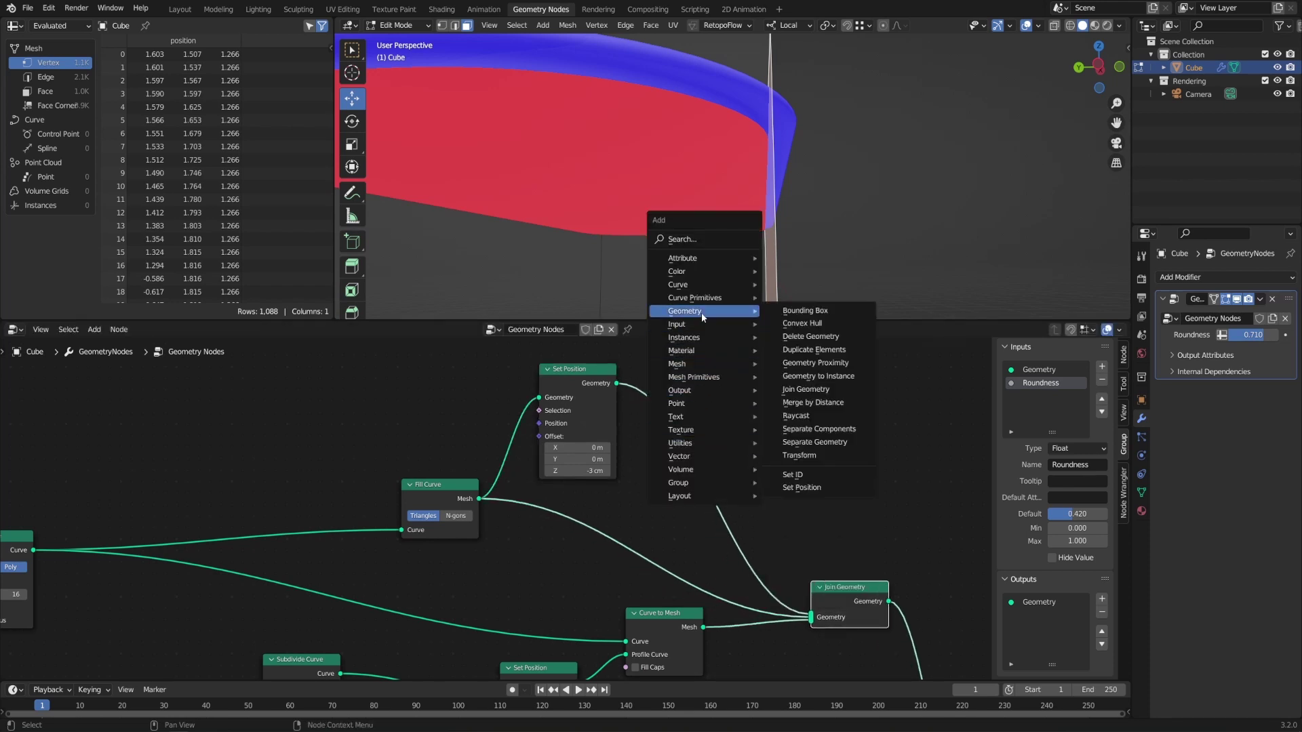
mouse_move(699, 368)
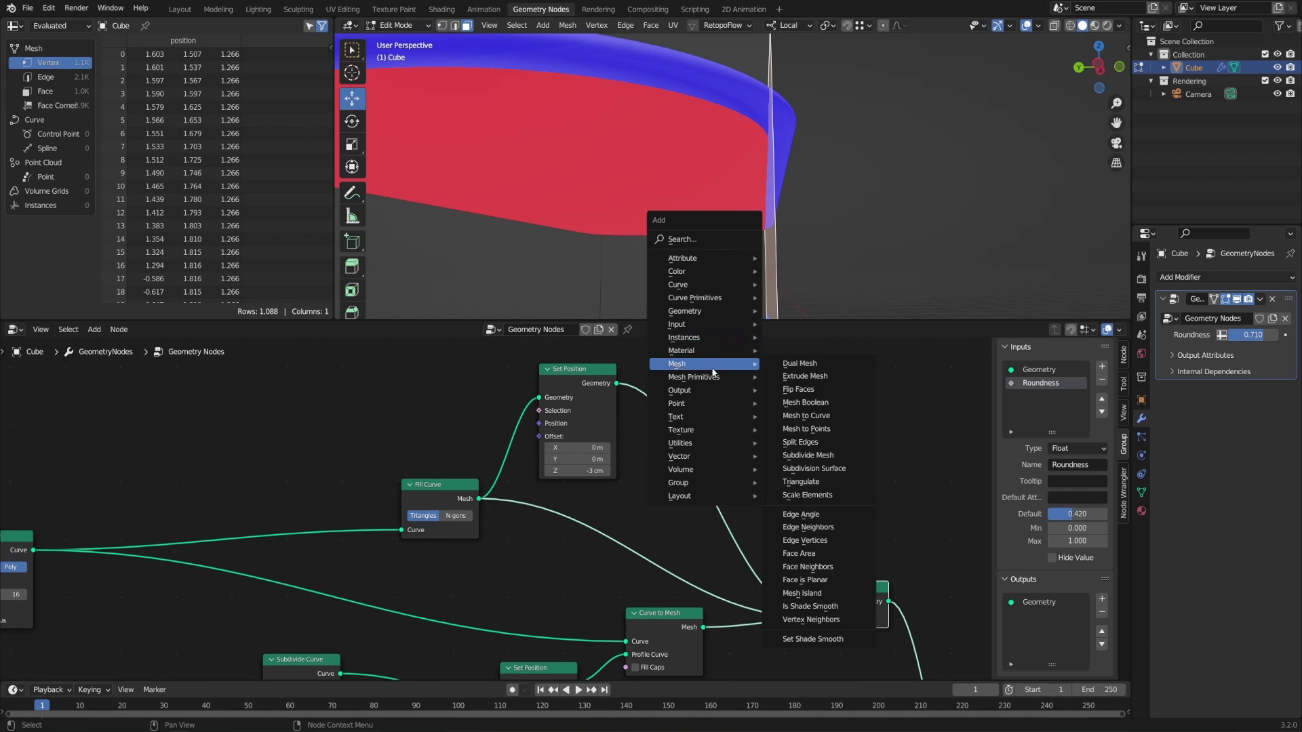
click(799, 389)
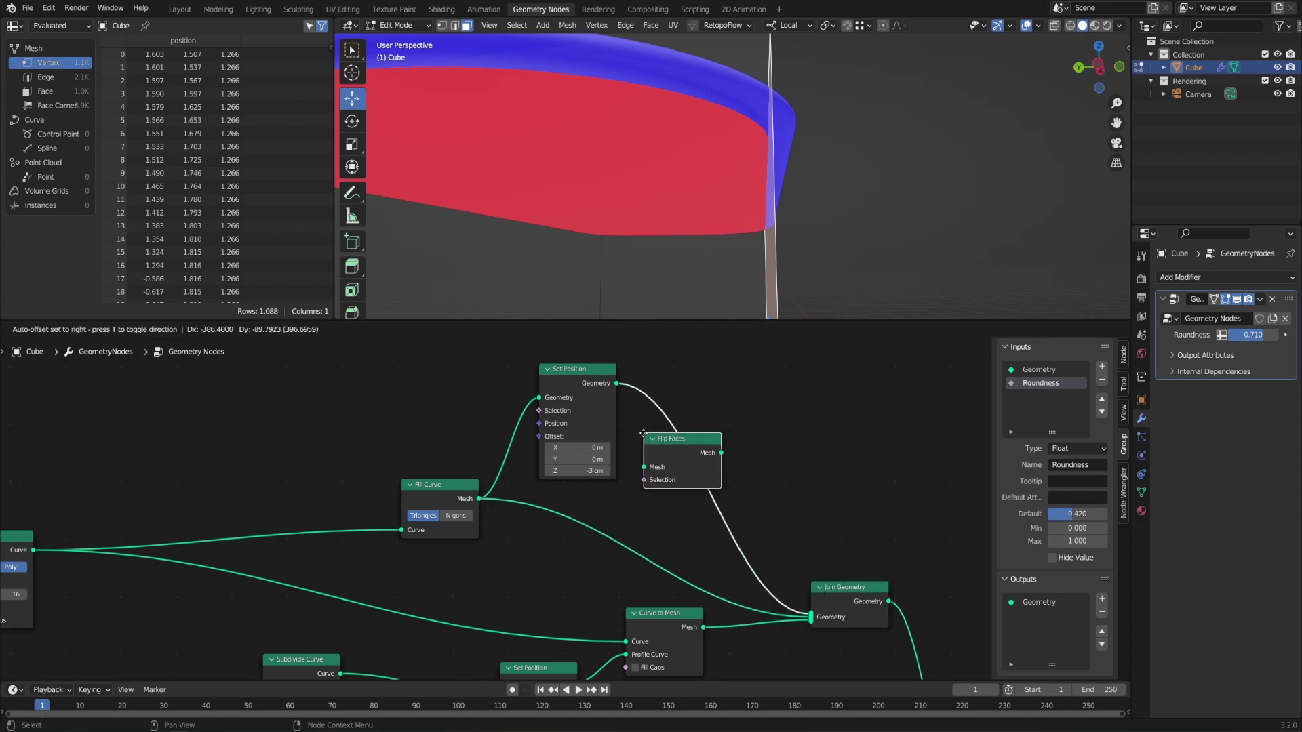
click(661, 440)
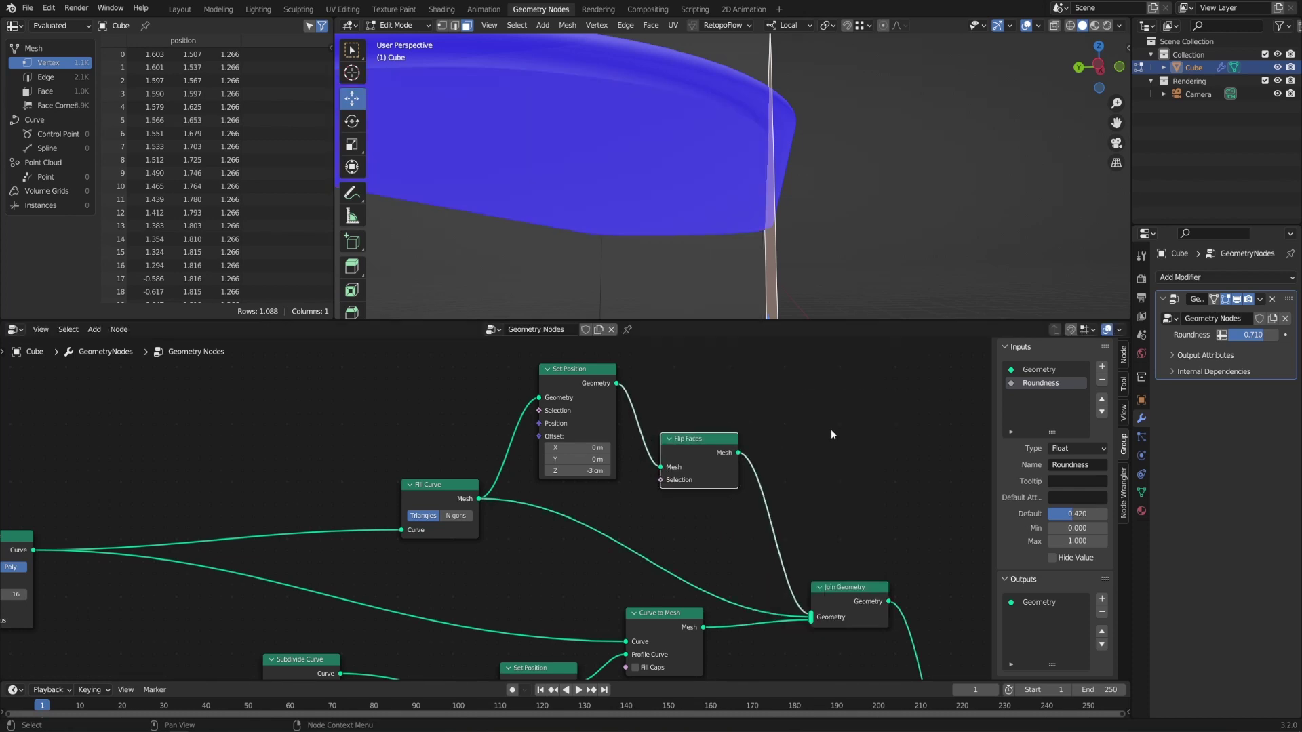
Turn off Face Orientation, return to Object Mode, and switch the viewport to wireframe.
click(1039, 26)
click(975, 275)
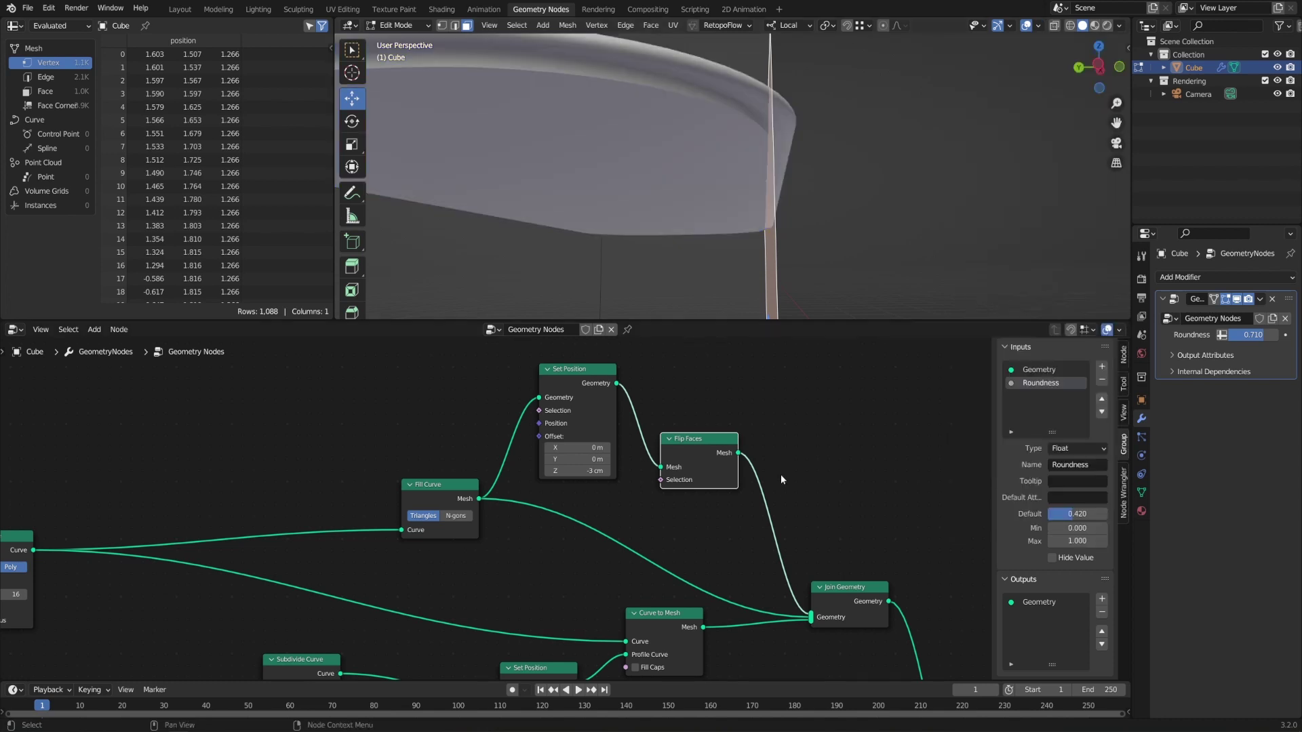
mouse_move(706, 51)
middle_down()
mouse_move(709, 131)
mouse_move(742, 152)
middle_up()
middle_drag(767, 202, 791, 250)
key(Tab)
mouse_move(715, 206)
middle_down()
mouse_move(767, 201)
mouse_move(754, 222)
mouse_move(770, 229)
mouse_move(799, 228)
mouse_move(796, 204)
mouse_move(802, 225)
mouse_move(808, 208)
mouse_move(780, 225)
mouse_move(825, 208)
mouse_move(814, 230)
mouse_move(816, 206)
mouse_move(783, 178)
middle_up()
key(shift+z)
key(shift+z)
Set the viewport shading lighting to MatCap with a grey matcap.
scroll(816, 206, up, 5)
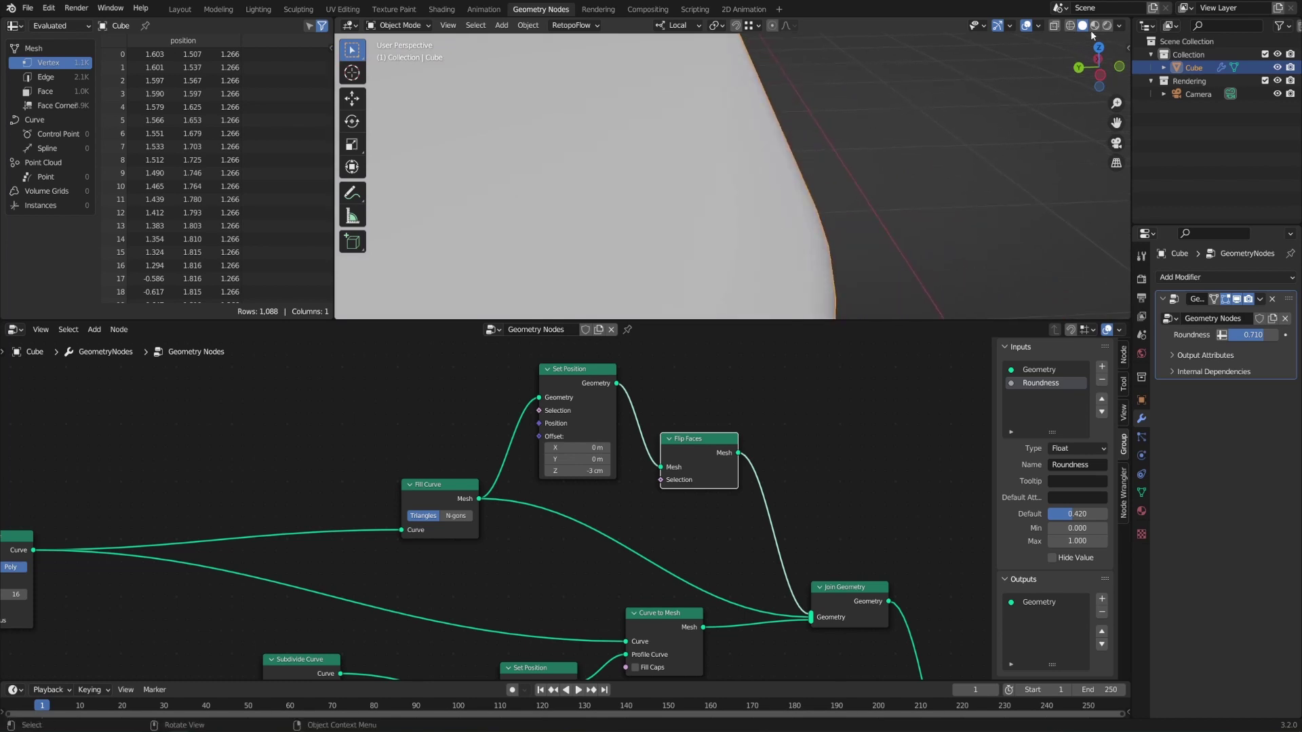
click(1118, 26)
click(1108, 88)
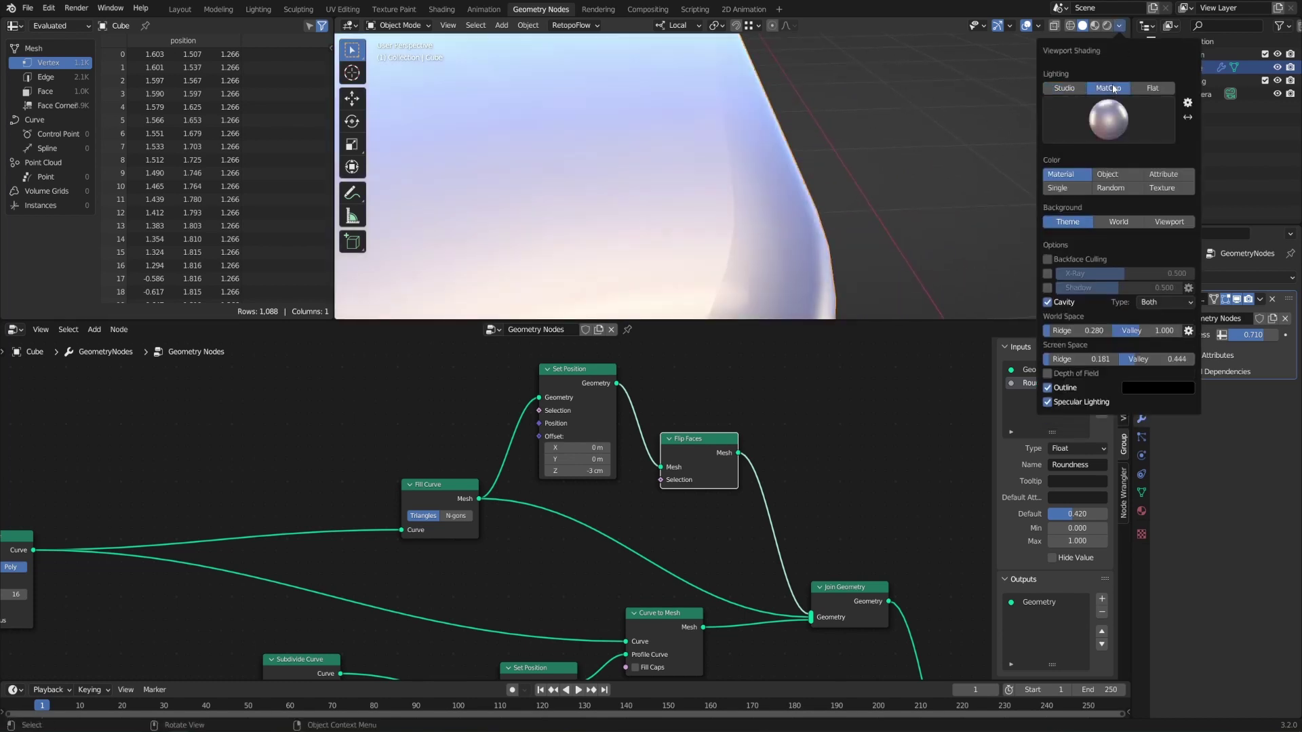
click(1118, 26)
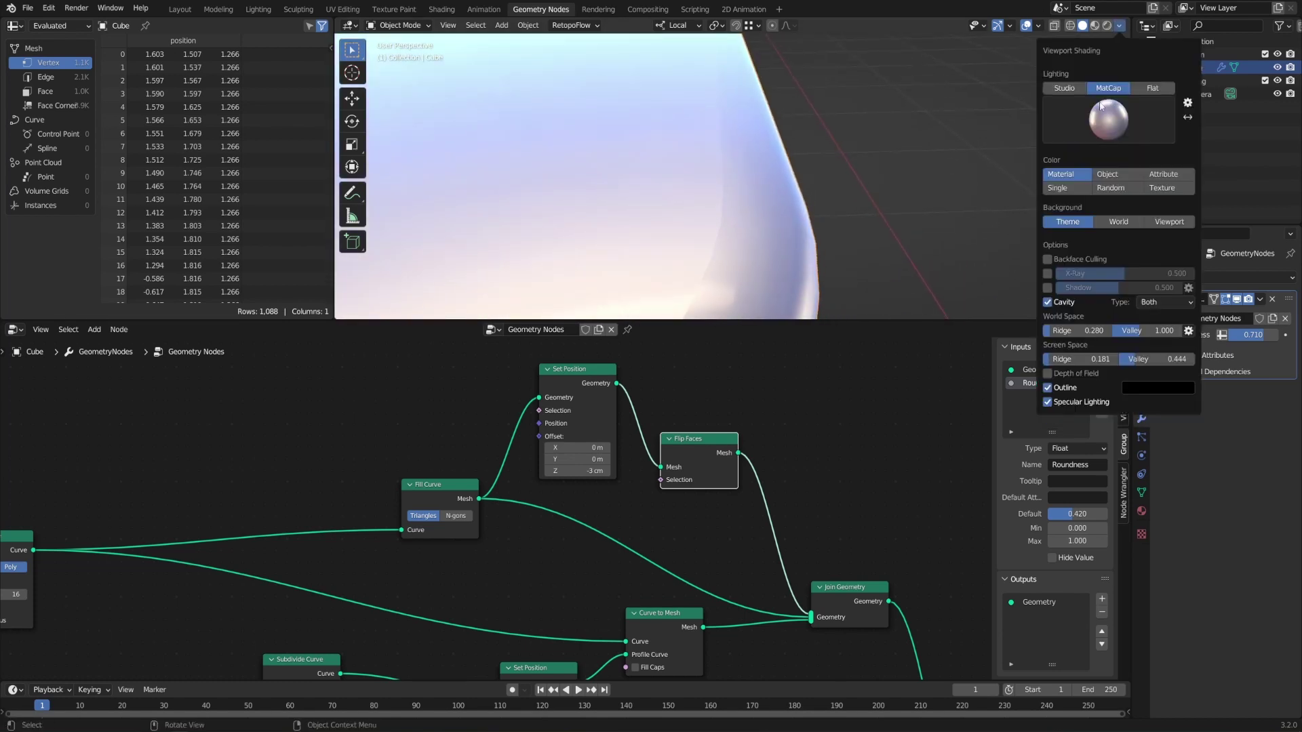
click(1108, 119)
click(889, 165)
mouse_move(824, 163)
middle_down()
mouse_move(857, 168)
mouse_move(869, 222)
mouse_move(872, 207)
mouse_move(743, 131)
middle_up()
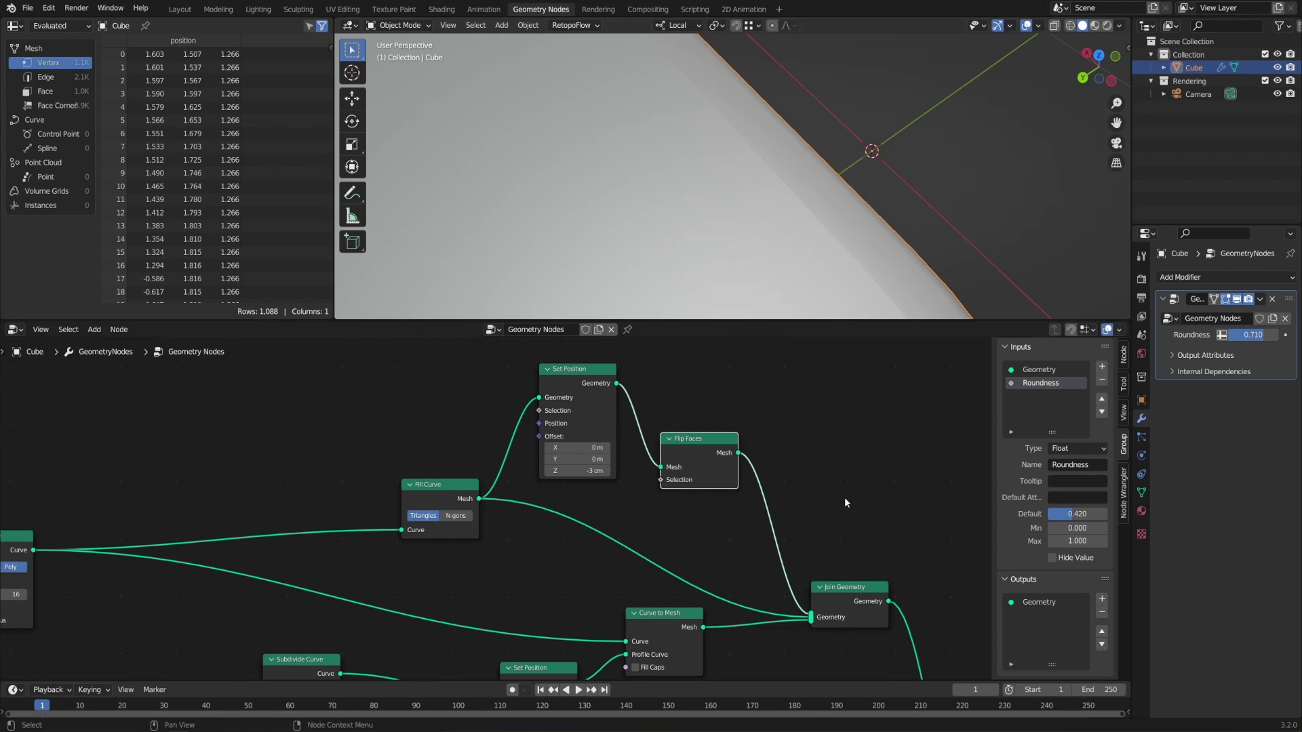
Move the Transform and Group Output nodes to the right to make space.
scroll(845, 499, down, 5)
middle_drag(817, 547, 768, 430)
scroll(767, 434, down, 5)
middle_drag(745, 560, 731, 522)
drag(602, 533, 810, 659)
key(g)
click(827, 555)
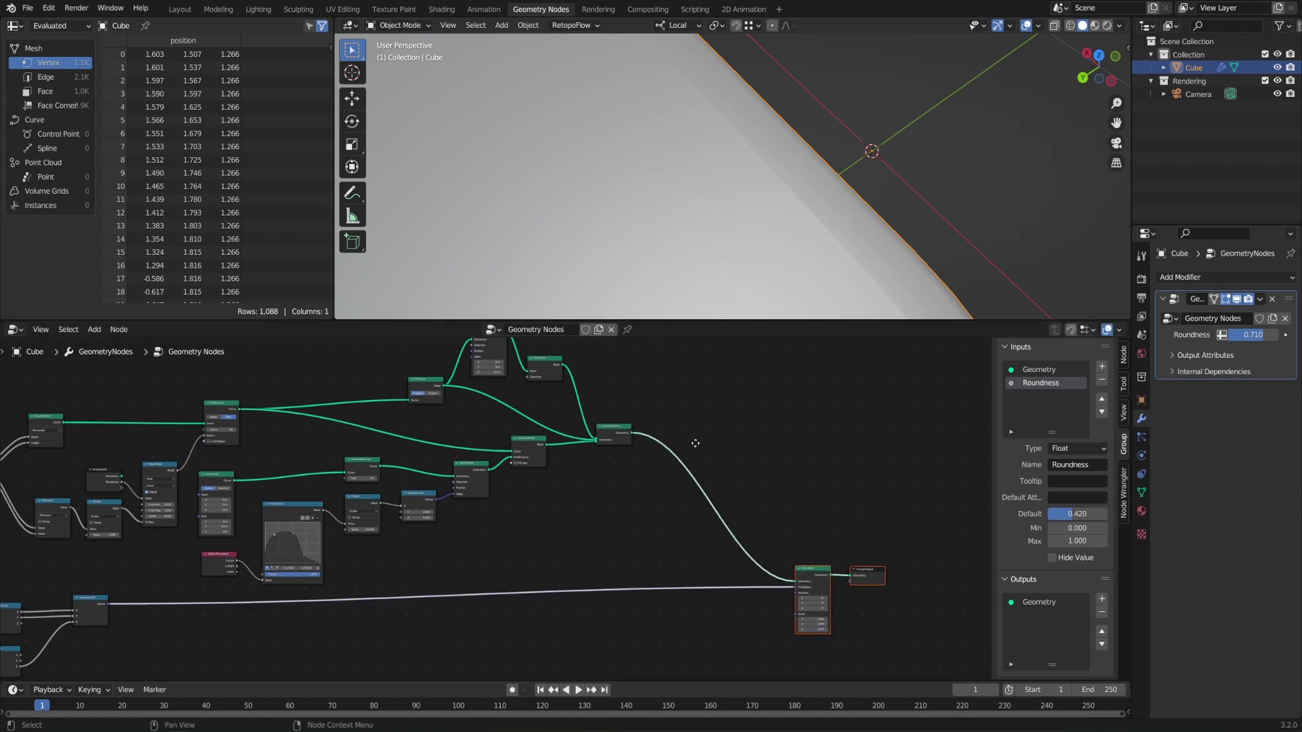
scroll(696, 447, up, 2)
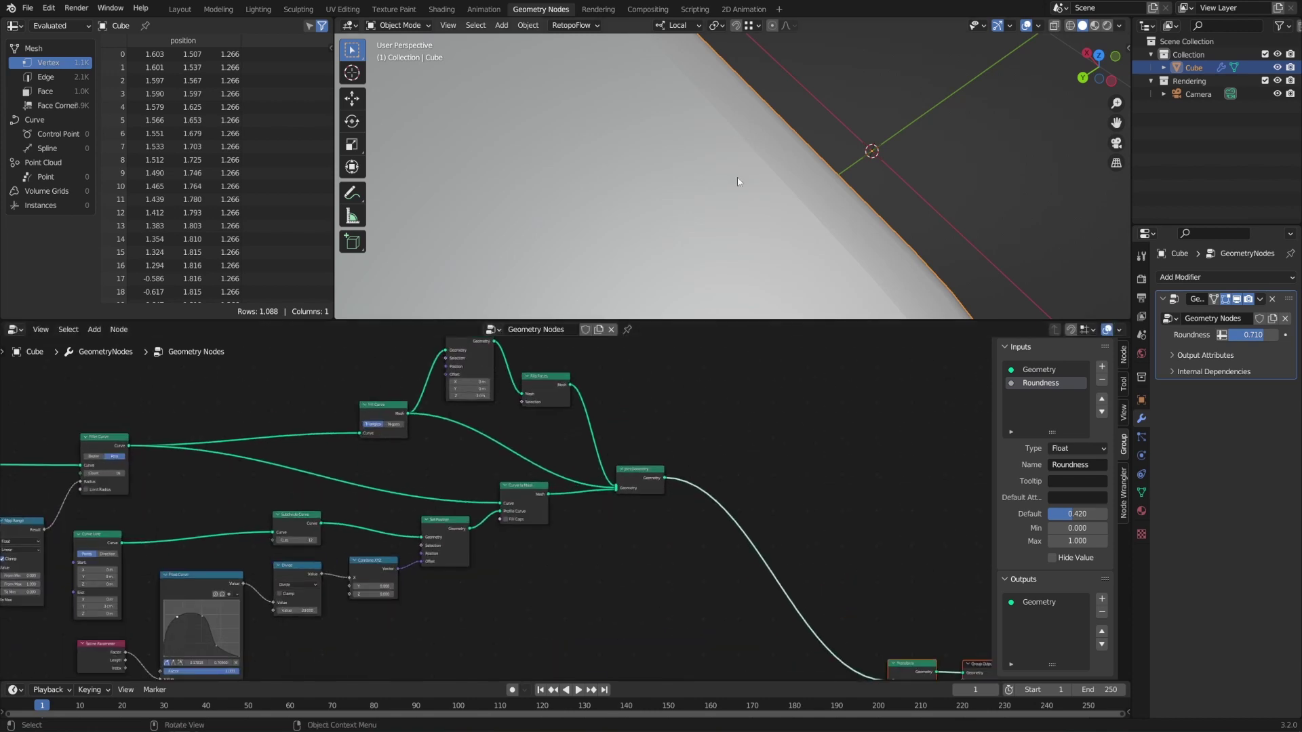
Insert a Merge by Distance node before the Transform node.
key(shift+a)
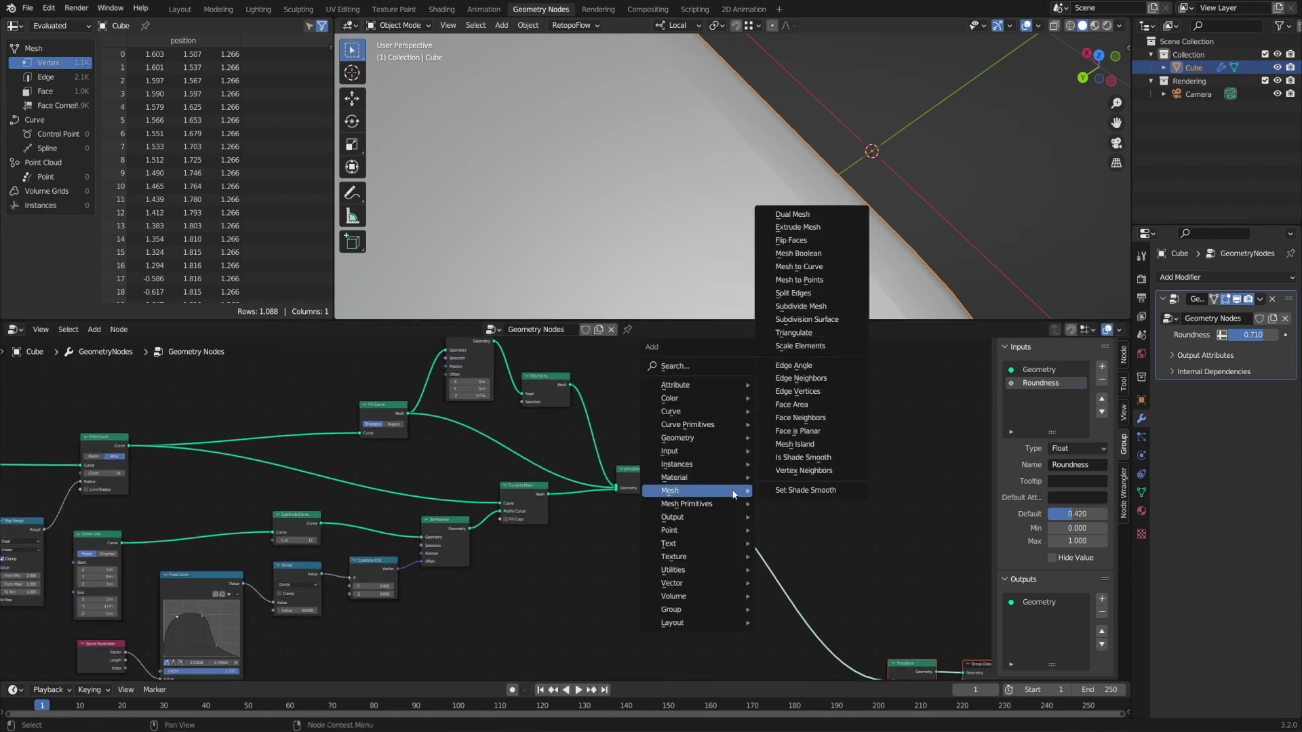
mouse_move(712, 439)
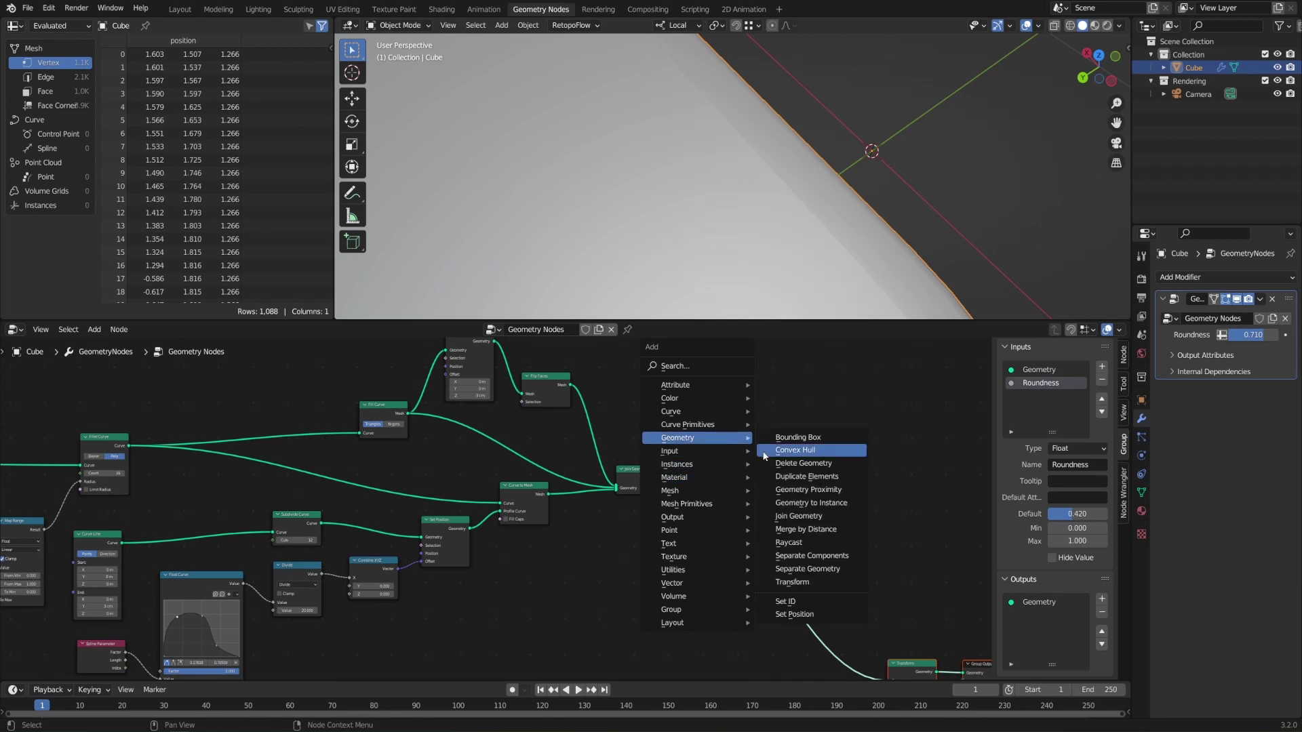
click(804, 529)
click(722, 498)
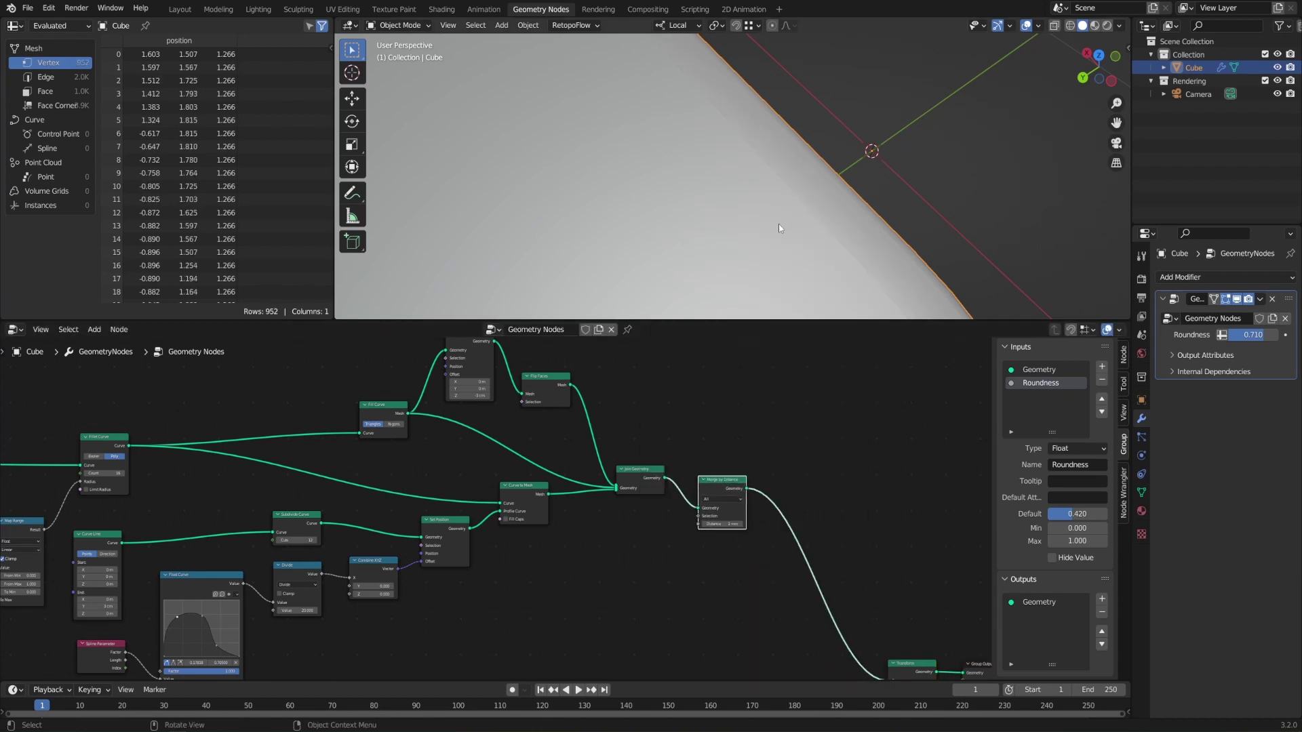
middle_drag(800, 204, 759, 212)
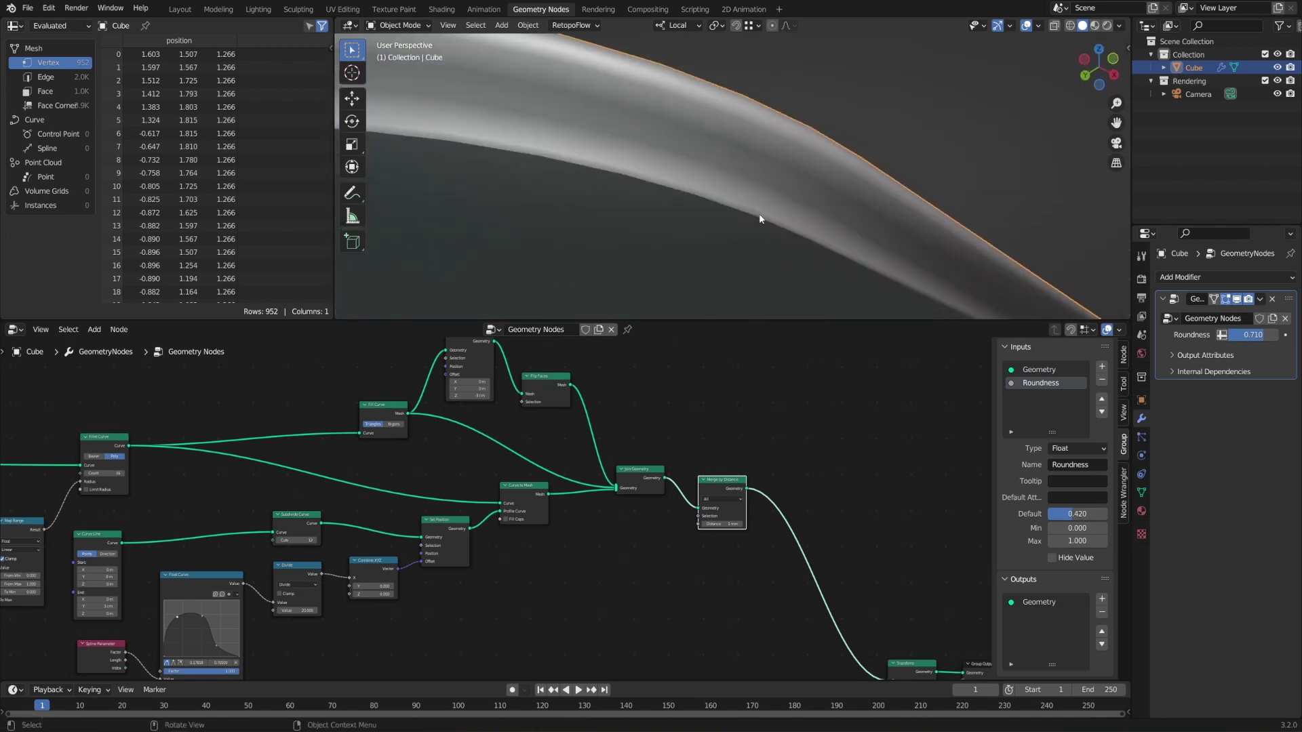
Mute and unmute Merge by Distance to compare vertex counts, 1,088 versus 952.
key(m)
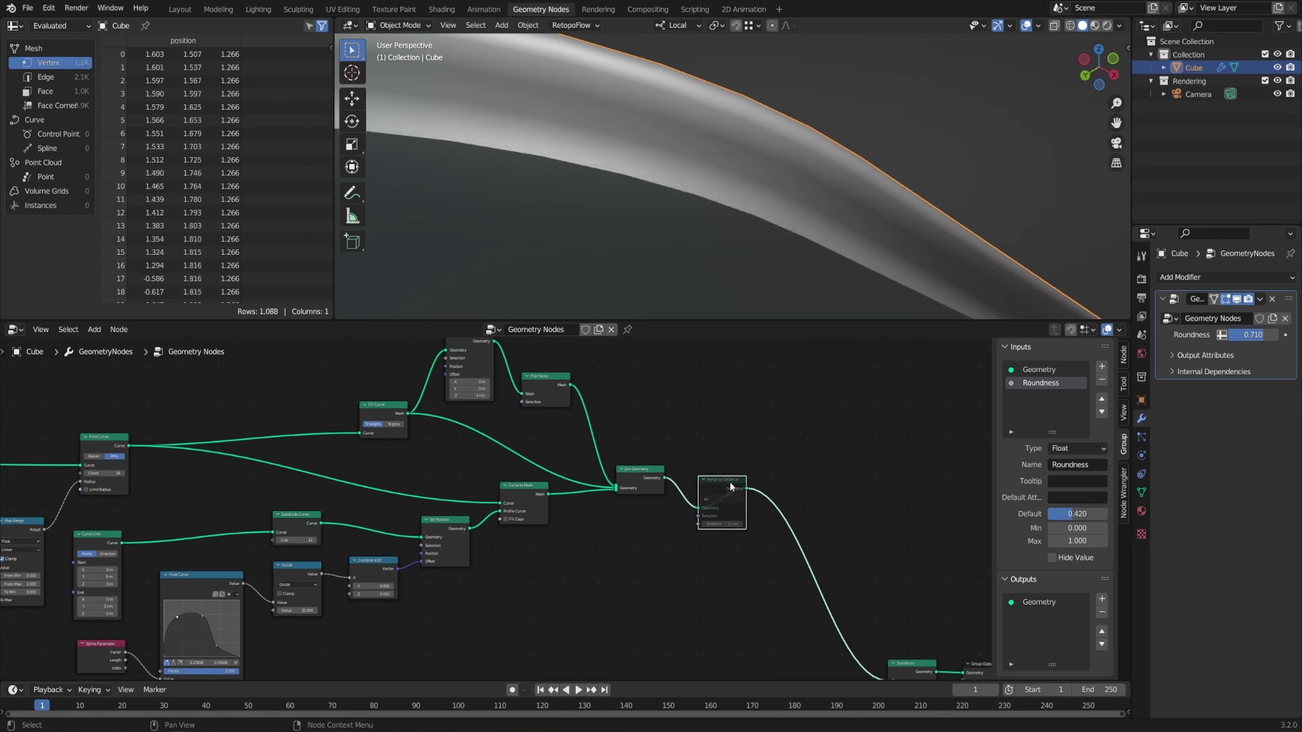
key(m)
key(m)
key(m)
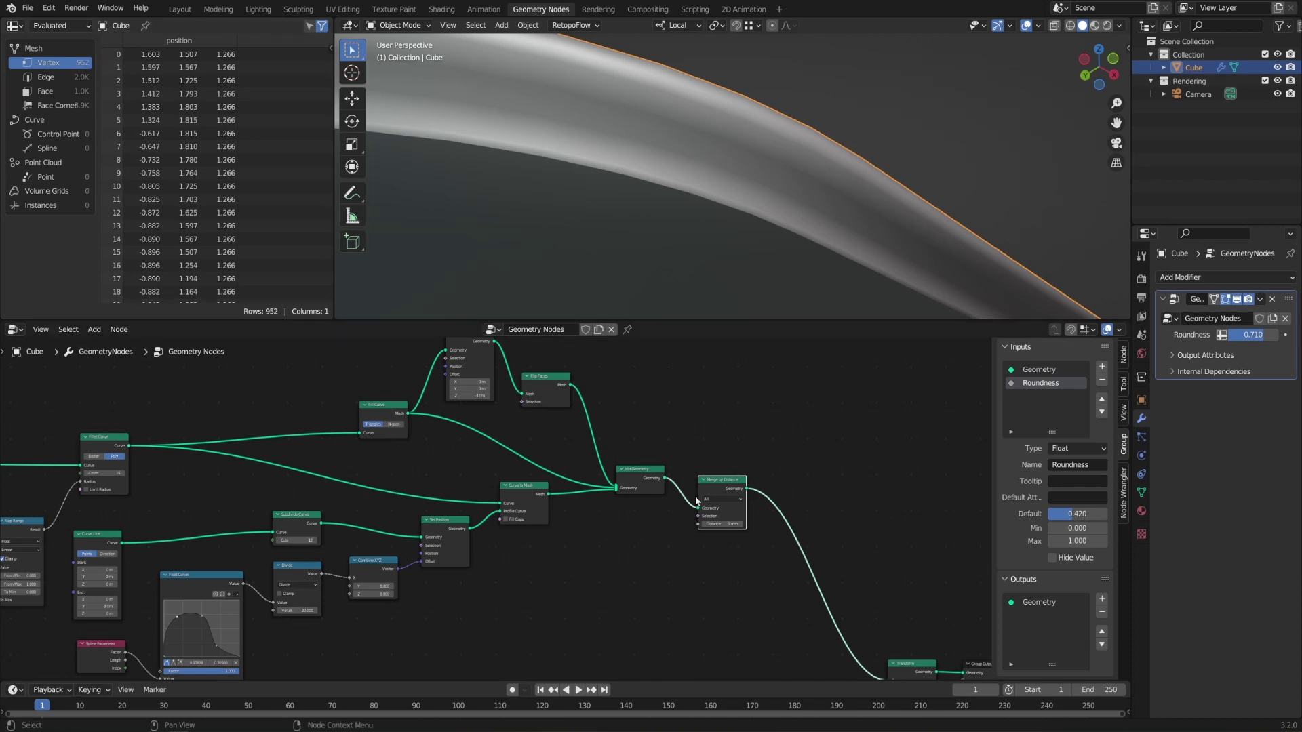
key(m)
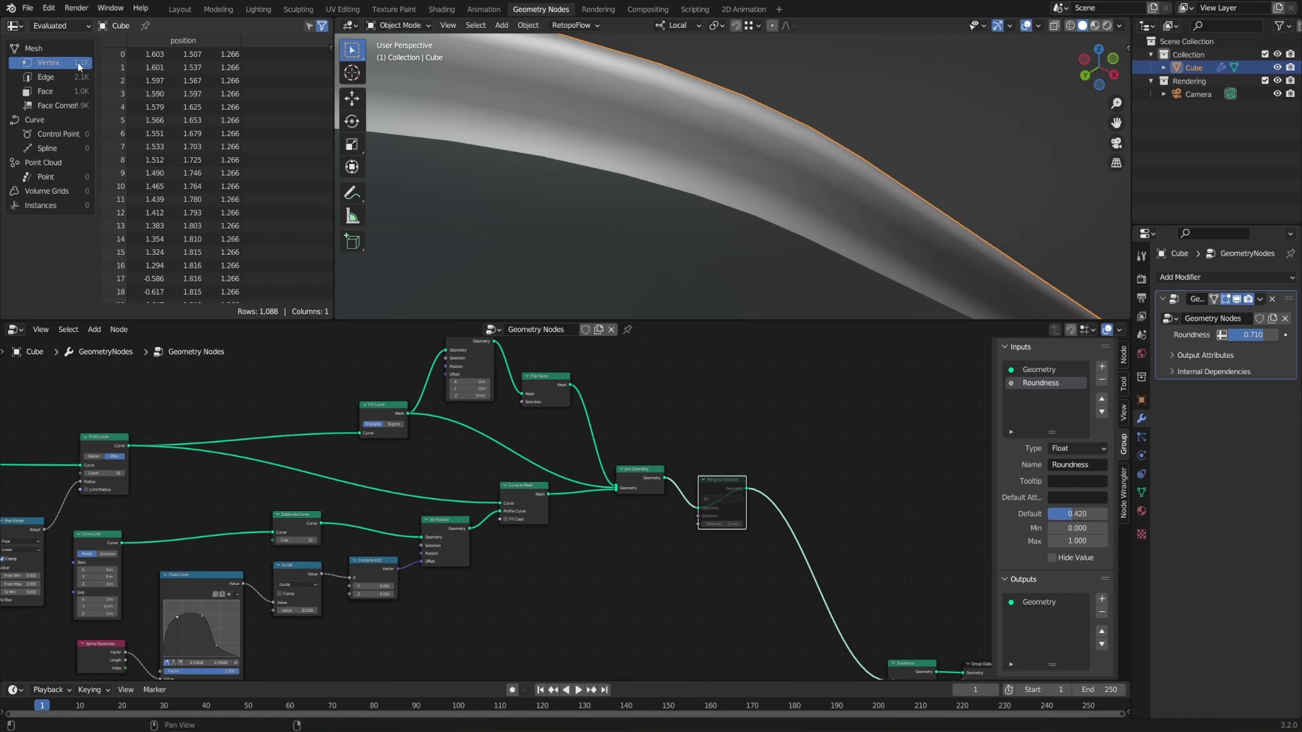
middle_drag(720, 242, 759, 295)
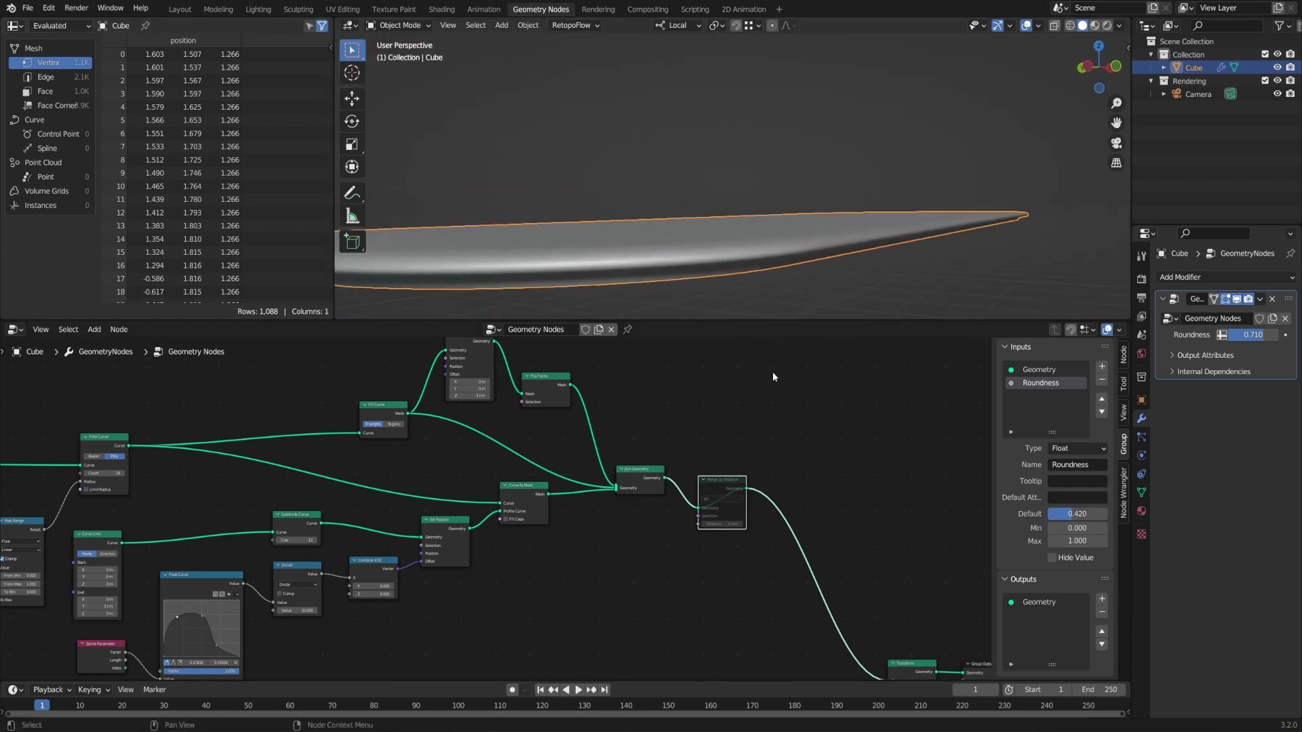
key(m)
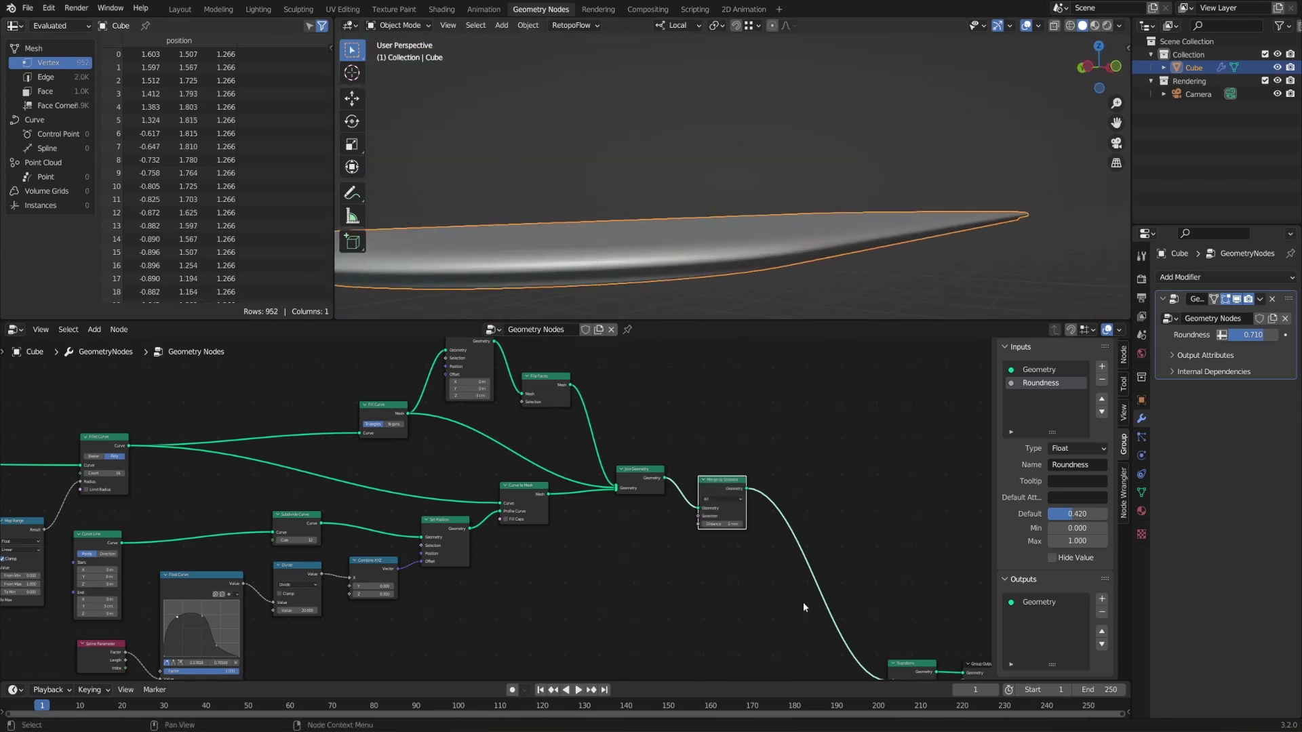
drag(722, 495, 718, 486)
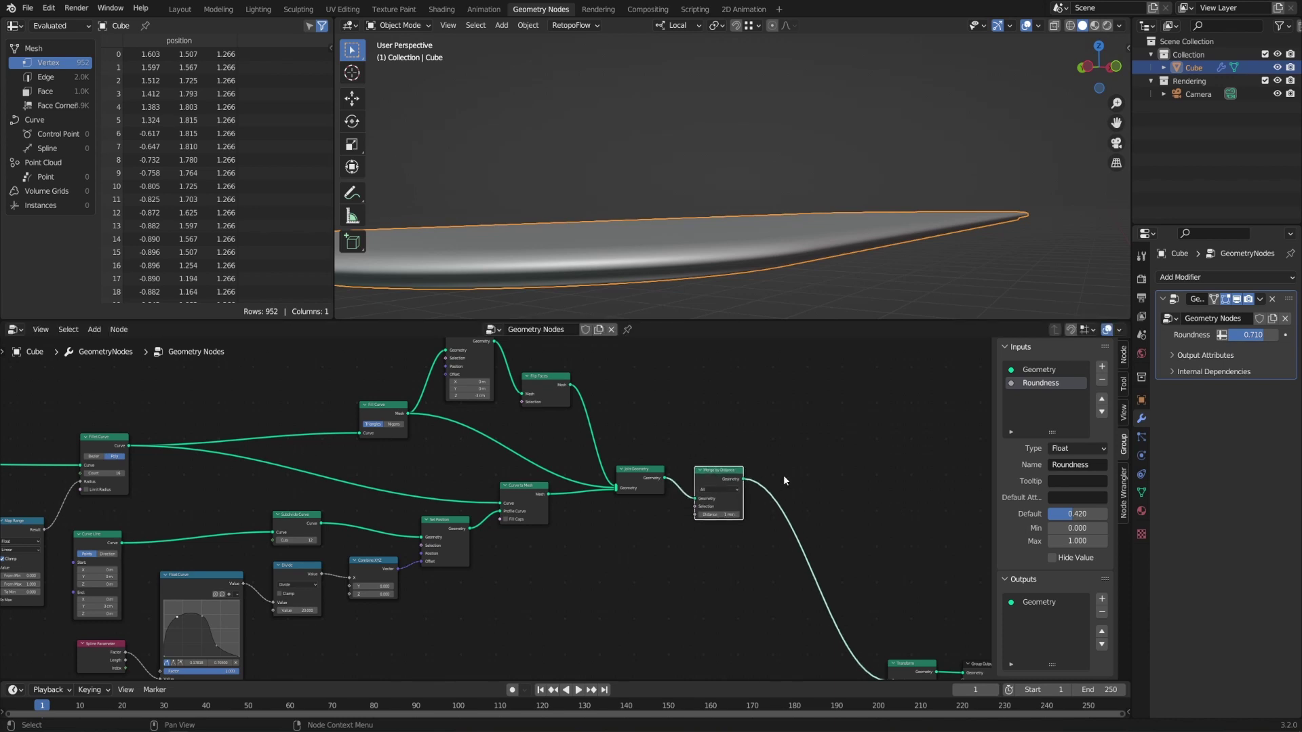
Rearrange Merge by Distance, Curve to Mesh, Join Geometry, Flip Faces and Set Position into a tidy chain.
scroll(499, 510, down, 4)
middle_drag(610, 535, 796, 562)
scroll(726, 547, down, 3)
scroll(796, 563, up, 3)
drag(839, 489, 876, 512)
drag(691, 497, 690, 501)
drag(776, 487, 817, 519)
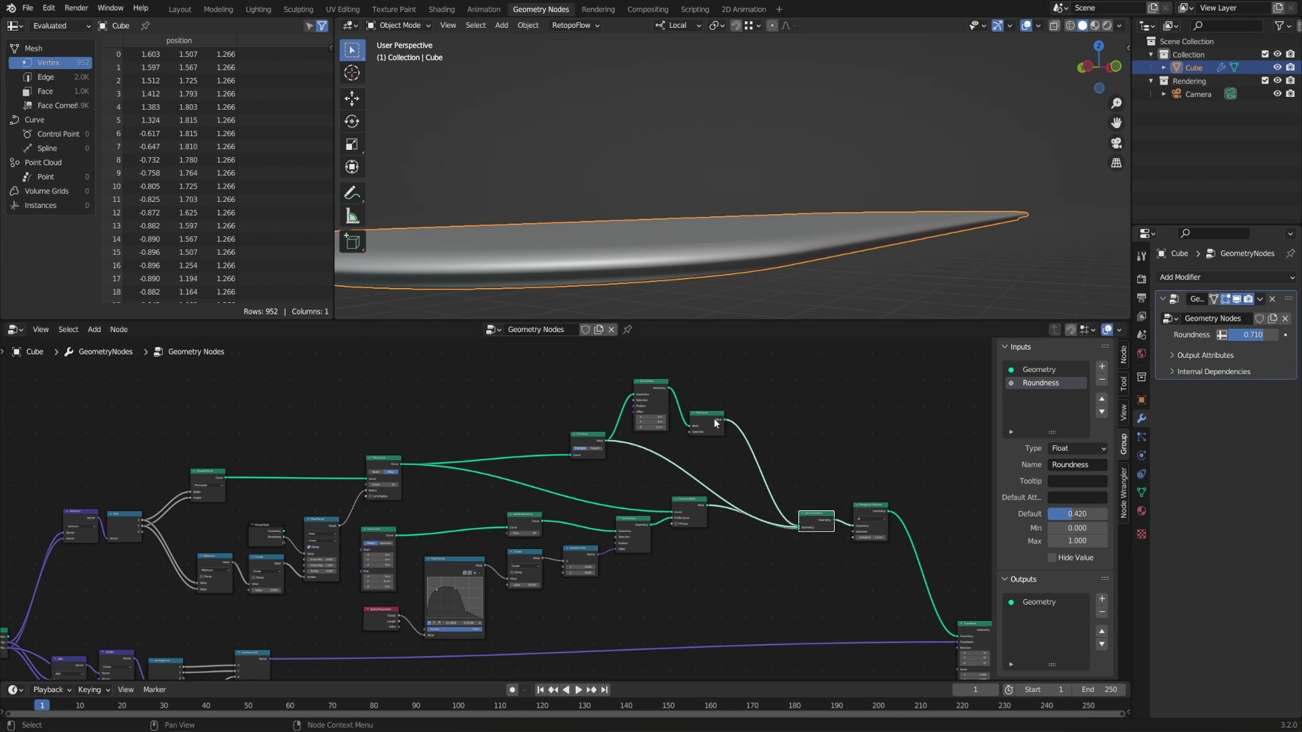
drag(715, 423, 775, 463)
drag(647, 382, 702, 418)
drag(811, 517, 876, 493)
click(844, 552)
Box-select the tabletop nodes, frame them with Ctrl+J, and label the frame 'Top'.
drag(167, 418, 752, 425)
key(b)
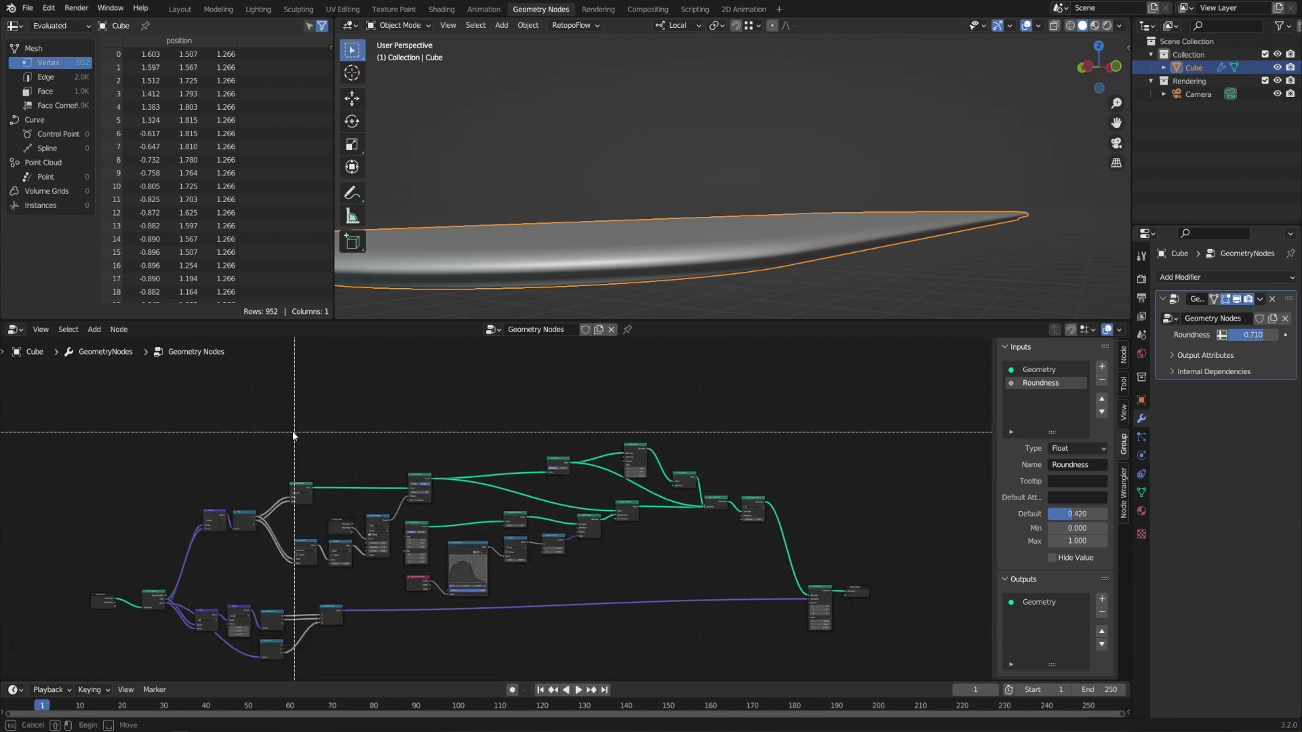
drag(269, 409, 770, 587)
key(shift)
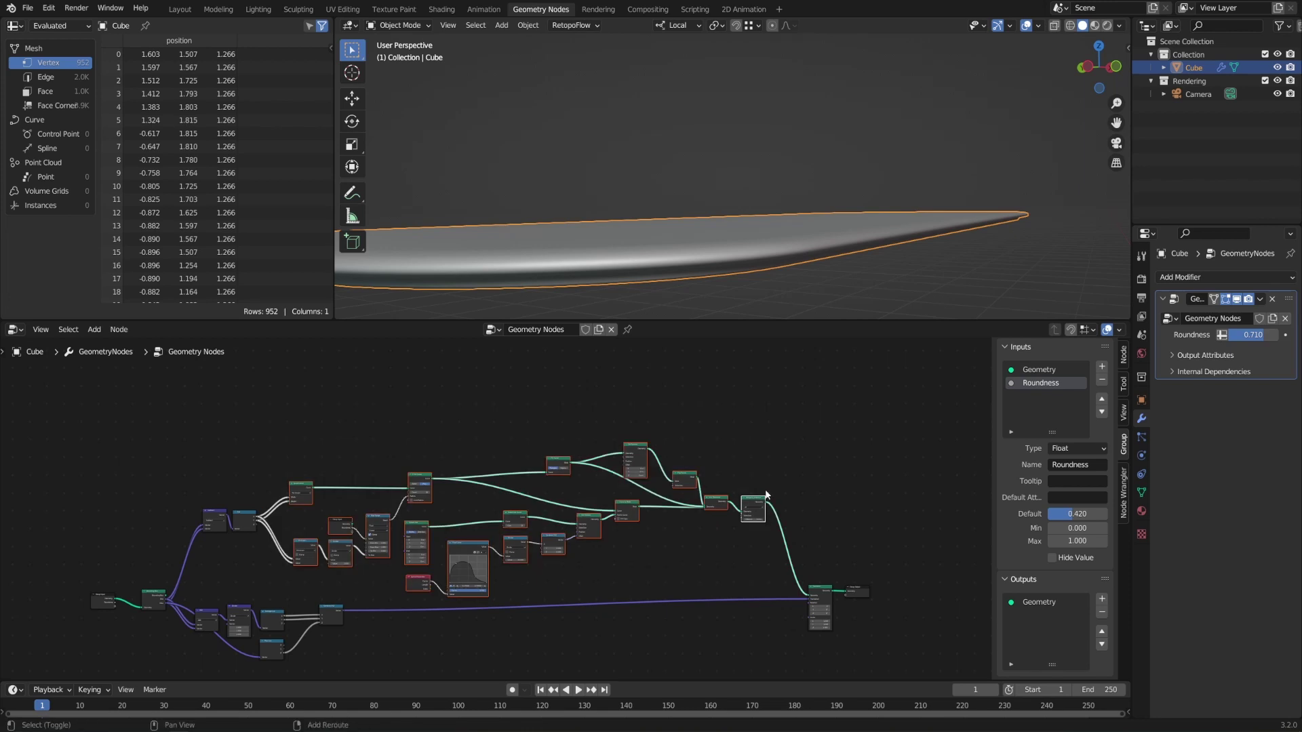
key(ctrl+j)
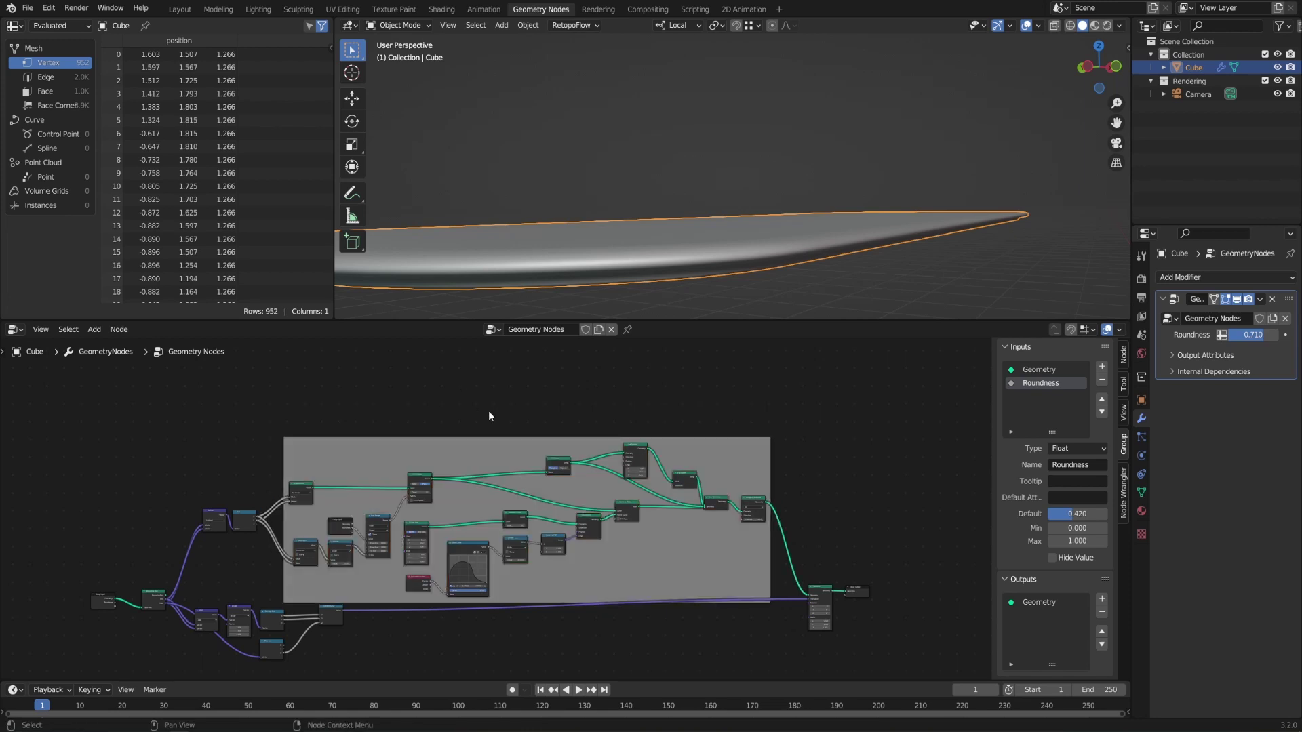
drag(508, 439, 520, 427)
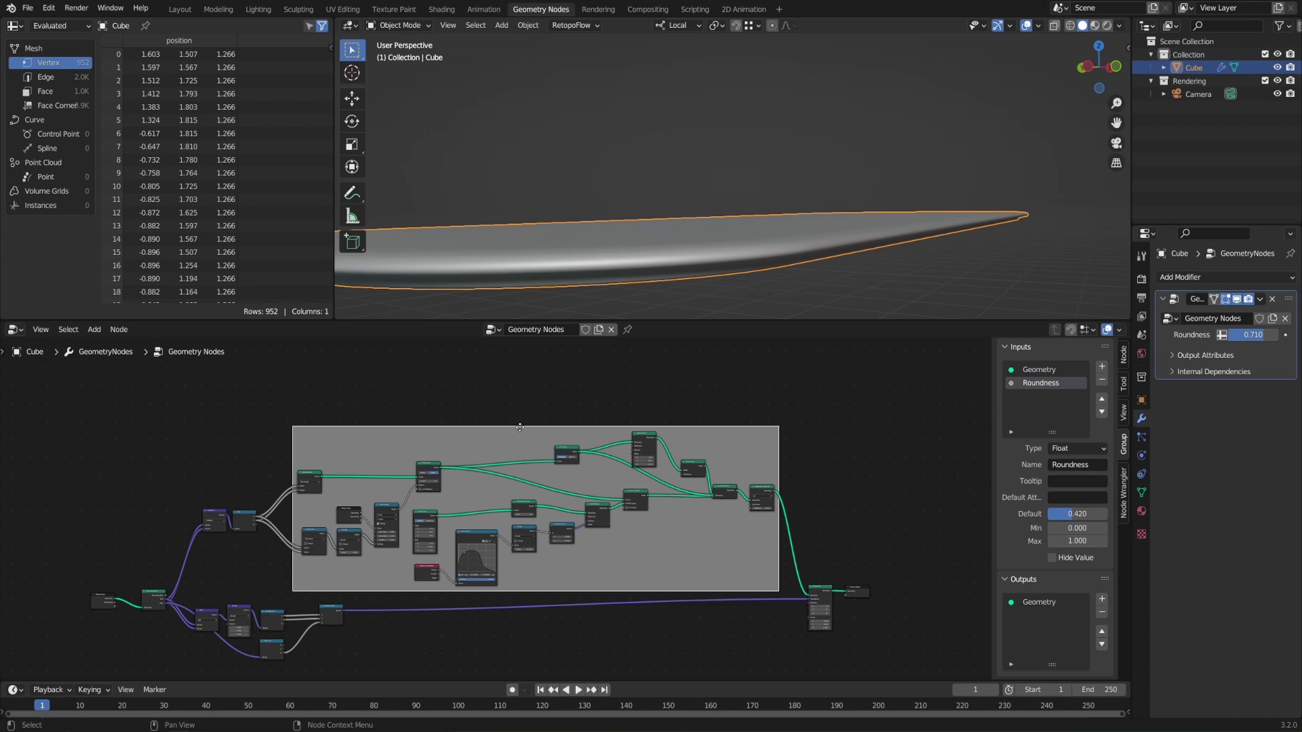
key(F2)
text(Top)
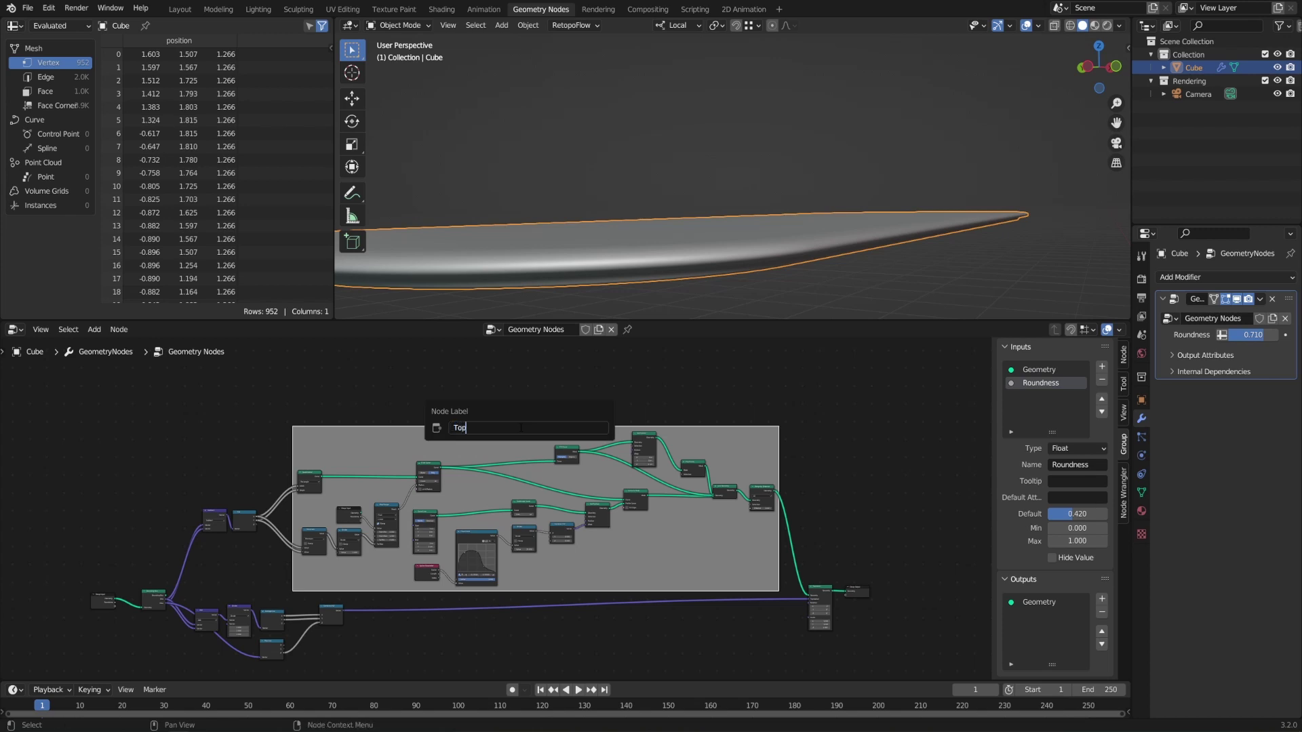
key(Return)
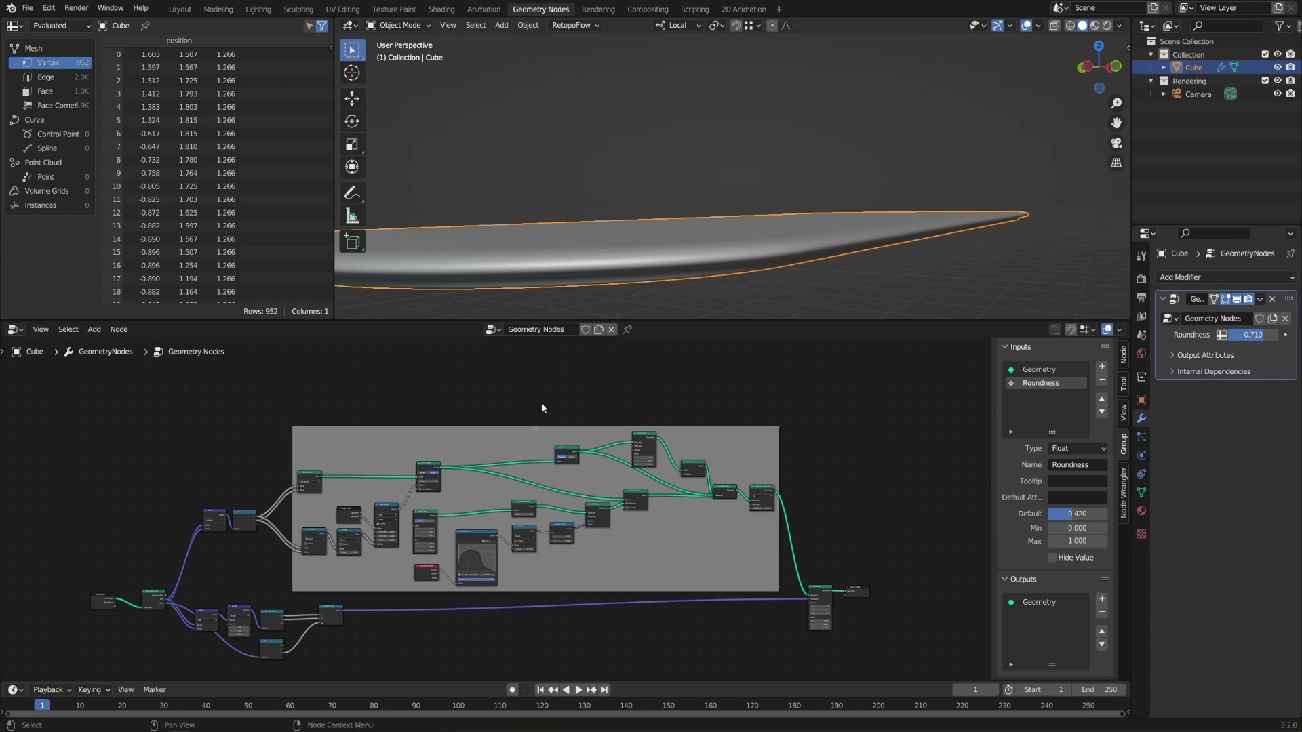
scroll(709, 202, down, 5)
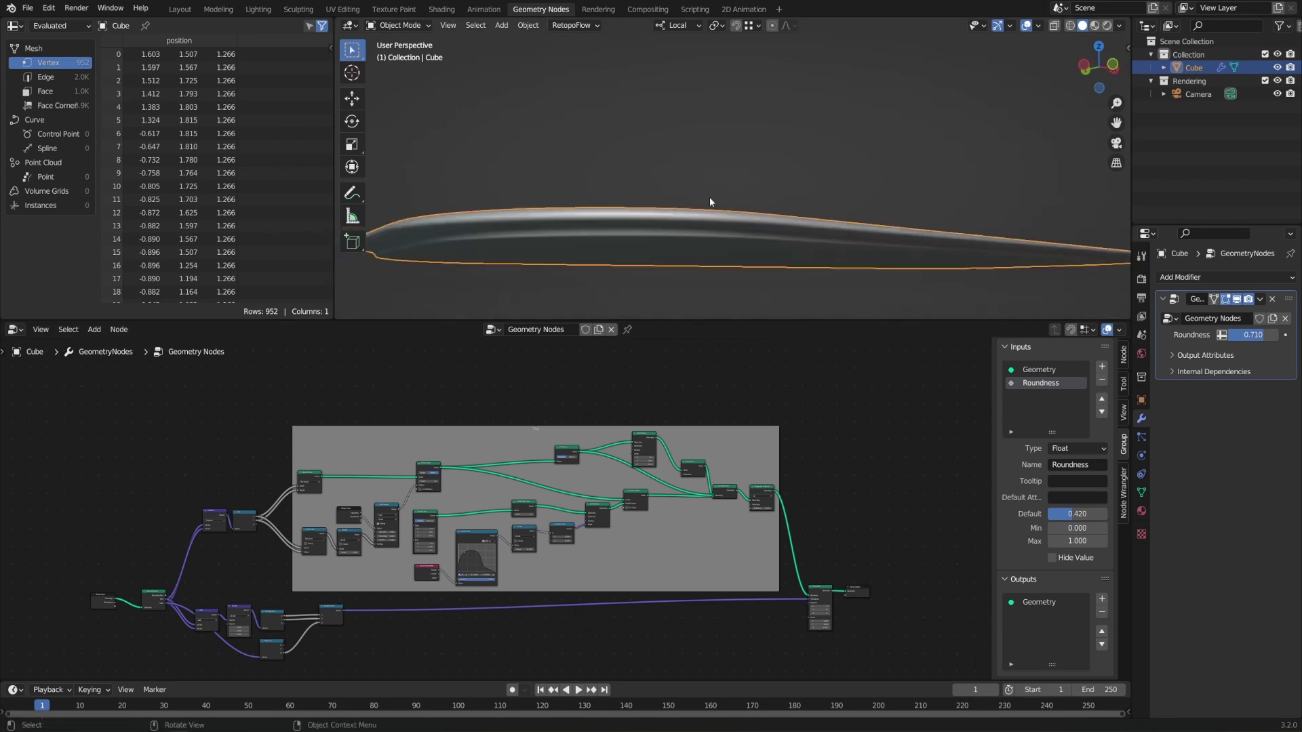
middle_drag(694, 184, 686, 161)
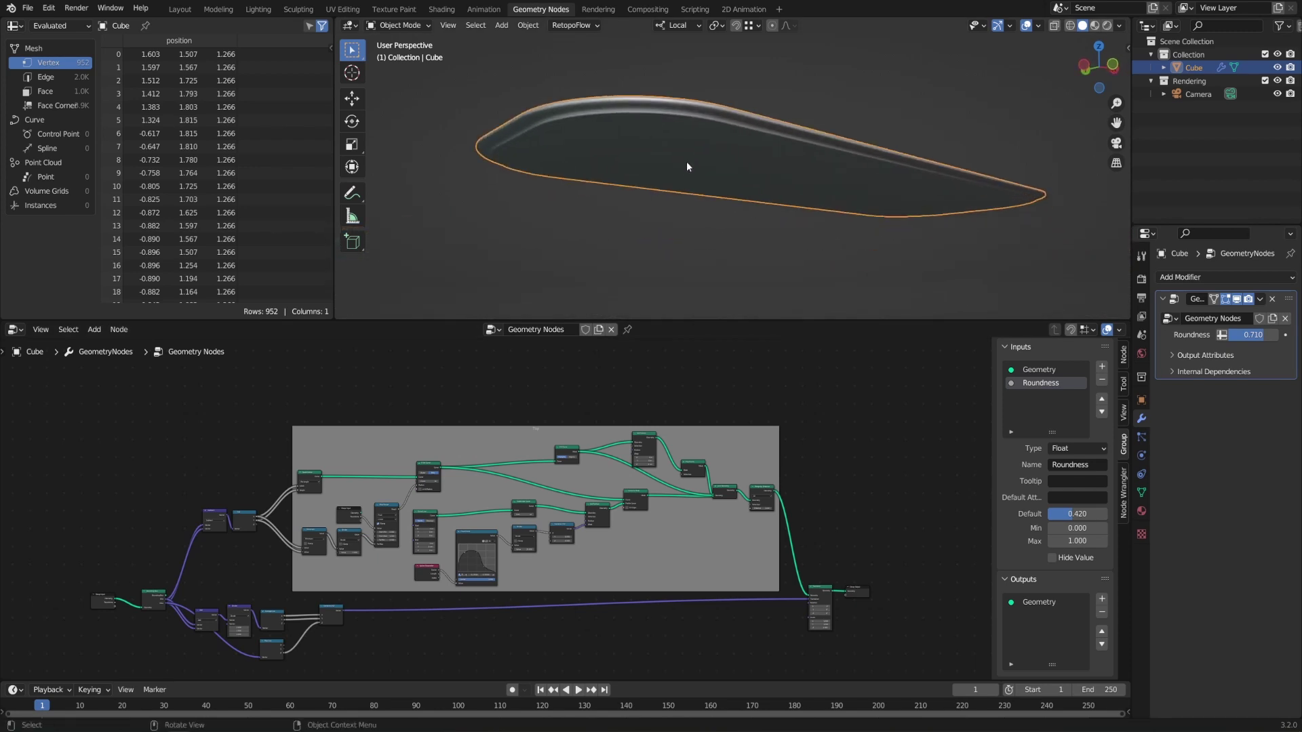
scroll(478, 413, up, 4)
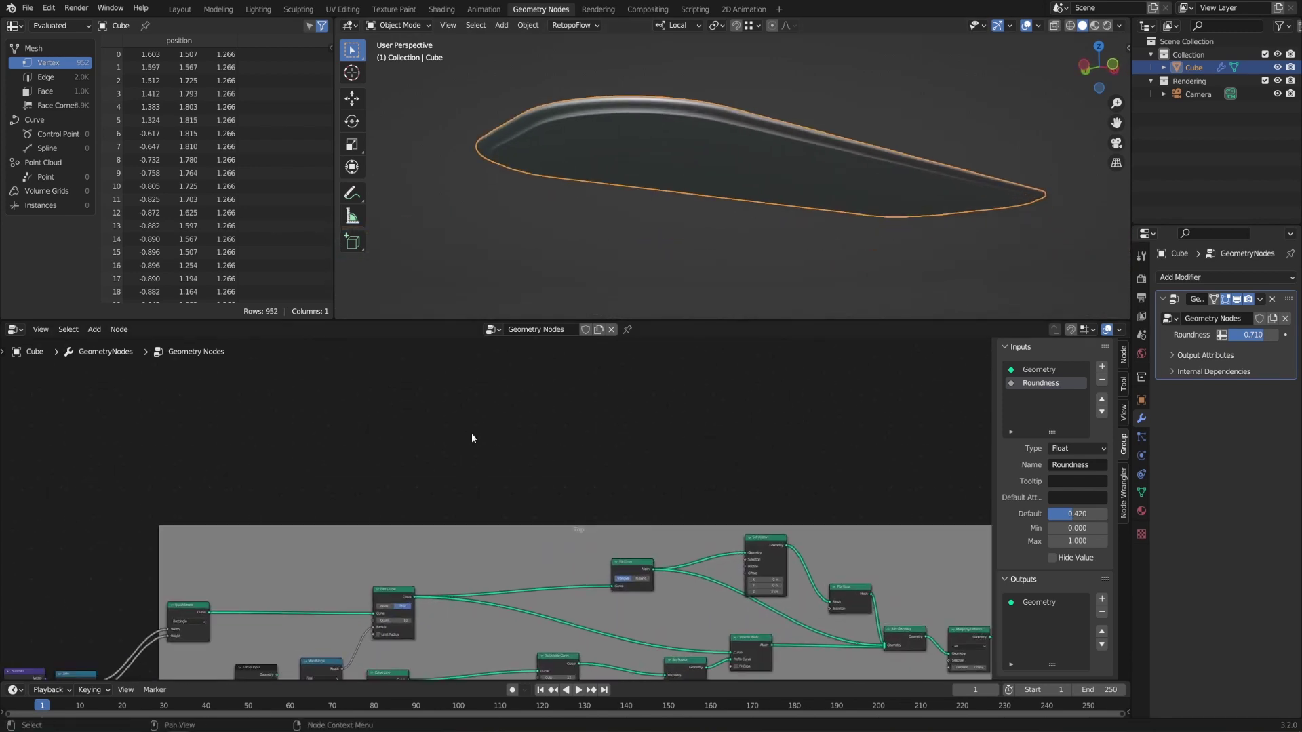
Add a Curve Line node above the Top frame.
key(shift+a)
mouse_move(471, 433)
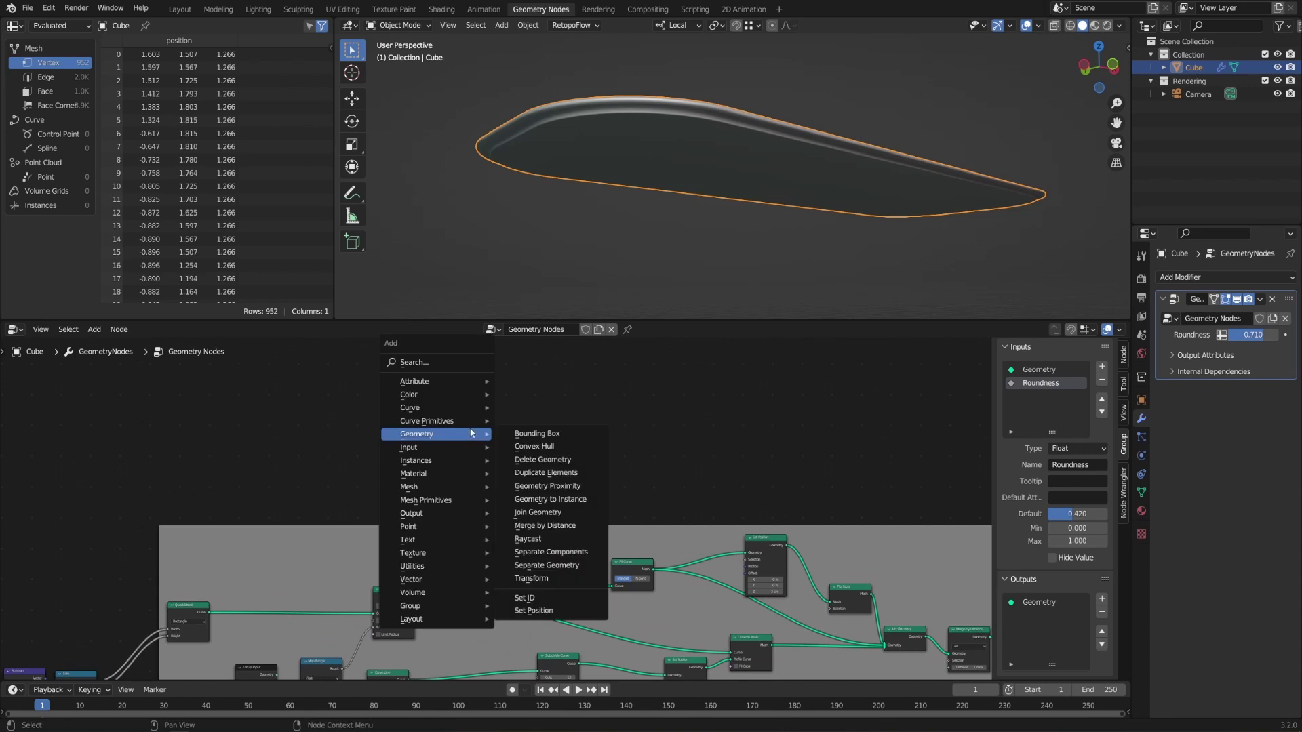
click(549, 458)
click(752, 386)
Move the Transform, Group Output and Viewer nodes further right.
scroll(711, 414, down, 6)
middle_drag(701, 448, 454, 382)
drag(585, 567, 700, 670)
key(g)
click(772, 559)
key(g)
click(792, 563)
click(749, 535)
scroll(651, 513, up, 4)
Insert a Join Geometry after Merge by Distance and connect the Curve Line into it.
key(shift+a)
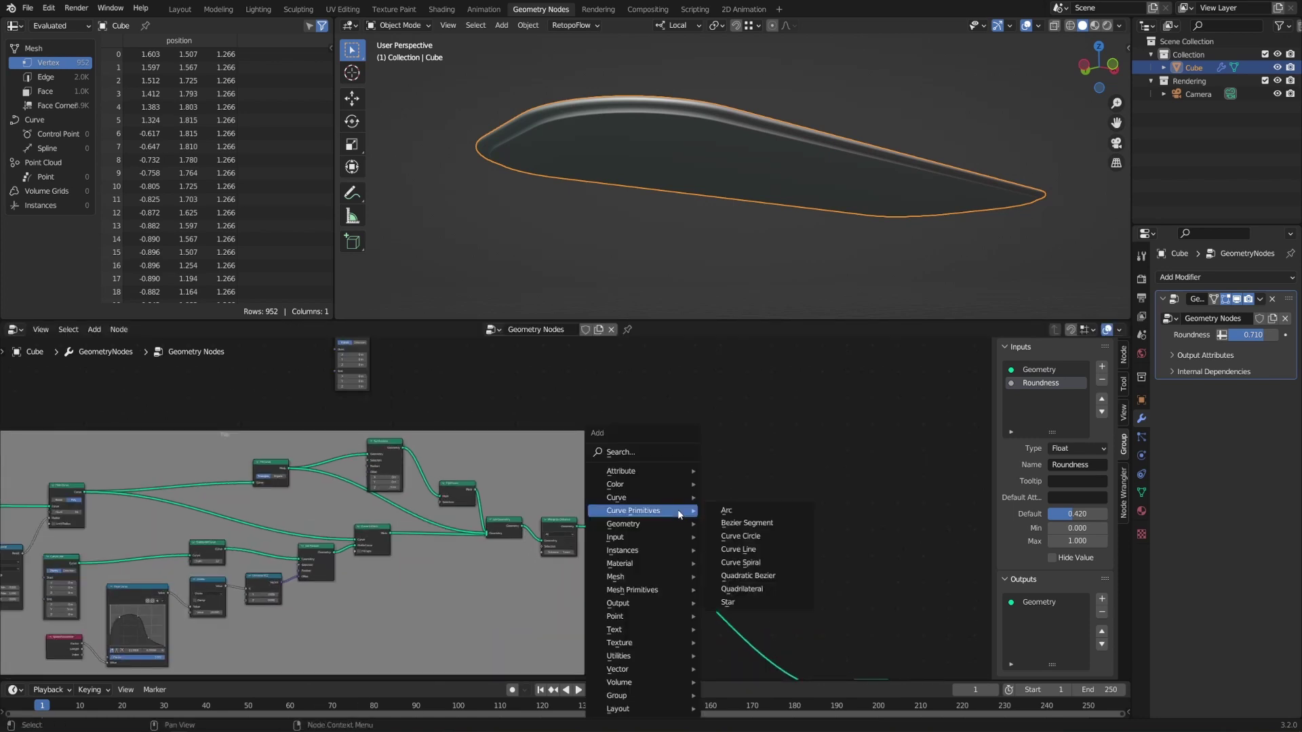
mouse_move(661, 527)
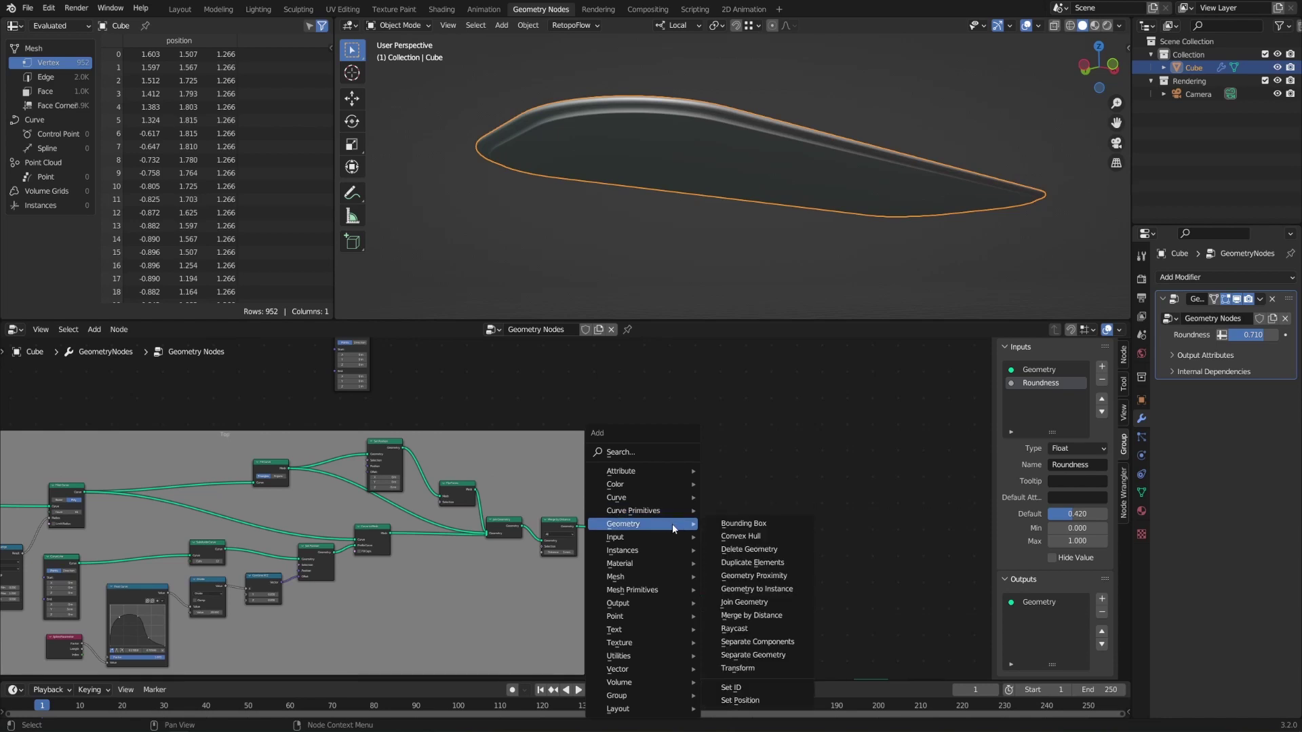
click(746, 602)
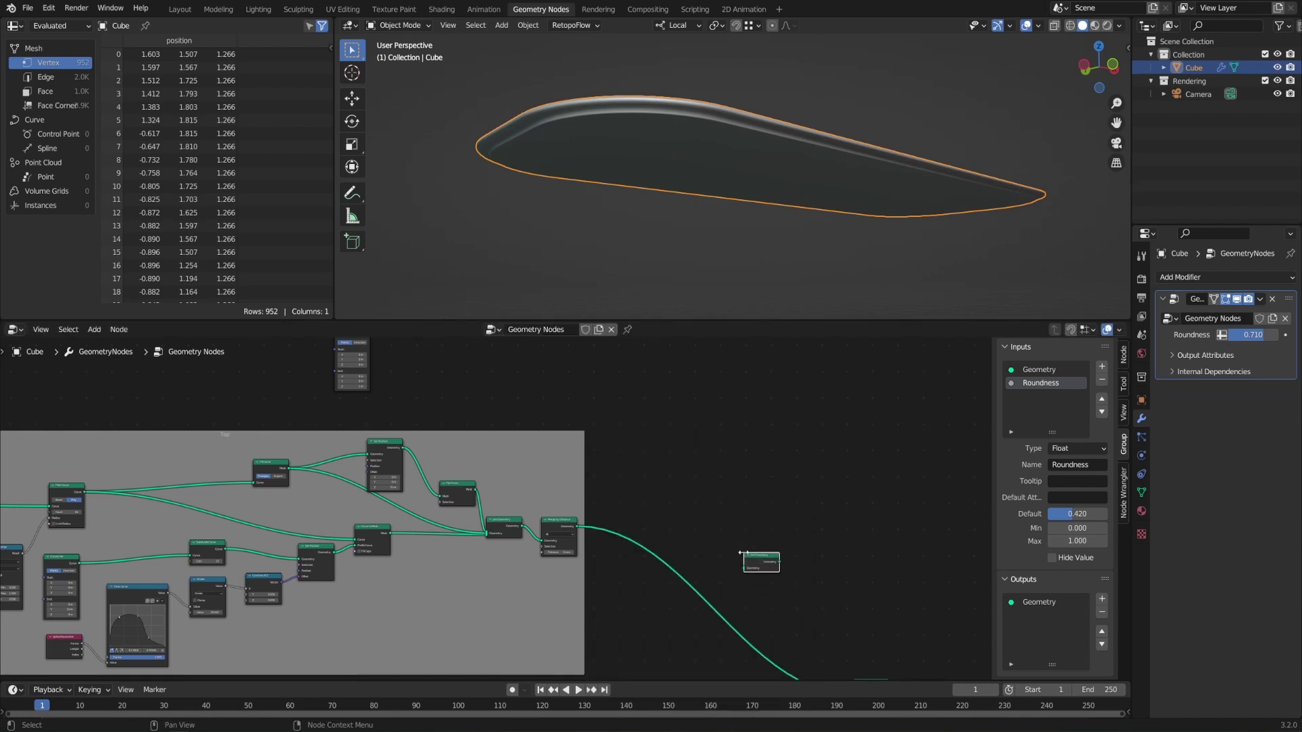
click(675, 529)
drag(675, 529, 695, 447)
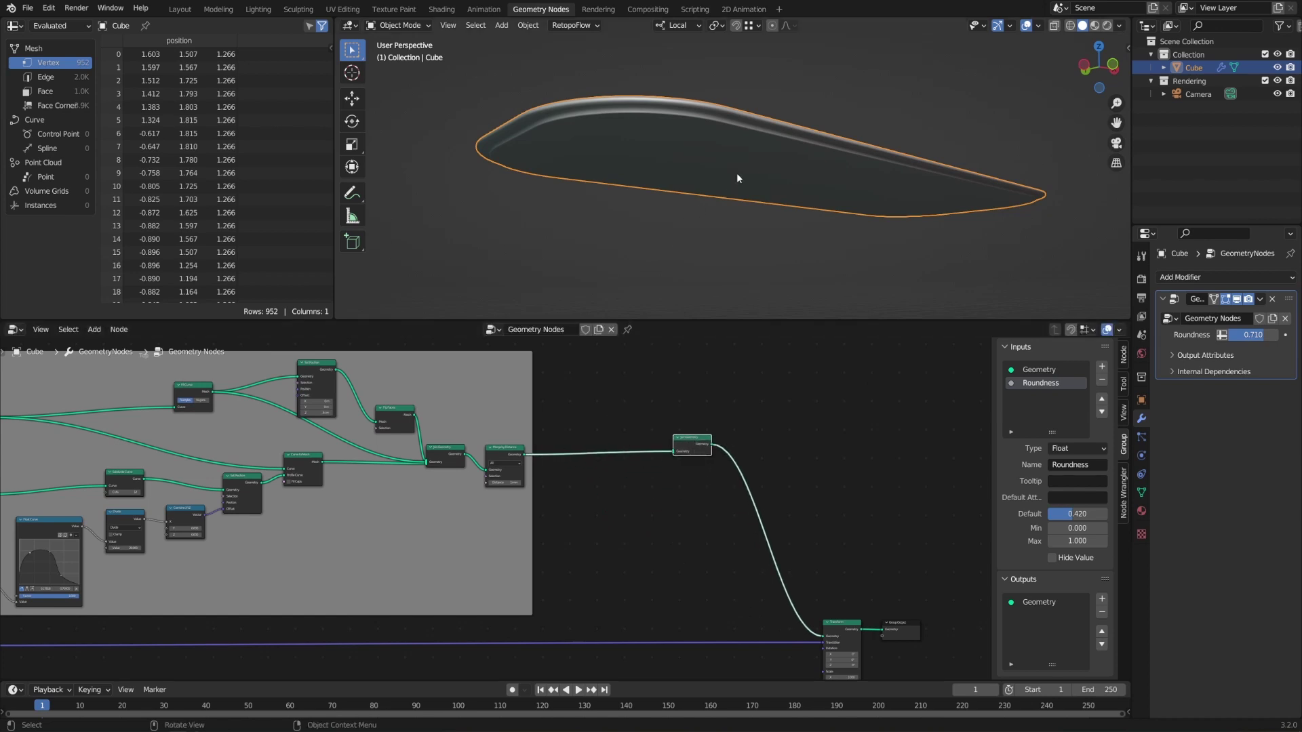
scroll(640, 431, down, 1)
middle_drag(638, 426, 616, 548)
scroll(616, 548, up, 4)
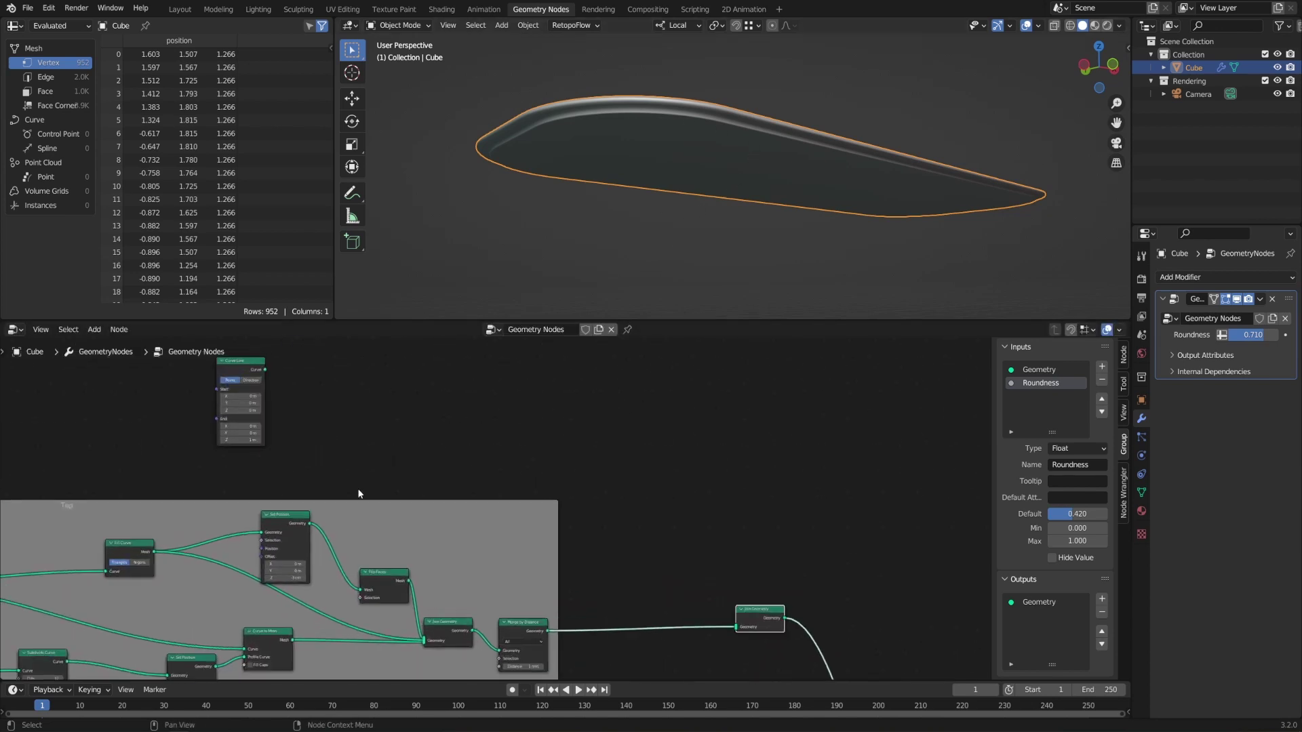
drag(240, 363, 737, 627)
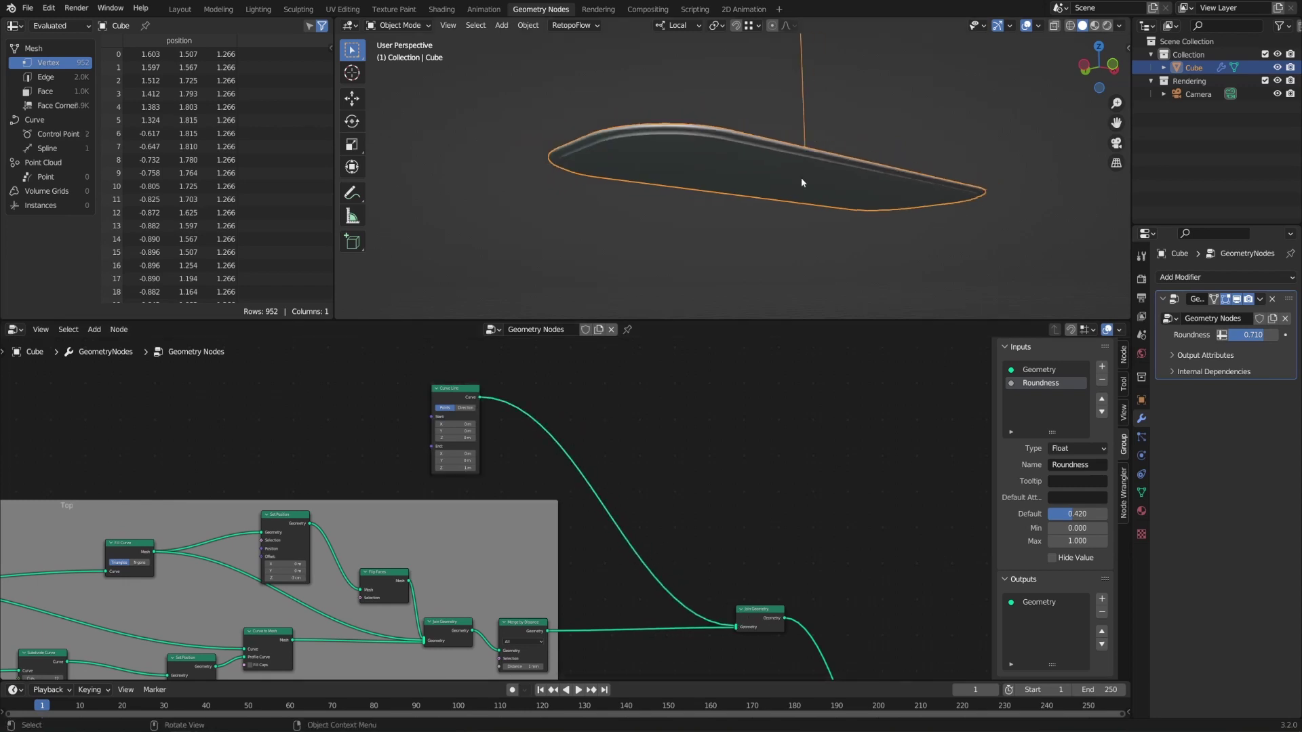
scroll(800, 177, down, 5)
middle_drag(751, 192, 658, 313)
scroll(625, 517, up, 3)
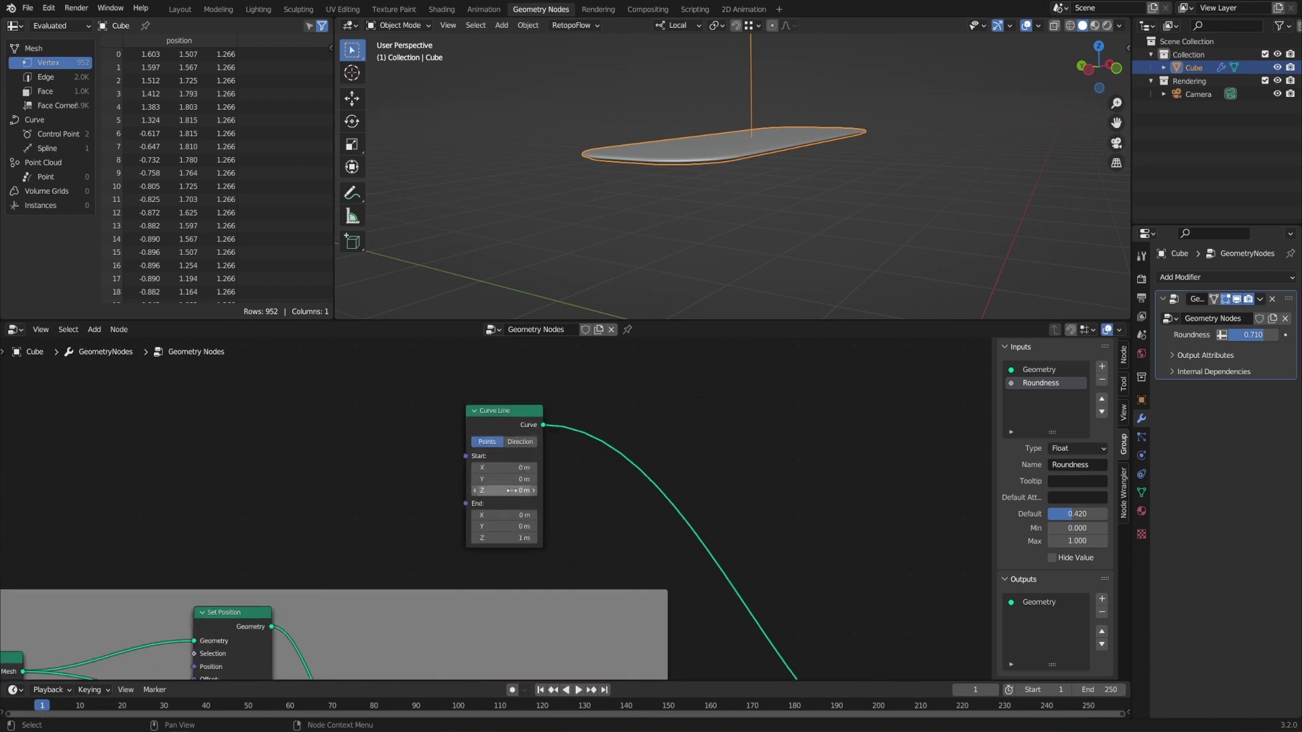
Set the Curve Line's End Z to -1 m and place the node above the frame.
click(503, 539)
key(BackSpace)
text(-1)
key(Return)
scroll(318, 530, down, 4)
middle_drag(322, 532, 685, 518)
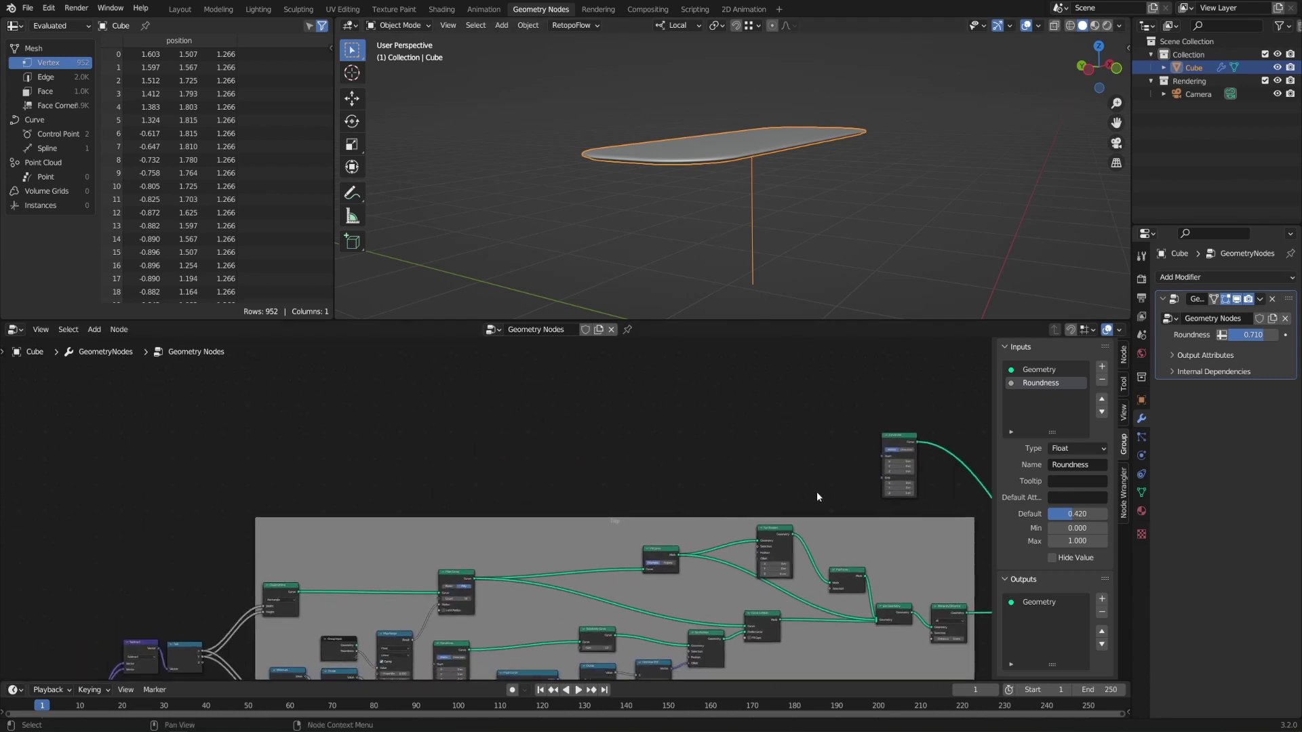
drag(899, 437, 302, 450)
middle_drag(228, 543, 538, 512)
scroll(538, 512, up, 4)
scroll(538, 516, up, 4)
Reposition the Curve Line node and switch it to Direction mode.
scroll(648, 483, down, 4)
middle_drag(648, 483, 531, 515)
key(g)
click(656, 470)
middle_drag(640, 545, 646, 459)
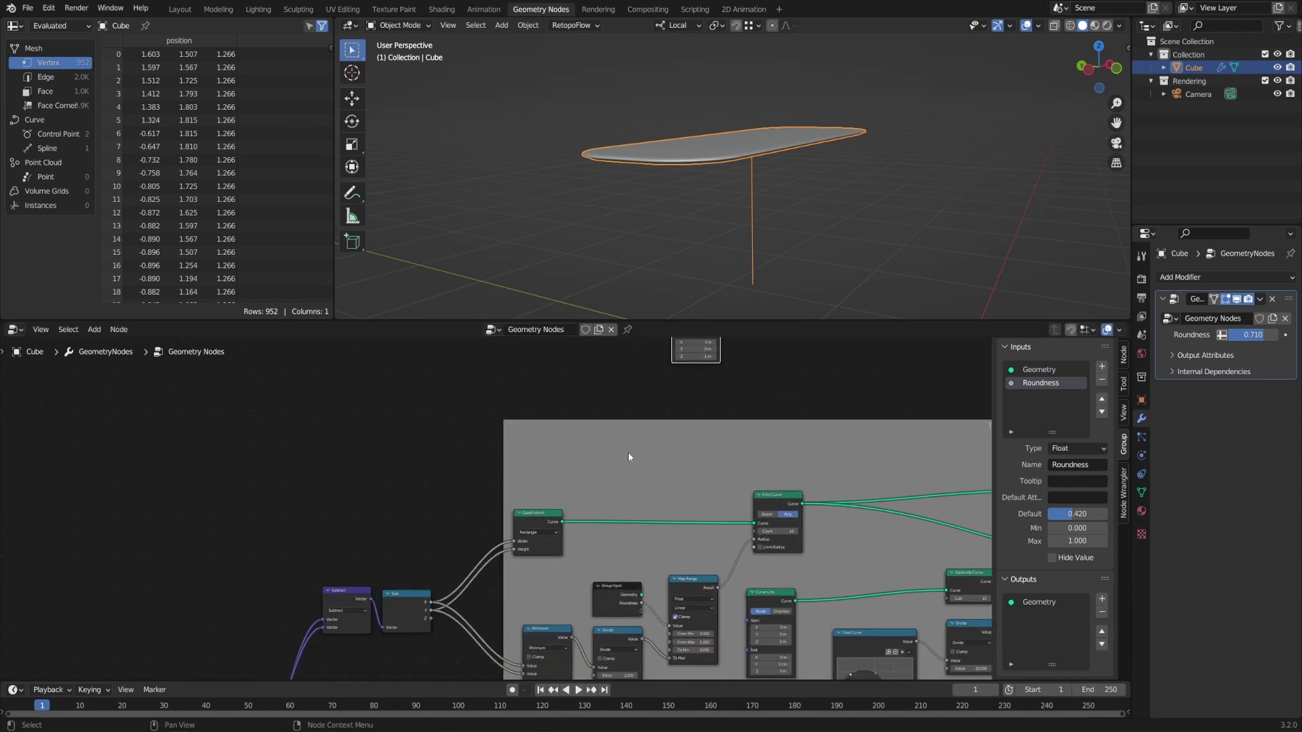
middle_drag(507, 464, 440, 573)
scroll(493, 509, up, 4)
drag(682, 354, 735, 354)
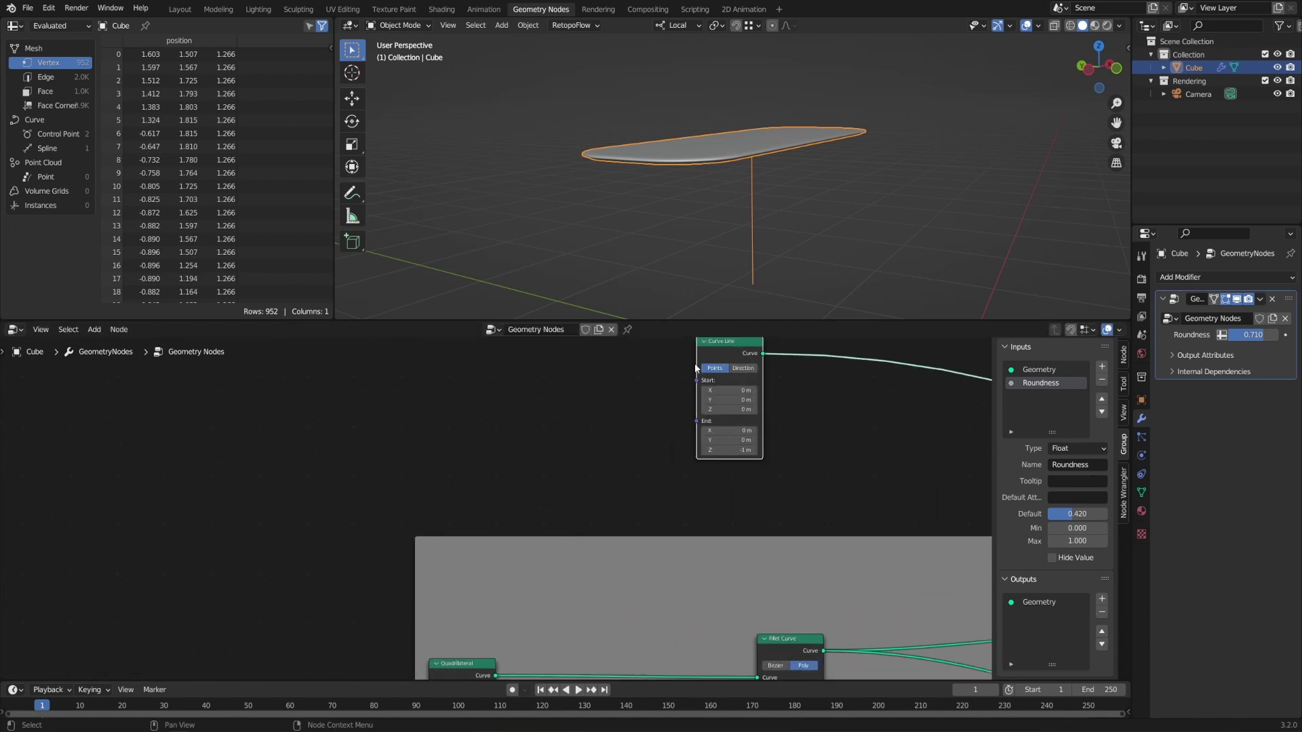
click(745, 368)
Set the line's Direction Z to -1 and drag its Length longer.
middle_drag(787, 391, 748, 434)
mouse_move(824, 230)
middle_down()
mouse_move(824, 213)
mouse_move(816, 237)
middle_up()
shift+middle_drag(803, 167, 781, 258)
click(689, 492)
key(Return)
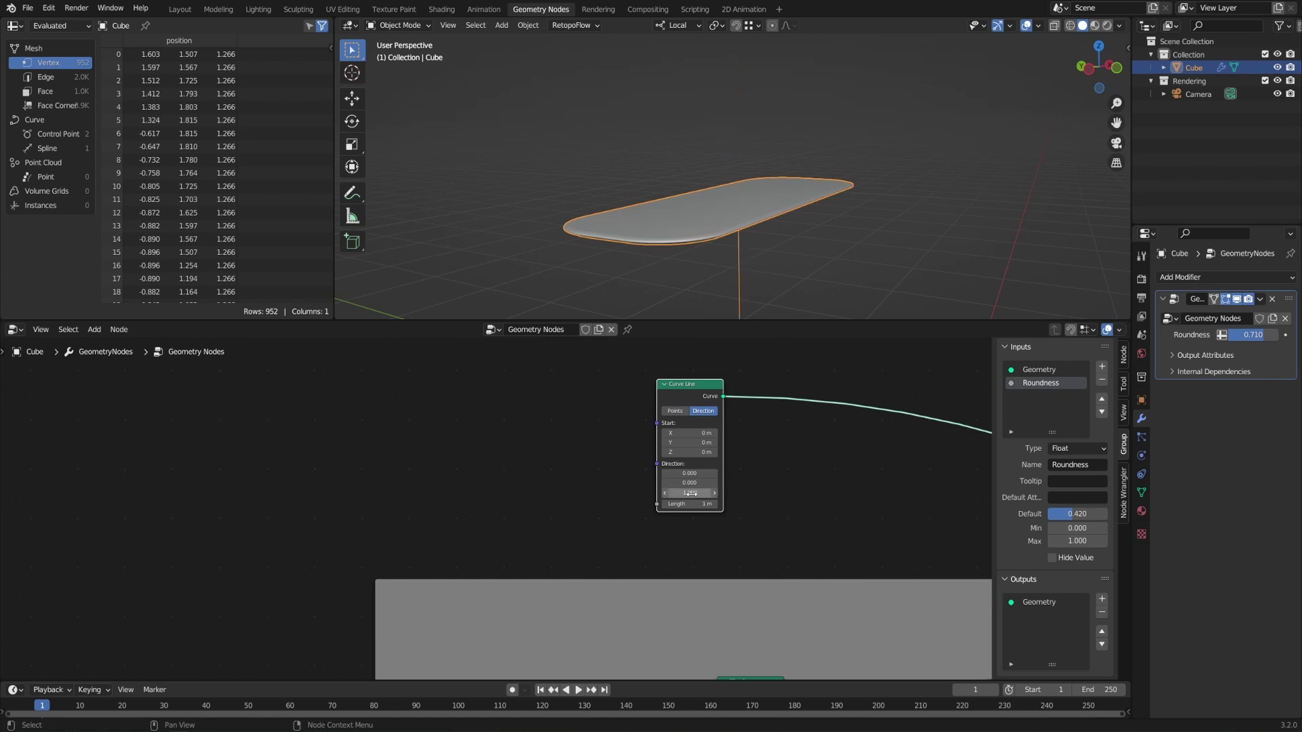
drag(691, 504, 709, 504)
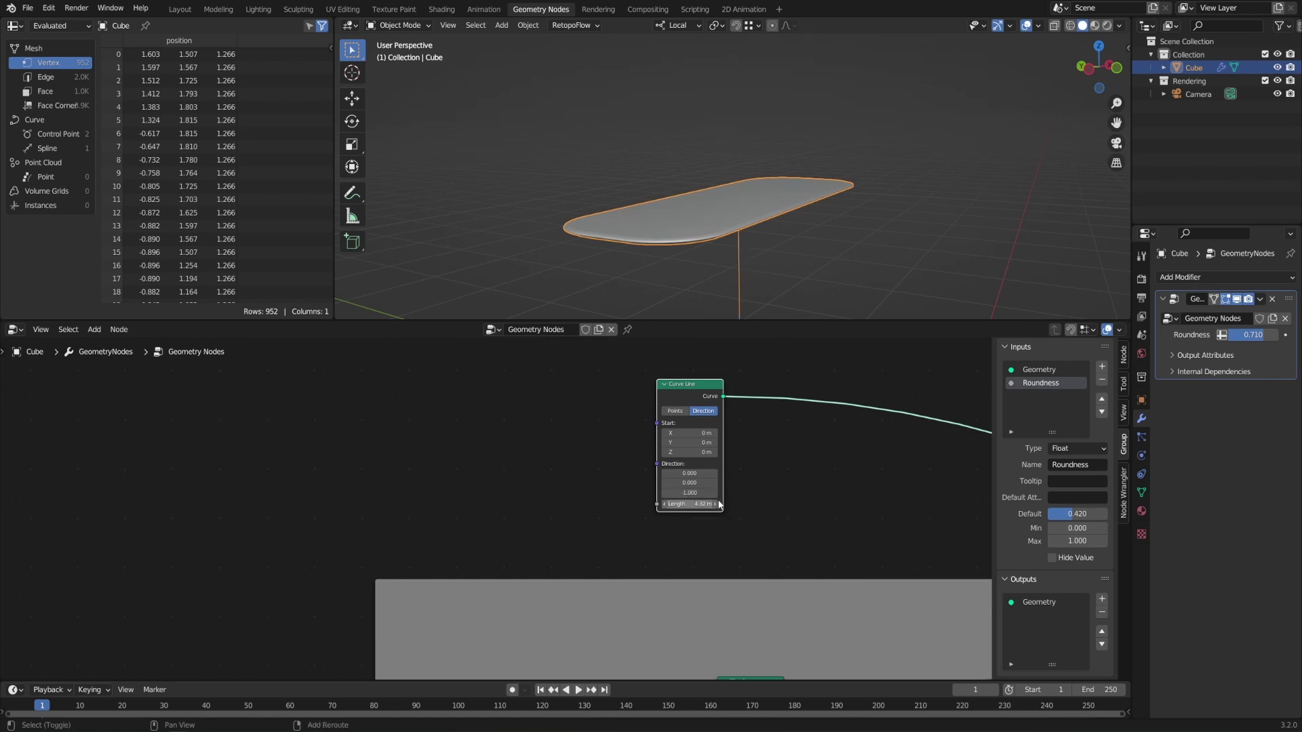
Link a value from the Top frame into the Curve Line's Length.
scroll(736, 200, down, 3)
shift+middle_drag(735, 270, 732, 231)
scroll(559, 466, down, 3)
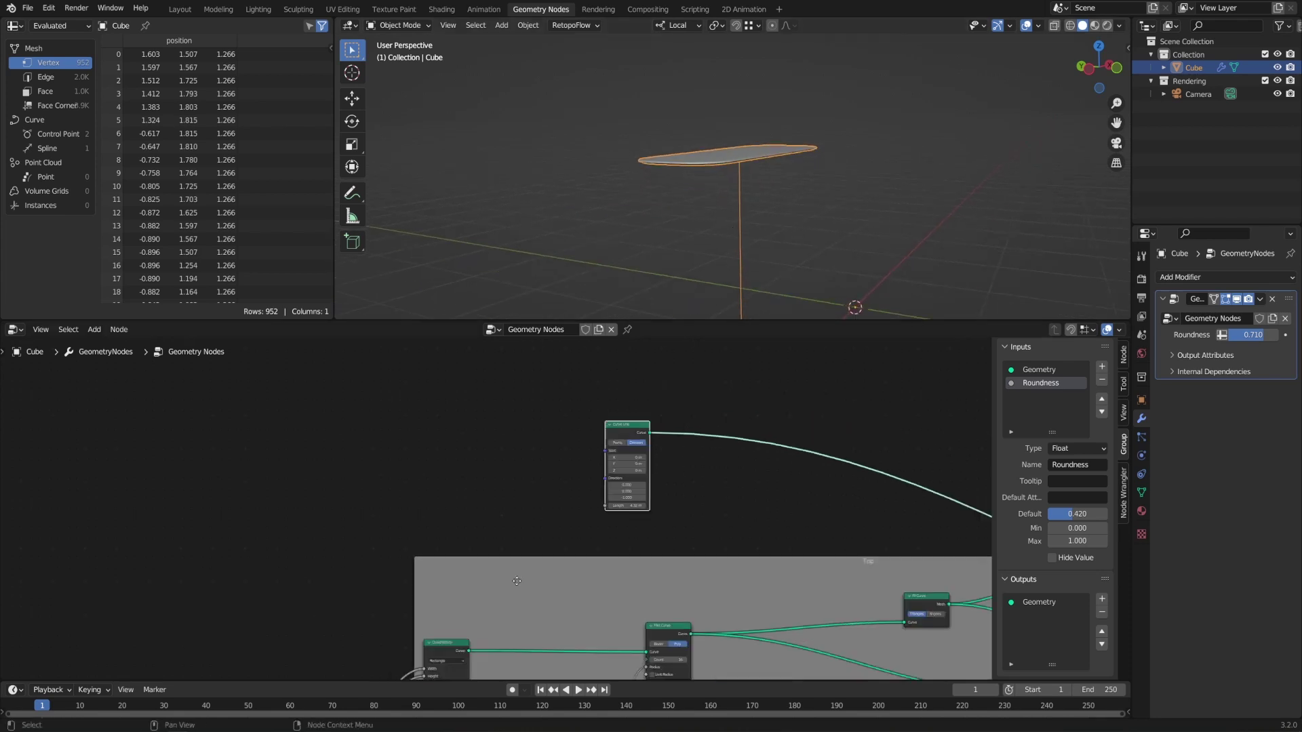
drag(407, 603, 646, 387)
mouse_move(800, 139)
middle_down()
mouse_move(758, 197)
mouse_move(820, 165)
mouse_move(788, 238)
middle_up()
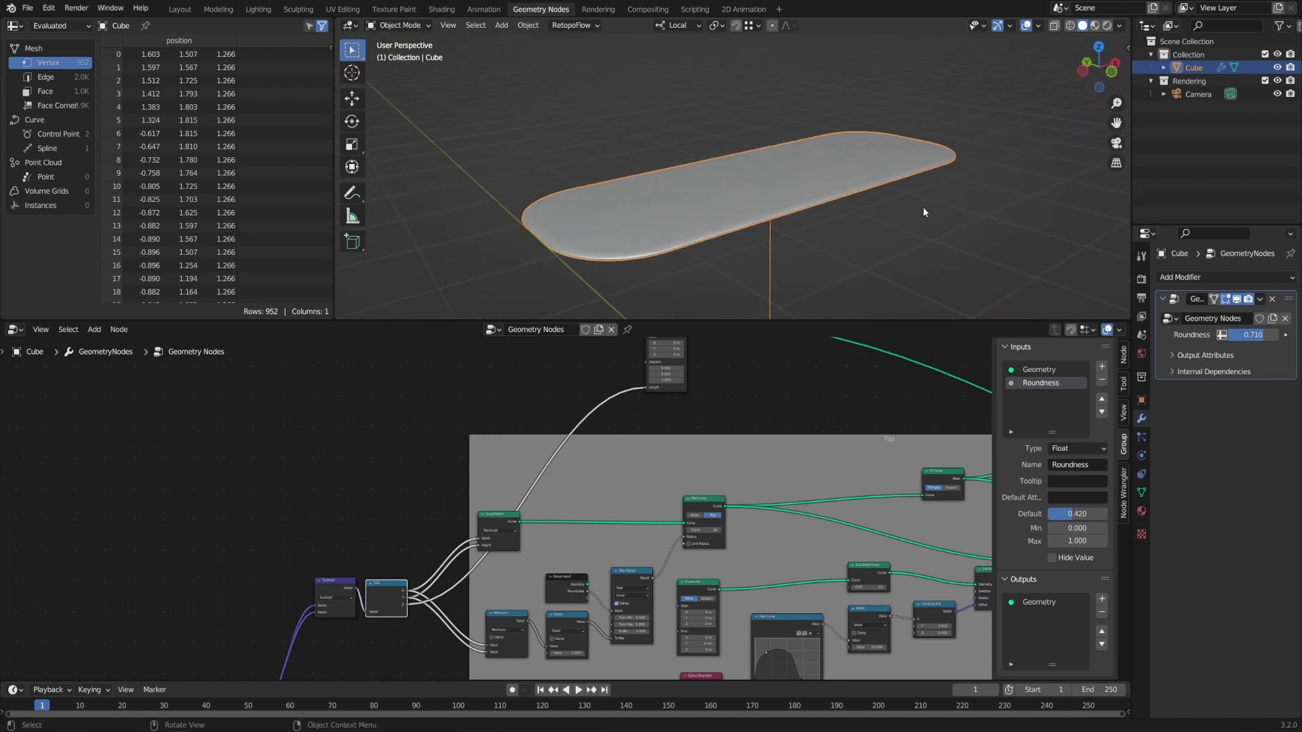
Switch the viewport to wireframe and set the Curve Line Start Z to -3 cm.
key(z)
click(831, 205)
mouse_move(872, 247)
middle_down()
mouse_move(830, 223)
mouse_move(807, 182)
middle_up()
scroll(806, 172, up, 2)
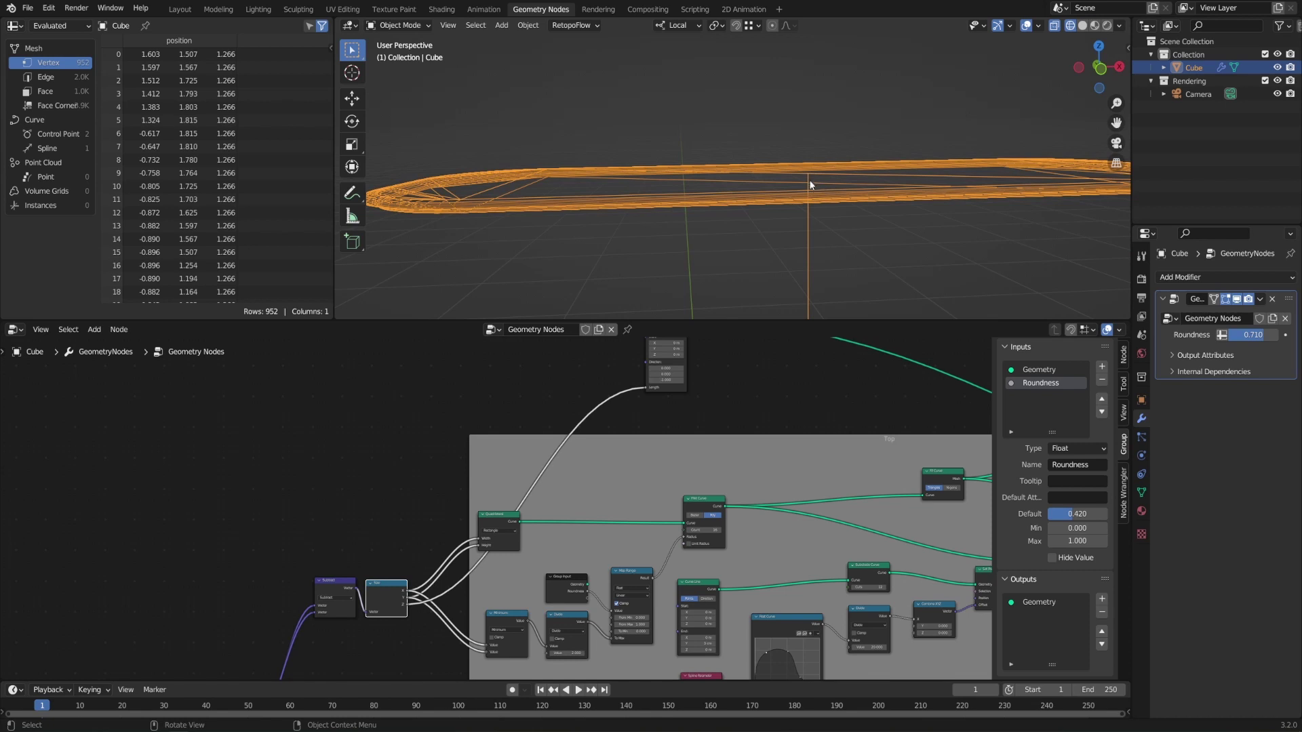
middle_drag(722, 372, 730, 497)
scroll(649, 473, up, 5)
scroll(730, 497, up, 2)
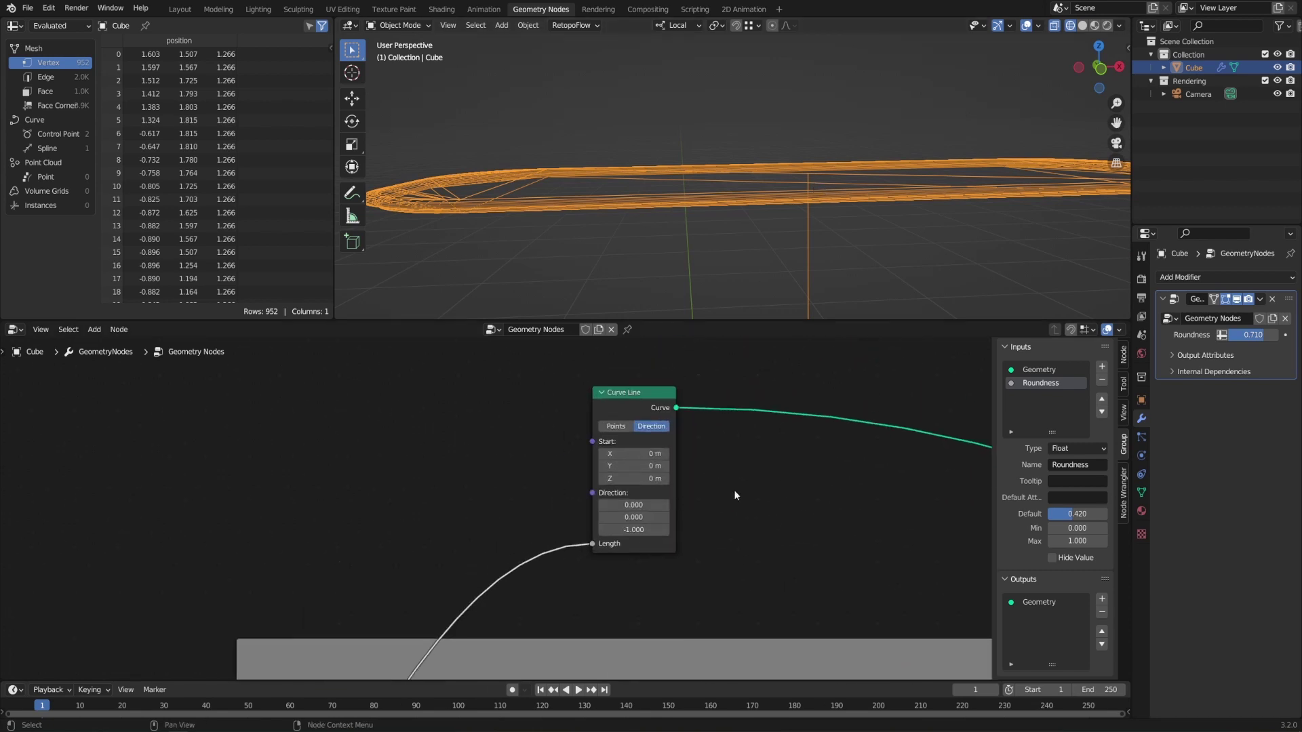
click(630, 478)
text(-3cm)
key(Return)
Insert a Math node on the Curve Line's Length link.
middle_drag(876, 222, 869, 209)
scroll(742, 523, down, 3)
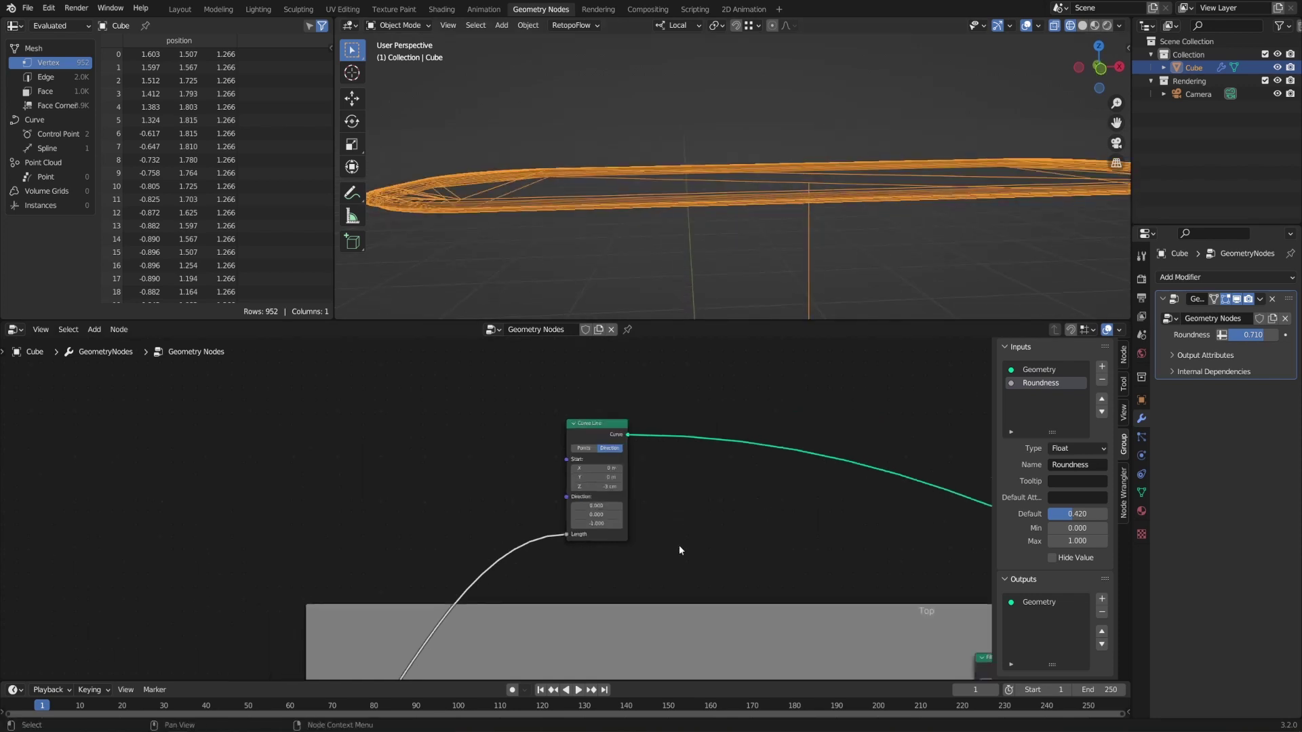
scroll(654, 498, up, 1)
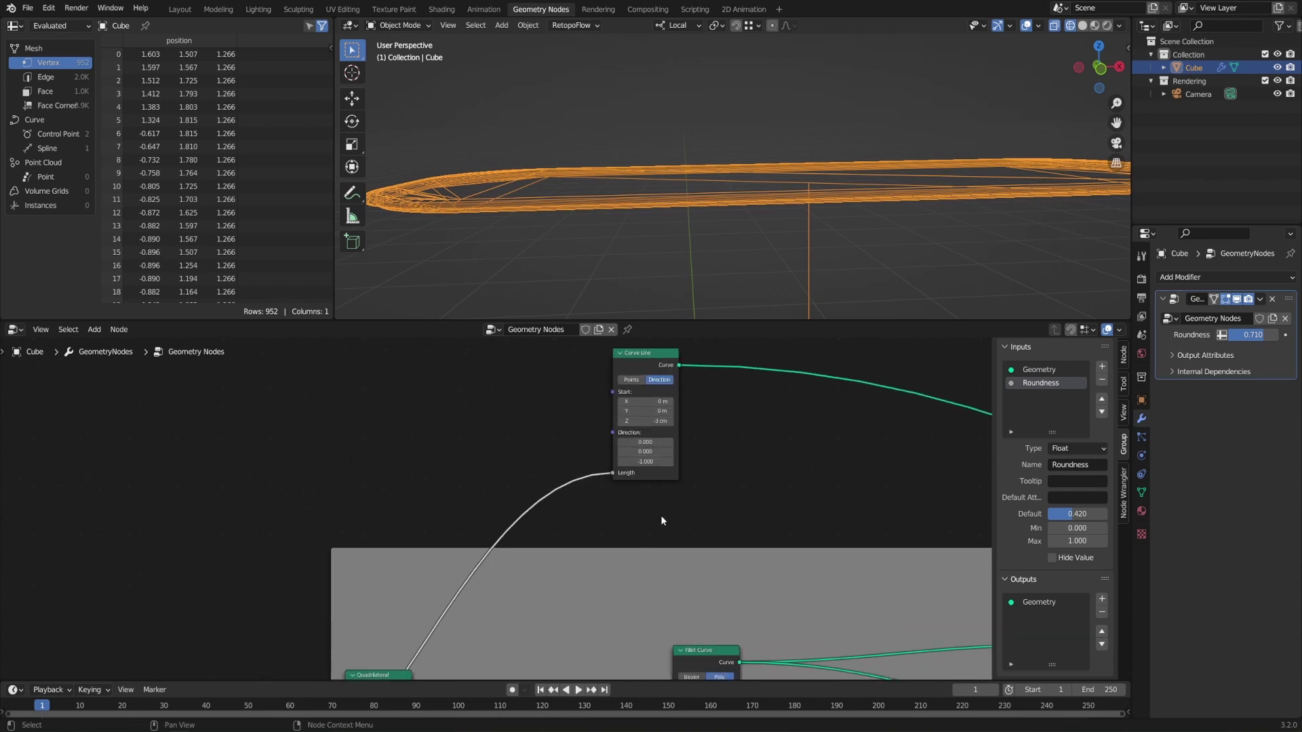
middle_drag(669, 503, 705, 488)
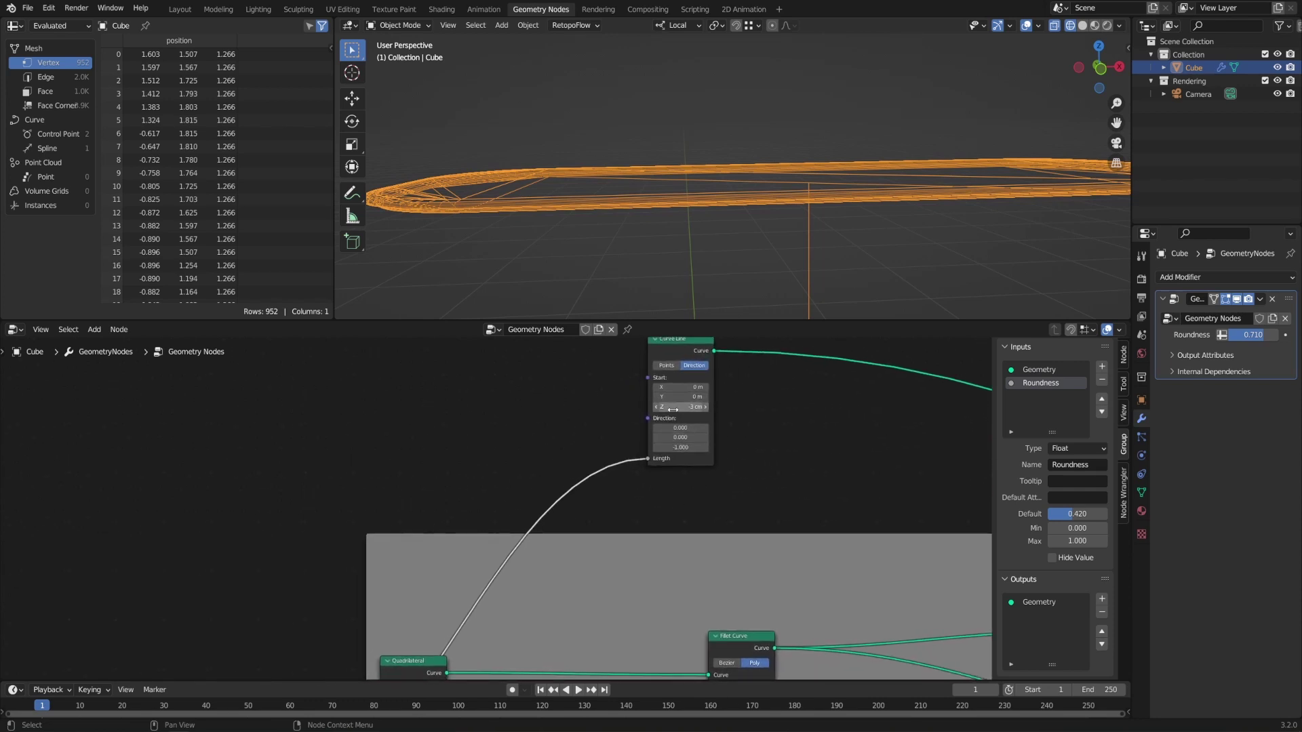
scroll(613, 505, down, 4)
middle_drag(572, 514, 613, 451)
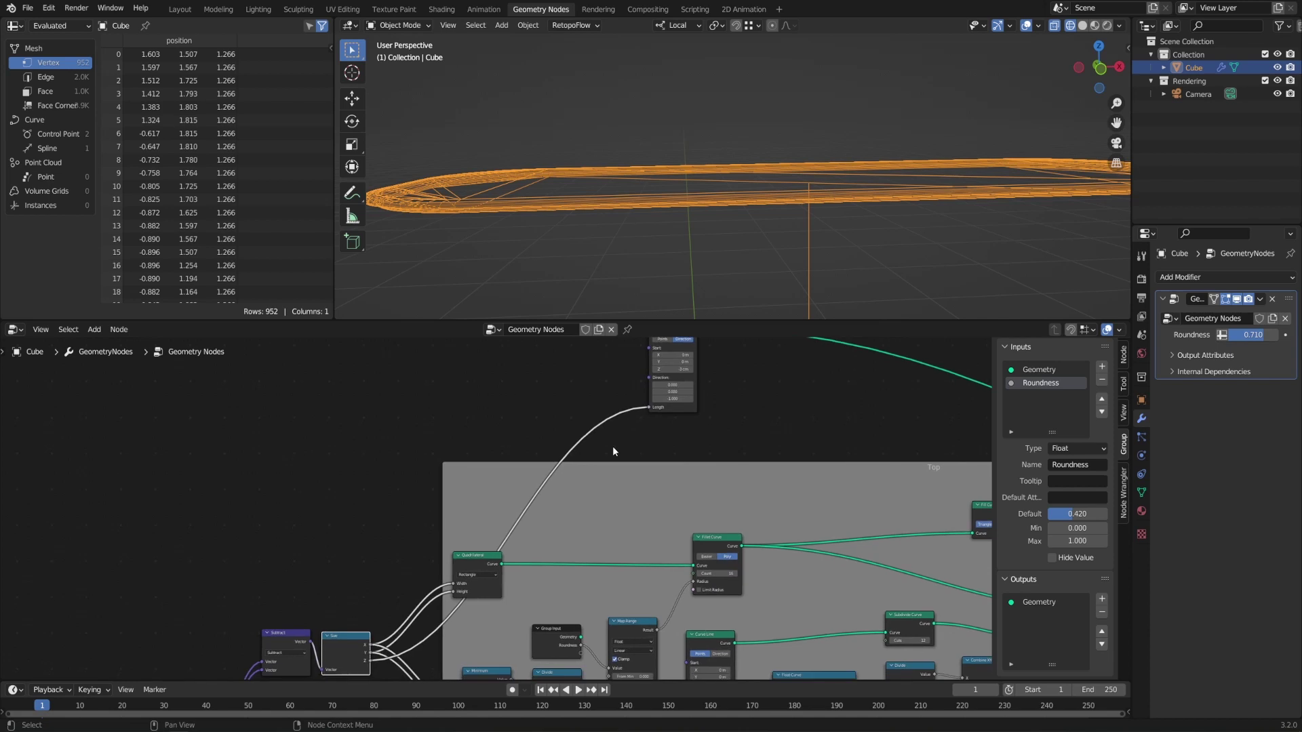
scroll(587, 388, up, 1)
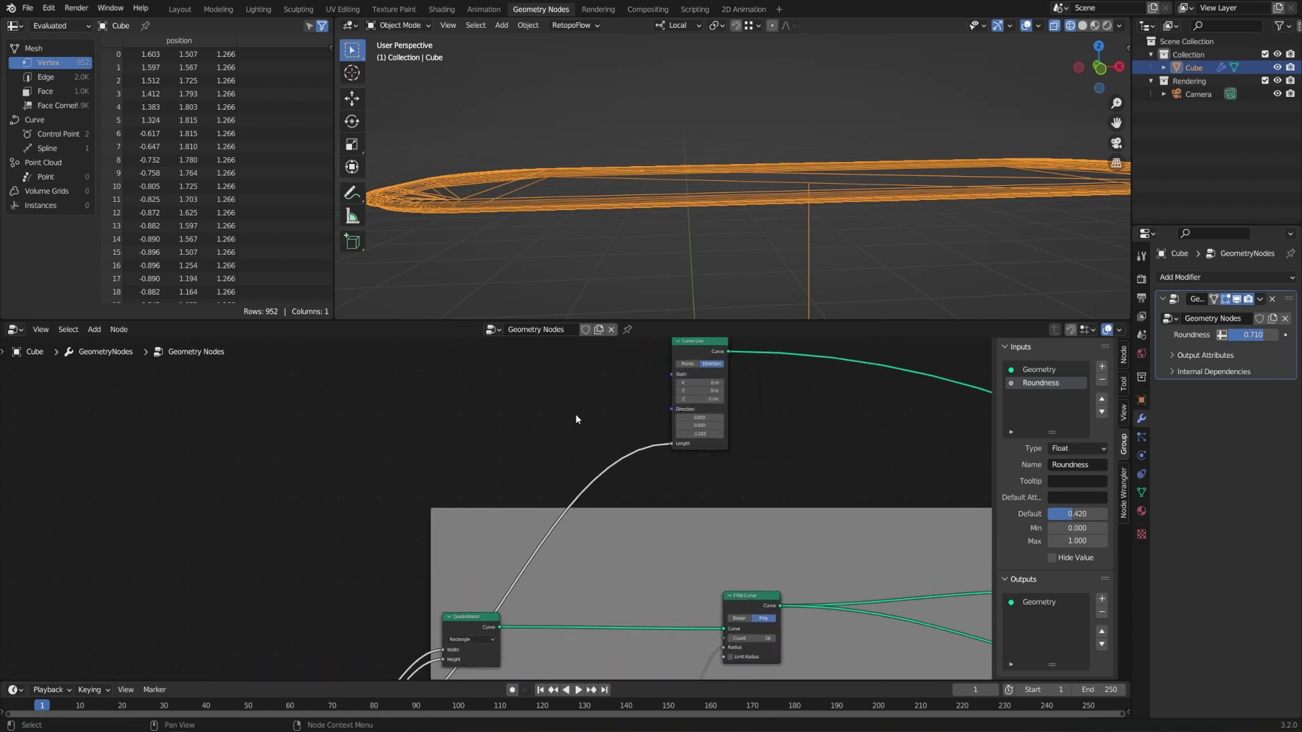
key(shift+a)
mouse_move(575, 418)
mouse_move(545, 550)
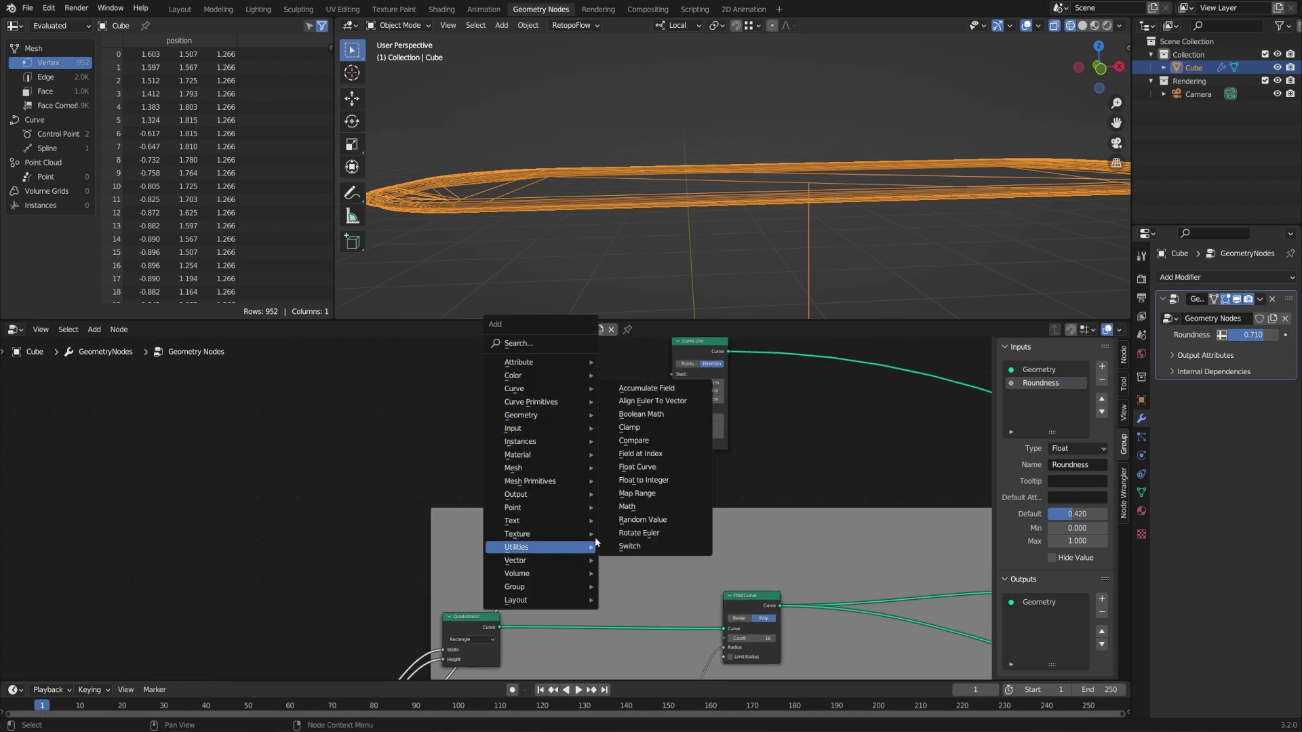
click(641, 509)
click(595, 438)
Set the Math node to Subtract 0.030 from the incoming length.
drag(595, 437, 570, 417)
click(594, 441)
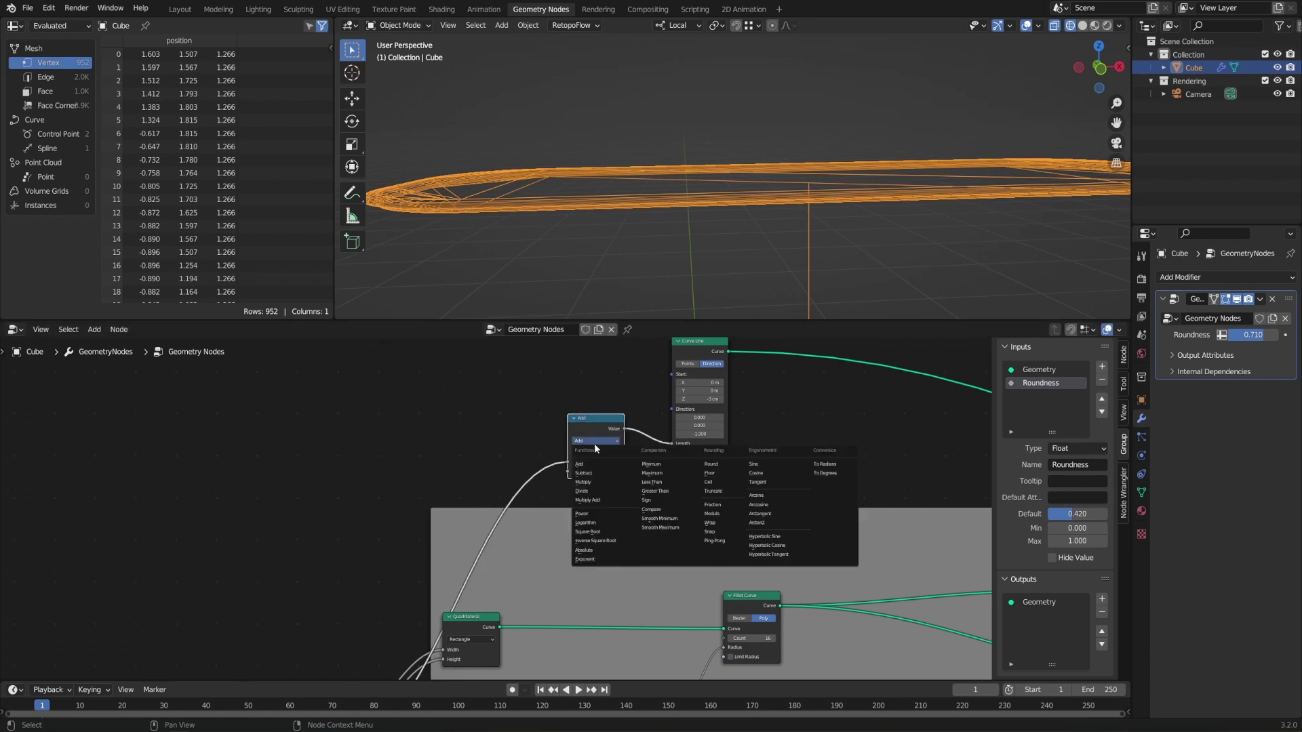
click(595, 473)
click(594, 471)
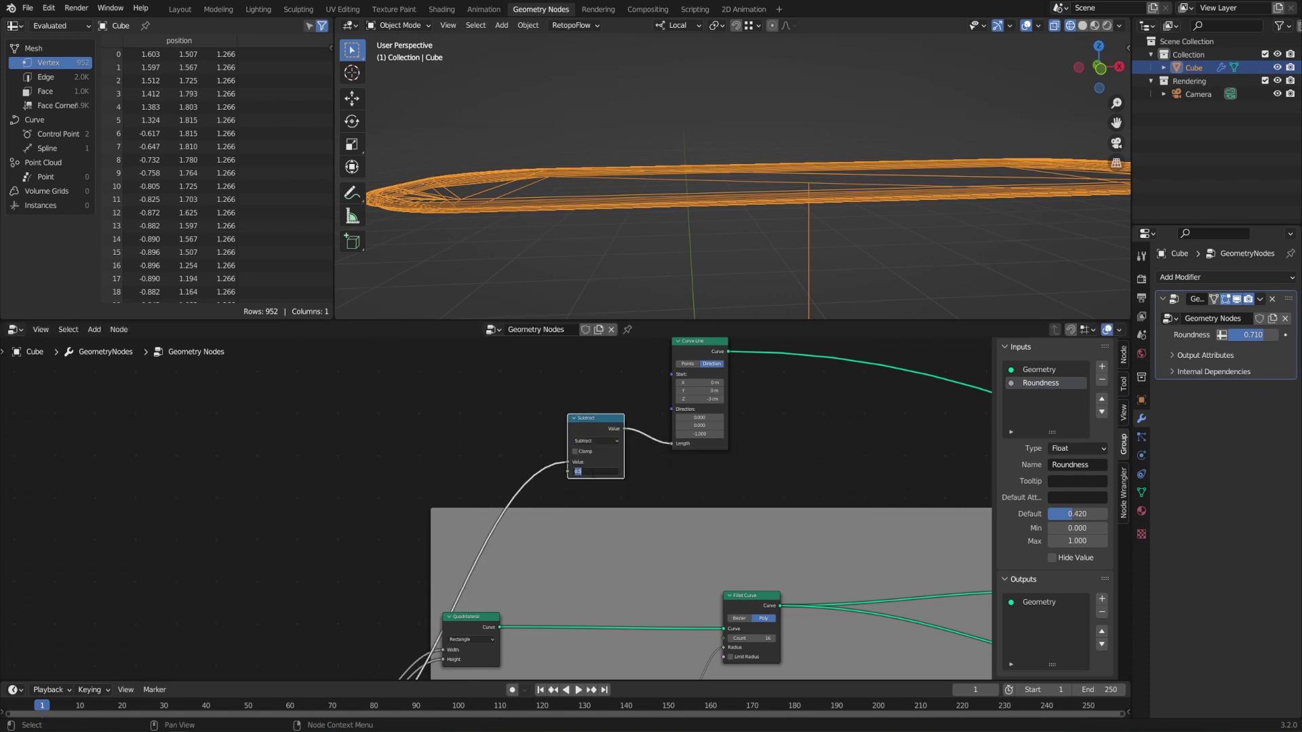
text(.03)
key(Return)
drag(587, 422, 613, 394)
Move the Subtract and Curve Line nodes further left in the graph.
middle_drag(894, 293, 827, 258)
middle_drag(791, 395, 595, 478)
drag(360, 402, 580, 532)
key(g)
click(455, 530)
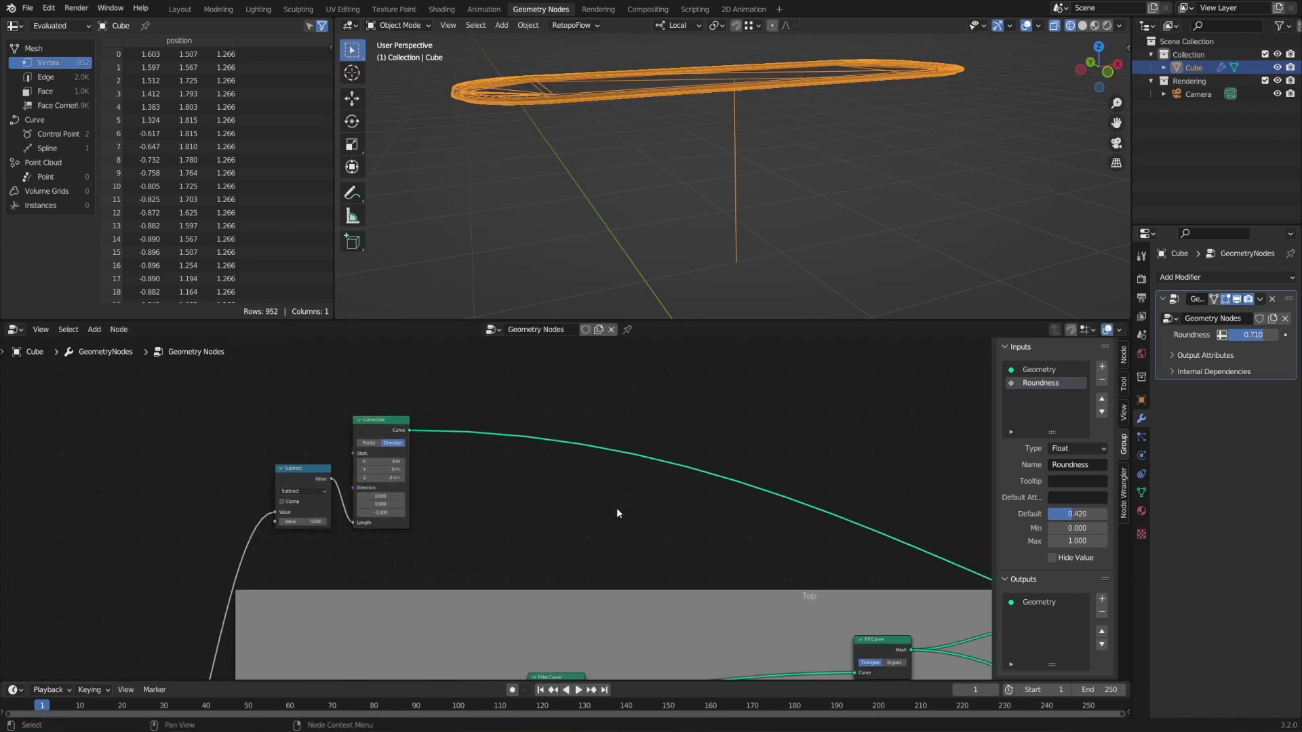
key(shift+a)
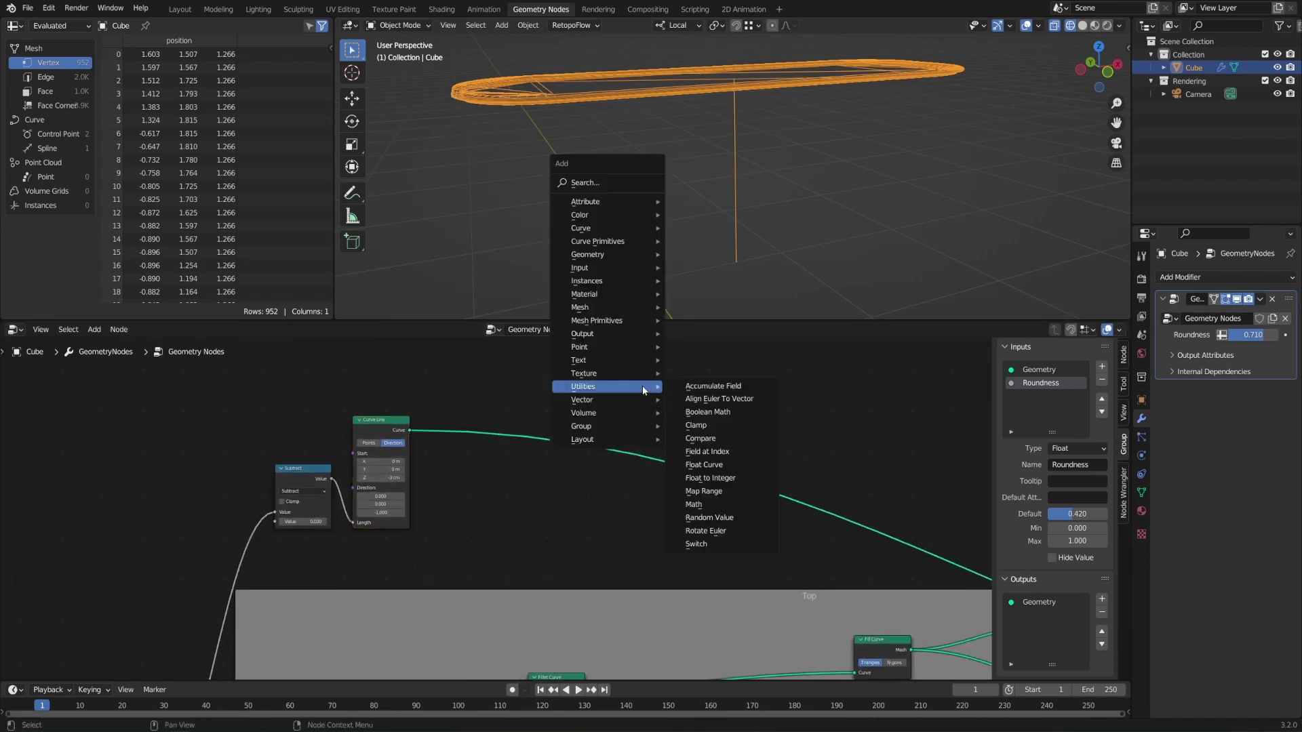
Insert a Curve to Mesh node on the leg's Curve Line link.
mouse_move(648, 231)
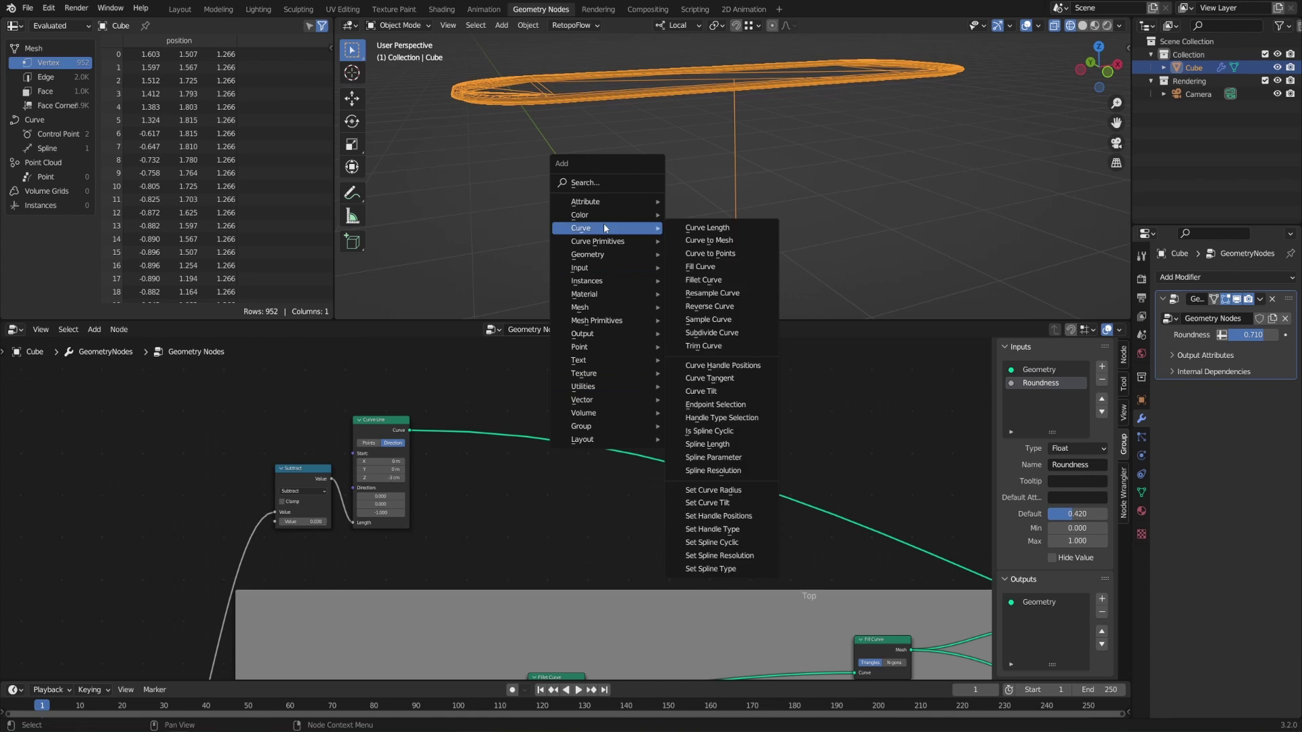
click(759, 242)
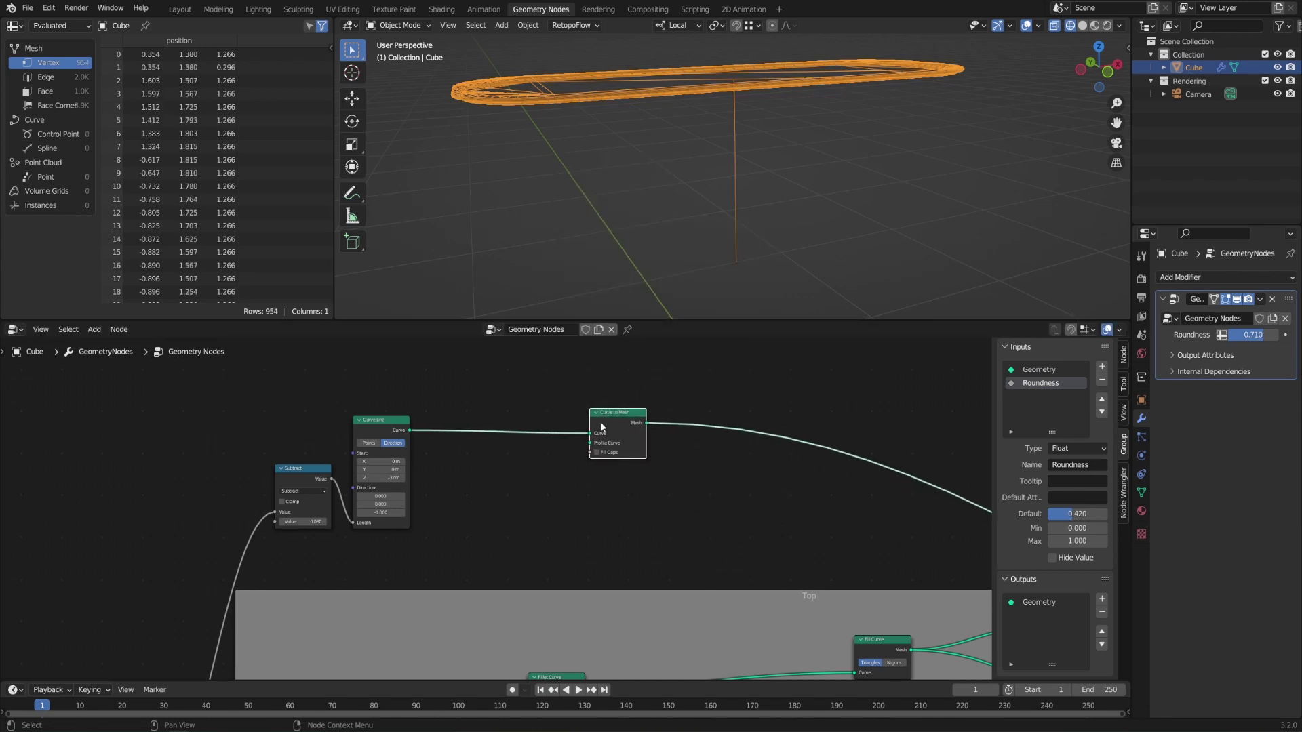
click(615, 416)
scroll(548, 464, up, 1)
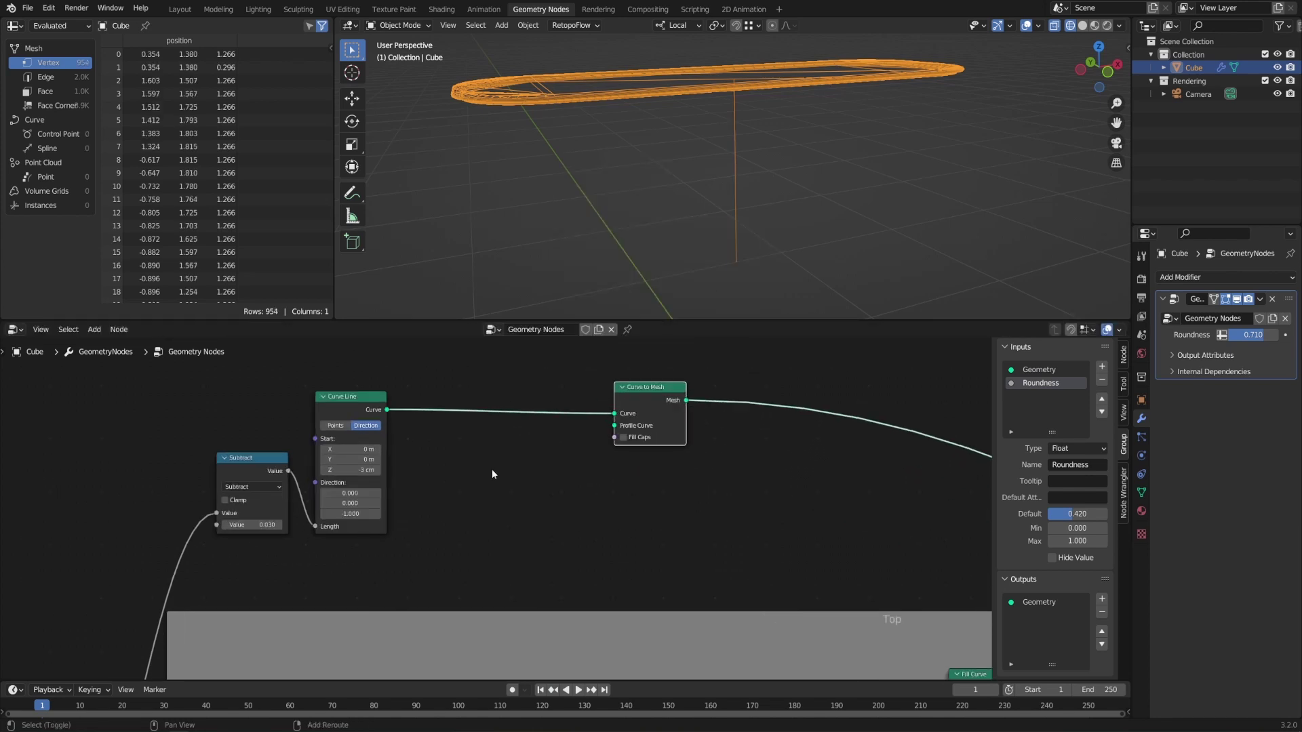
Add a Curve Circle as the Profile Curve with a 5 cm radius.
key(shift+a)
mouse_move(481, 482)
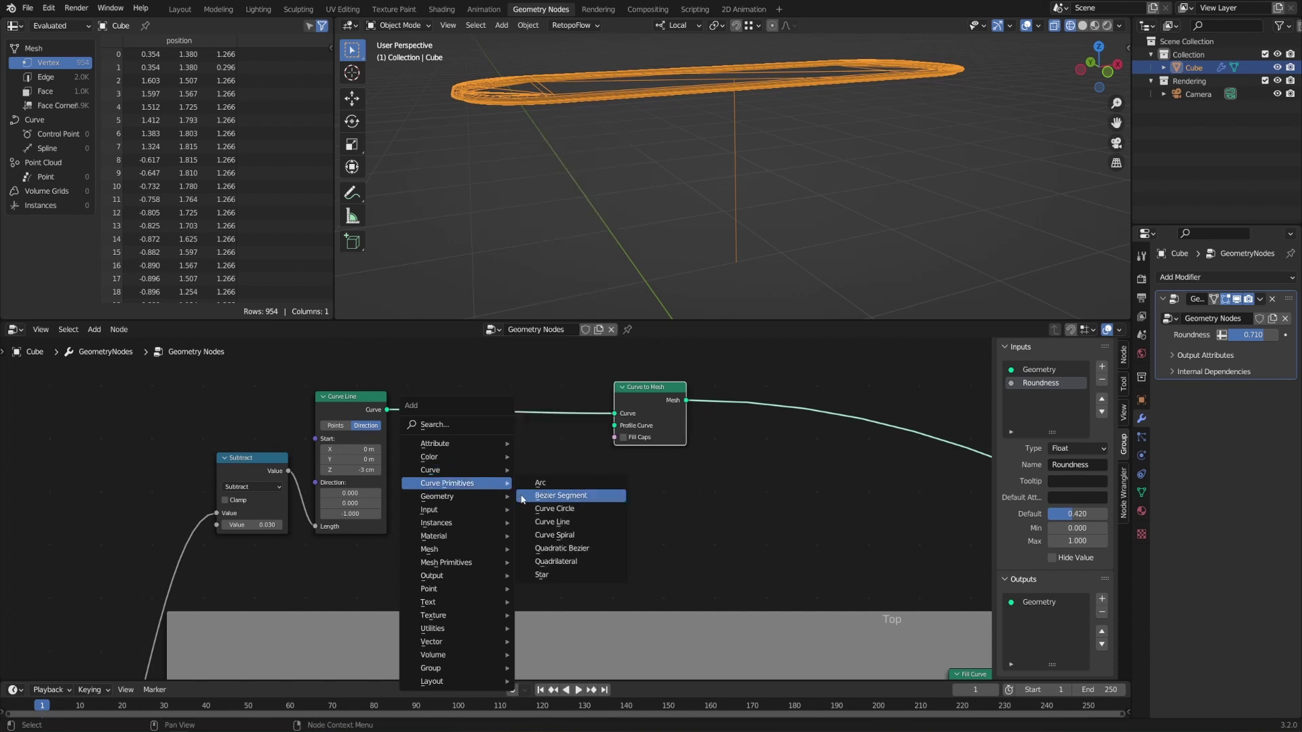
click(556, 509)
drag(505, 468, 624, 427)
shift+drag(475, 509, 423, 509)
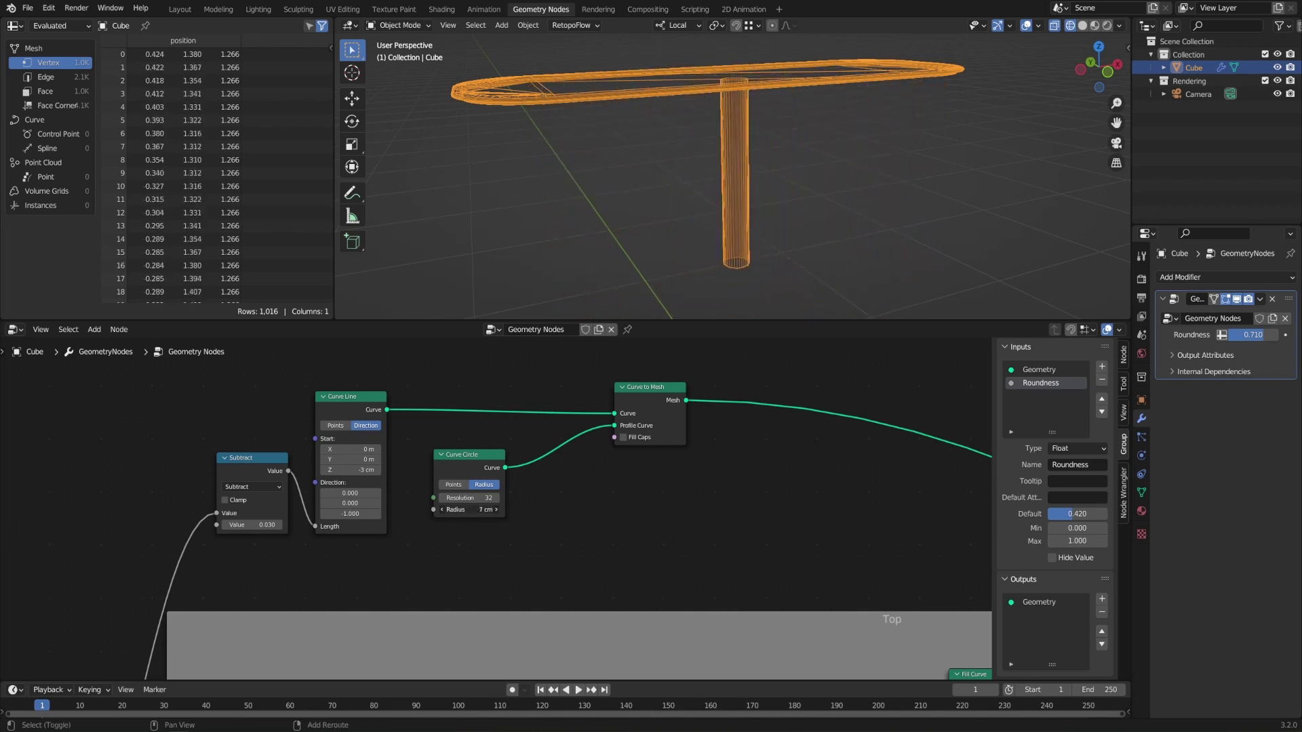
click(477, 510)
text(5 cm)
key(Return)
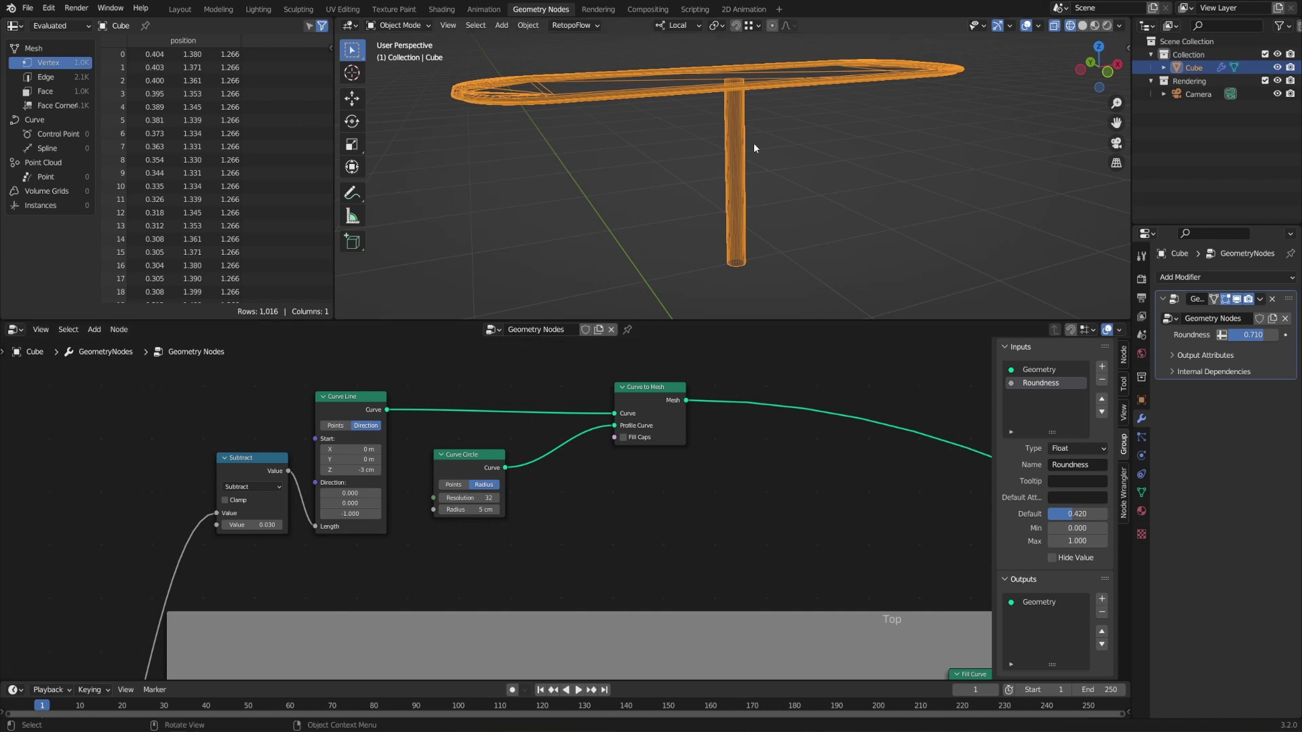
drag(655, 389, 740, 385)
middle_drag(627, 389, 660, 442)
key(shift+a)
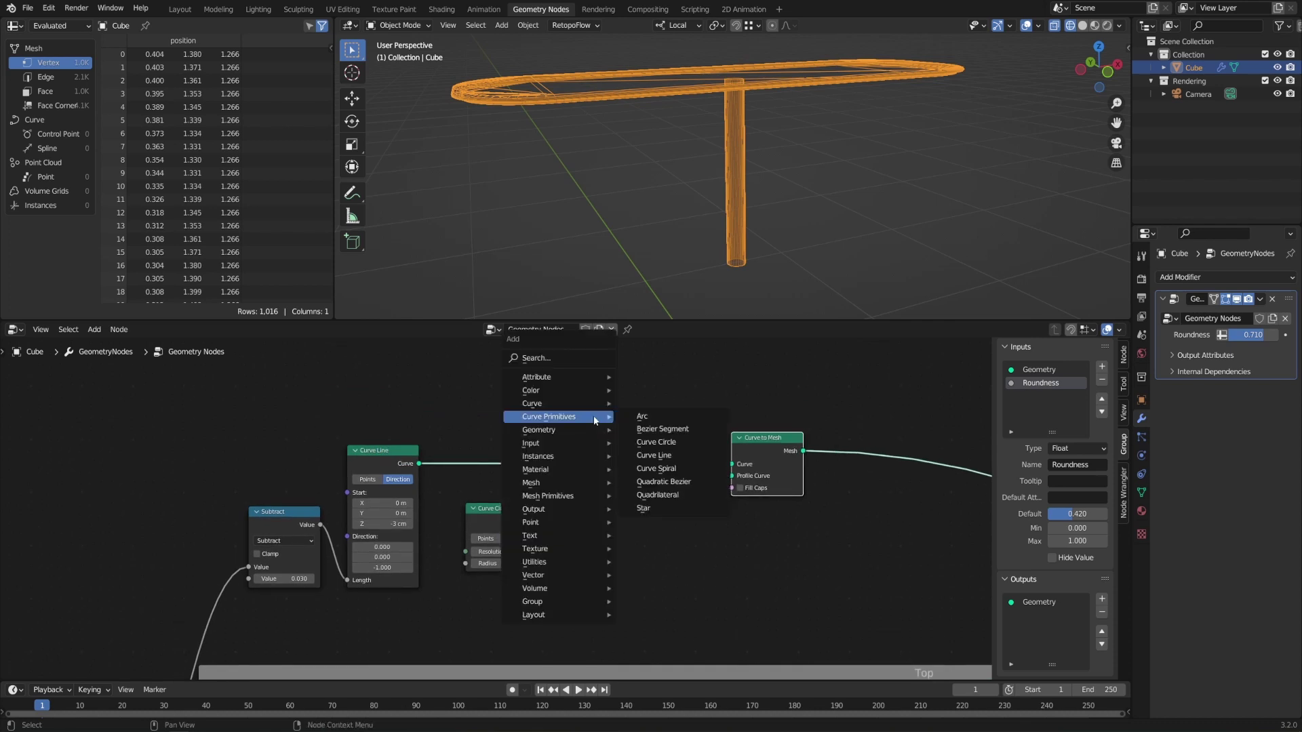
Insert a Set Curve Radius node before Curve to Mesh and lower its radius.
mouse_move(581, 408)
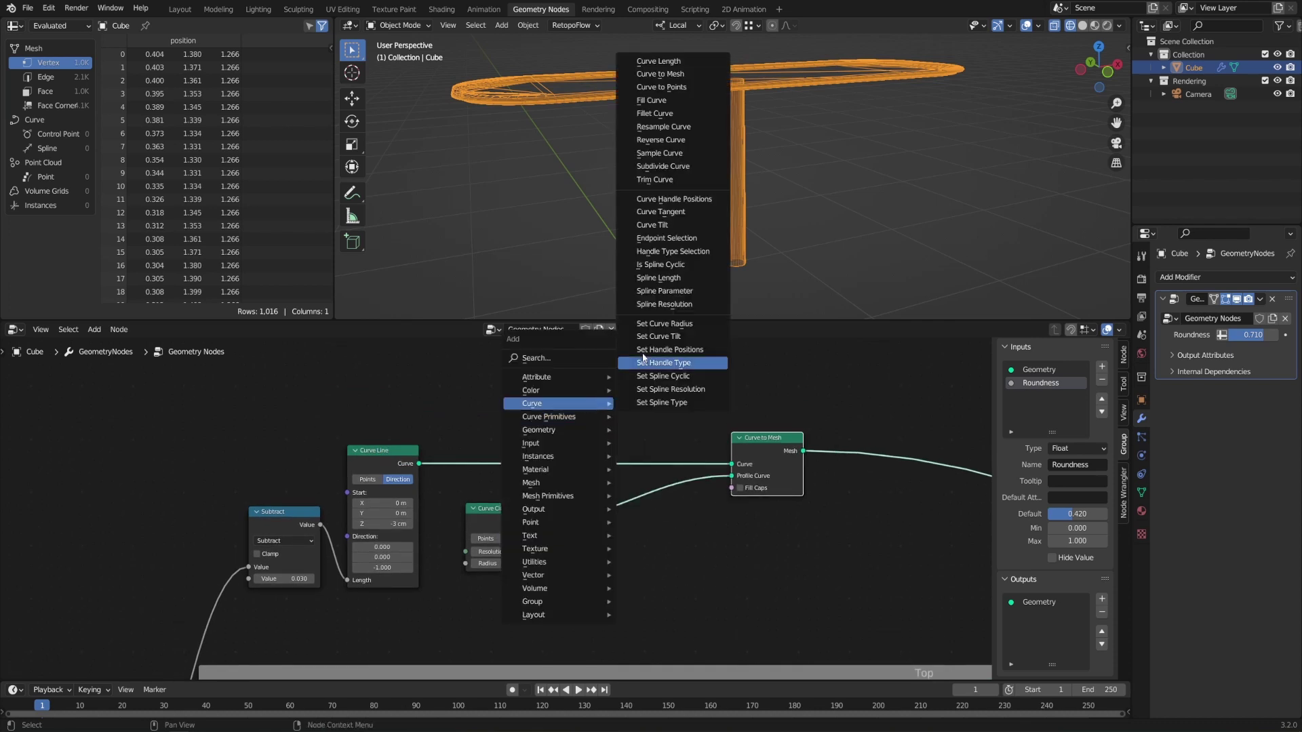
click(682, 324)
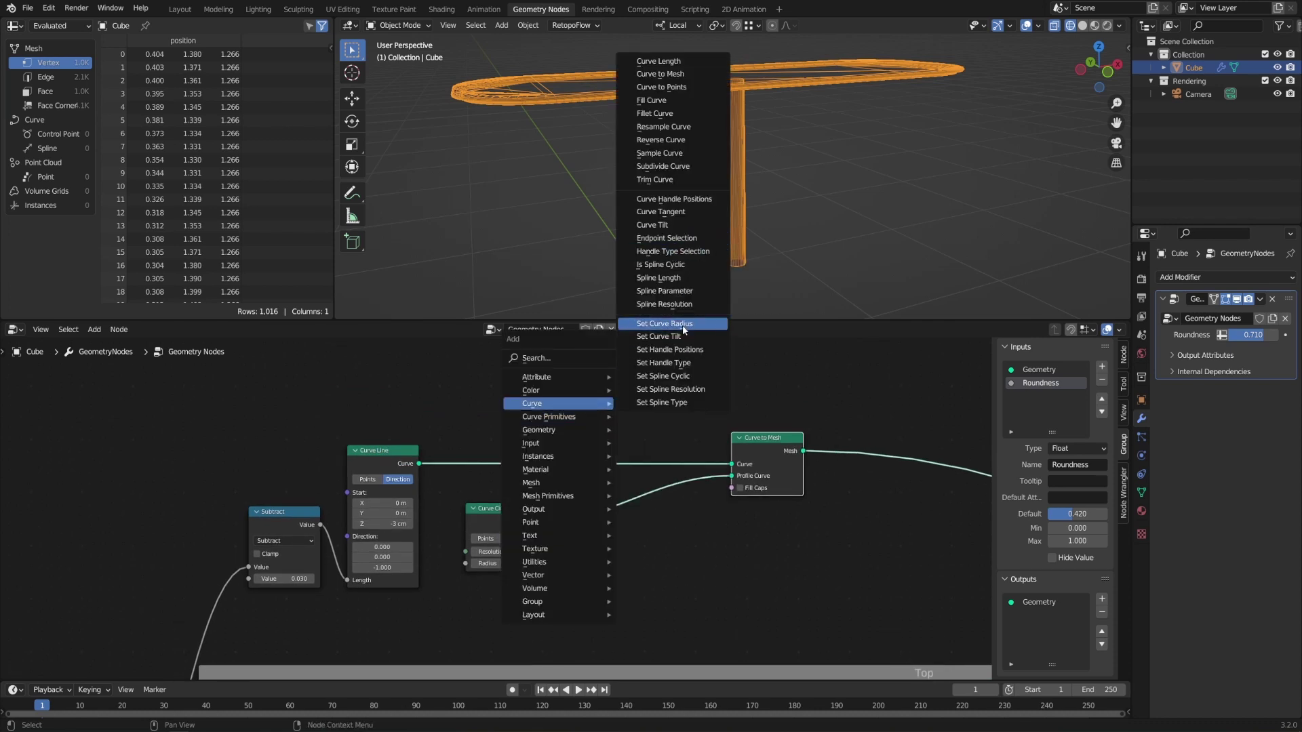
click(609, 418)
shift+drag(597, 457, 644, 457)
drag(493, 515, 580, 510)
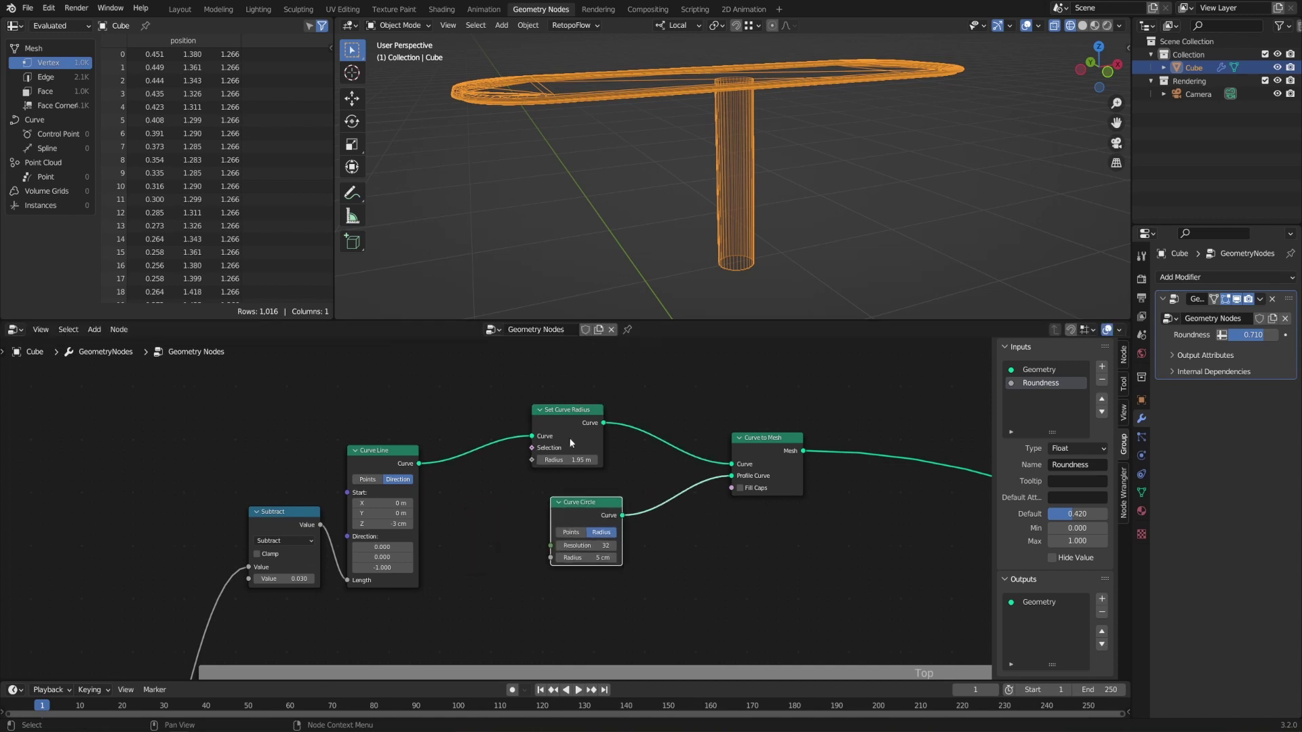
drag(568, 413, 591, 415)
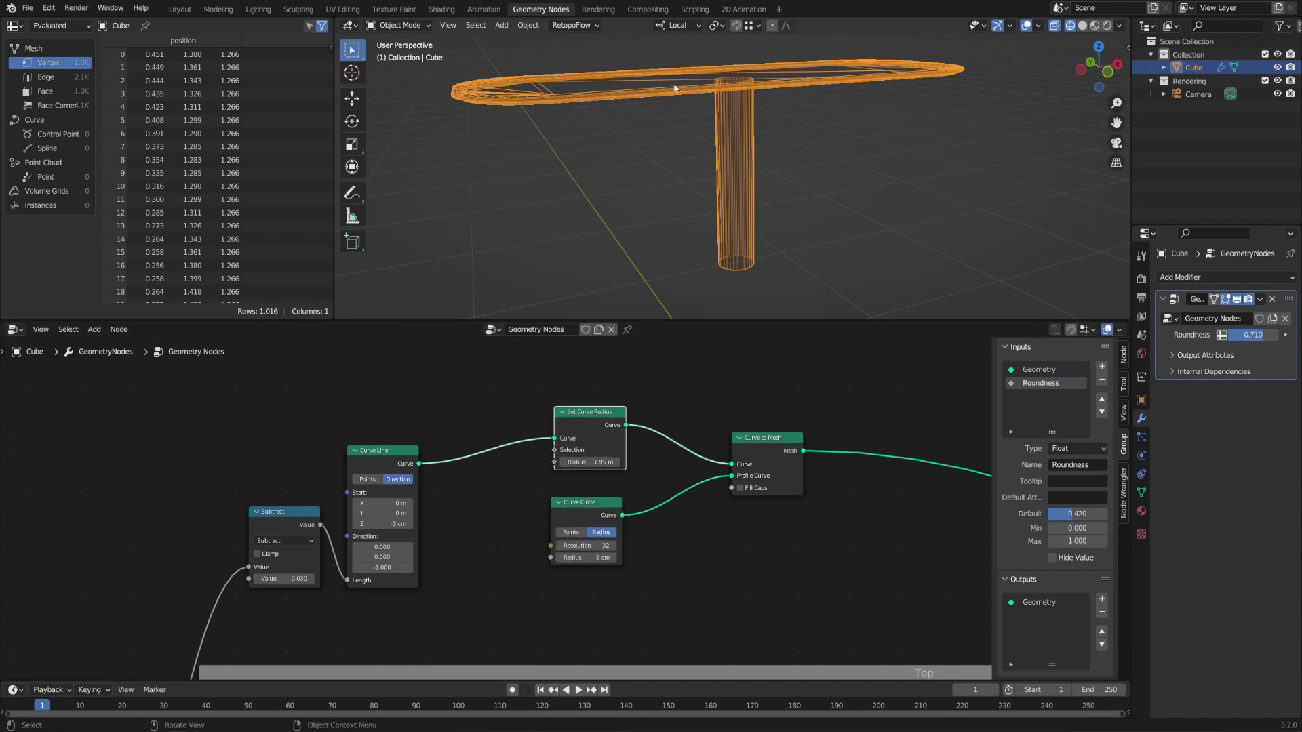
scroll(546, 427, up, 2)
Drive the curve radius with a Spline Parameter's Factor output, shifting the leg nodes right.
key(shift+a)
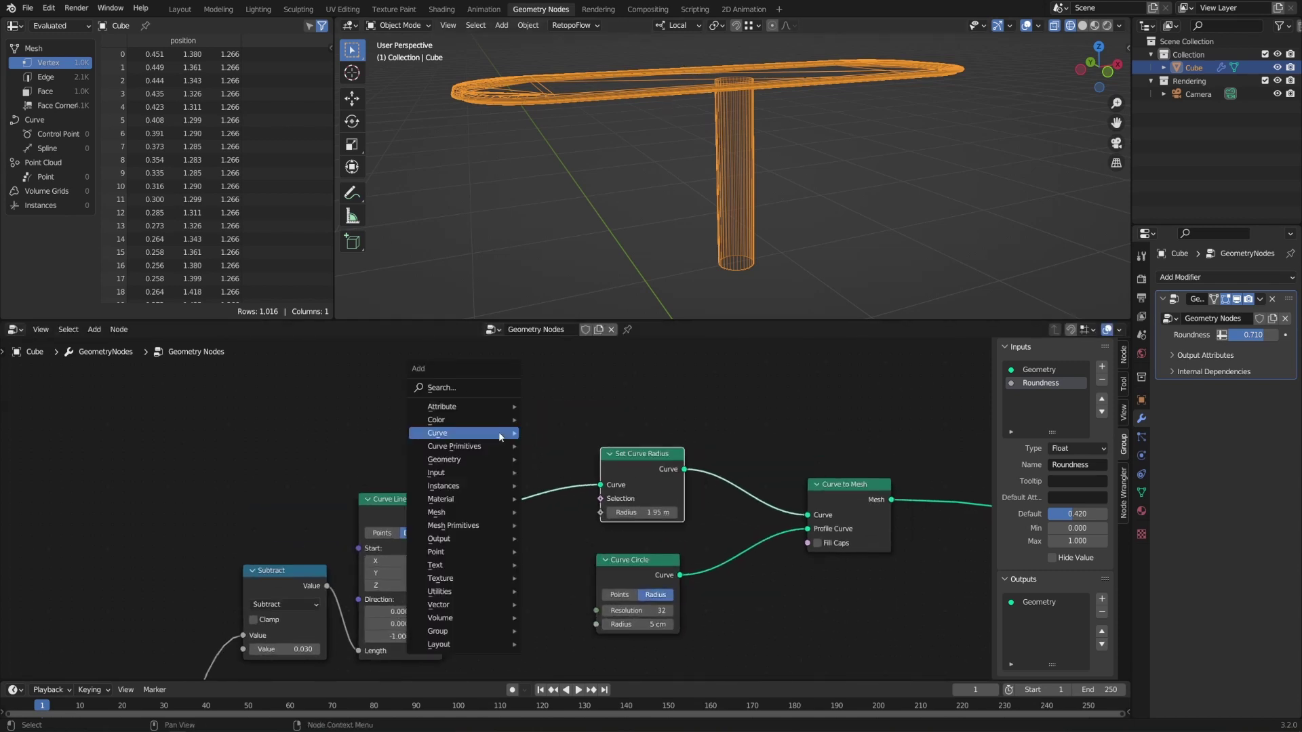
mouse_move(501, 438)
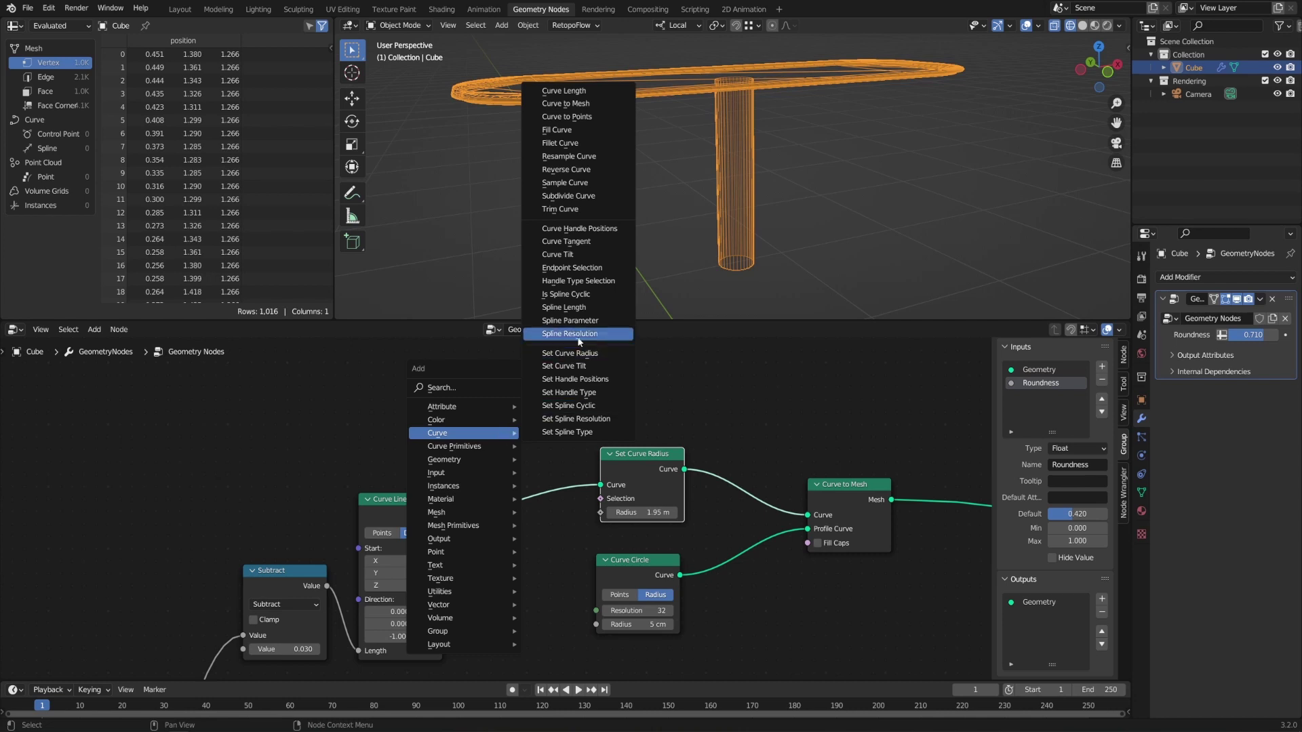
click(596, 321)
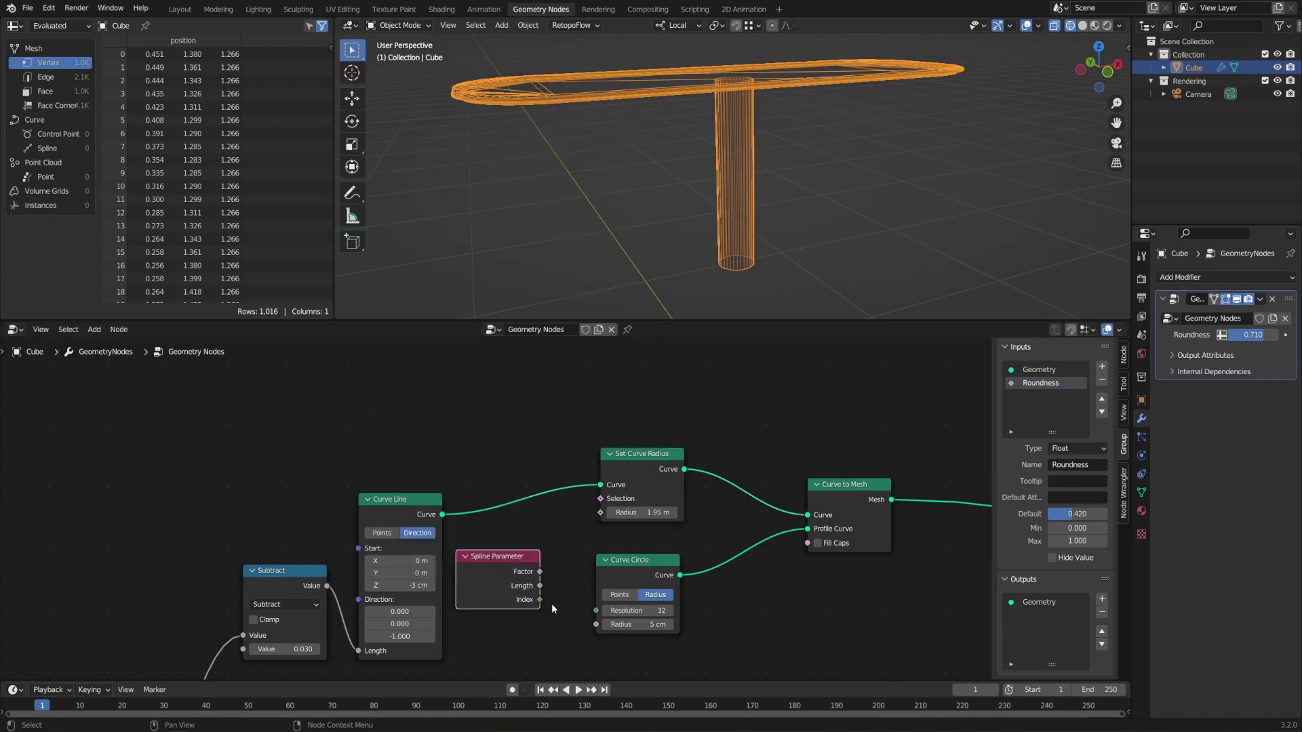
drag(540, 573, 601, 513)
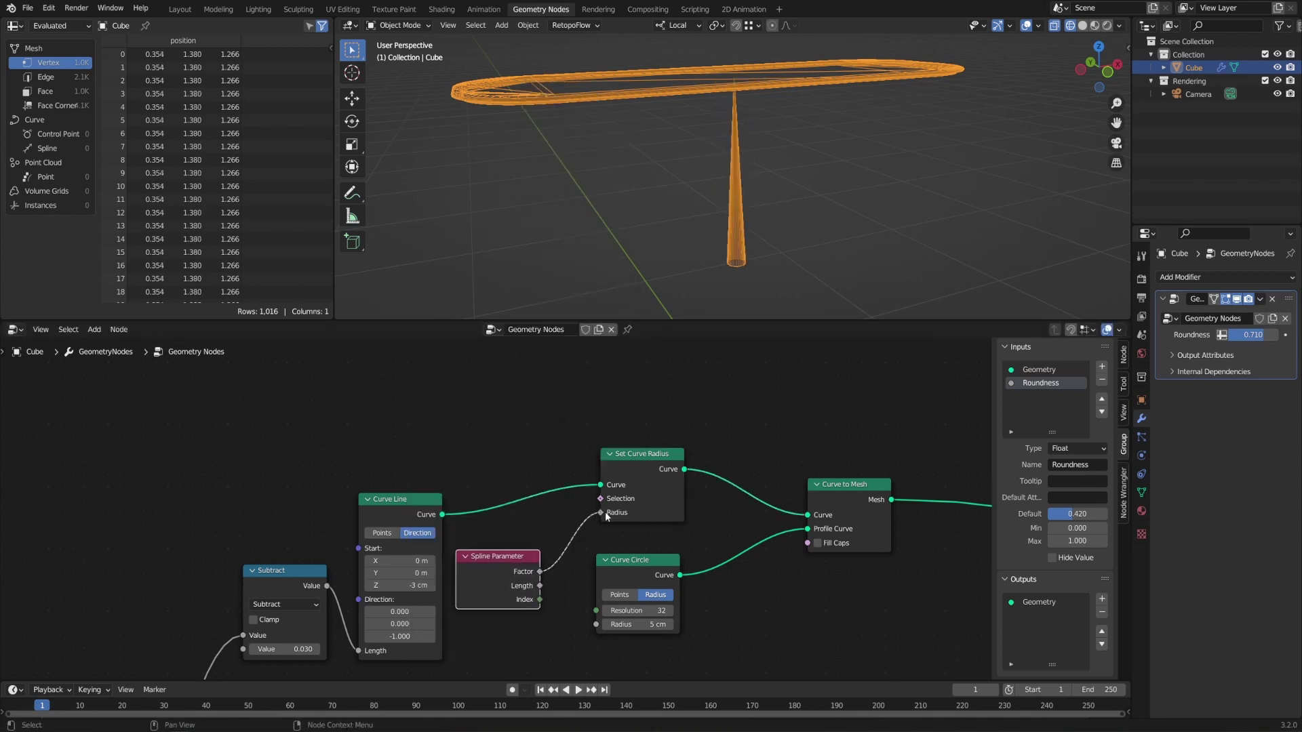
scroll(683, 515, down, 2)
middle_drag(684, 517, 626, 489)
drag(502, 407, 805, 605)
key(g)
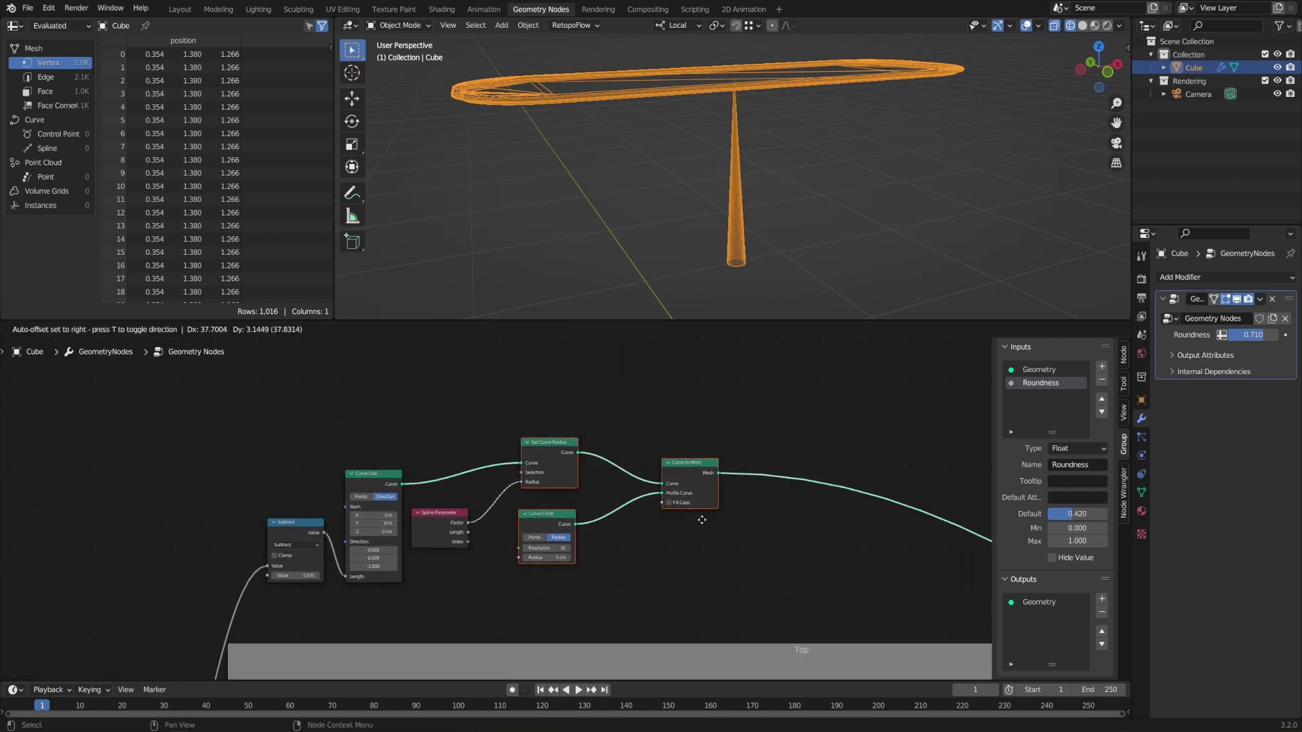
click(804, 515)
scroll(579, 516, up, 1)
Insert a Float Curve node into the Factor-to-Radius link.
key(shift+a)
mouse_move(579, 518)
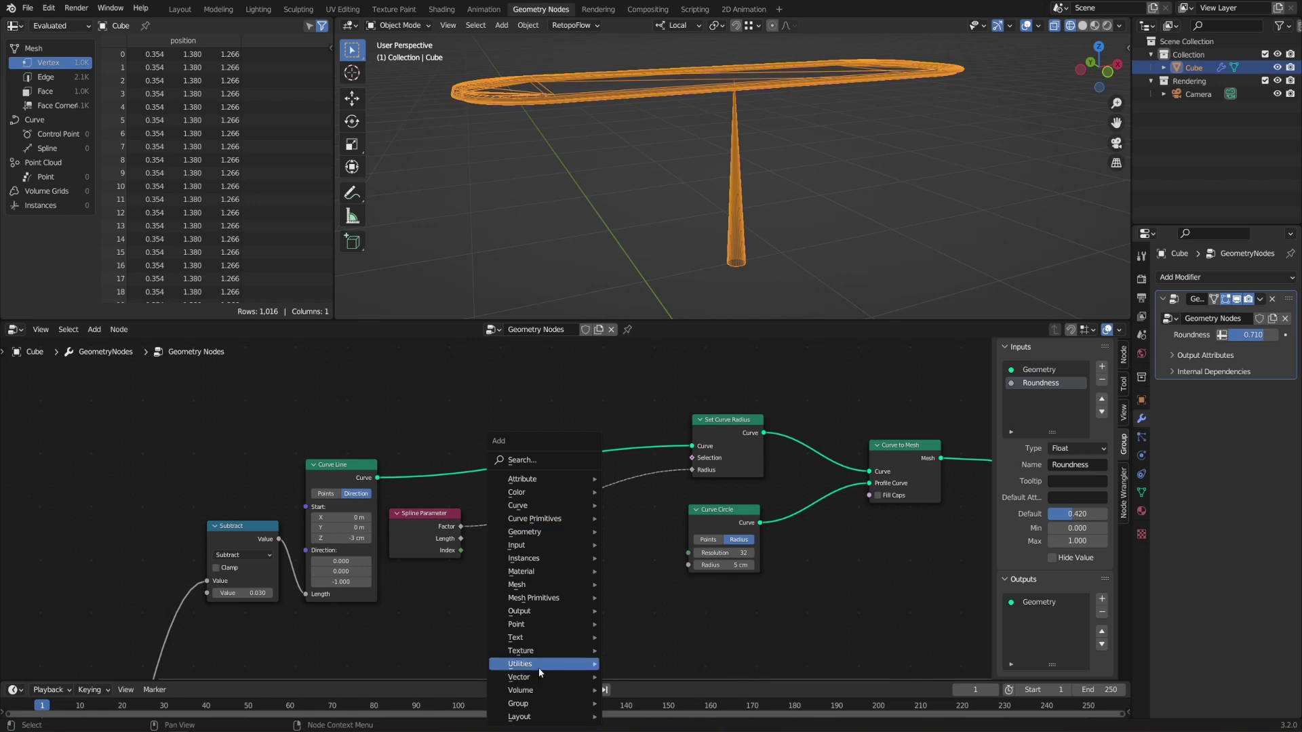
mouse_move(538, 666)
click(659, 589)
click(515, 481)
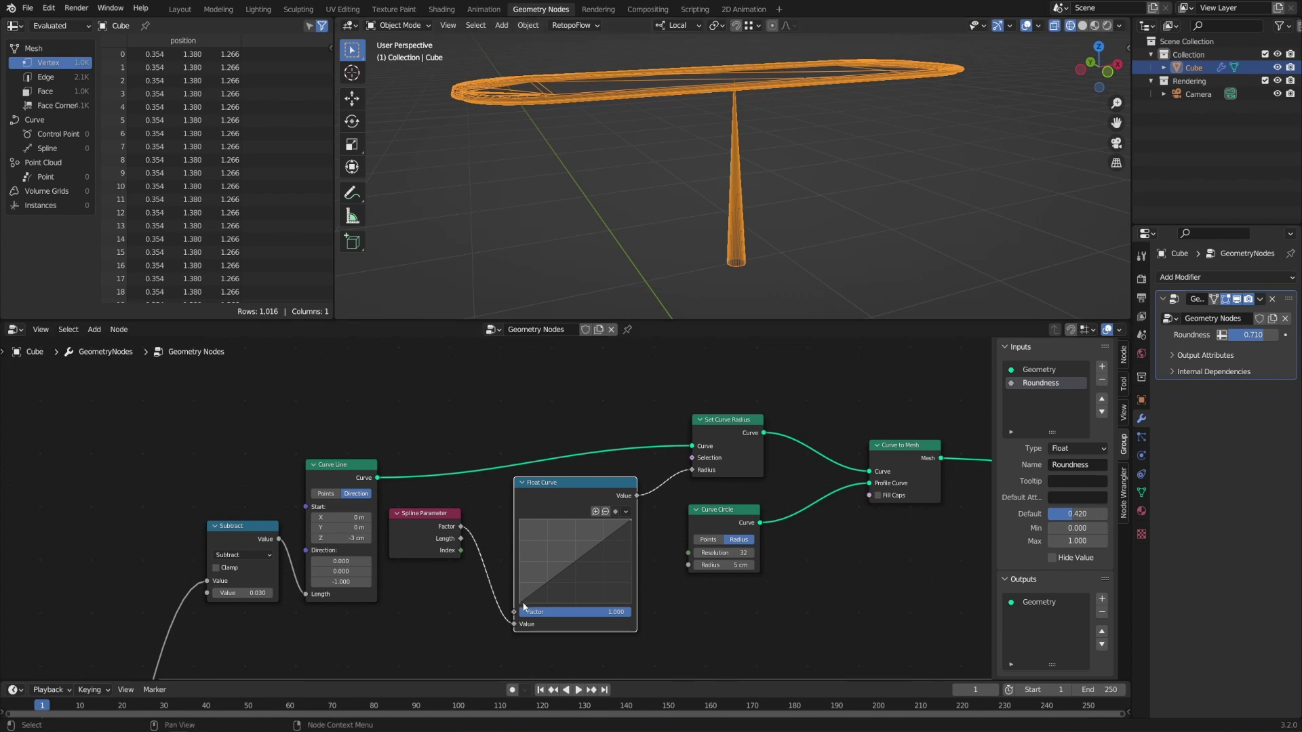
Shape the Float Curve: left point at top, right end lowered, middle point at 0.6509, 0.4700.
drag(521, 606, 518, 523)
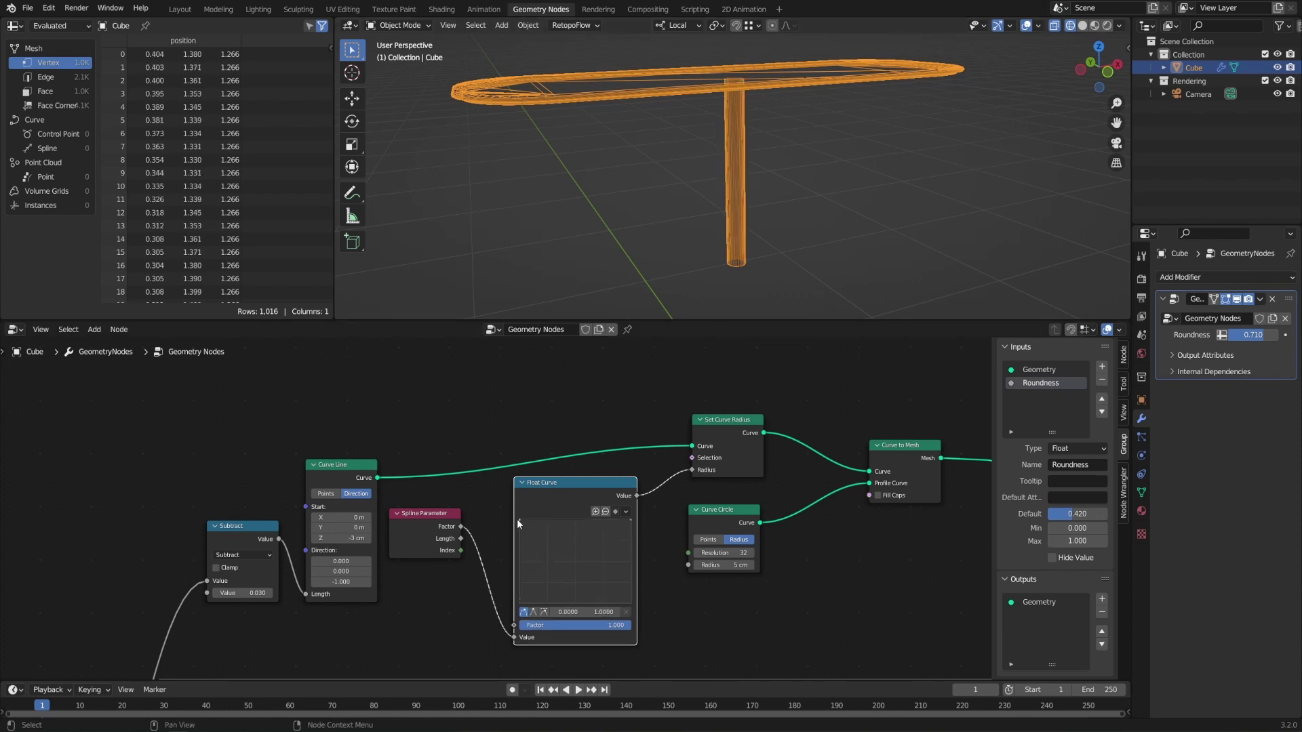
drag(631, 520, 631, 578)
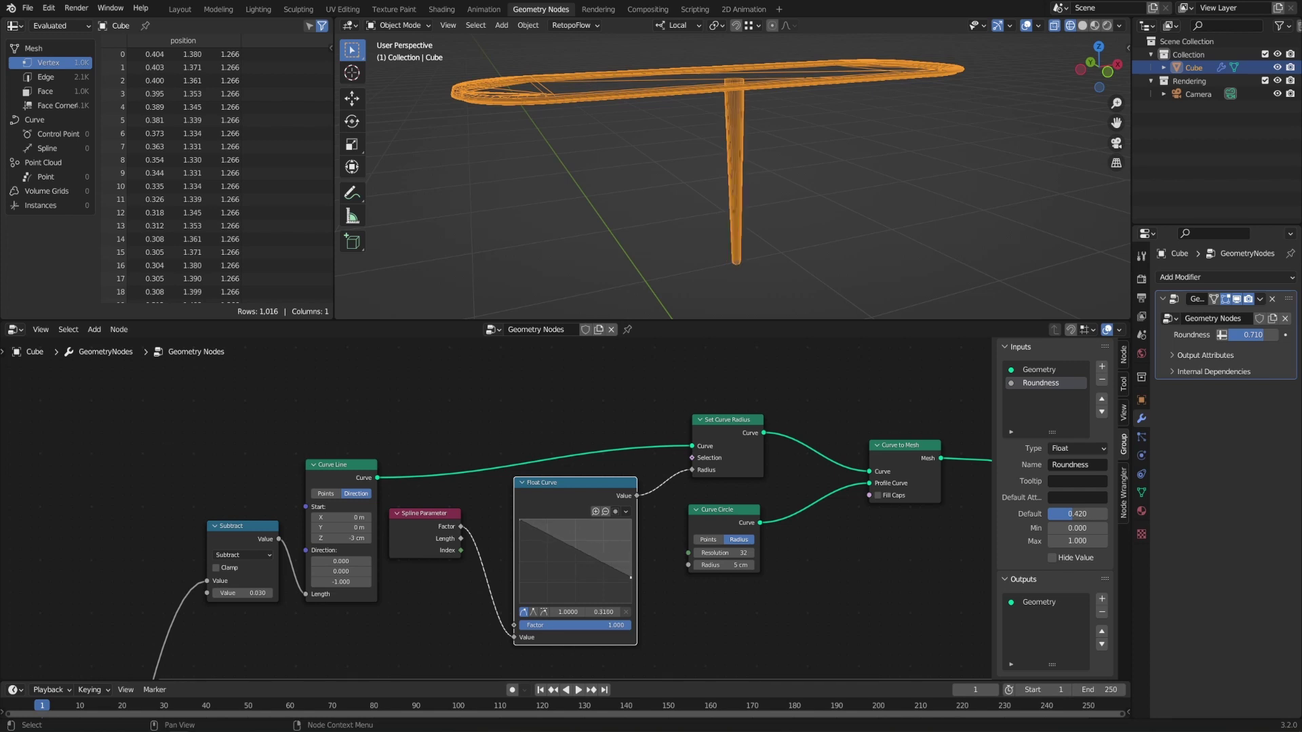
drag(551, 535, 591, 564)
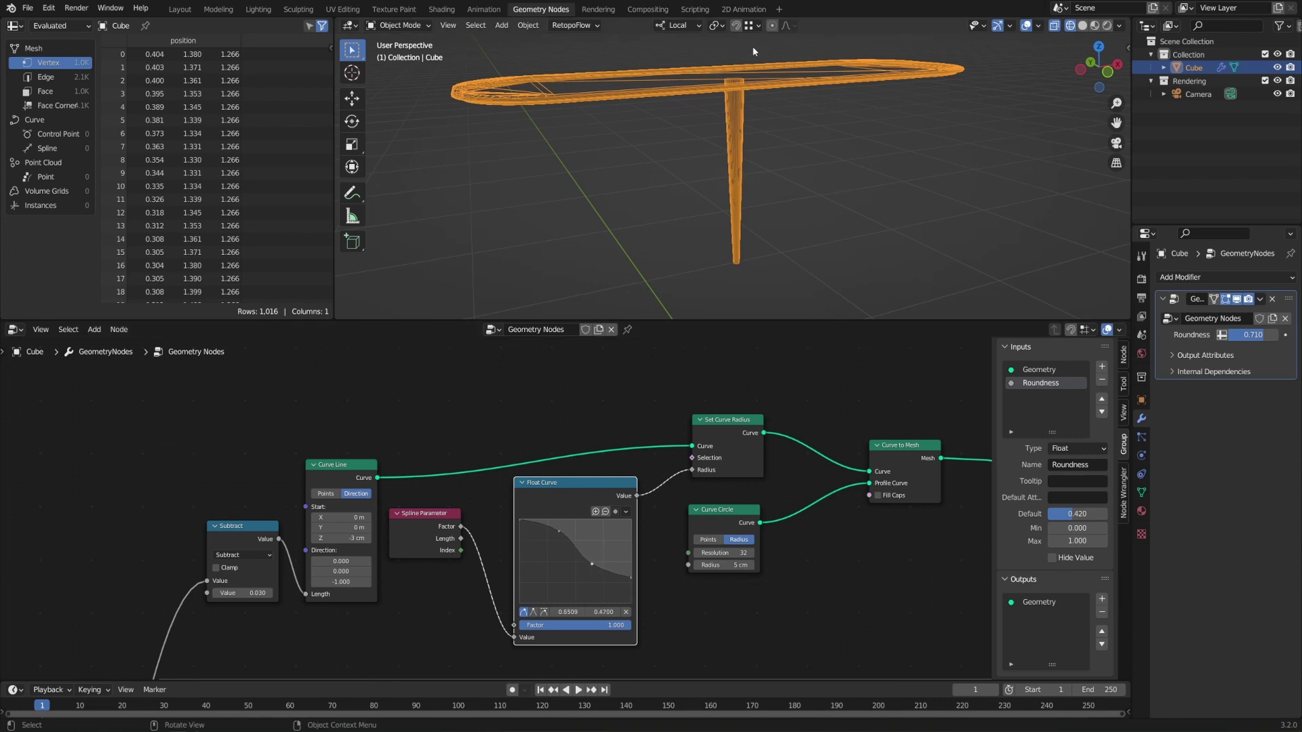
drag(550, 503, 531, 517)
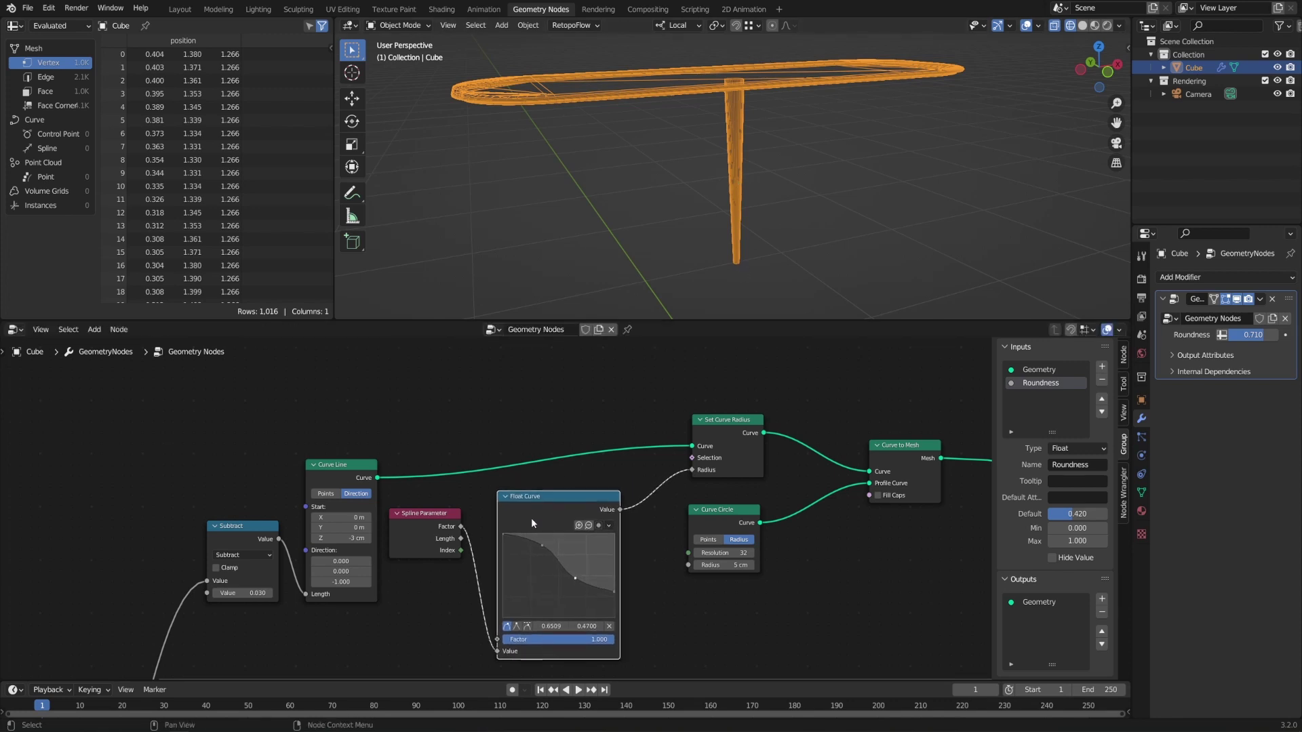
middle_drag(527, 437, 539, 494)
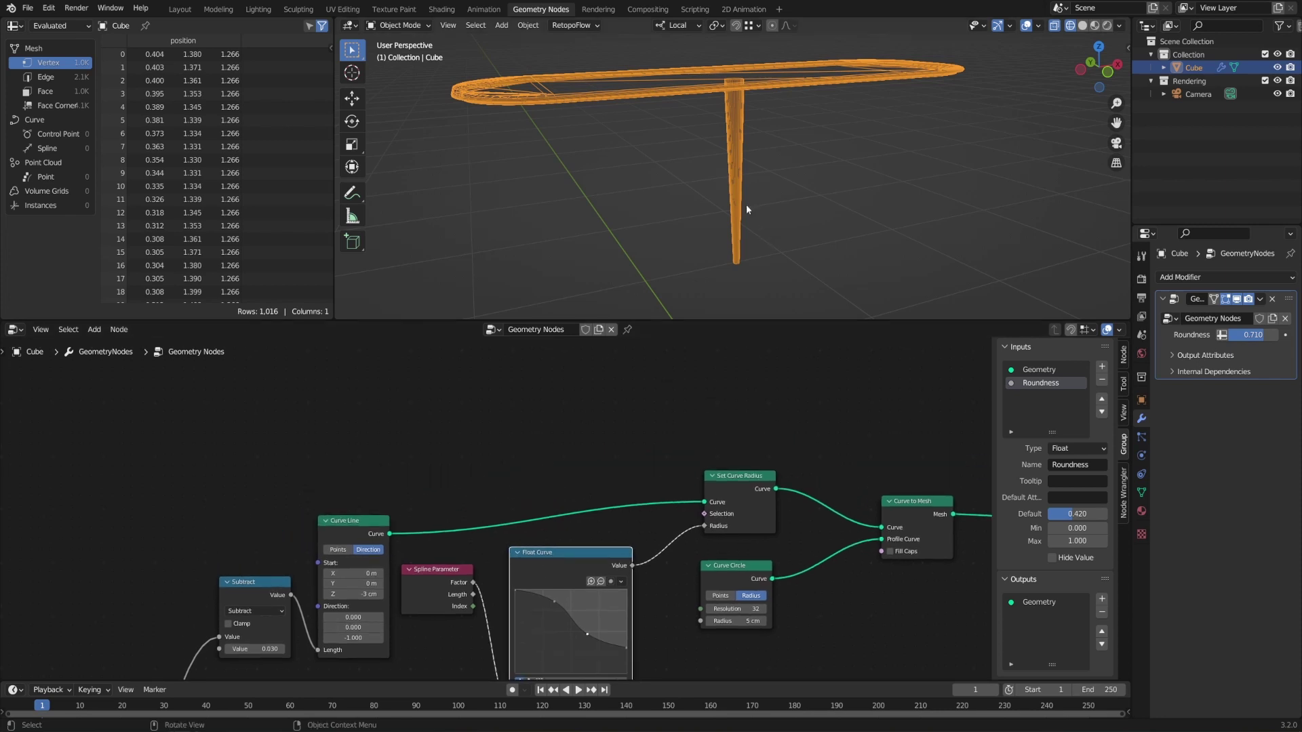
scroll(727, 149, down, 4)
middle_drag(727, 149, 732, 178)
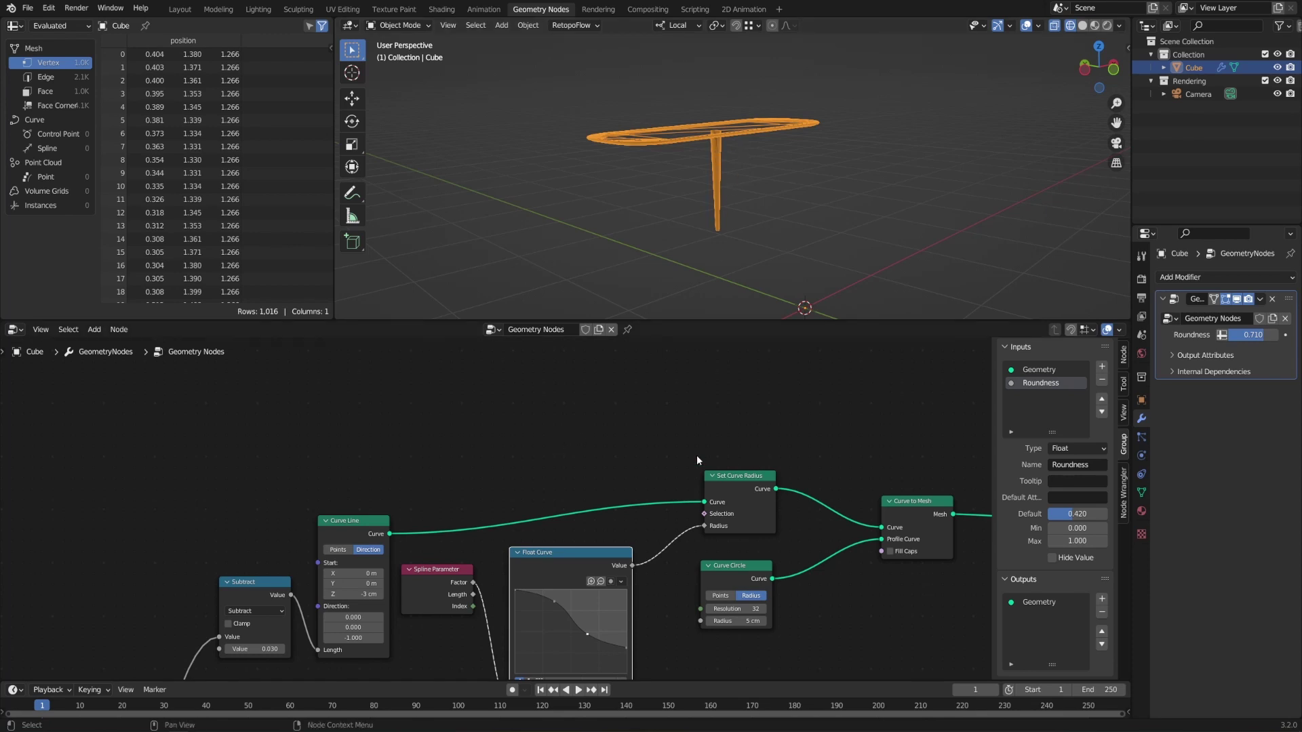
Insert a Resample Curve node on the leg line, set to Length mode with 5 cm.
key(shift+a)
mouse_move(454, 436)
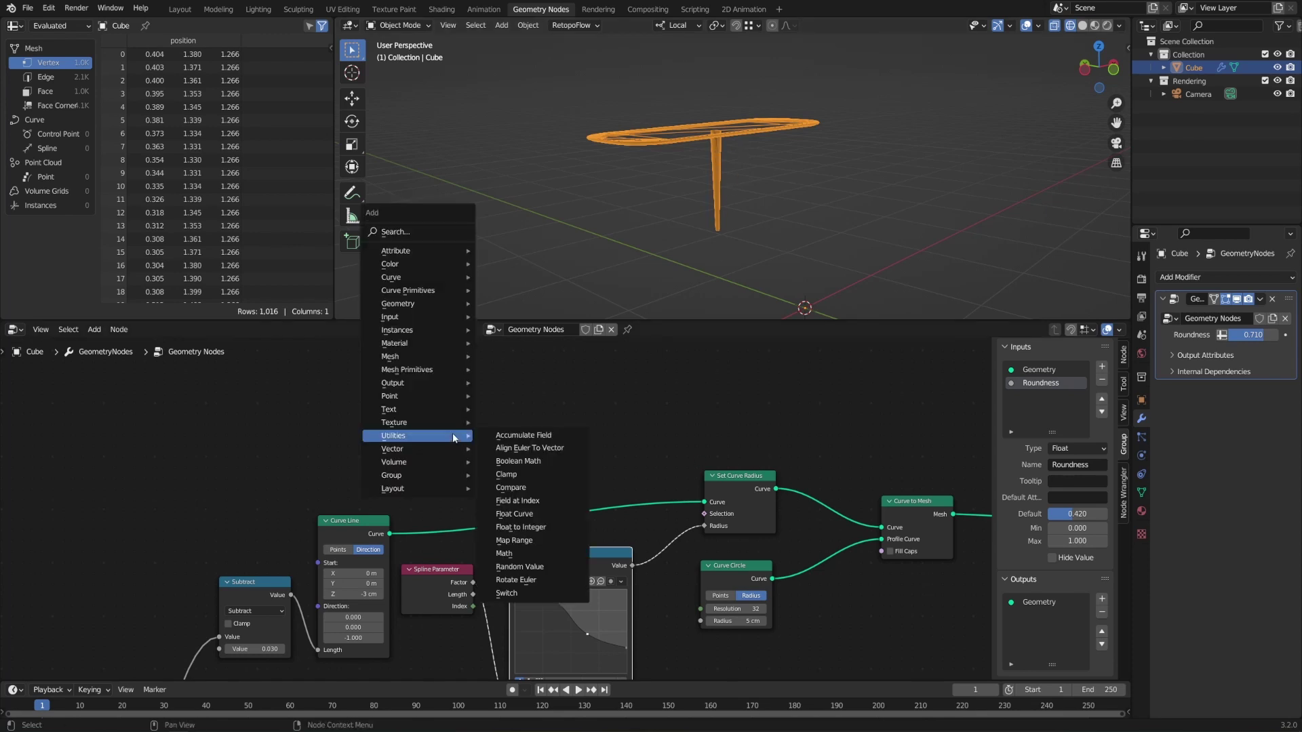
mouse_move(437, 278)
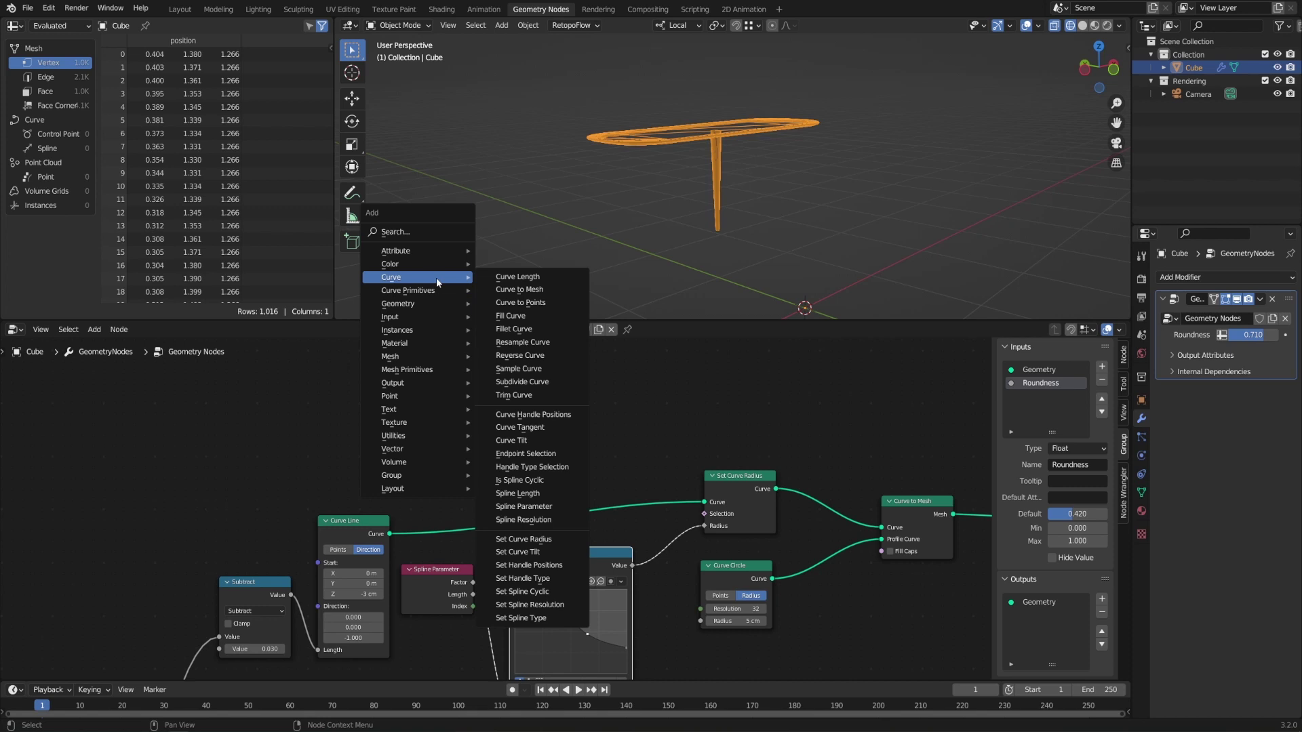
click(522, 342)
click(557, 430)
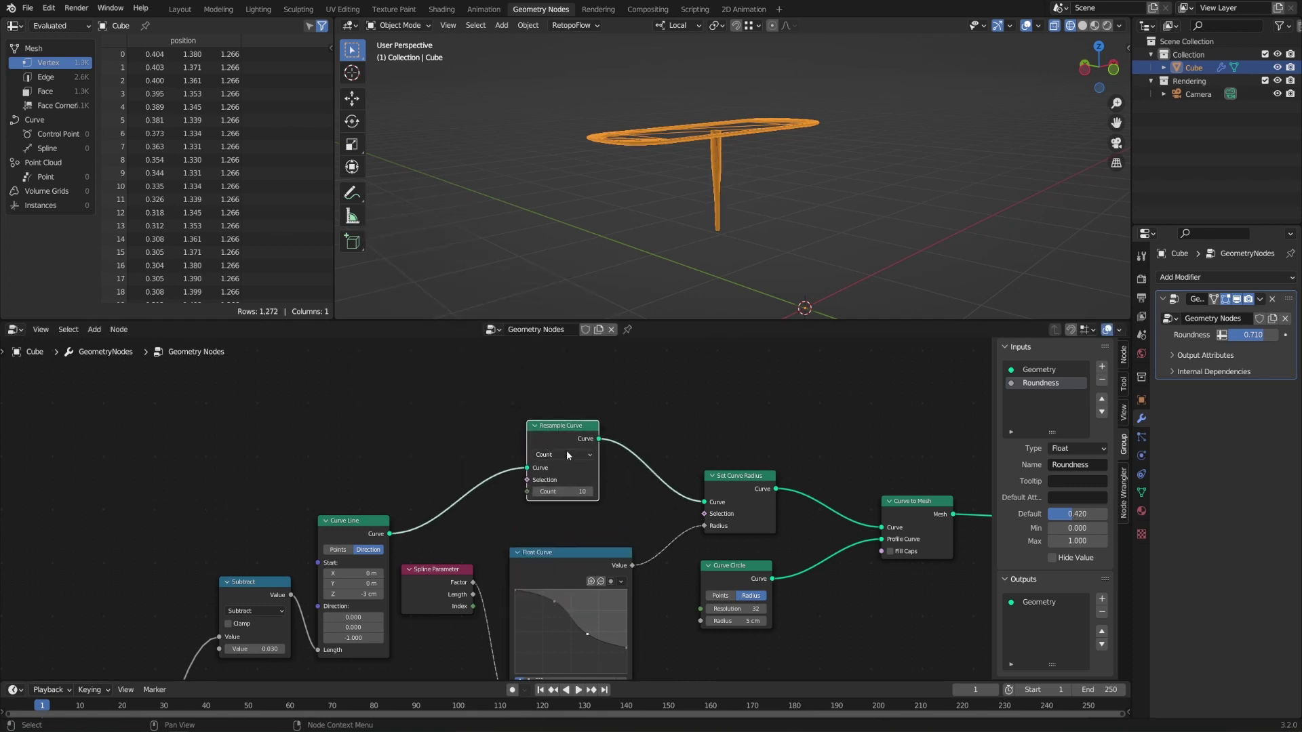
click(580, 456)
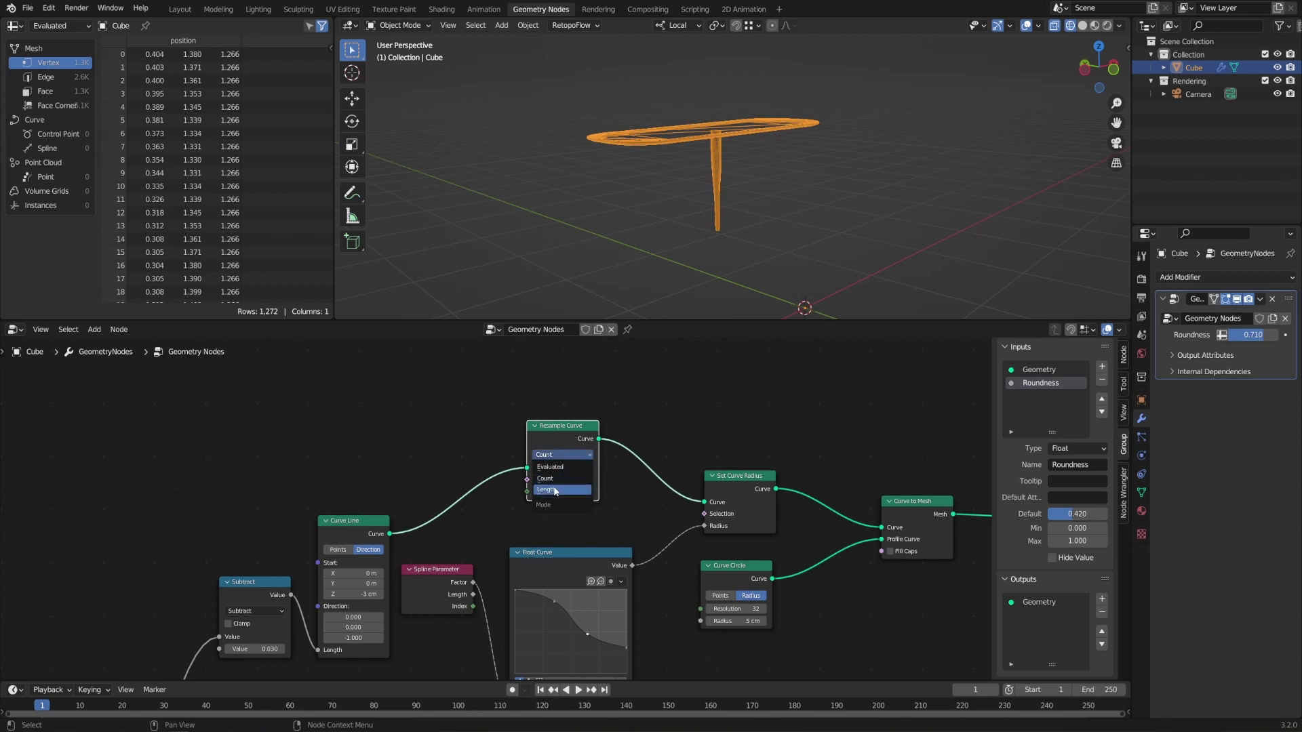
click(557, 490)
scroll(725, 237, up, 5)
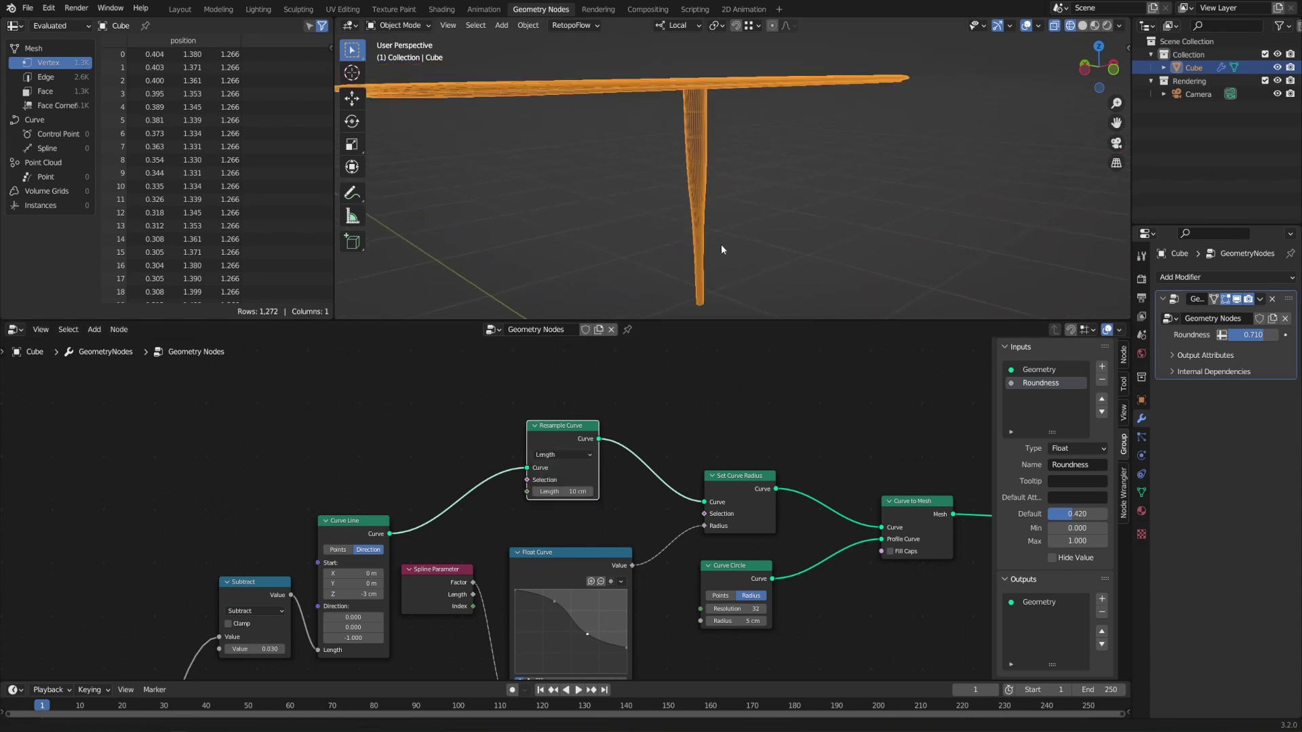
middle_drag(719, 237, 722, 161)
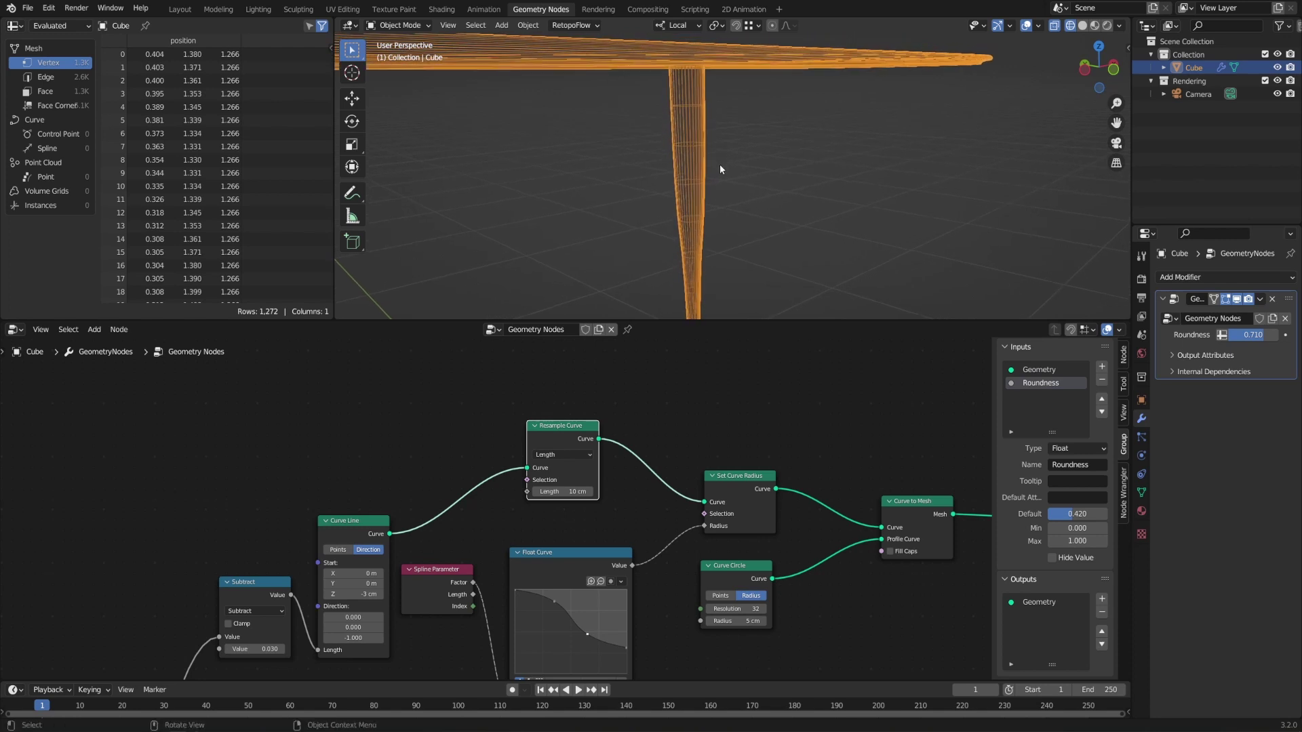
click(565, 493)
text(5)
key(Return)
Inspect the resampled leg in solid shading, then return to wireframe.
key(z)
click(750, 239)
mouse_move(765, 262)
shift+middle_down()
mouse_move(766, 169)
mouse_move(714, 252)
mouse_move(741, 244)
mouse_move(769, 405)
shift+middle_up()
middle_drag(780, 284, 807, 291)
middle_drag(693, 237, 713, 160)
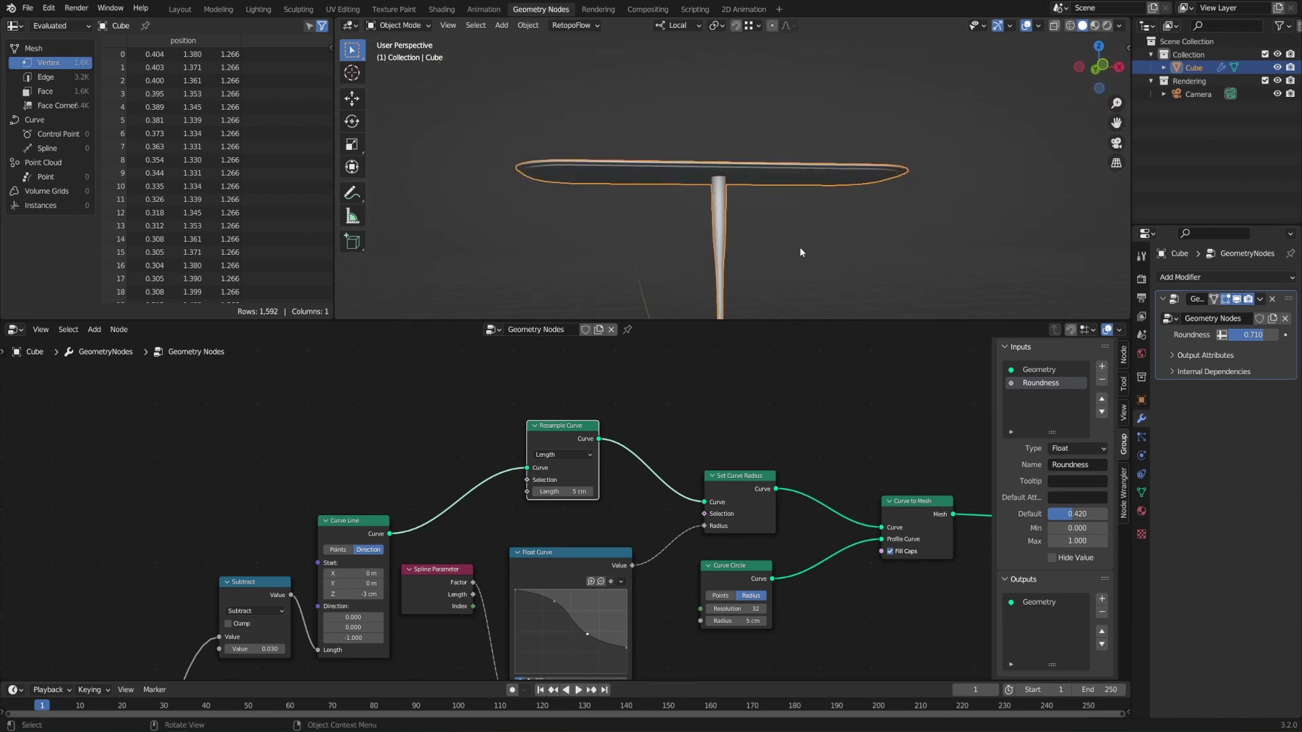
middle_drag(804, 185, 850, 209)
key(z)
click(746, 203)
mouse_move(715, 174)
middle_down()
mouse_move(721, 198)
mouse_move(780, 251)
mouse_move(786, 219)
mouse_move(931, 55)
middle_up()
scroll(754, 217, up, 2)
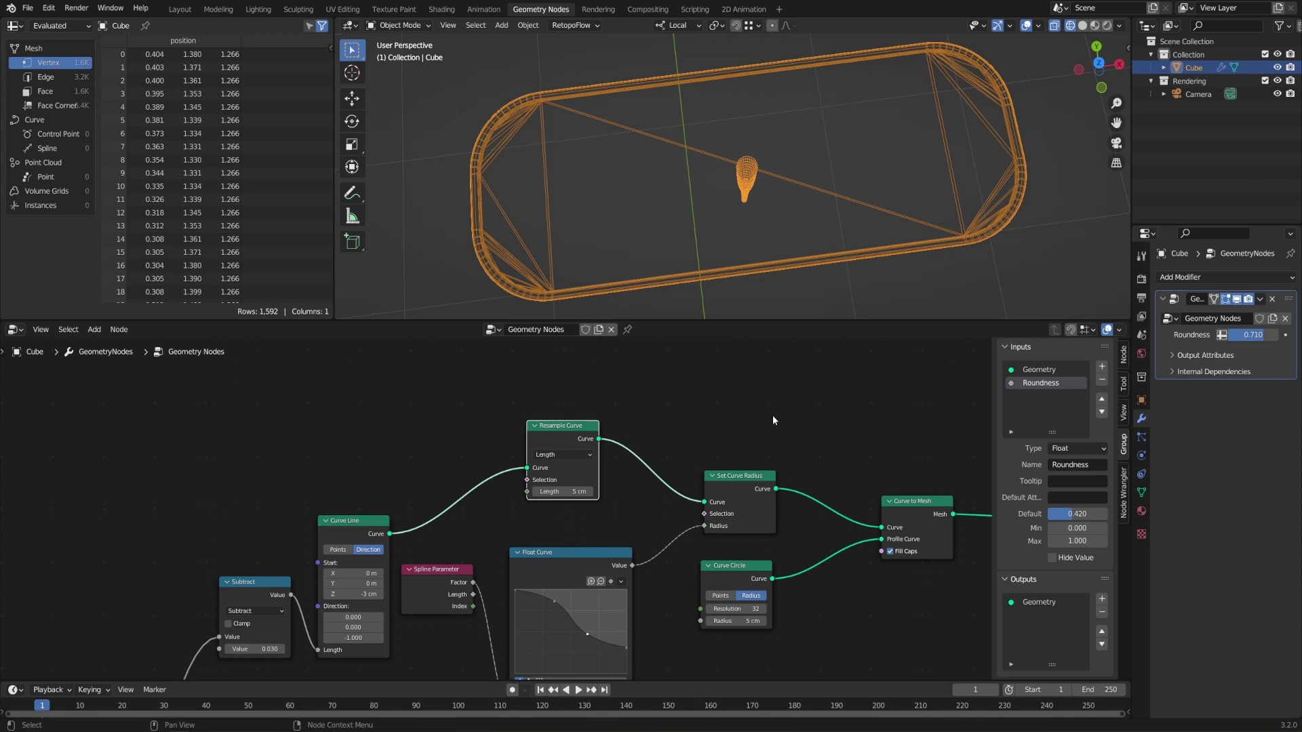
scroll(288, 486, down, 1)
middle_drag(331, 640, 384, 486)
Duplicate the Quadrilateral node out of the Top frame, placing the copy above Curve Line.
ctrl+shift+click(331, 551)
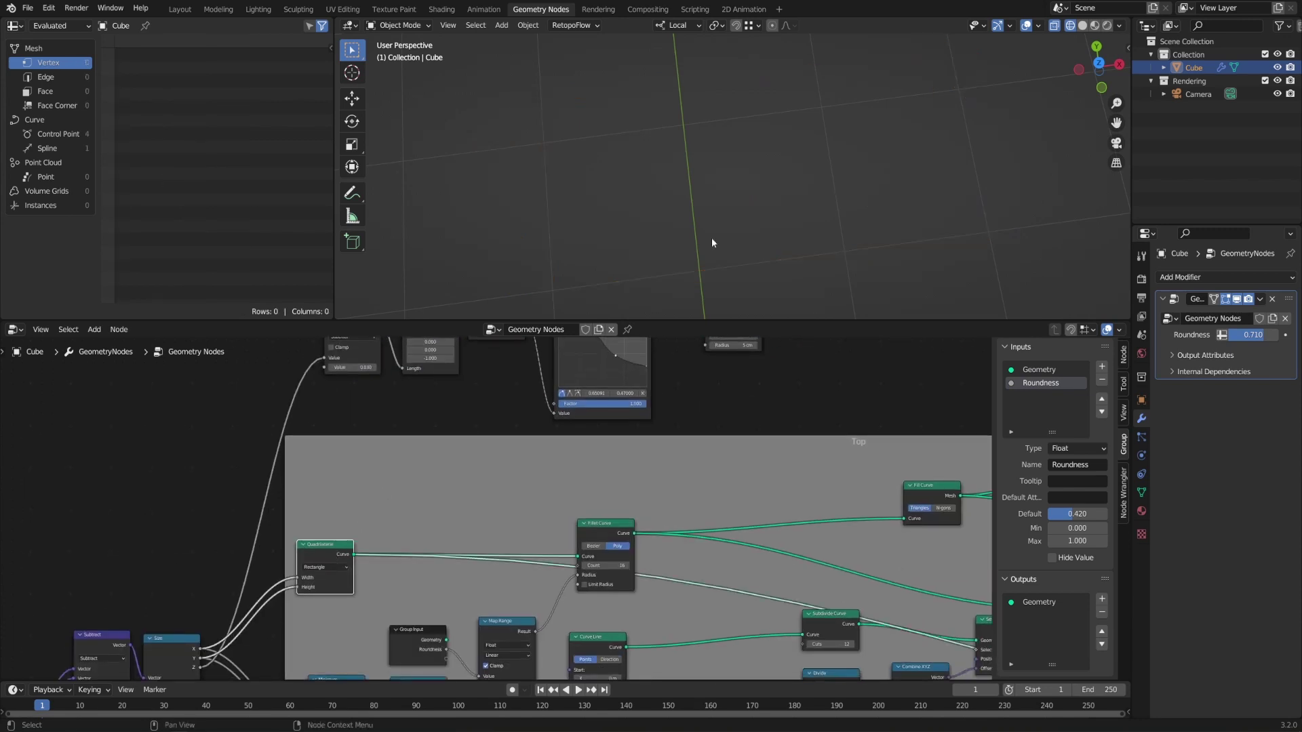
middle_drag(753, 241, 746, 170)
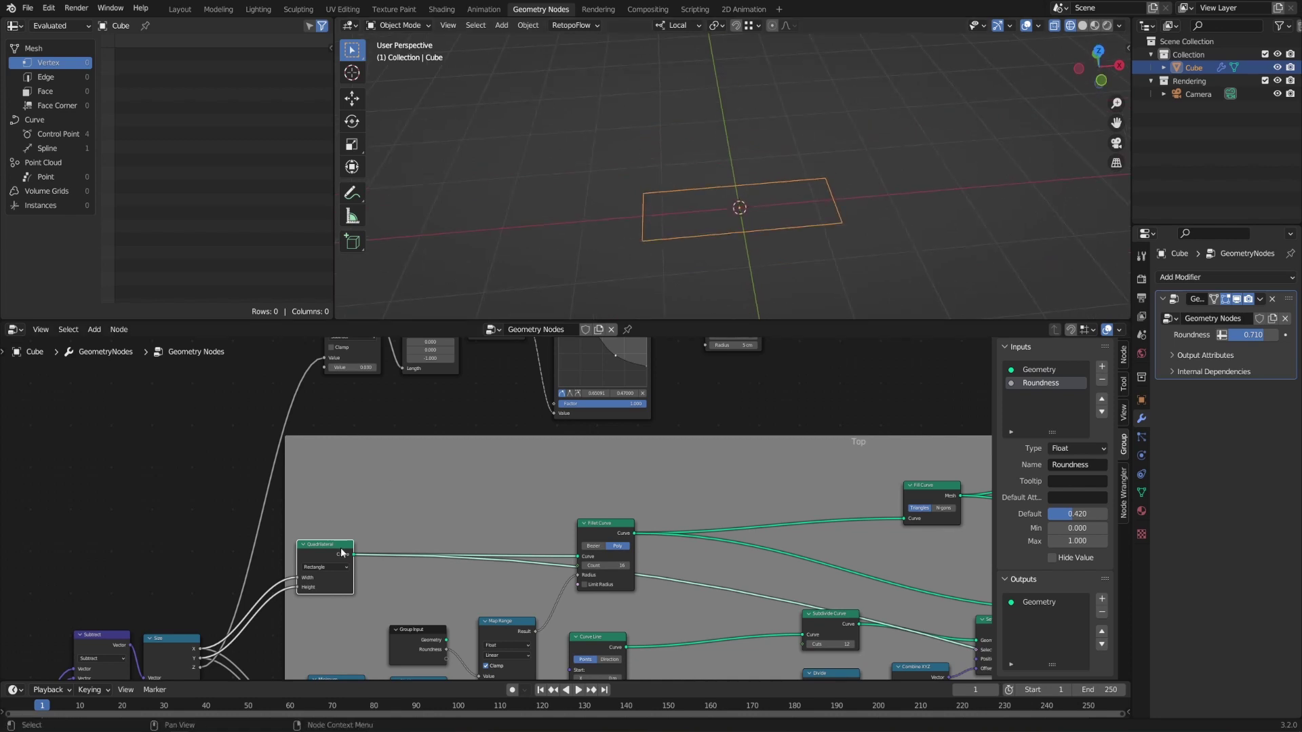
scroll(343, 551, down, 2)
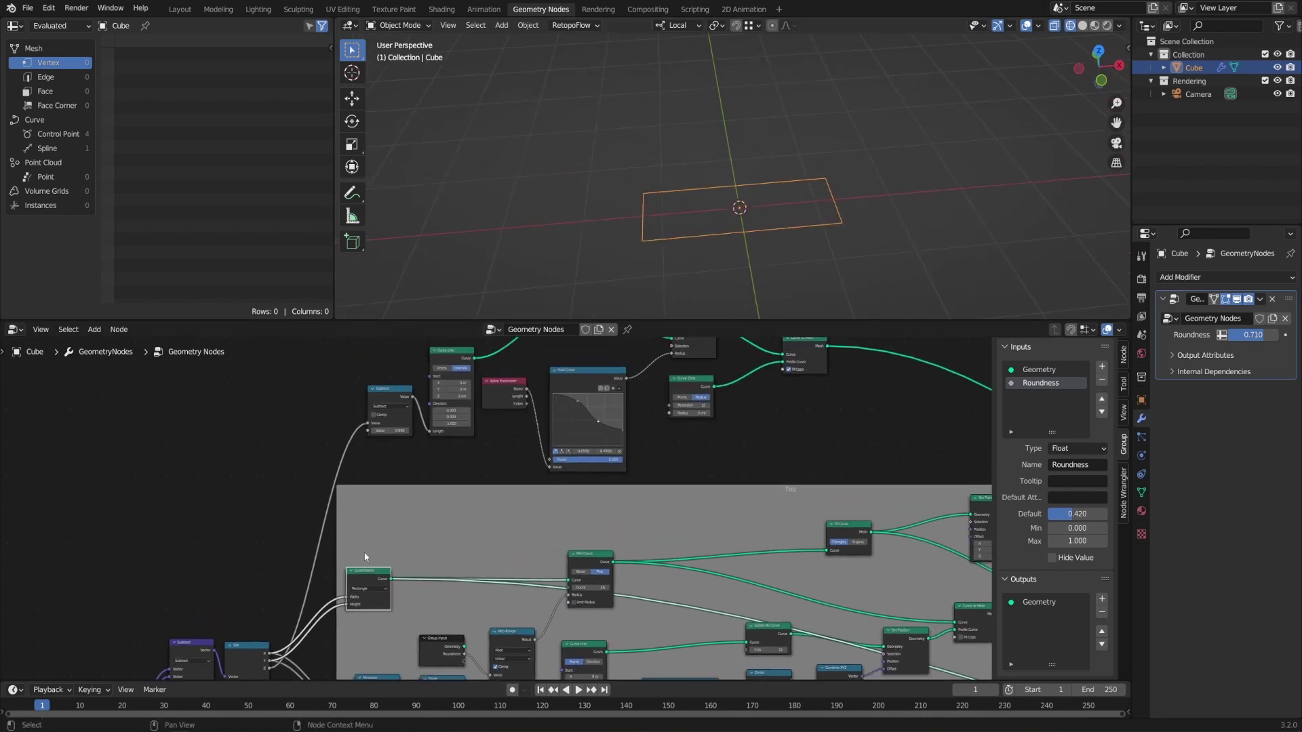
key(ctrl+shift+d)
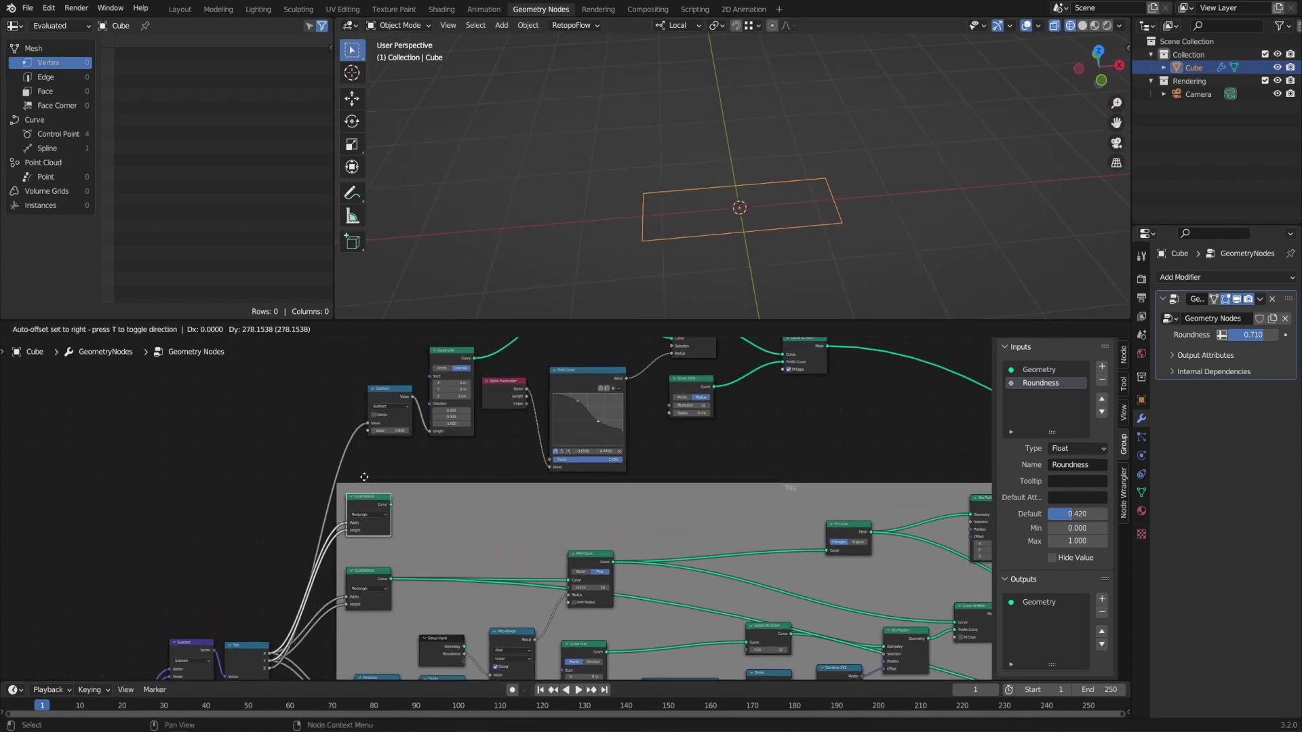
click(364, 476)
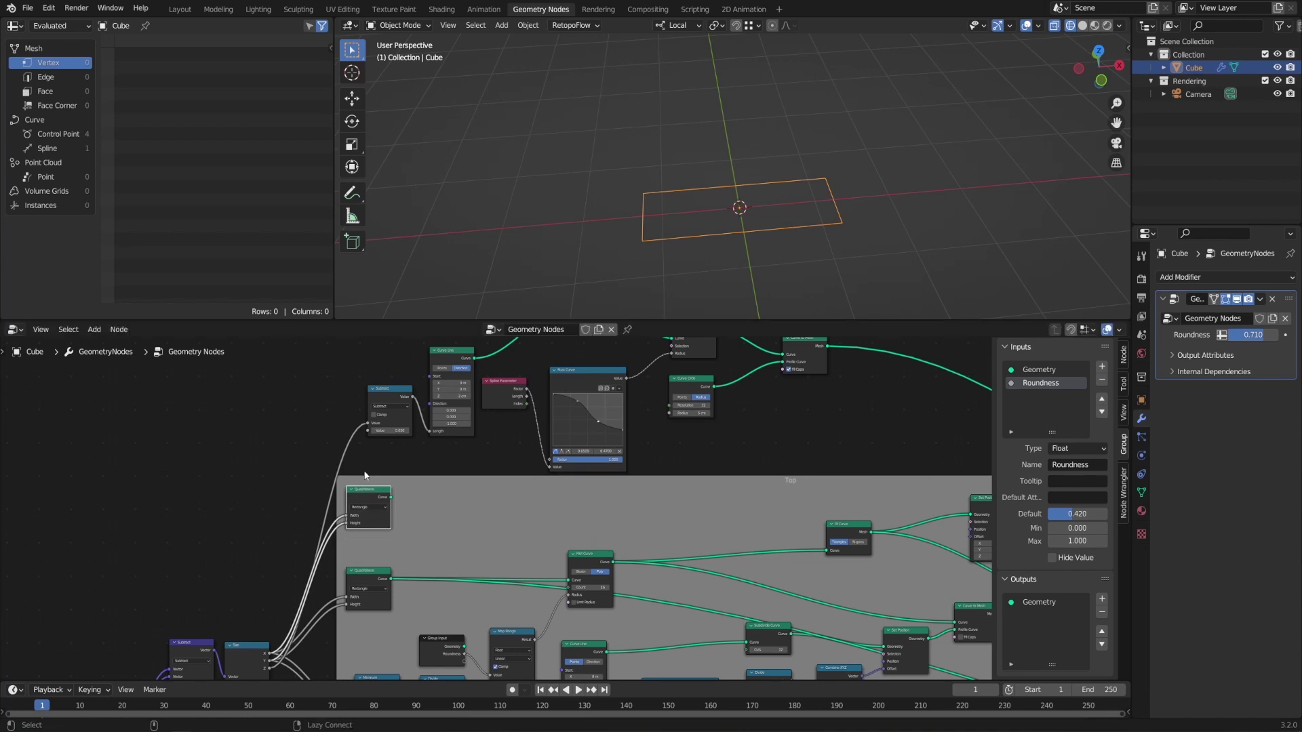
key(alt+p)
middle_drag(380, 506, 376, 648)
key(g)
drag(427, 398, 503, 406)
Add Instance on Points on the copied rectangle, using the leg mesh as instance.
middle_drag(618, 394, 521, 447)
scroll(682, 434, up, 1)
drag(347, 445, 797, 447)
text(ins)
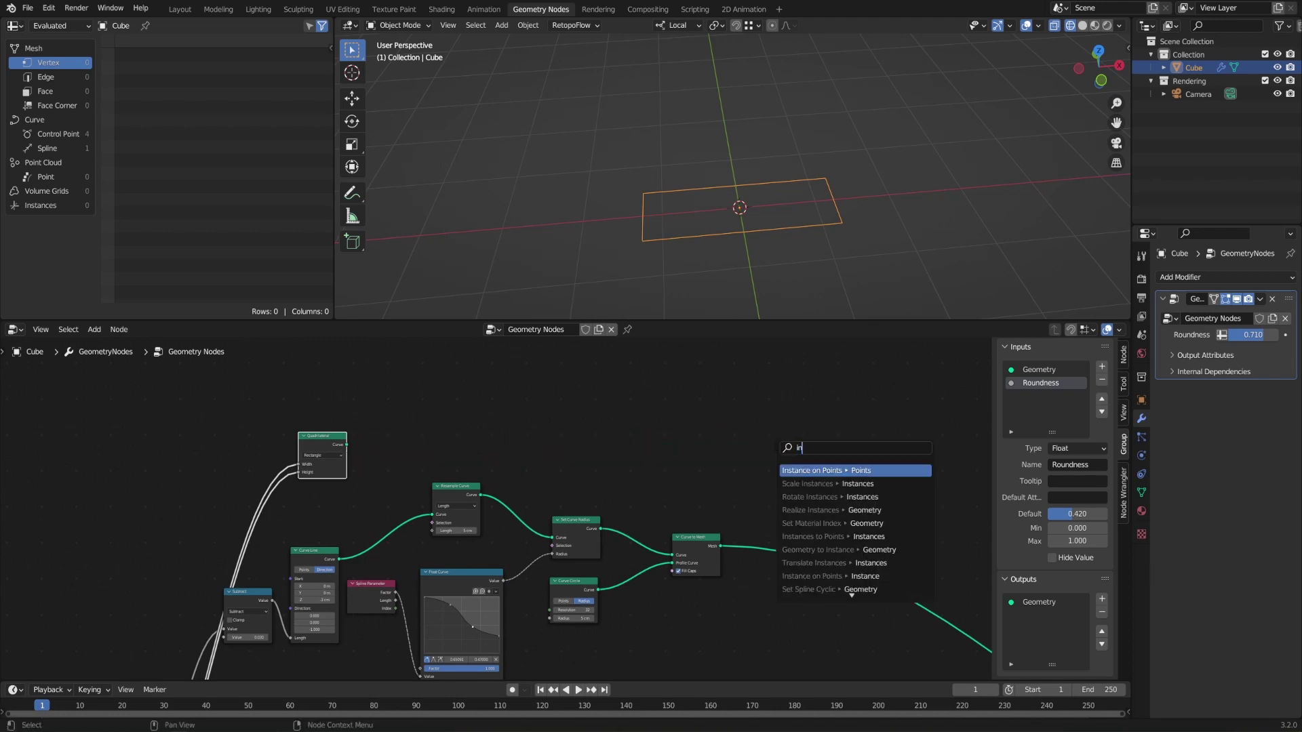
key(Return)
click(783, 438)
drag(722, 545, 784, 468)
Join the instanced legs with the tabletop and connect the result to the output.
scroll(845, 461, down, 5)
middle_drag(901, 475, 480, 404)
scroll(575, 429, up, 2)
drag(450, 377, 884, 617)
scroll(926, 606, down, 3)
middle_drag(929, 605, 738, 487)
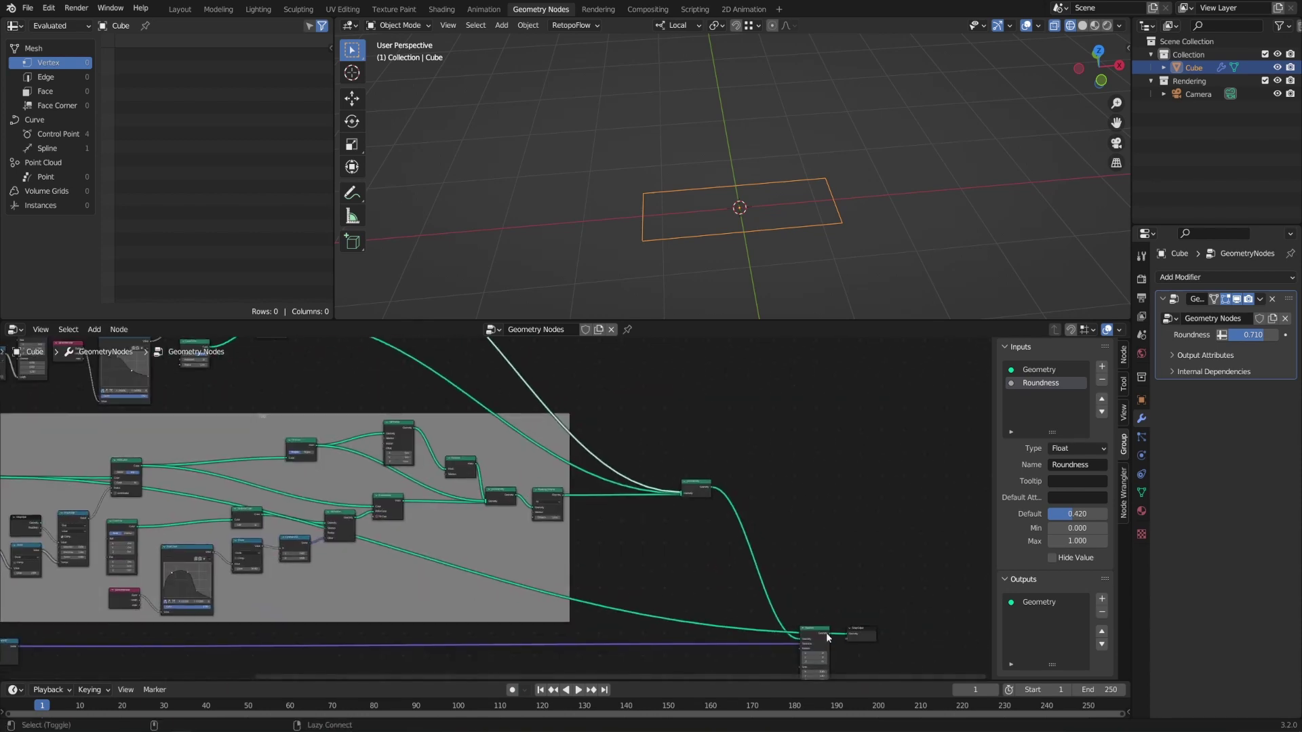
ctrl+shift+click(821, 634)
middle_drag(762, 123, 785, 217)
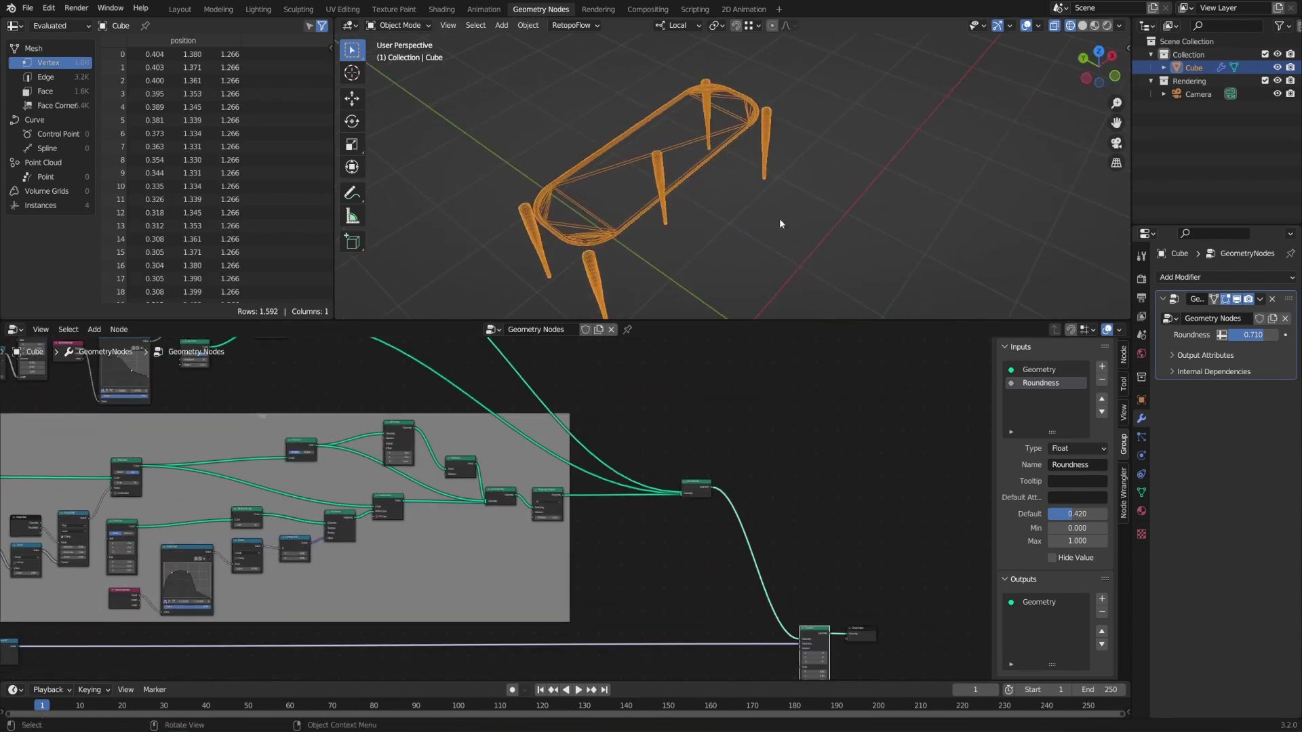
Cut the original Curve to Mesh leg's link into Join Geometry.
middle_drag(535, 449, 775, 334)
middle_drag(647, 578, 620, 524)
scroll(612, 518, up, 2)
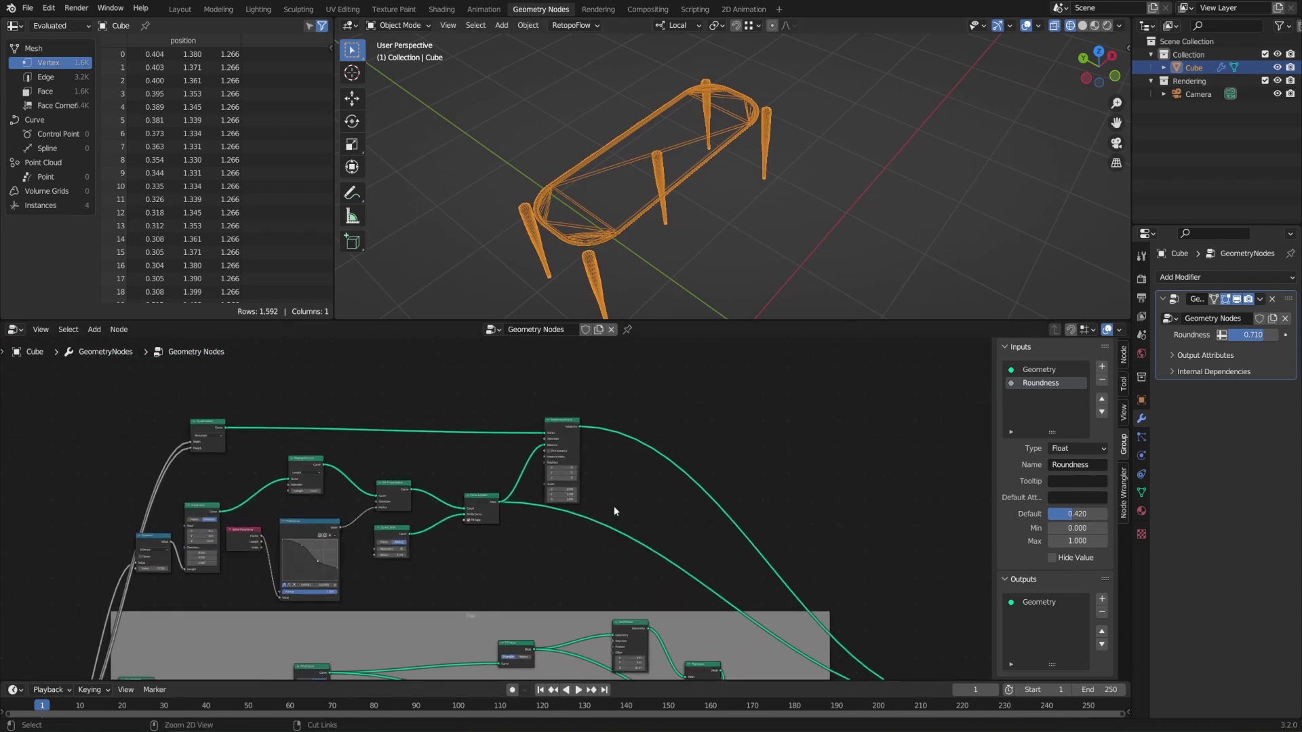
ctrl+right_drag(613, 506, 587, 546)
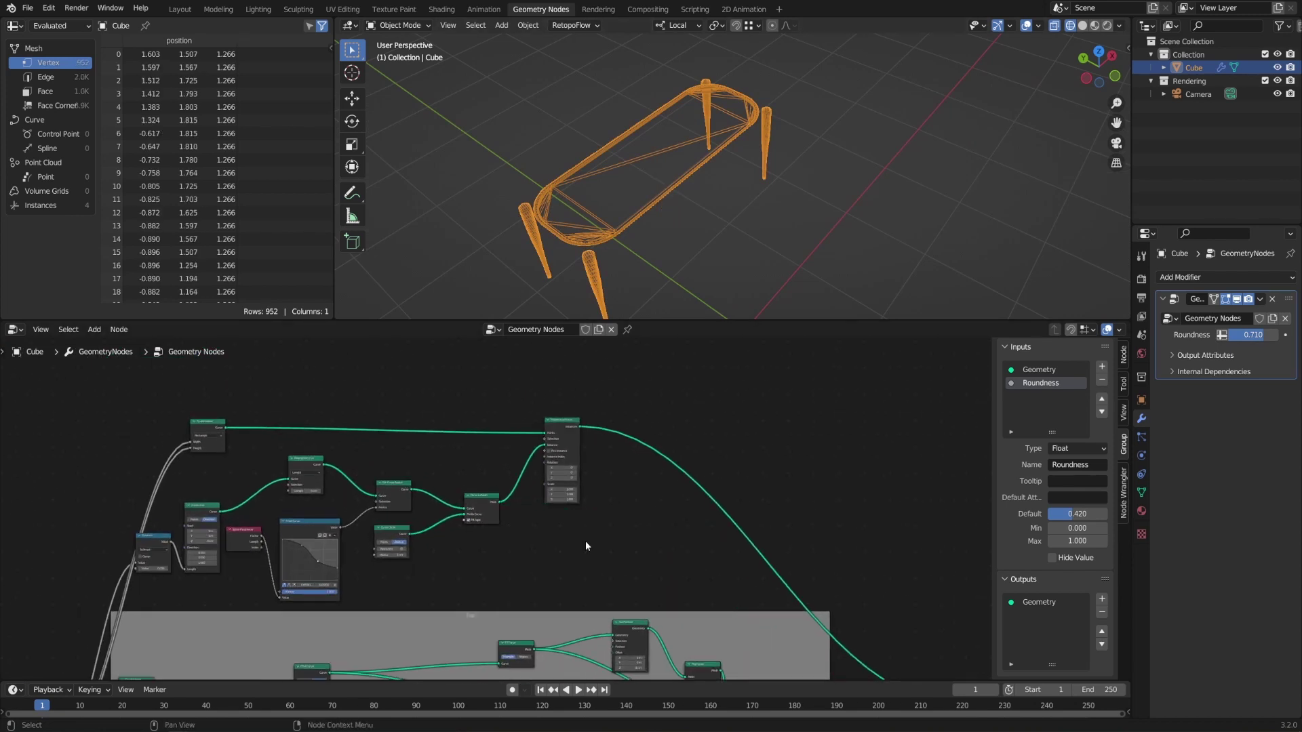
middle_drag(719, 227, 767, 222)
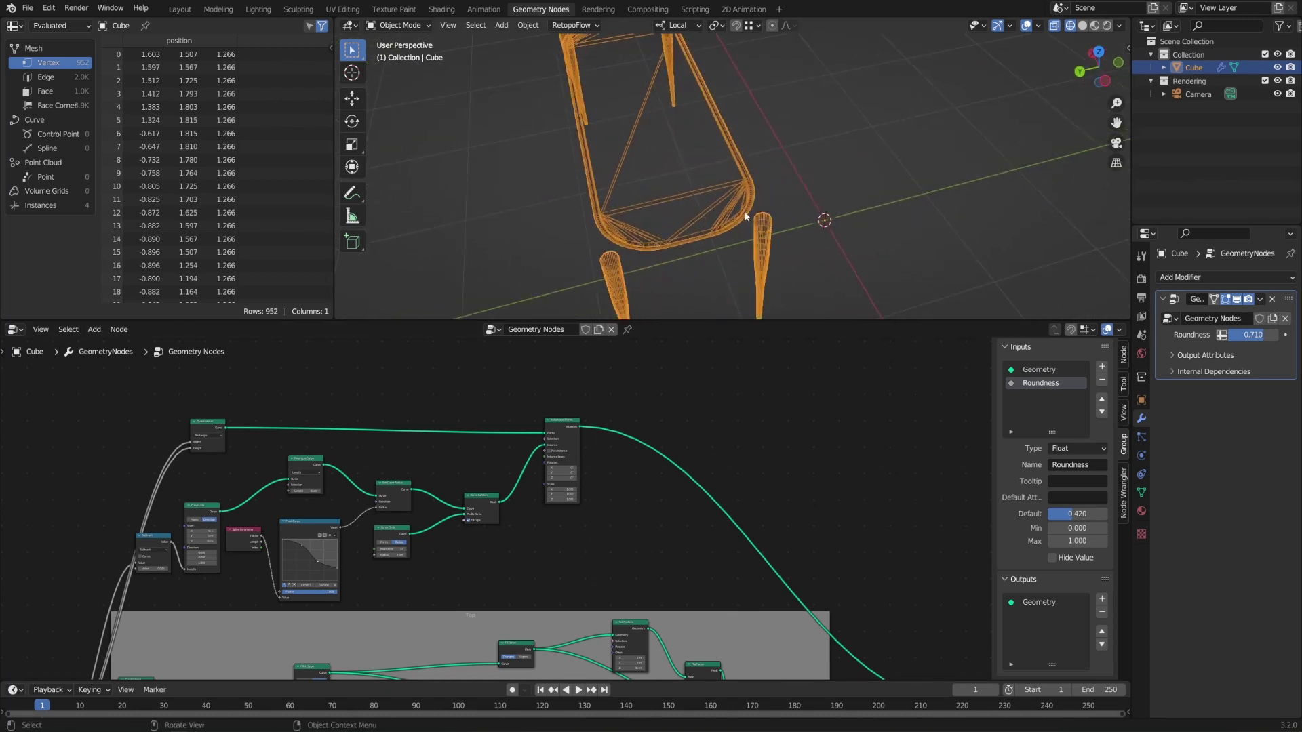
Try several Roundness values on the modifier, leaving it at 0.230.
drag(1268, 335, 802, 233)
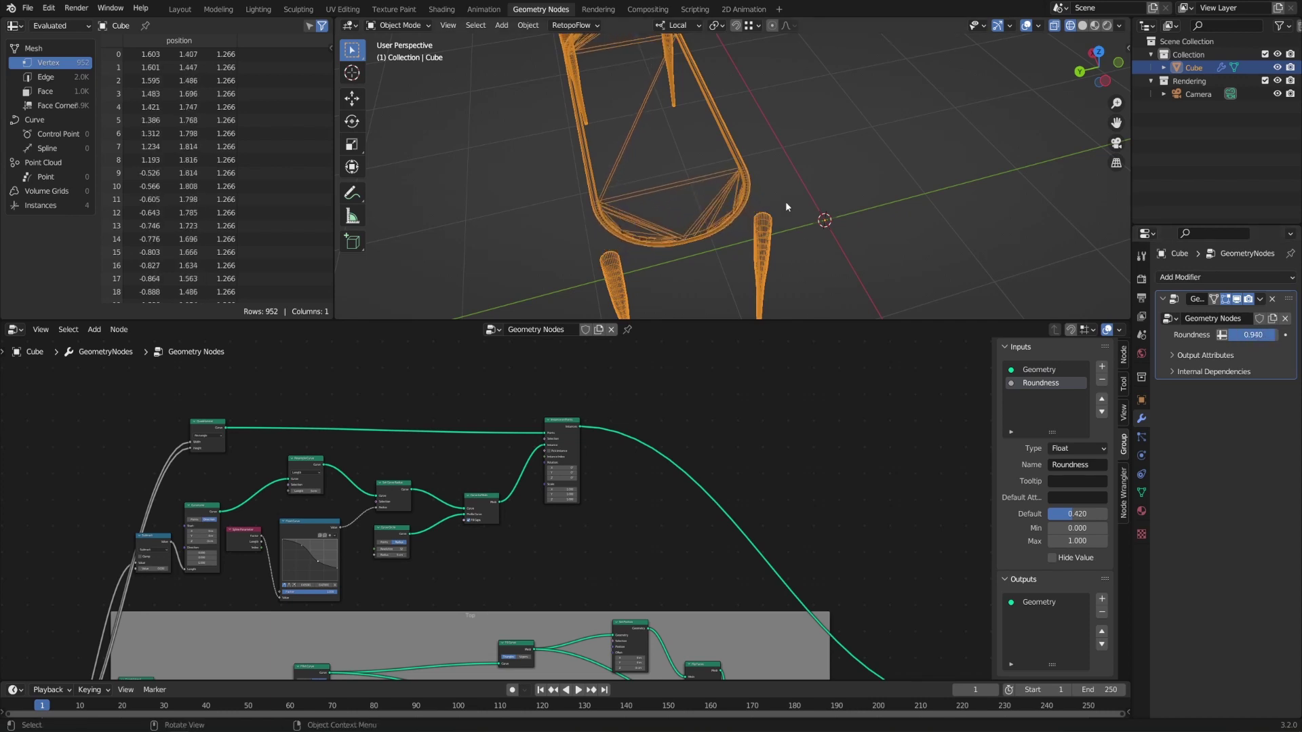
drag(1266, 339, 1194, 334)
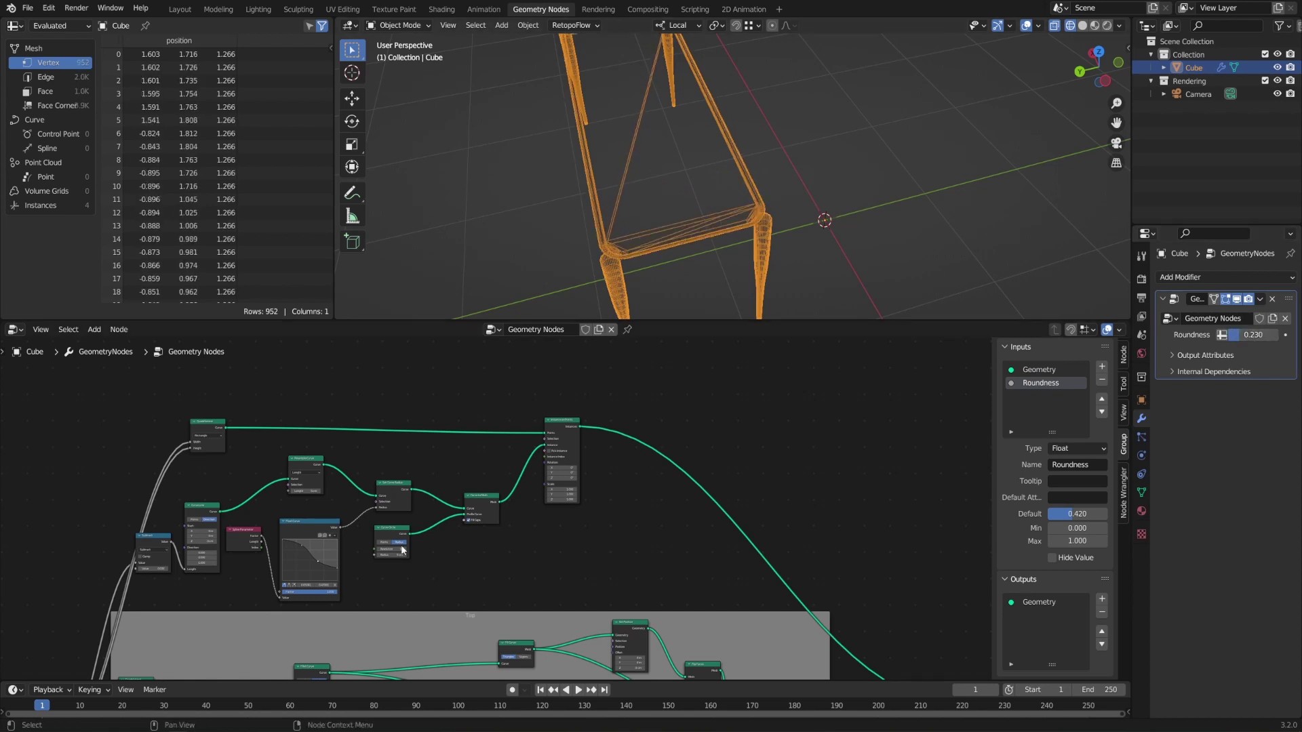
scroll(670, 552, up, 4)
scroll(543, 487, up, 1)
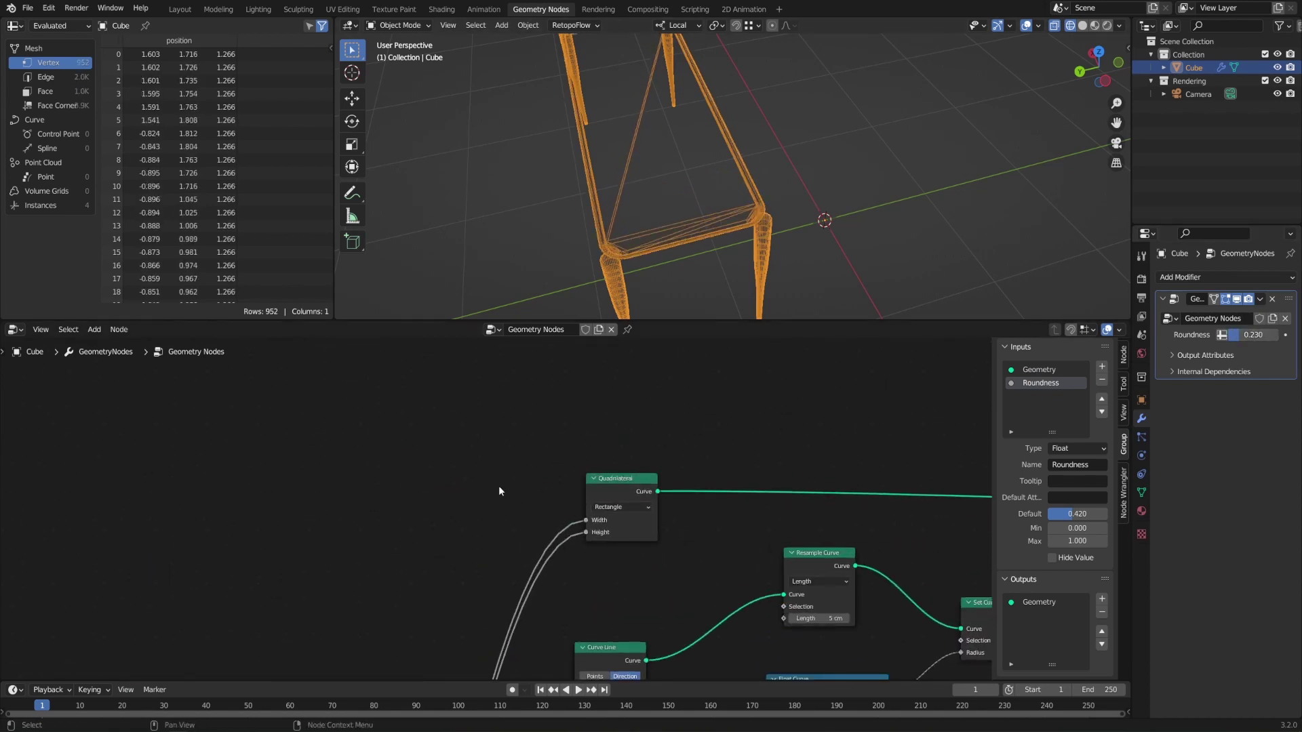
Insert Subtract Math nodes on the Quadrilateral's Width and Height links.
key(shift+a)
mouse_move(500, 488)
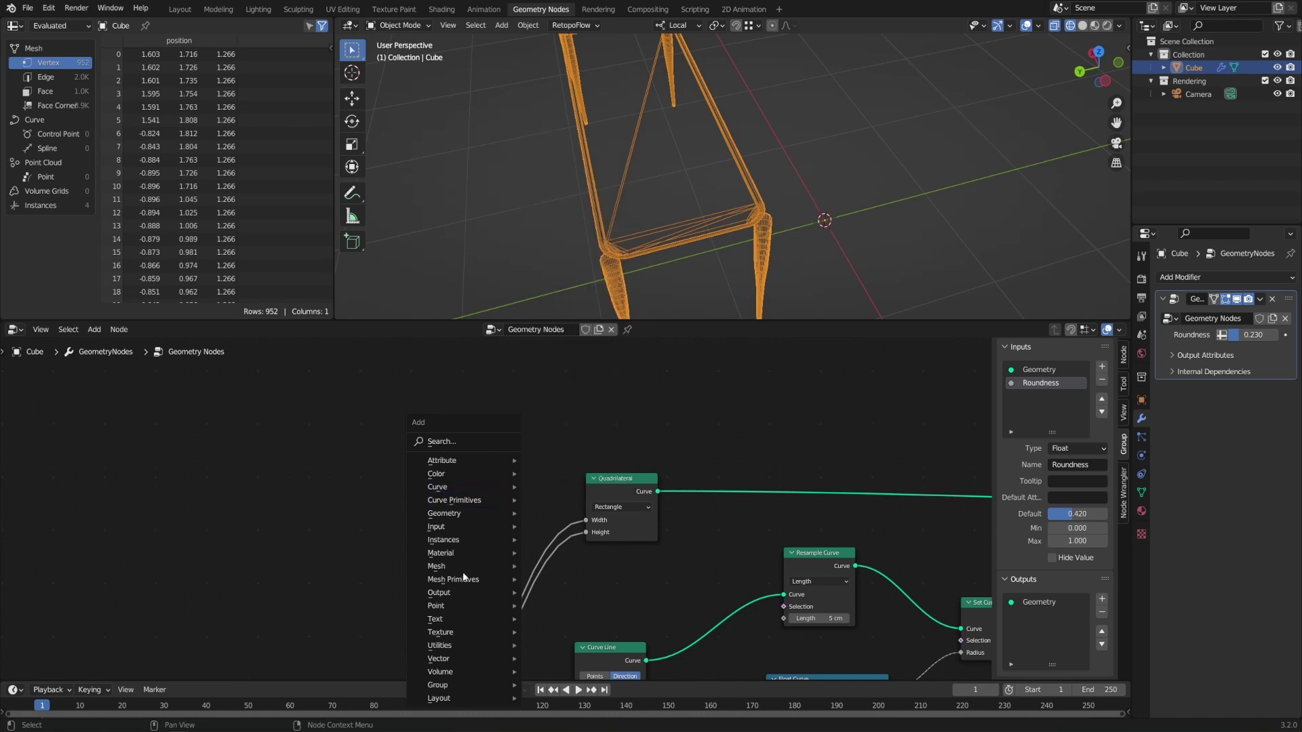
mouse_move(445, 649)
click(563, 605)
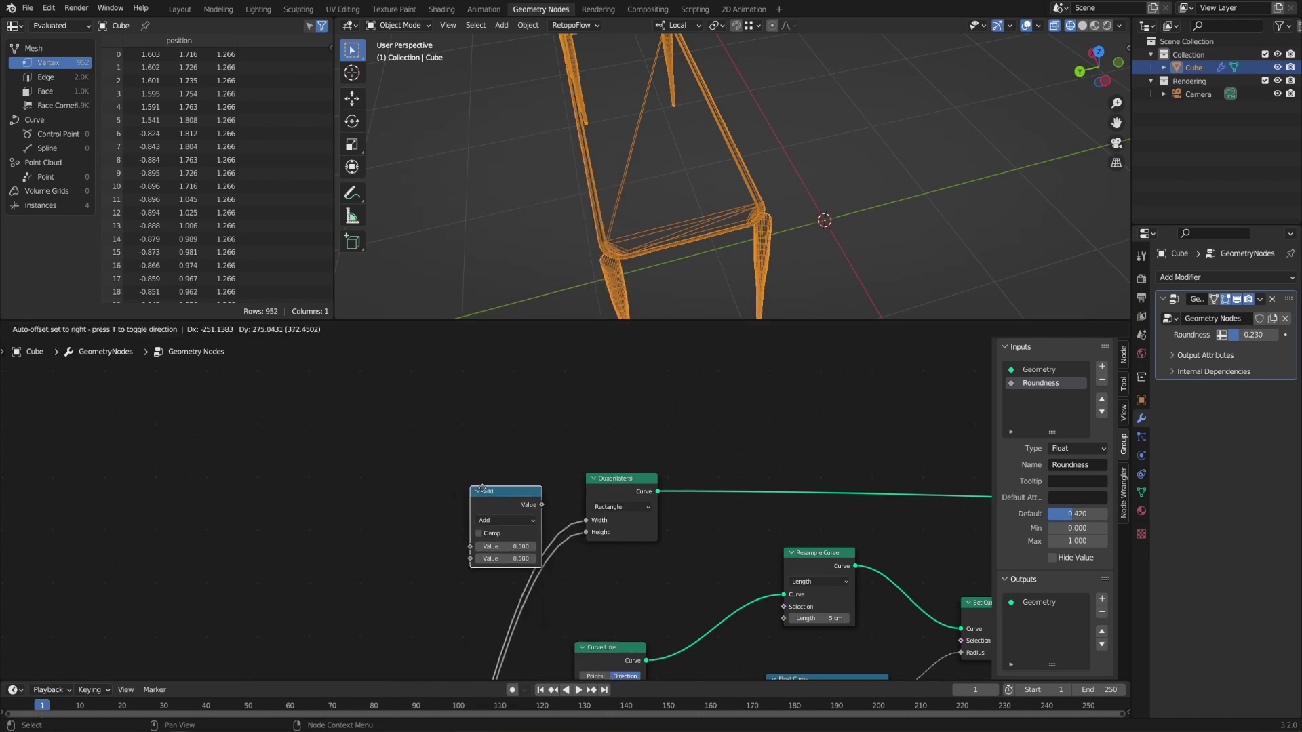
click(481, 481)
key(h)
key(h)
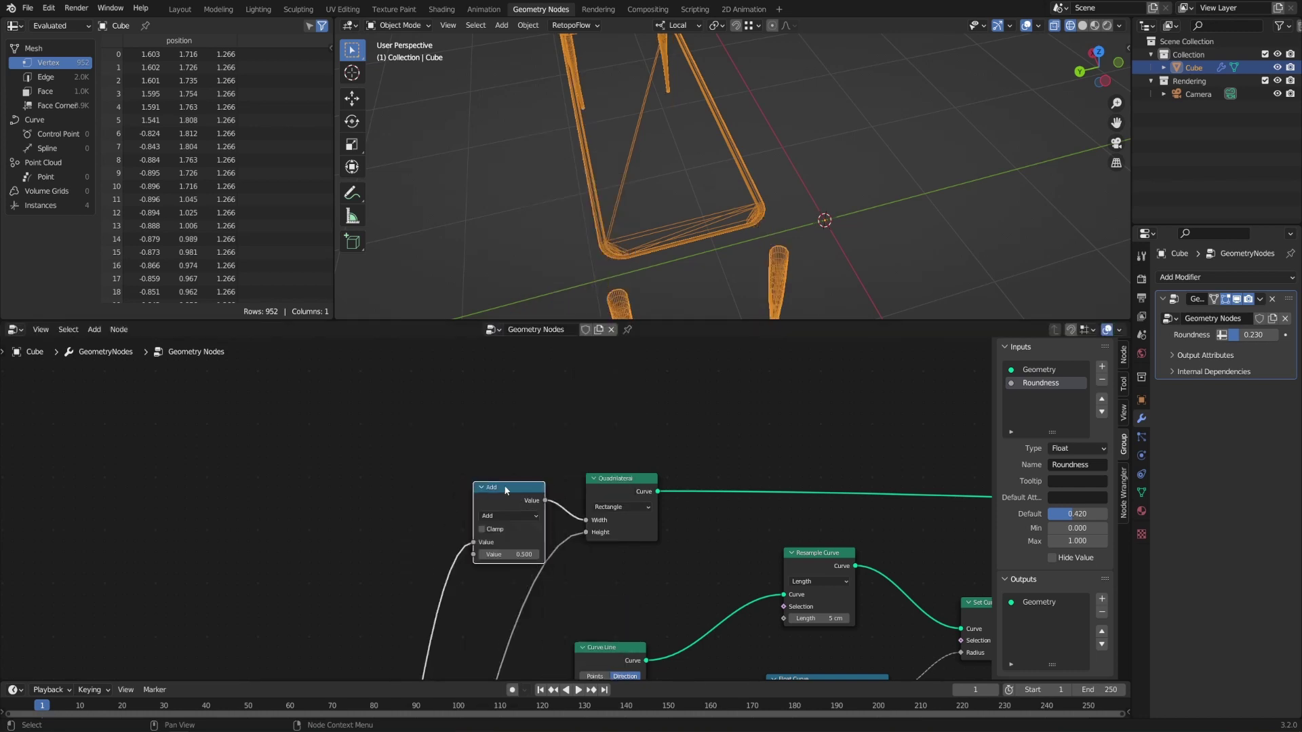
click(502, 487)
click(501, 526)
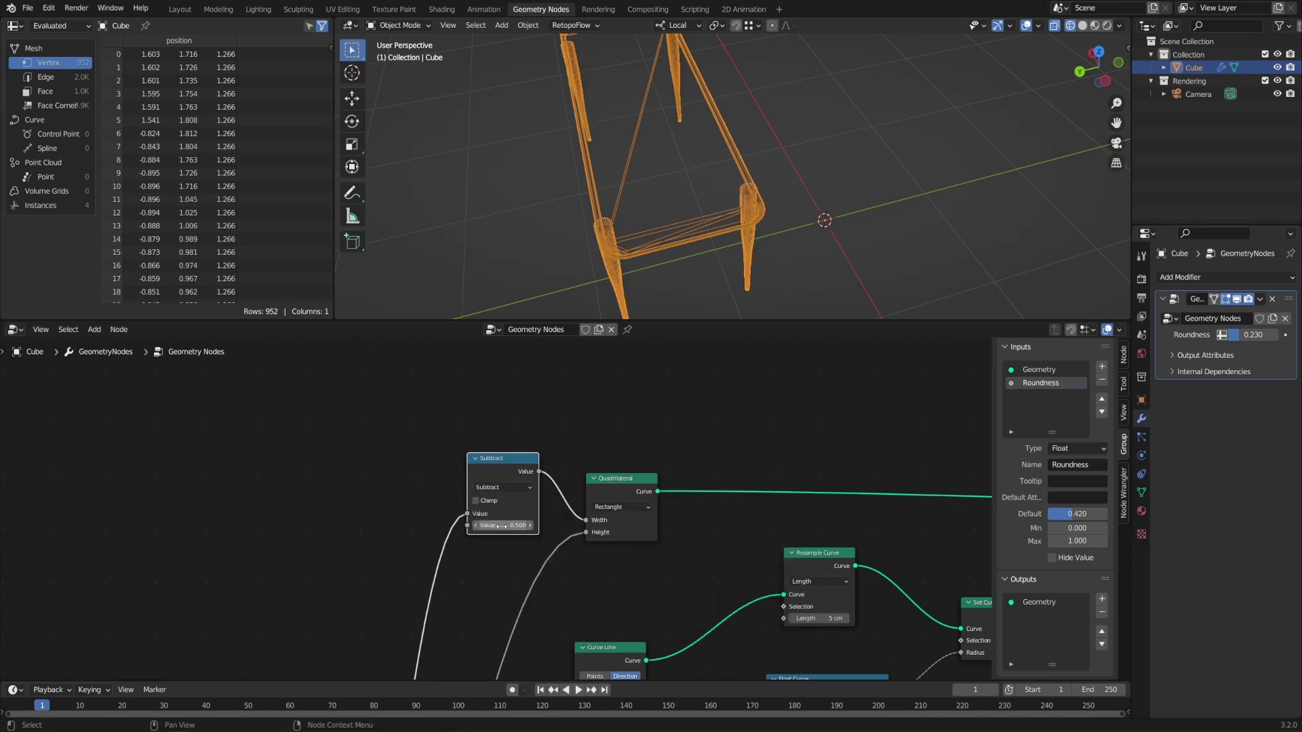
drag(506, 466, 461, 465)
middle_drag(462, 465, 488, 436)
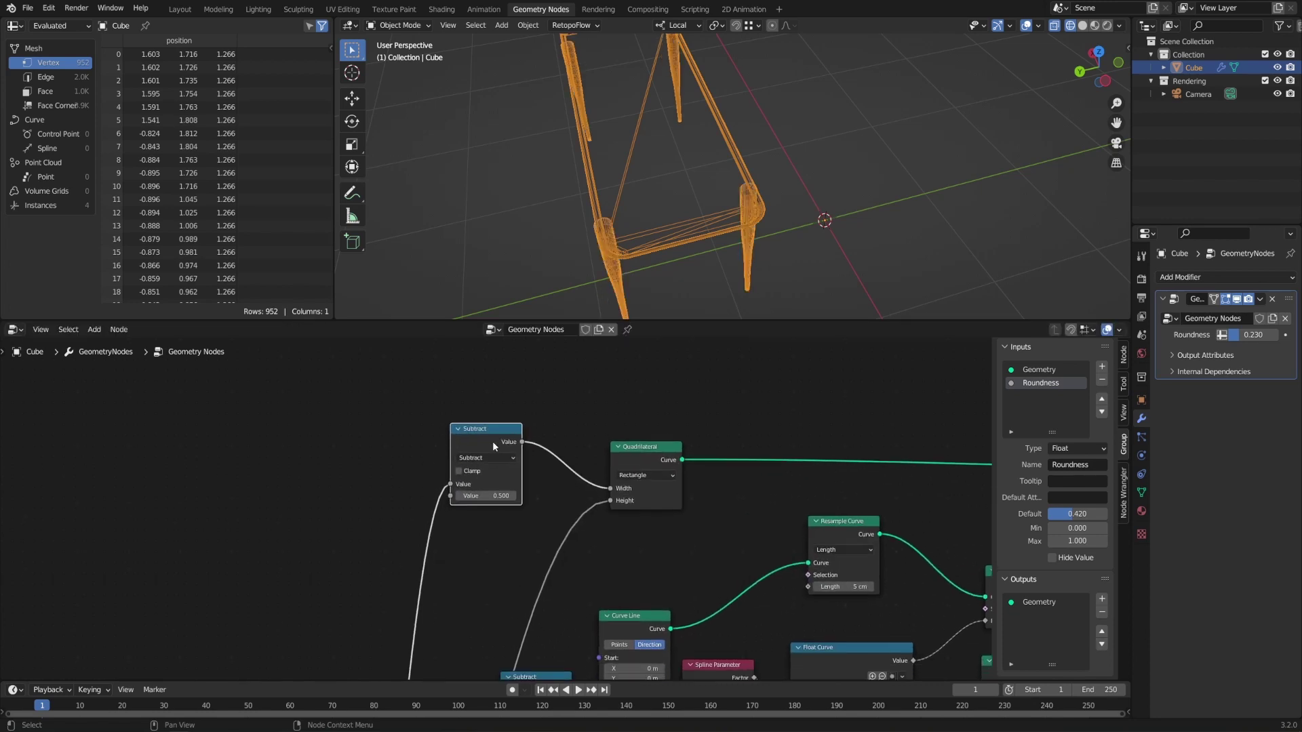
key(shift+d)
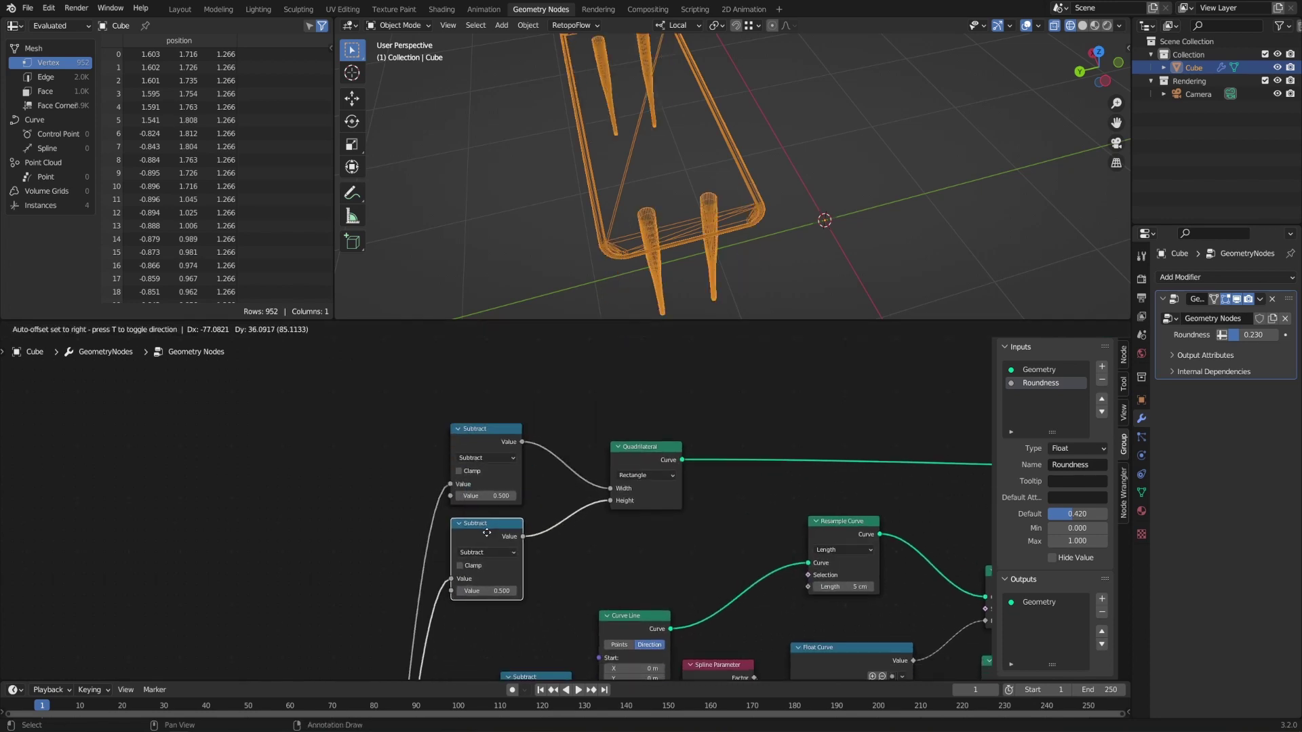
click(493, 530)
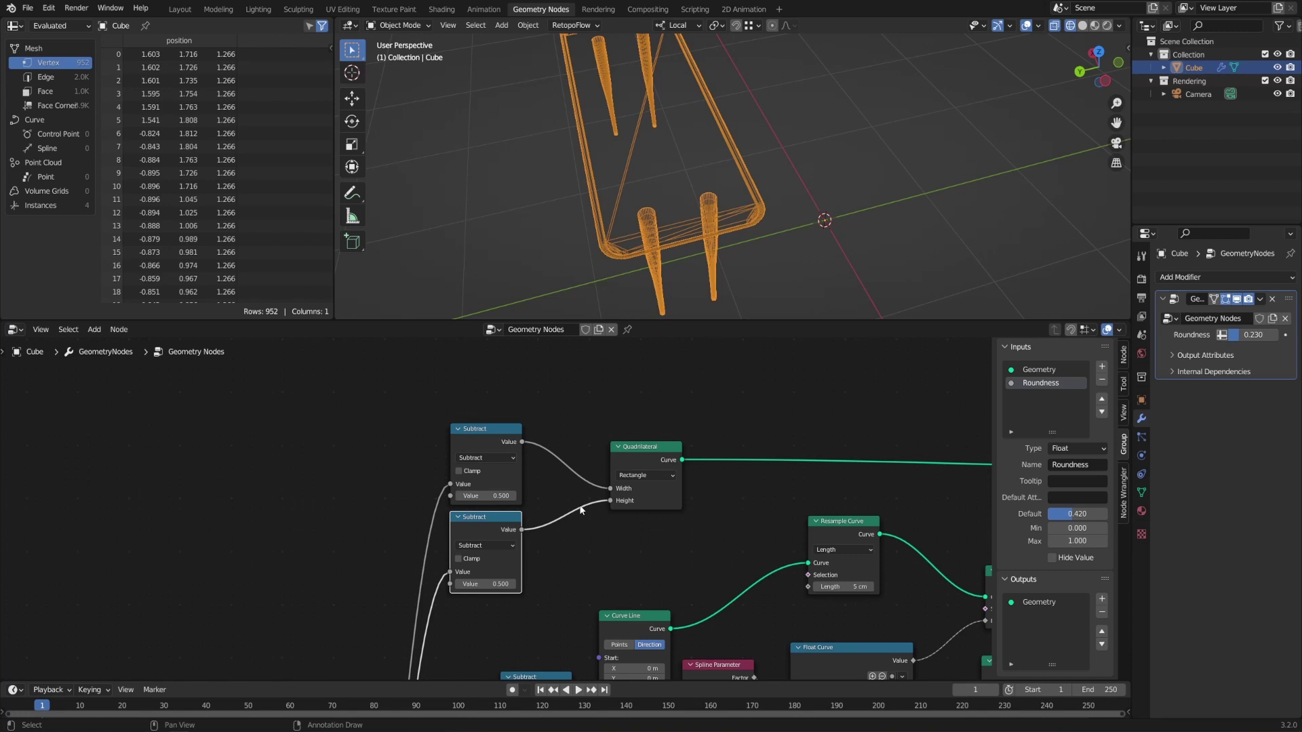
Add a duplicate Group Input and wire Roundness into both Subtract nodes.
scroll(211, 535, down, 10)
middle_drag(356, 659, 403, 481)
middle_drag(379, 581, 439, 409)
click(311, 525)
middle_drag(391, 474, 372, 558)
key(shift+d)
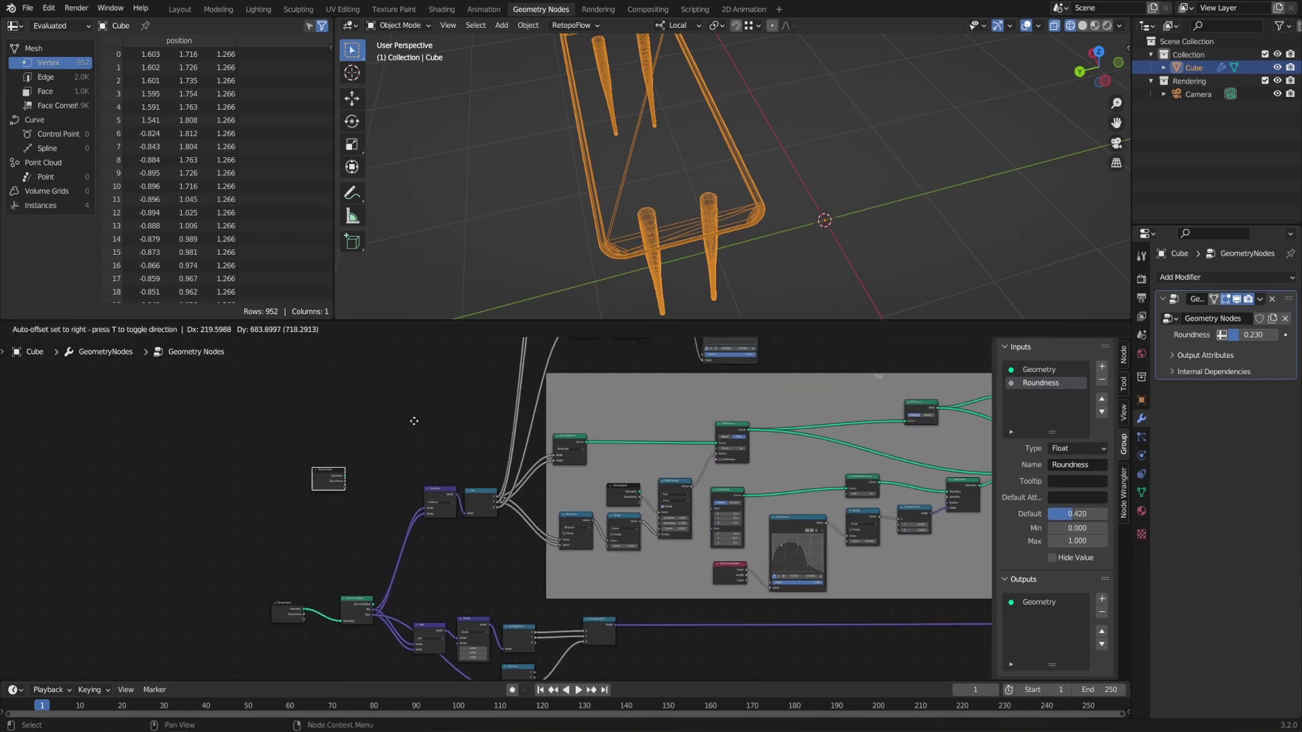
click(415, 415)
middle_drag(417, 419, 396, 582)
key(g)
click(517, 369)
scroll(497, 498, up, 3)
middle_drag(462, 411, 503, 463)
scroll(486, 407, up, 5)
scroll(499, 505, up, 3)
drag(410, 494, 621, 376)
drag(413, 494, 621, 487)
Test Roundness on the tabletop, reset it to 0, and tidy the Group Input position.
drag(1252, 342, 1295, 341)
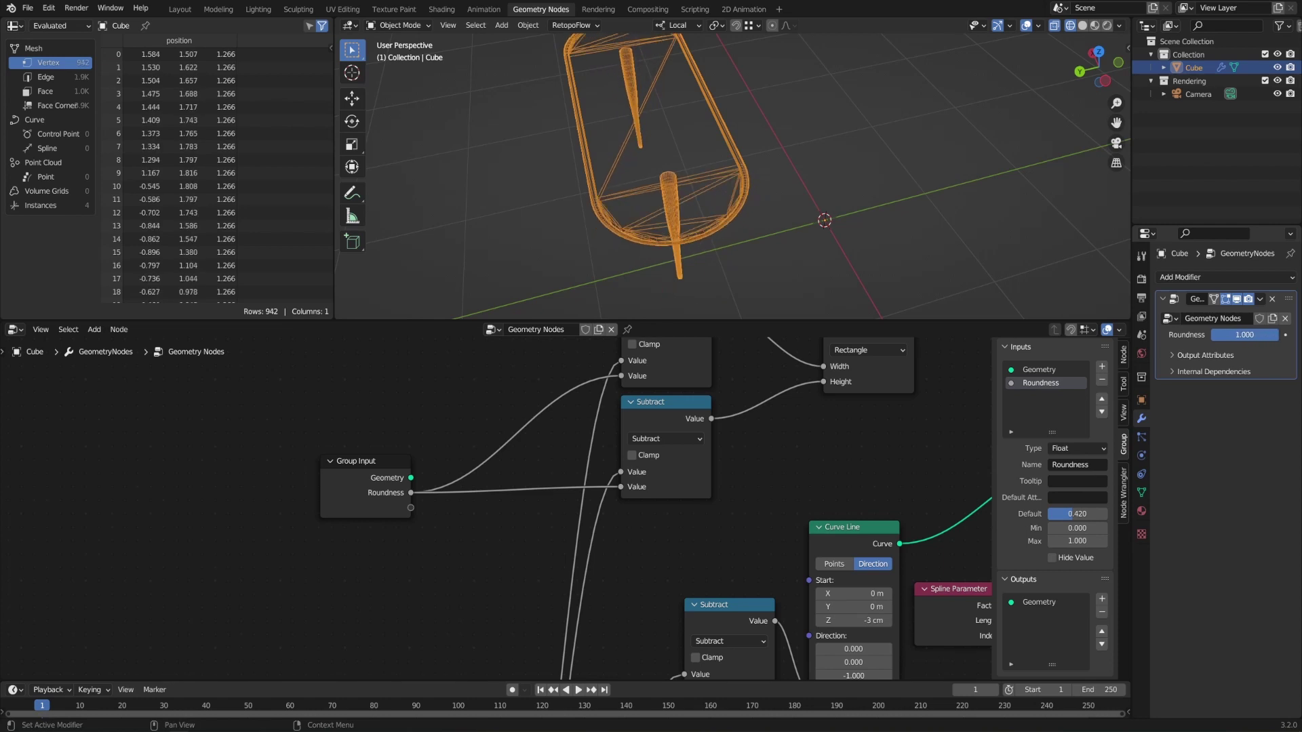
middle_drag(648, 165, 711, 233)
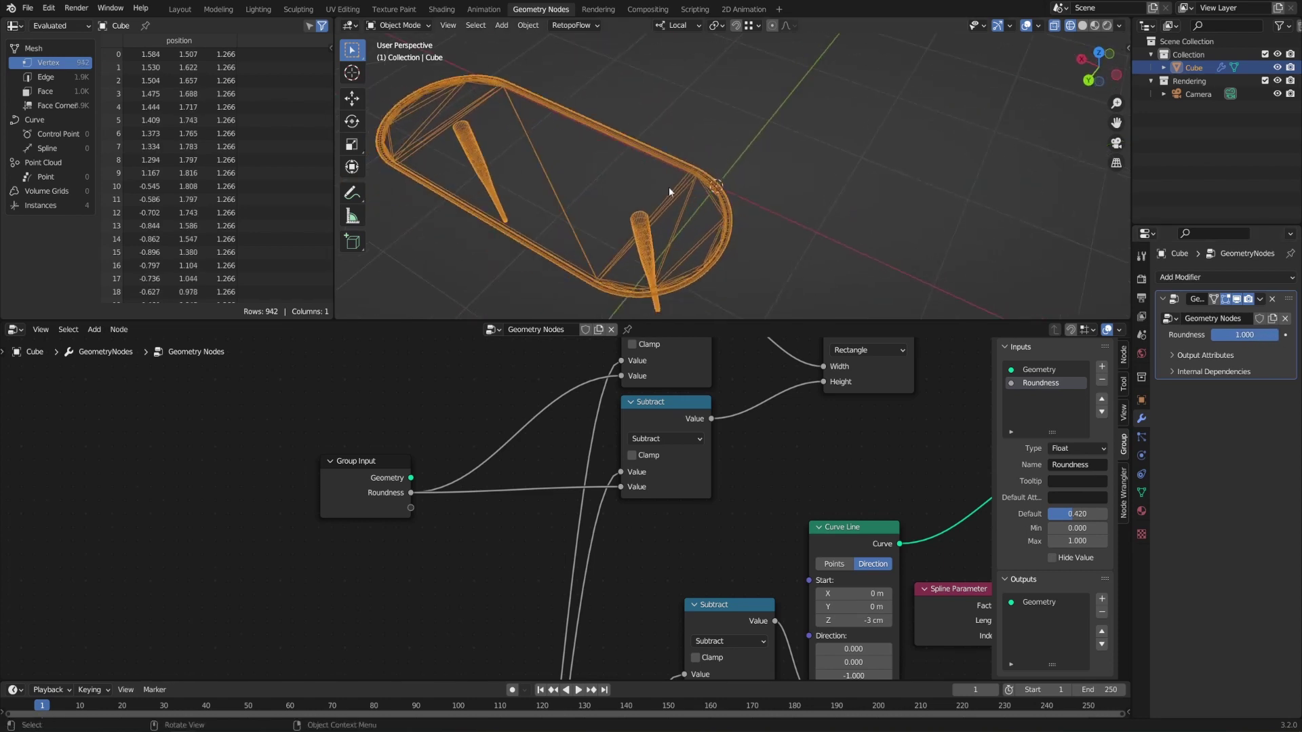
drag(1263, 339, 1187, 338)
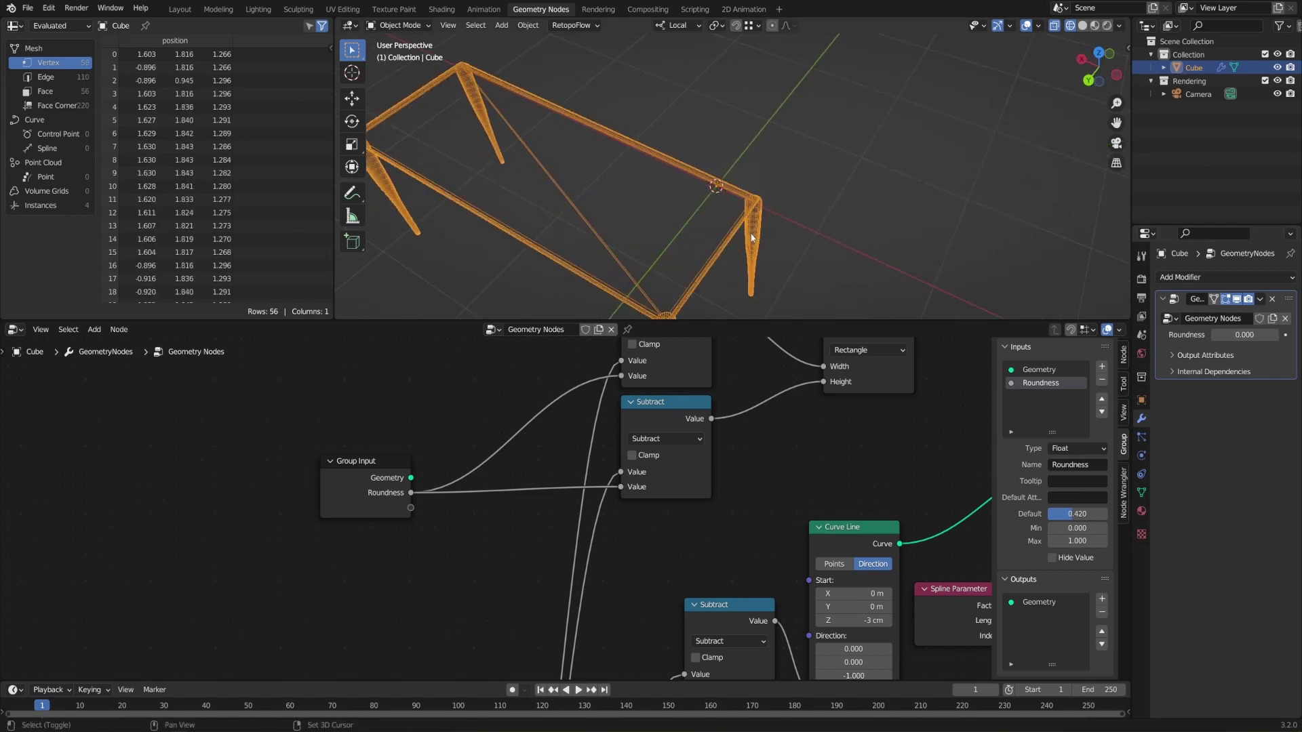
shift+middle_drag(745, 243, 764, 199)
drag(369, 507, 214, 471)
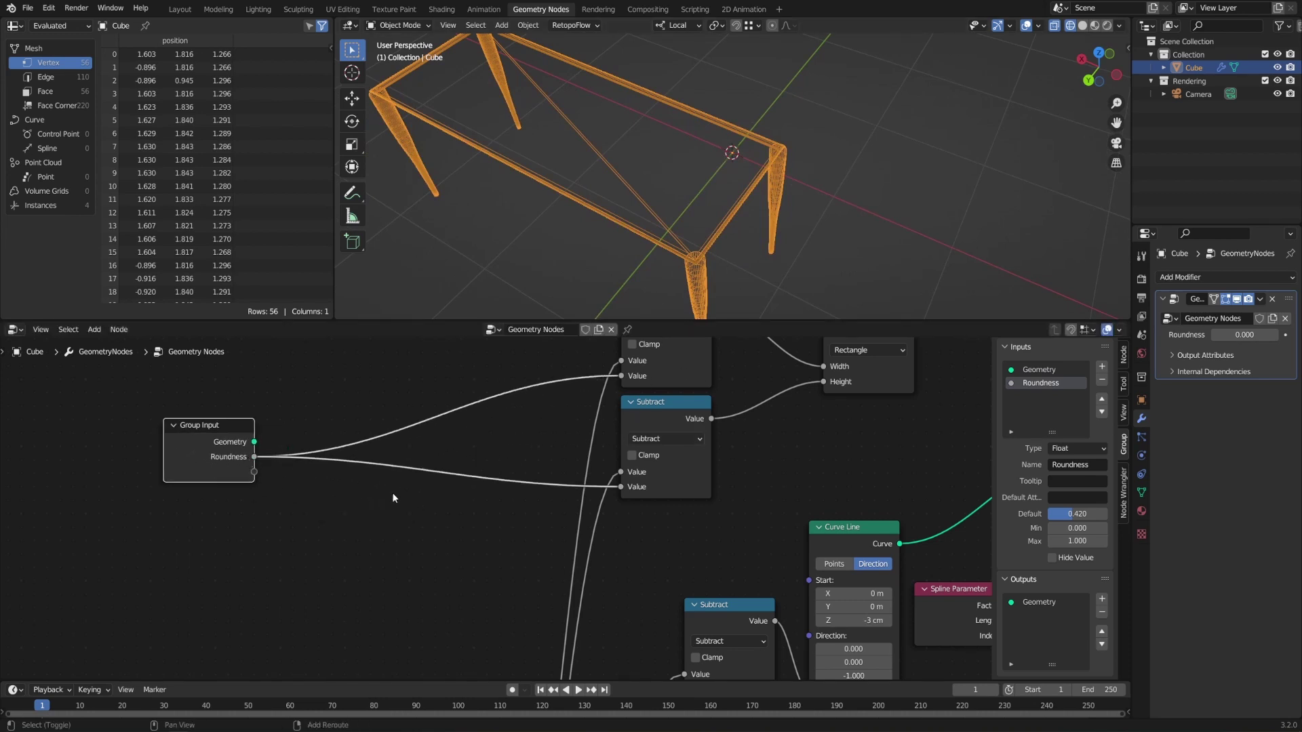
Insert a Map Range node on the Roundness link and feed its Result to the width Subtract.
key(shift+a)
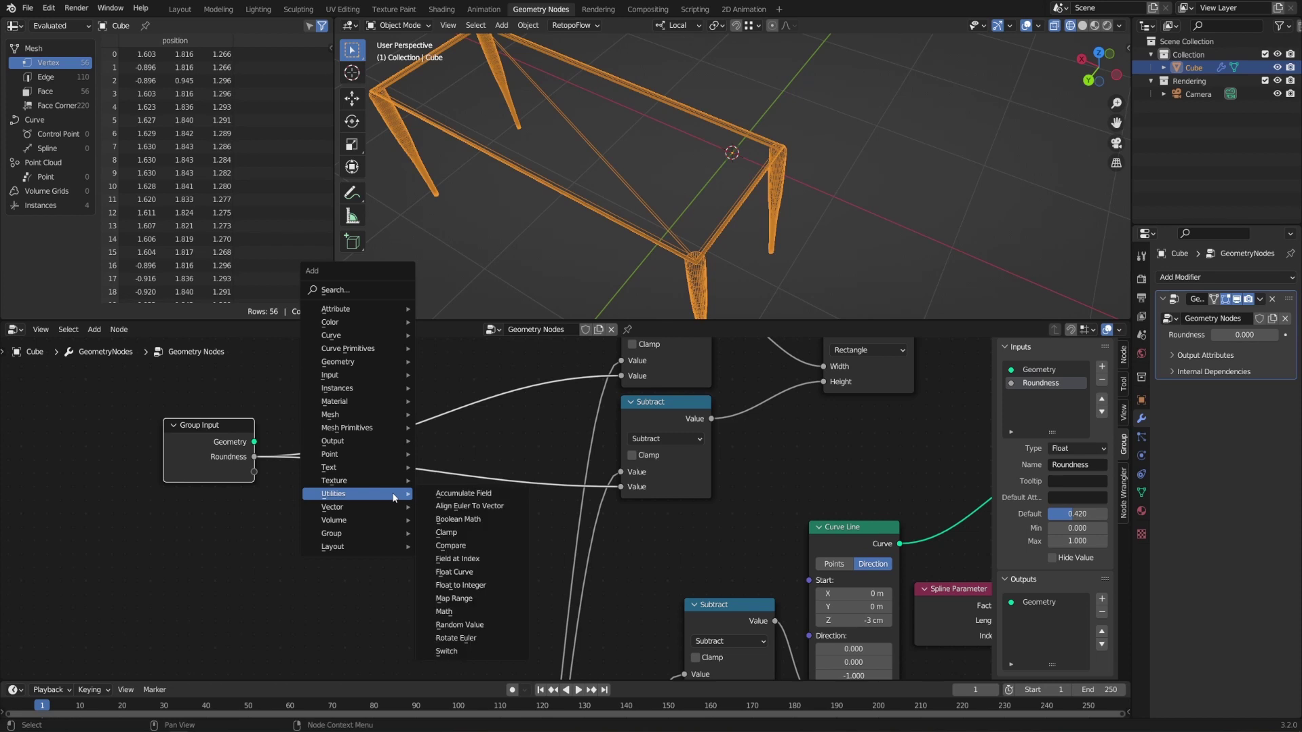
click(461, 598)
click(438, 473)
drag(438, 473, 432, 421)
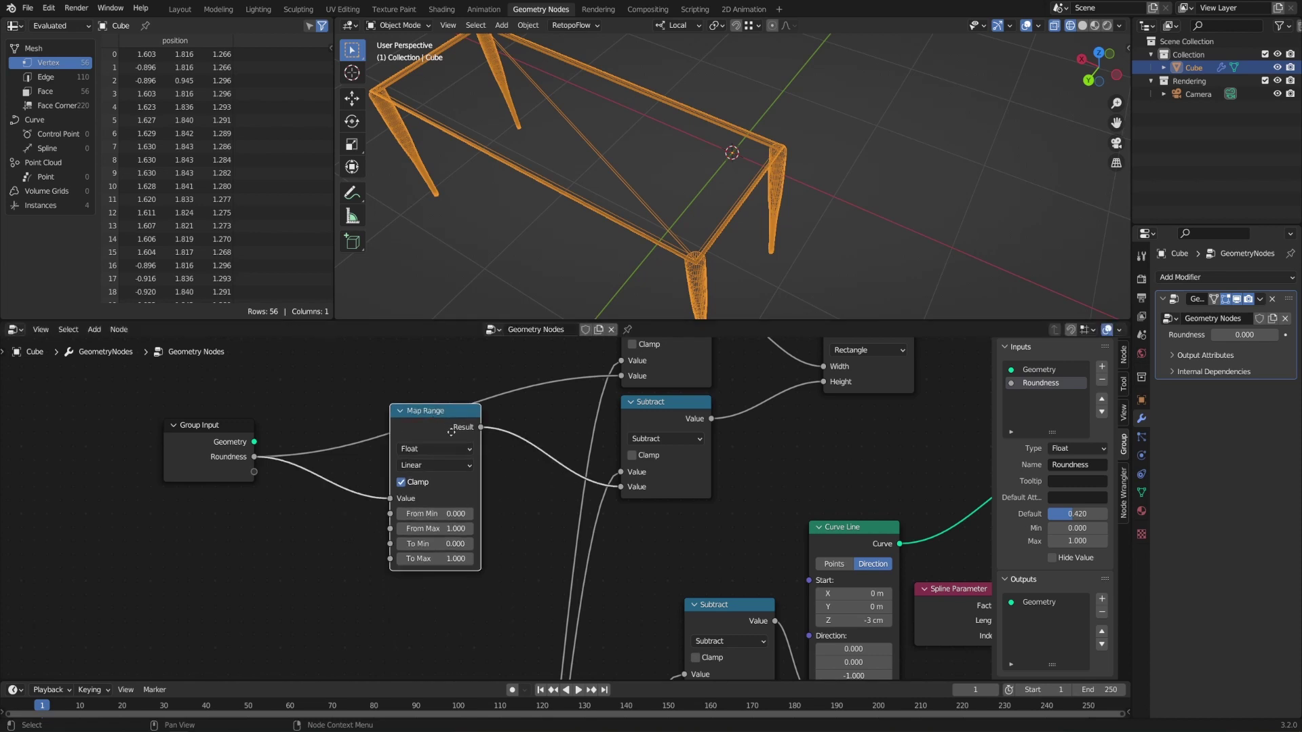
middle_drag(489, 444, 486, 504)
drag(481, 487, 631, 437)
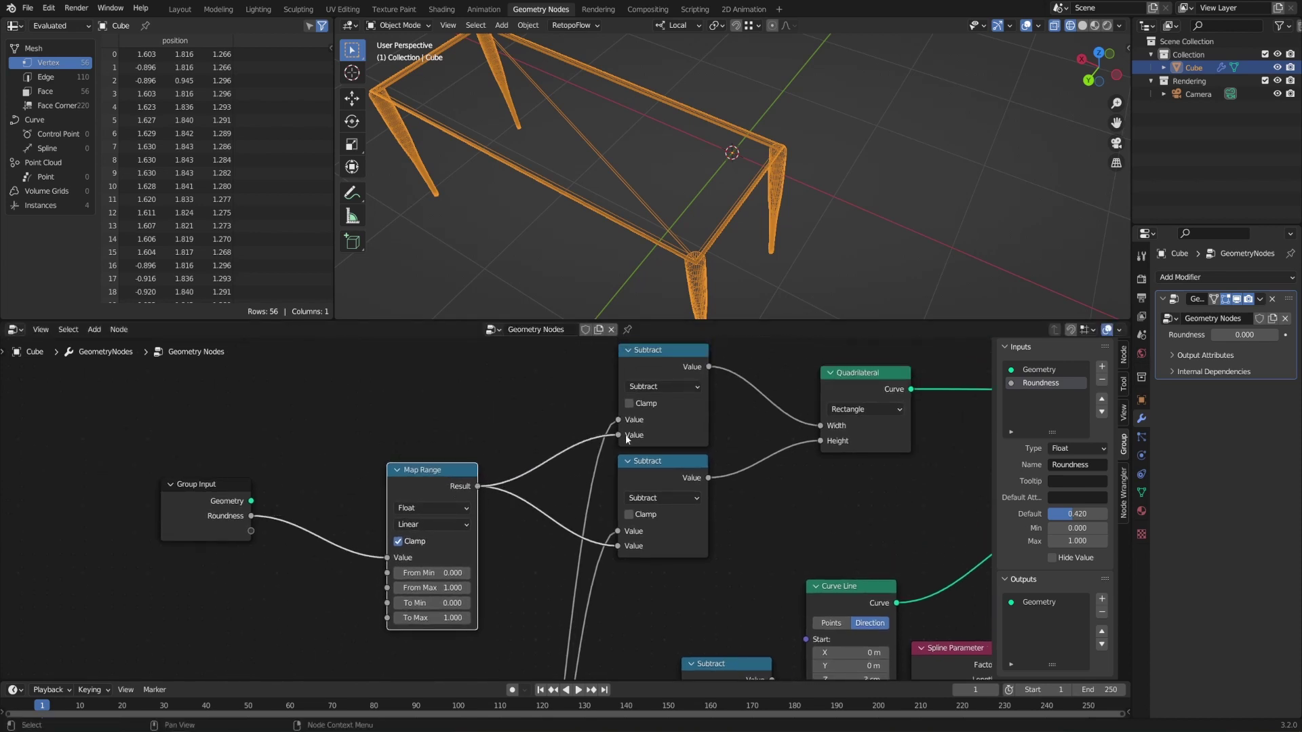
drag(440, 478, 449, 442)
Compare Roundness at 1 and 0, then set Map Range To Min to 0.2.
click(1245, 335)
text(1)
key(Return)
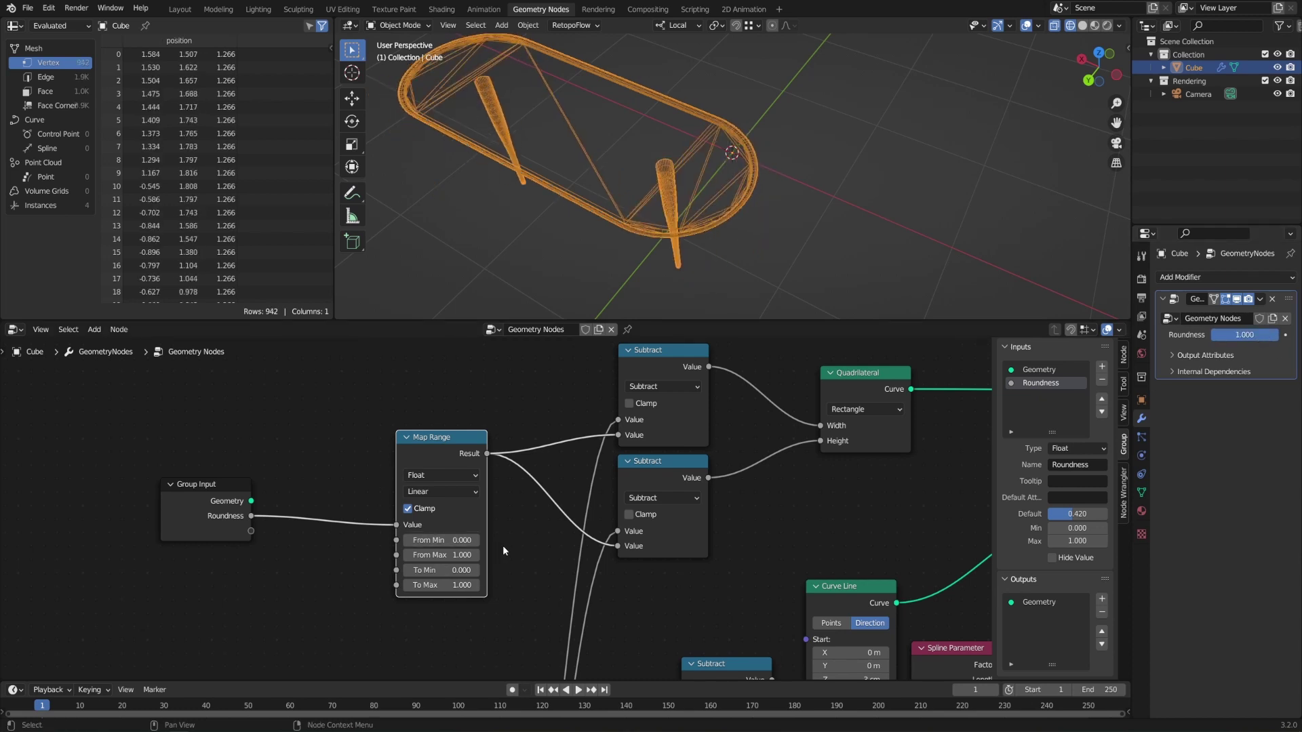
drag(1250, 340, 1180, 339)
shift+drag(460, 571, 480, 571)
click(445, 570)
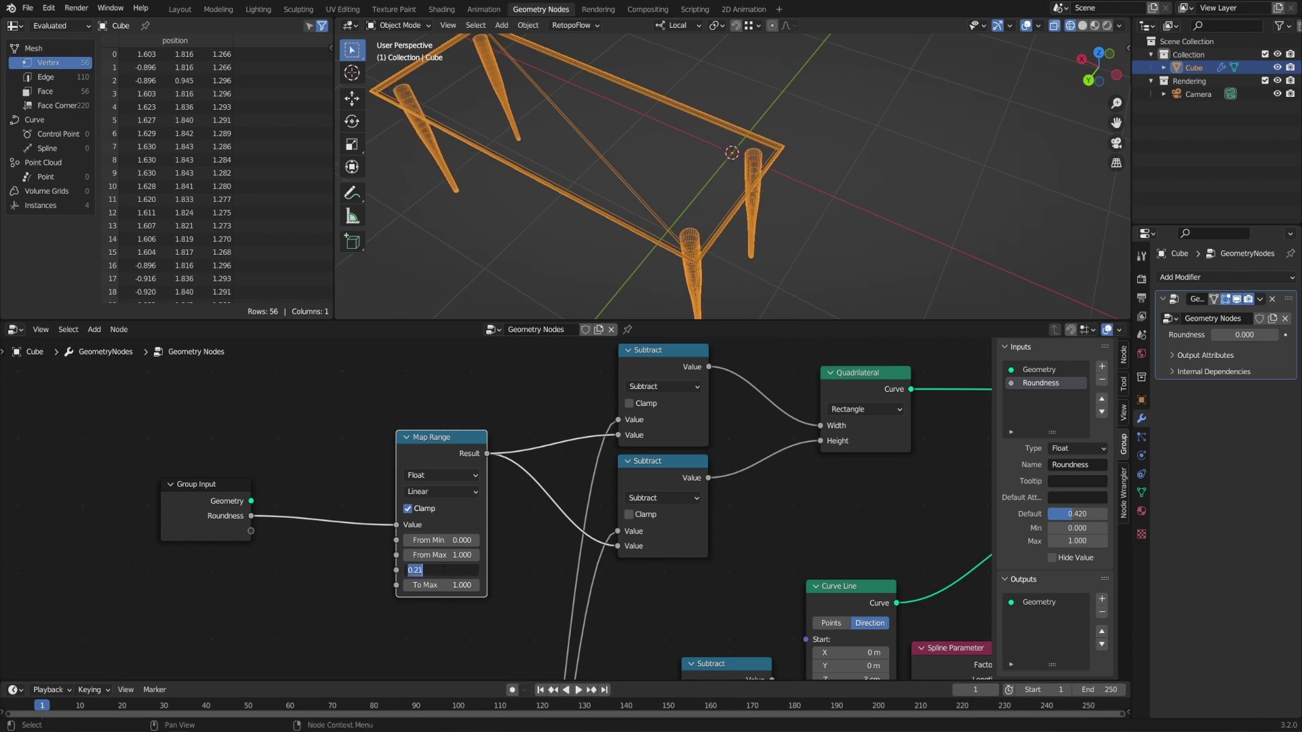
text(0.2)
key(Return)
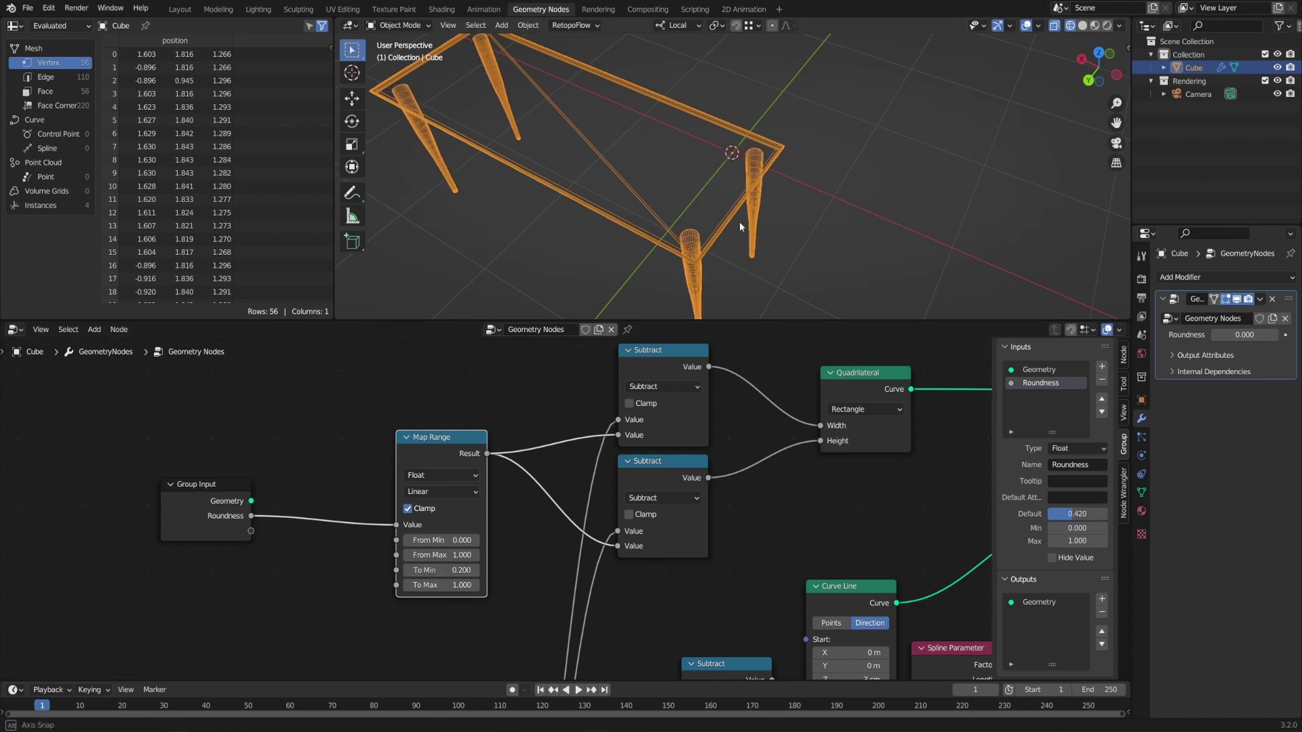
Set Map Range To Max to 0.5 and sweep Roundness to check the tabletop.
middle_drag(813, 240, 831, 244)
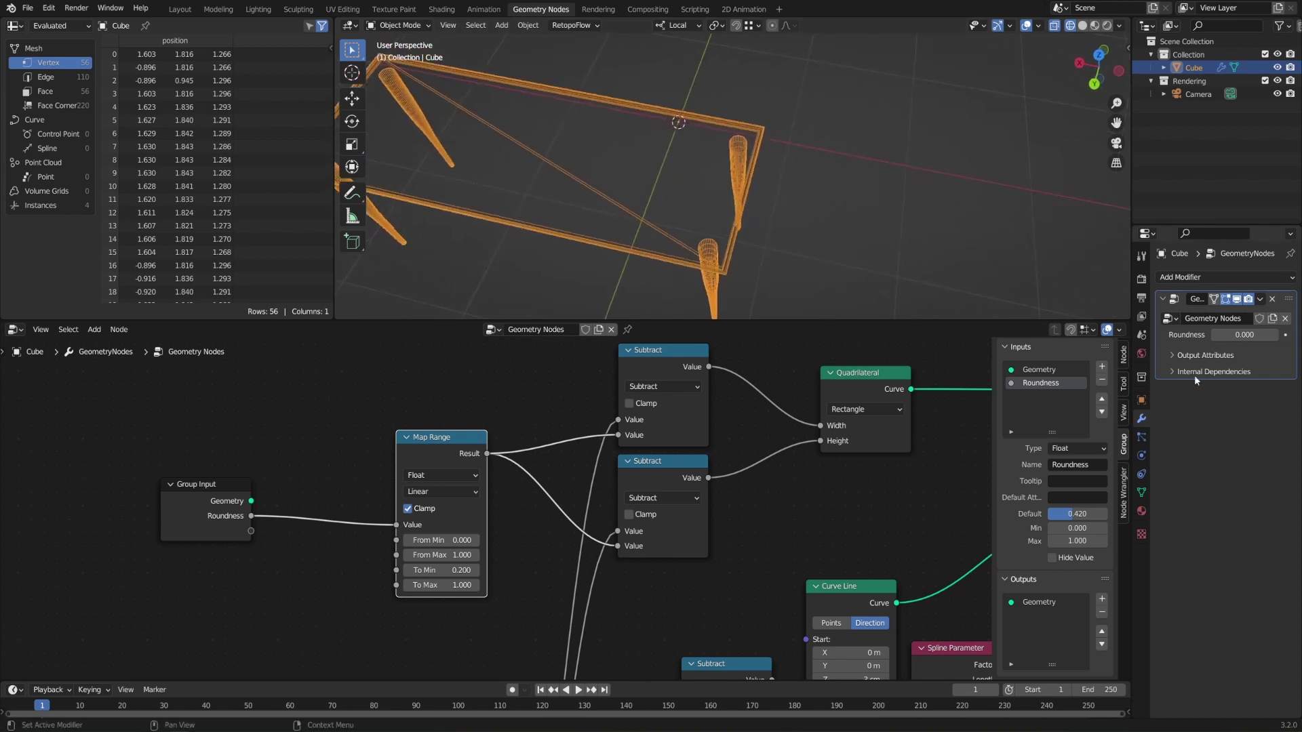
drag(1228, 343, 1282, 342)
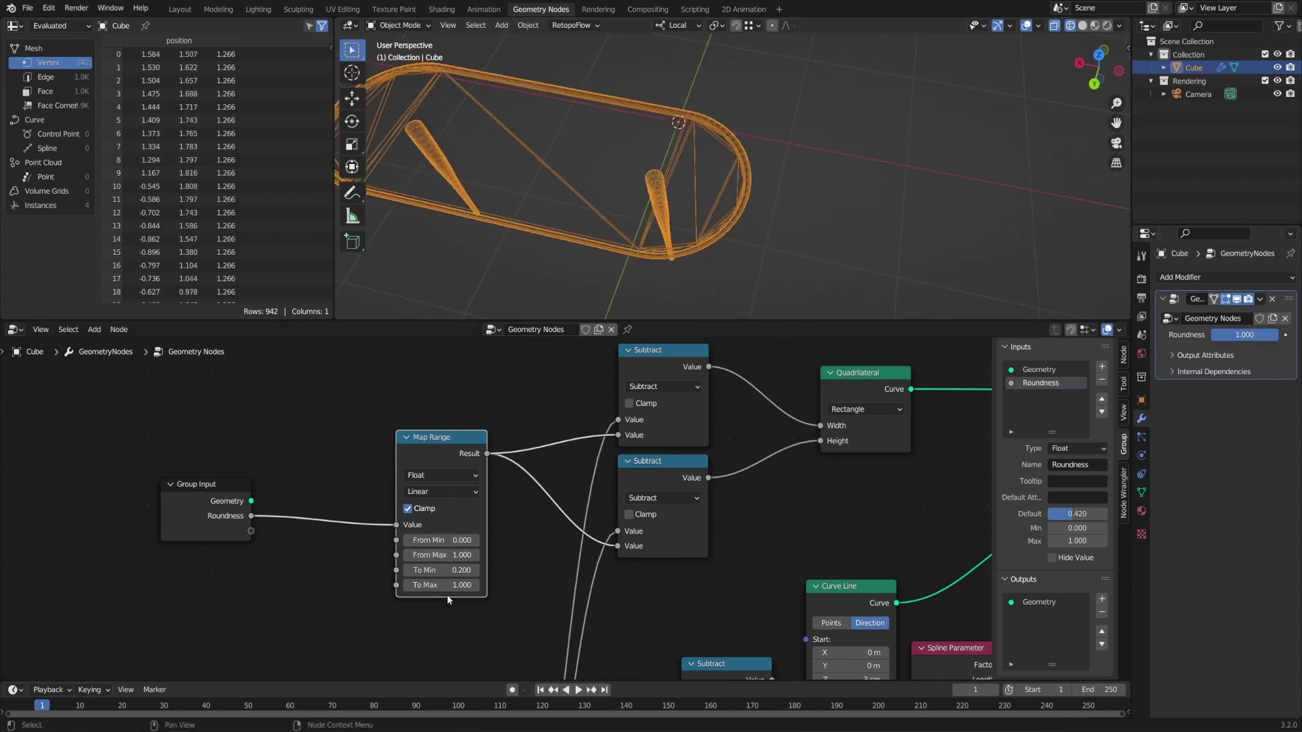
drag(441, 585, 413, 585)
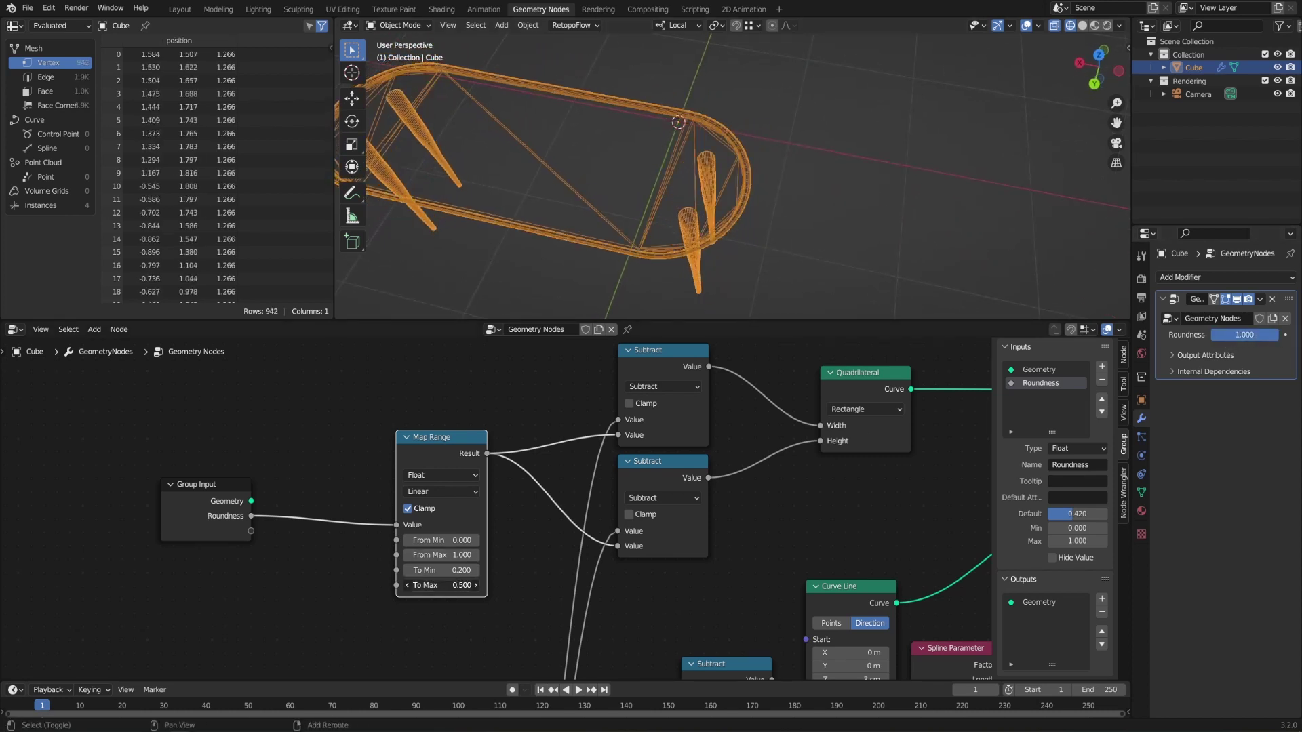
text(0.4)
key(Return)
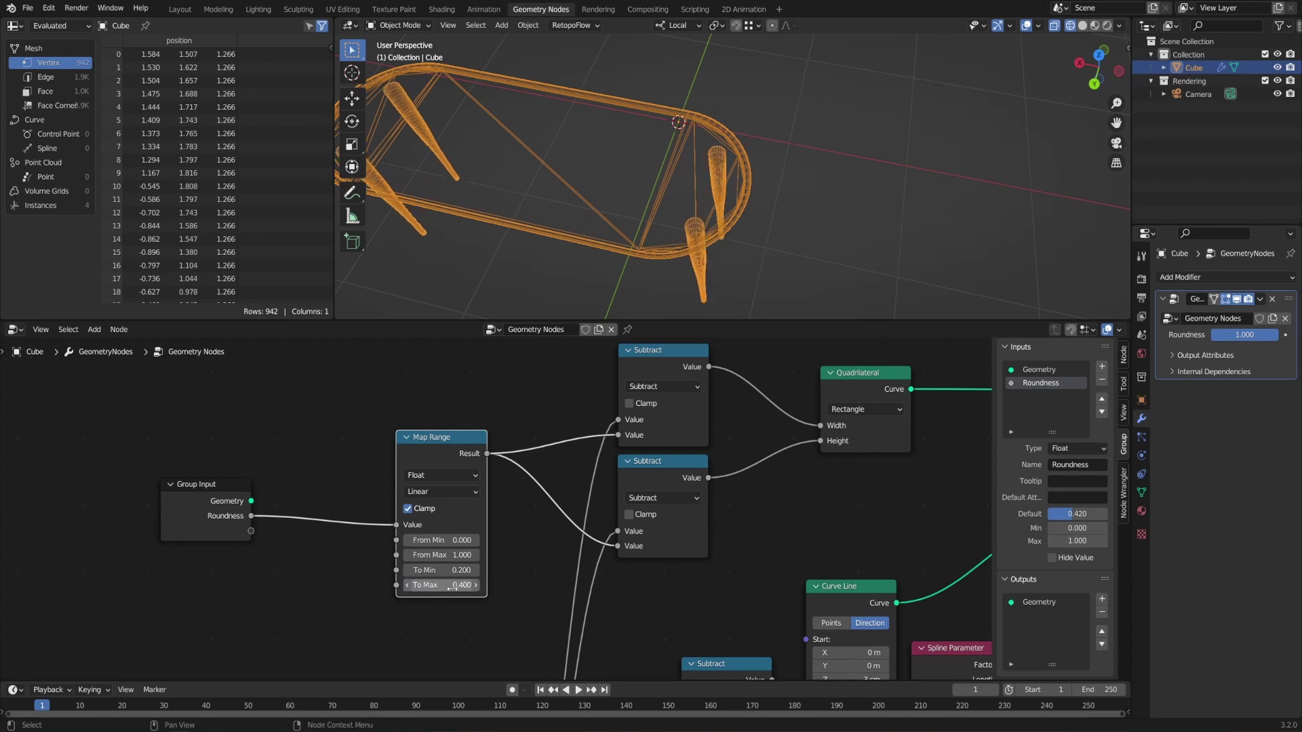
middle_drag(649, 286, 725, 244)
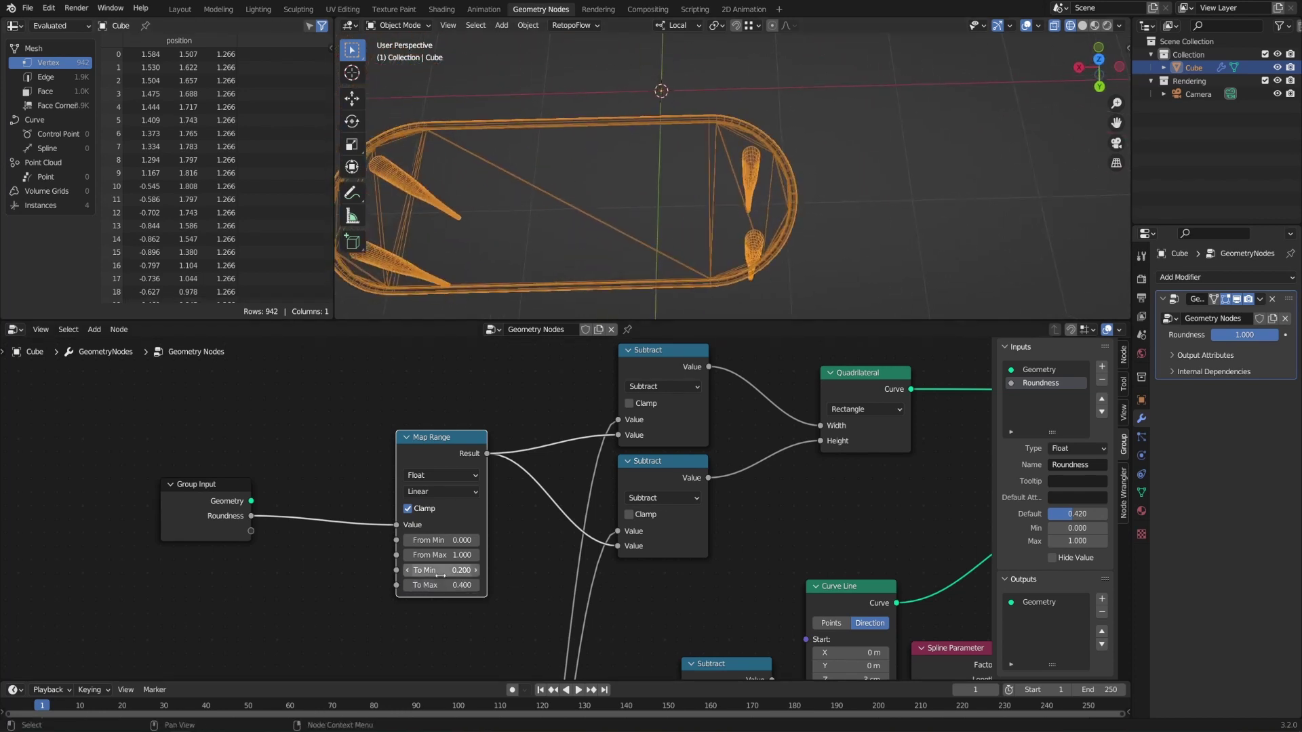
key(Return)
middle_drag(739, 292, 787, 285)
drag(1267, 340, 1237, 340)
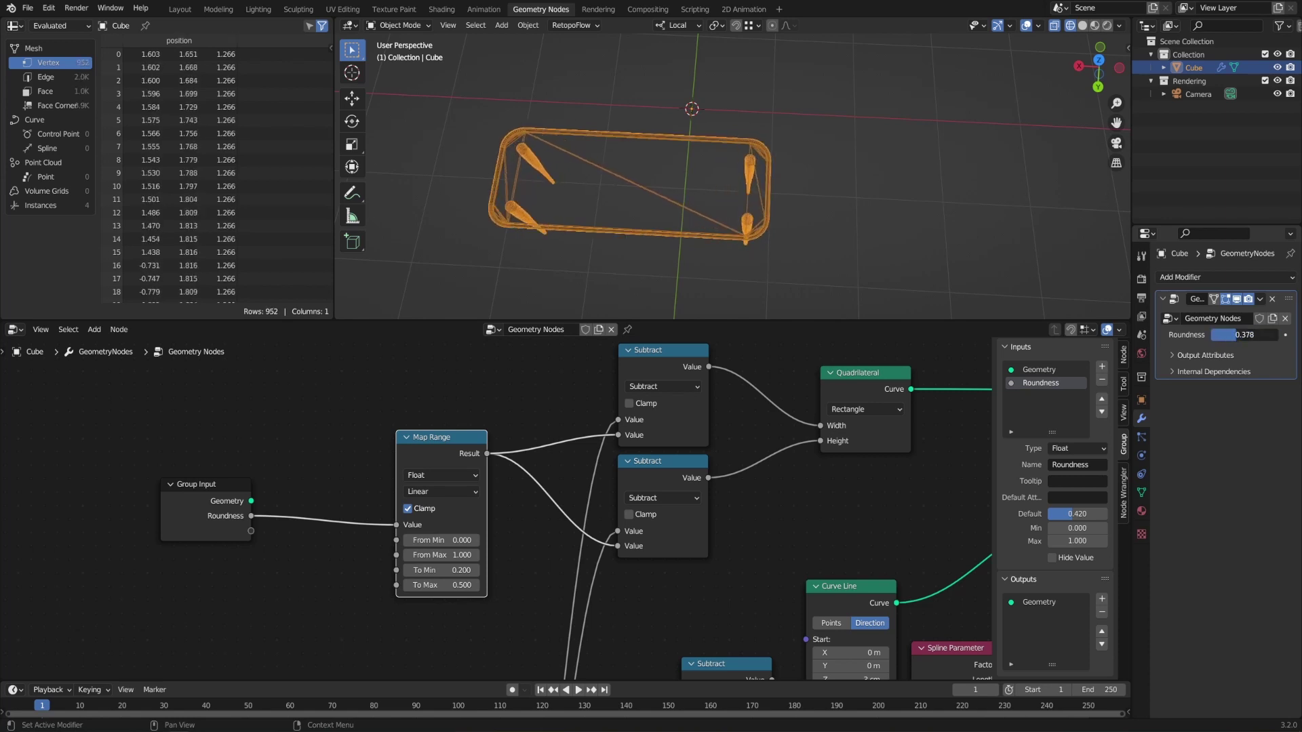
Select the base cube's end face in Edit Mode and set Roundness to about 0.496.
key(ctrl+Tab)
click(840, 193)
middle_drag(839, 192, 671, 180)
drag(670, 178, 703, 221)
click(750, 240)
key(Tab)
mouse_move(1237, 335)
mouse_down()
mouse_move(1212, 336)
mouse_move(1245, 336)
mouse_up()
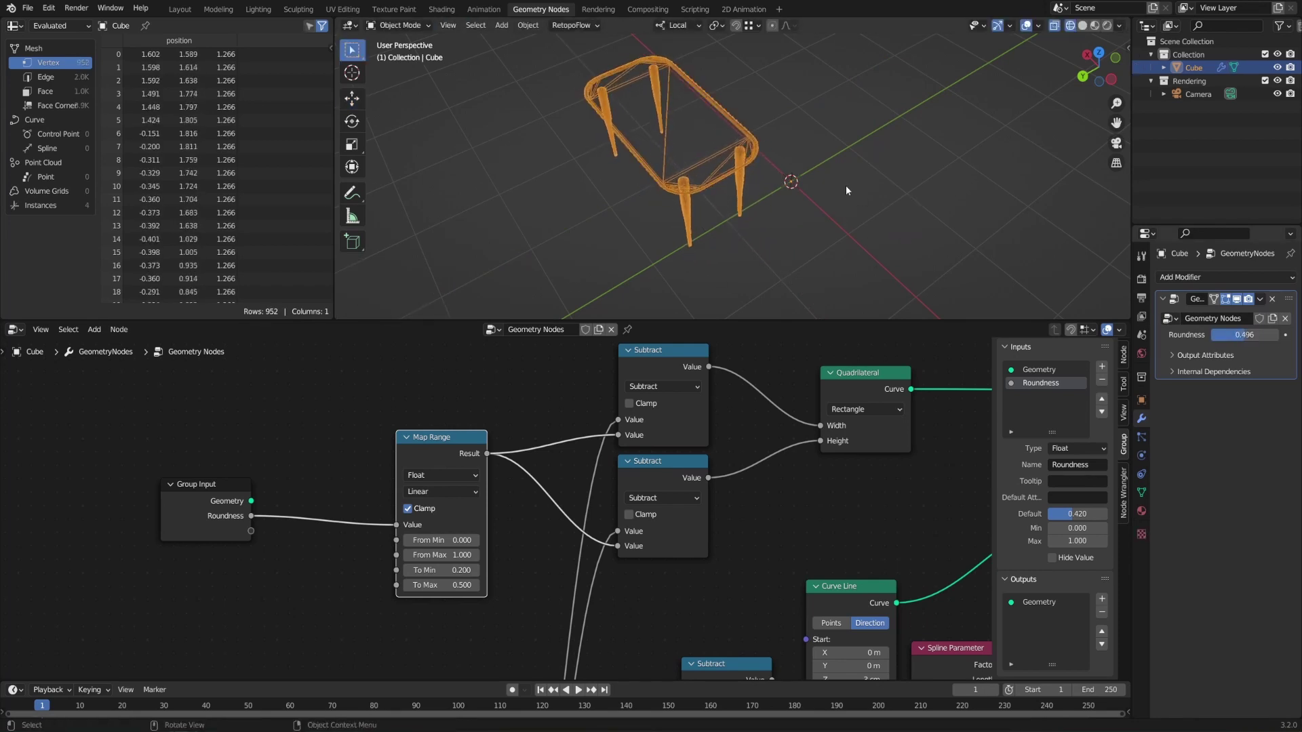
middle_drag(845, 185, 755, 177)
Move the cube's end face along X to change the table's length.
key(Tab)
key(g)
key(x)
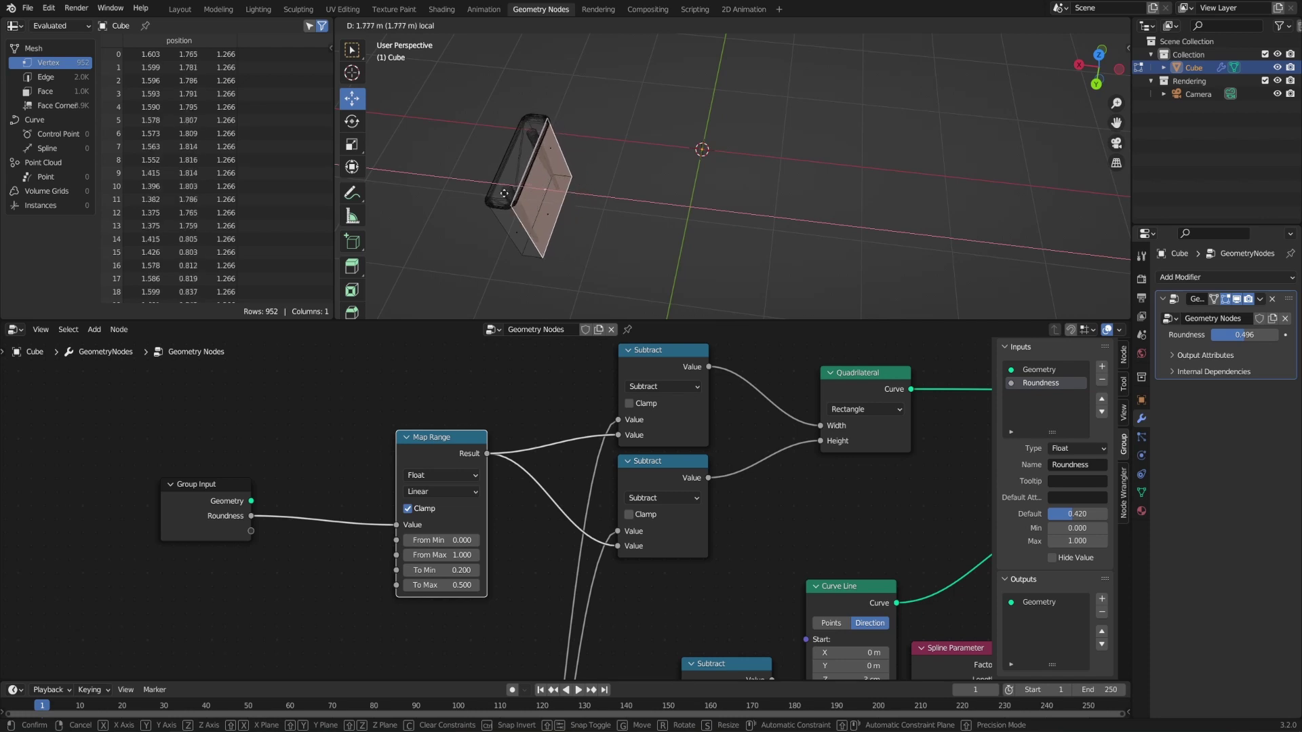
click(517, 196)
middle_drag(517, 196, 671, 193)
drag(625, 187, 799, 205)
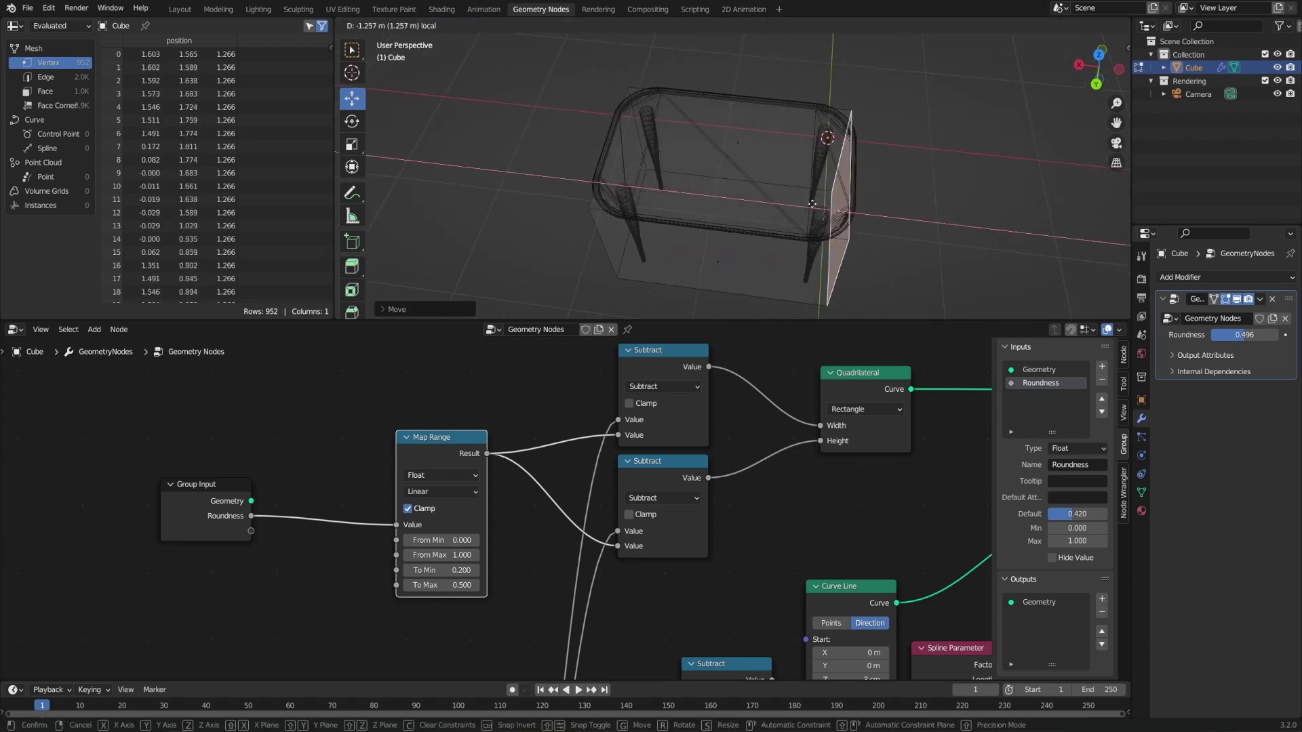
click(846, 207)
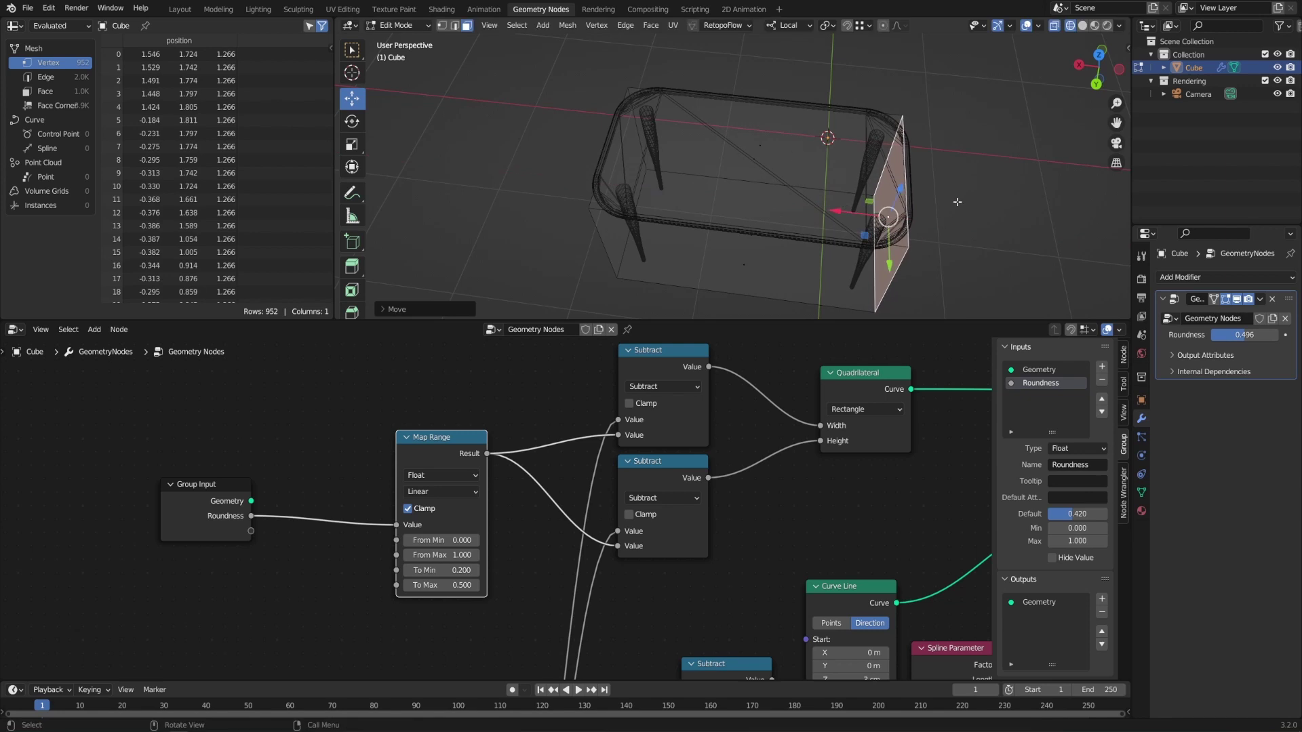